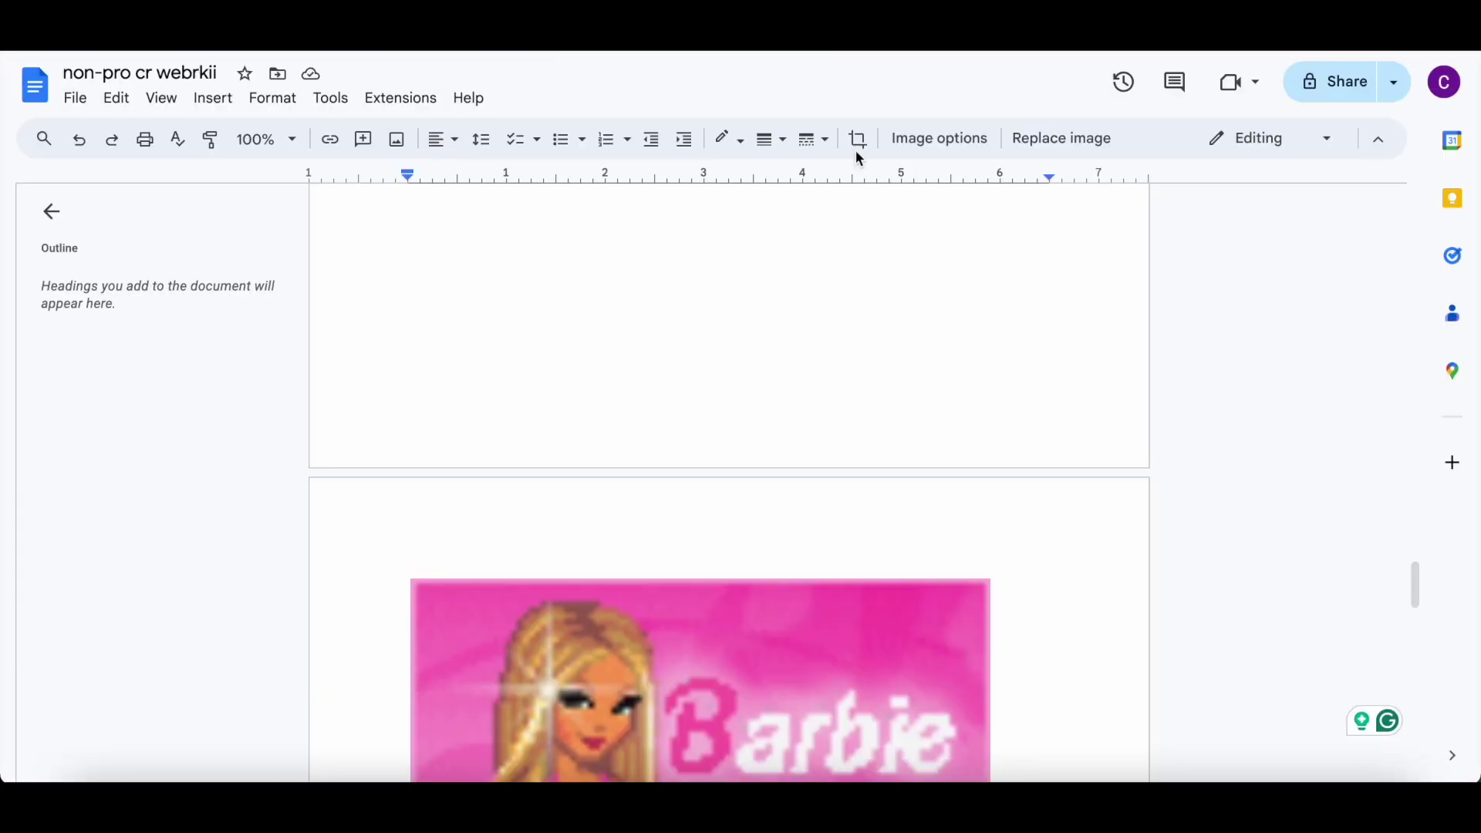
- Examine the build notes and image assets in the document, and the finished example page
scroll(824, 576, "up", 10)
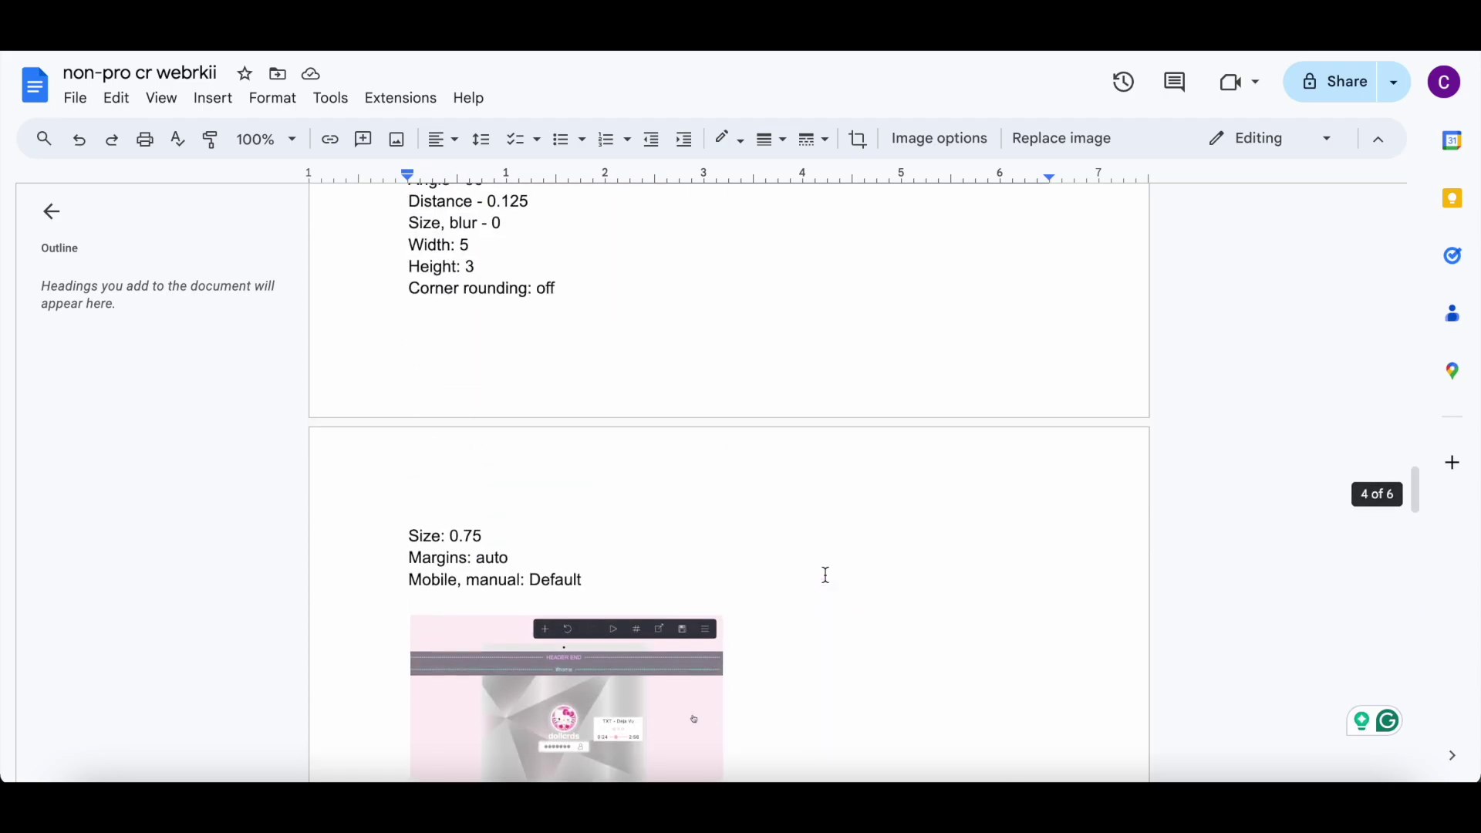
scroll(825, 575, "down", 15)
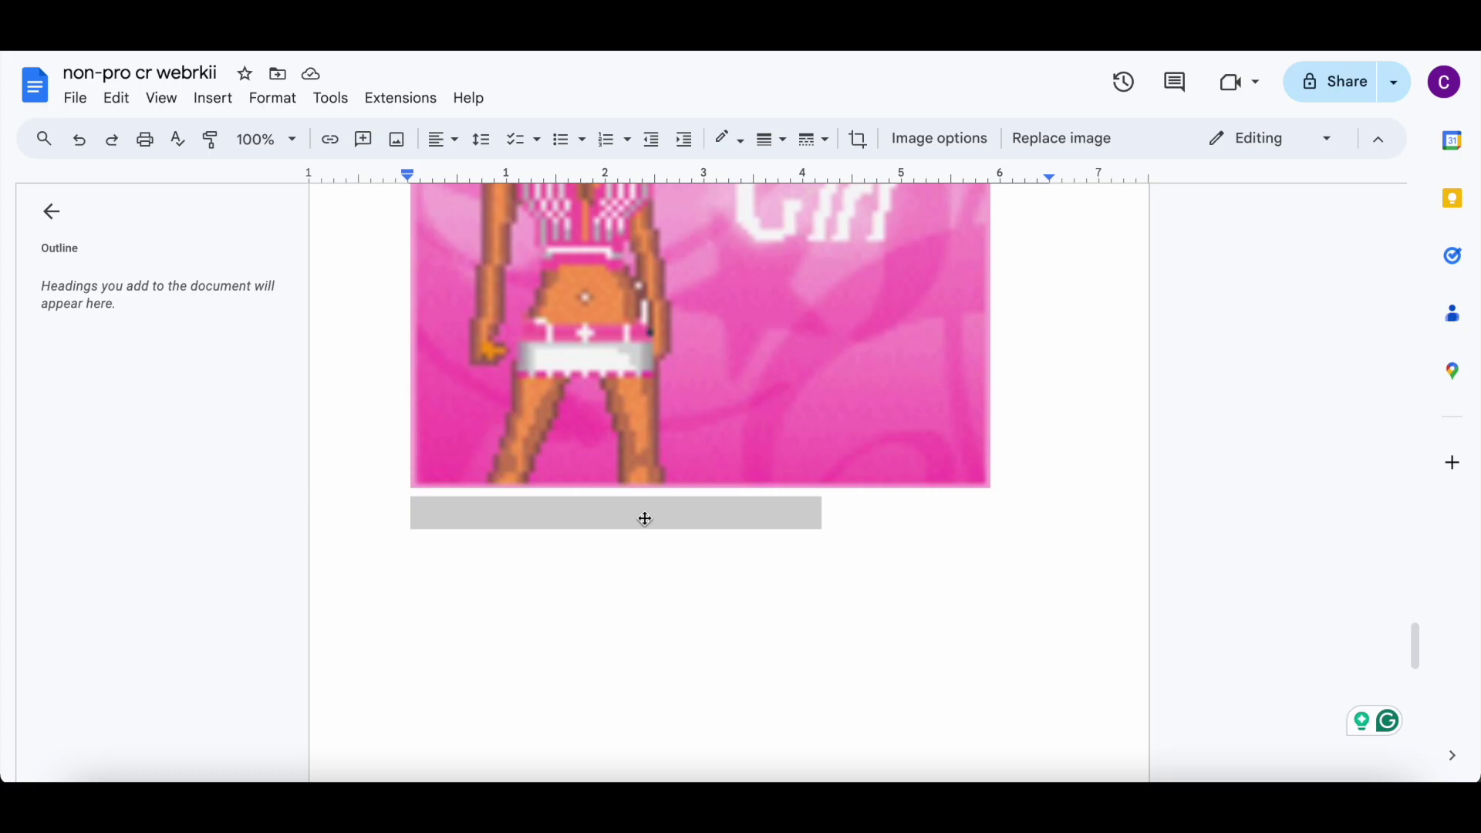
left_click(645, 518)
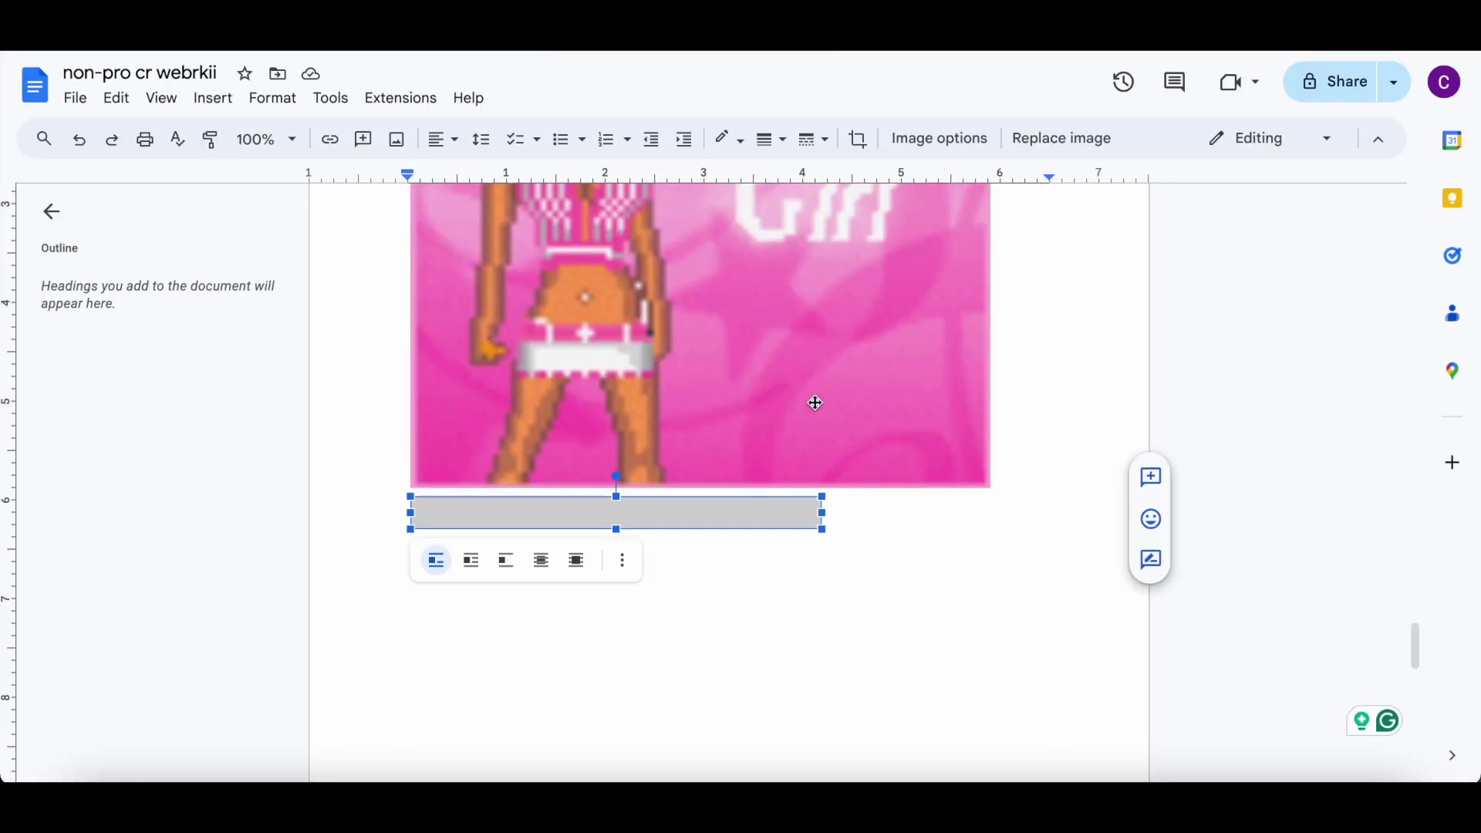
scroll(813, 399, "down", 5)
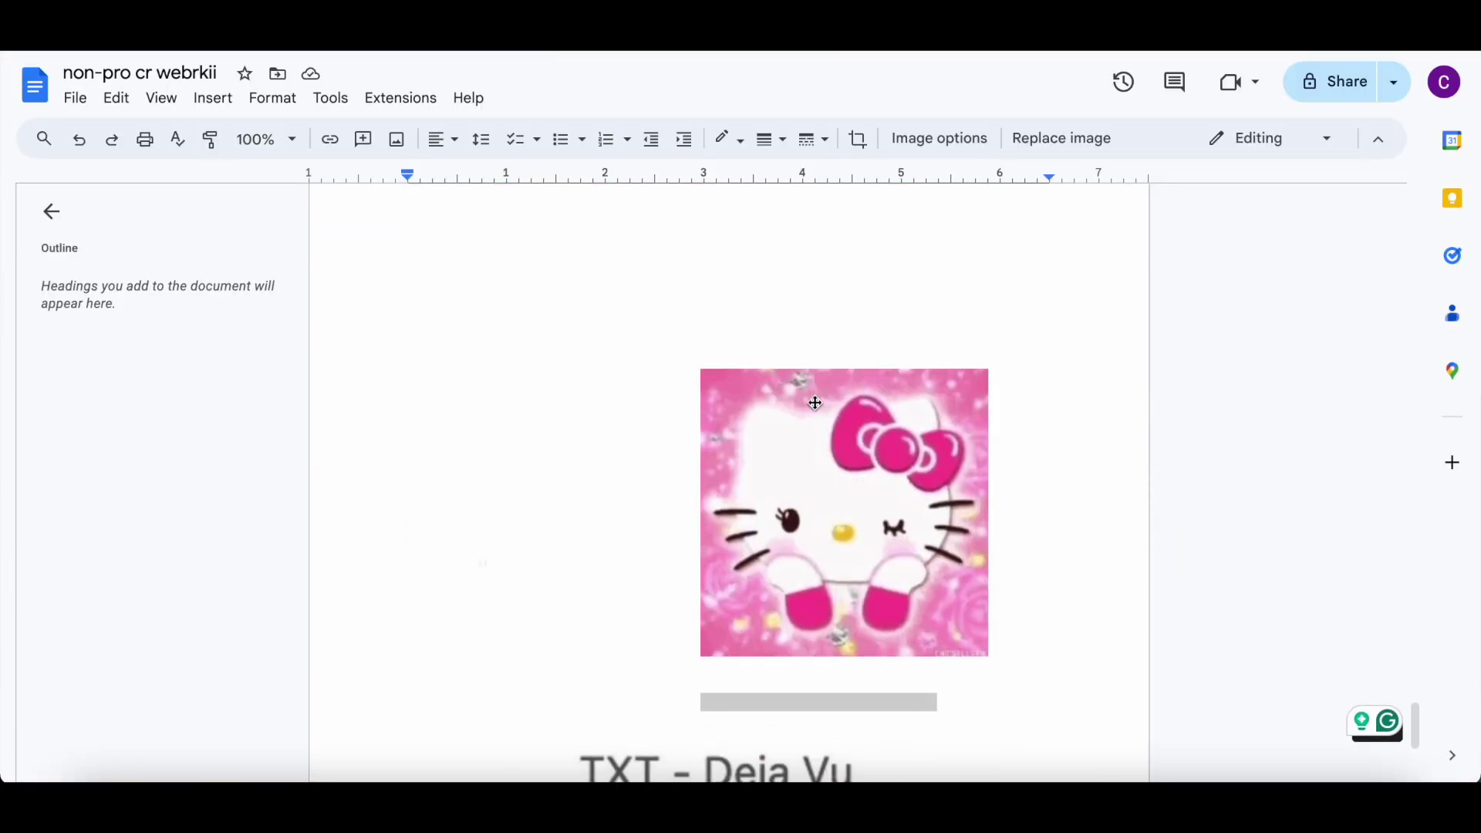
left_click(812, 617)
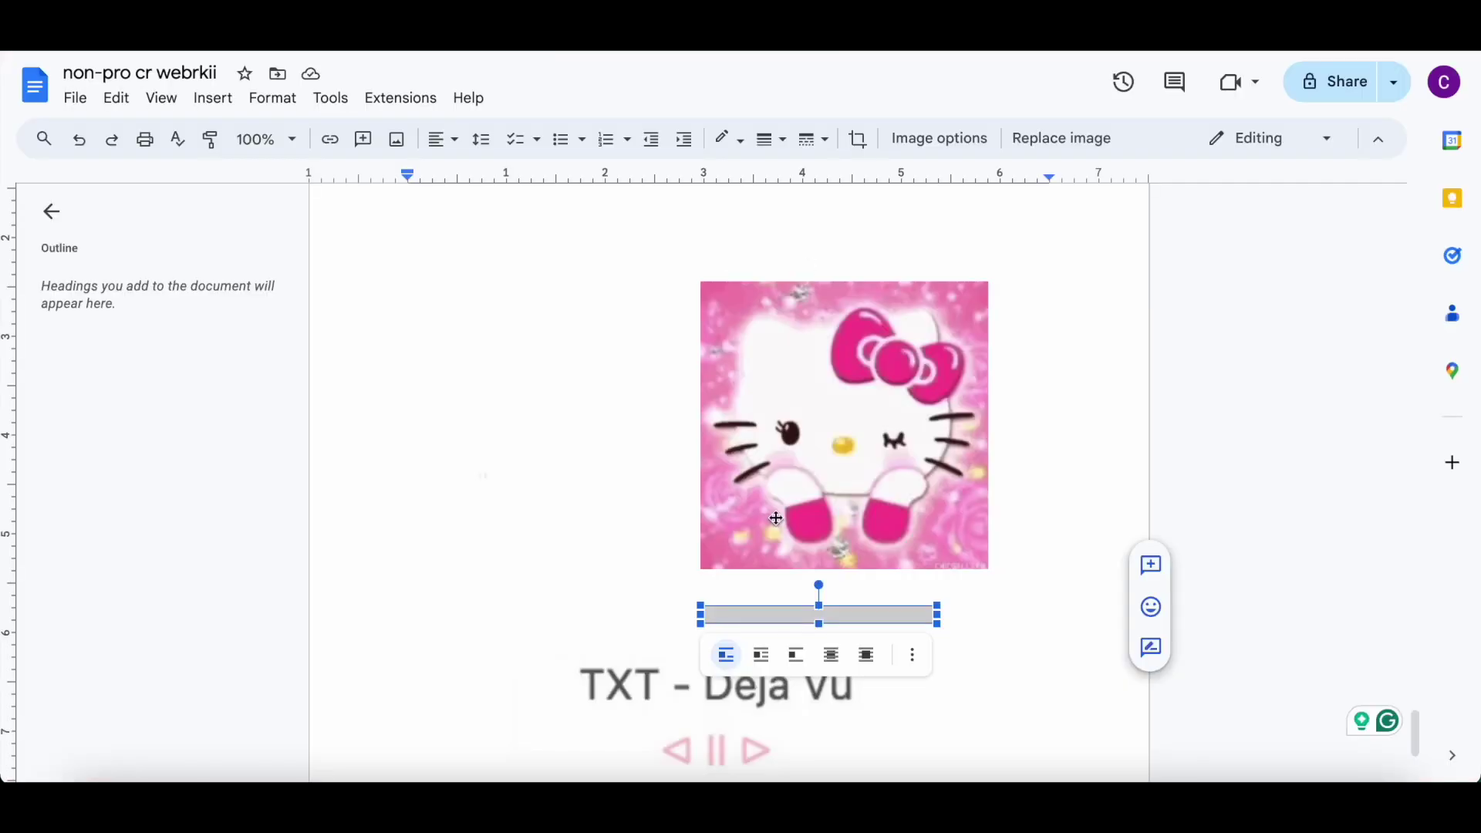
scroll(774, 518, "up", 1)
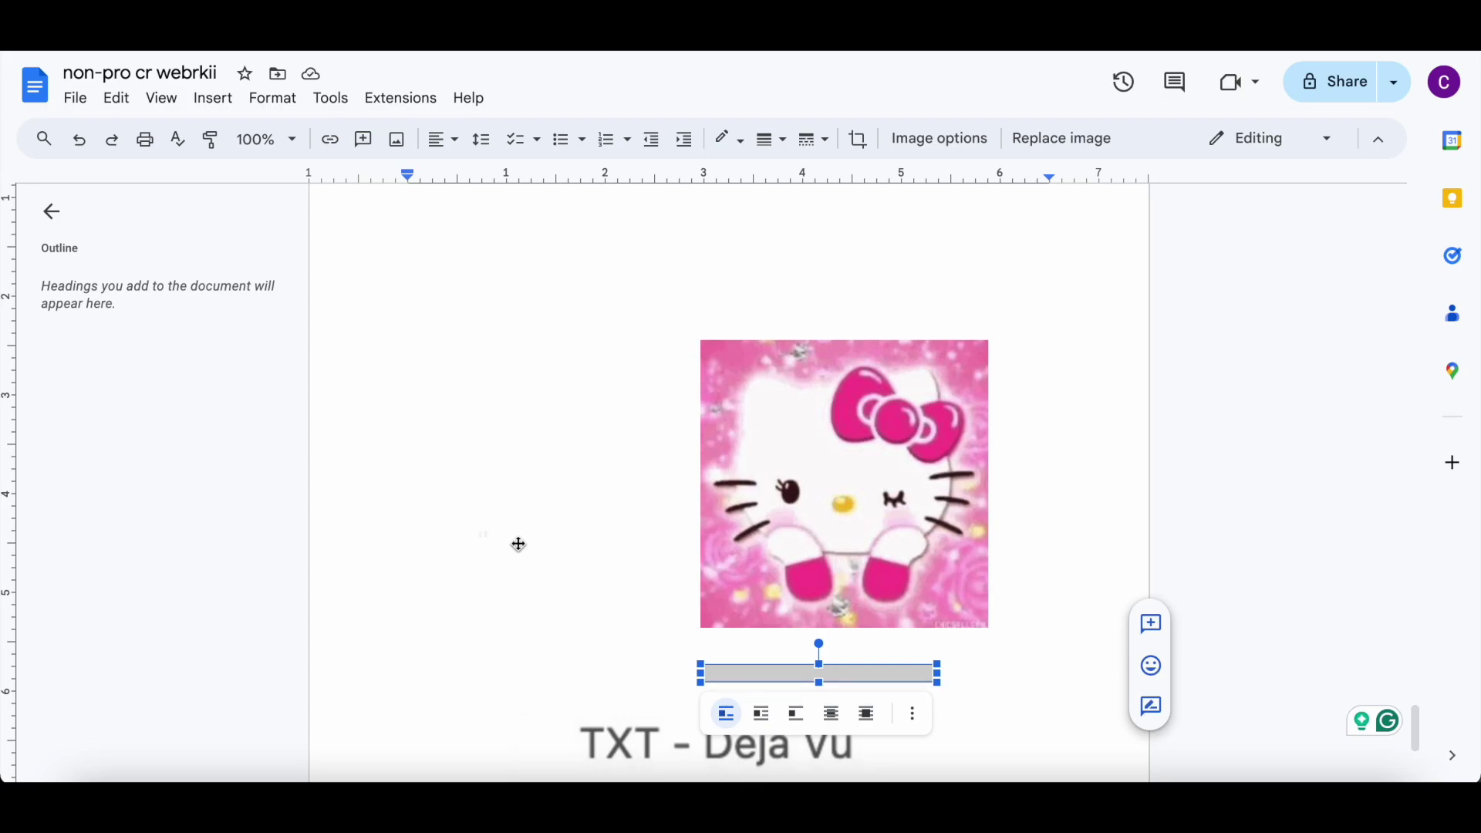
left_click(528, 463)
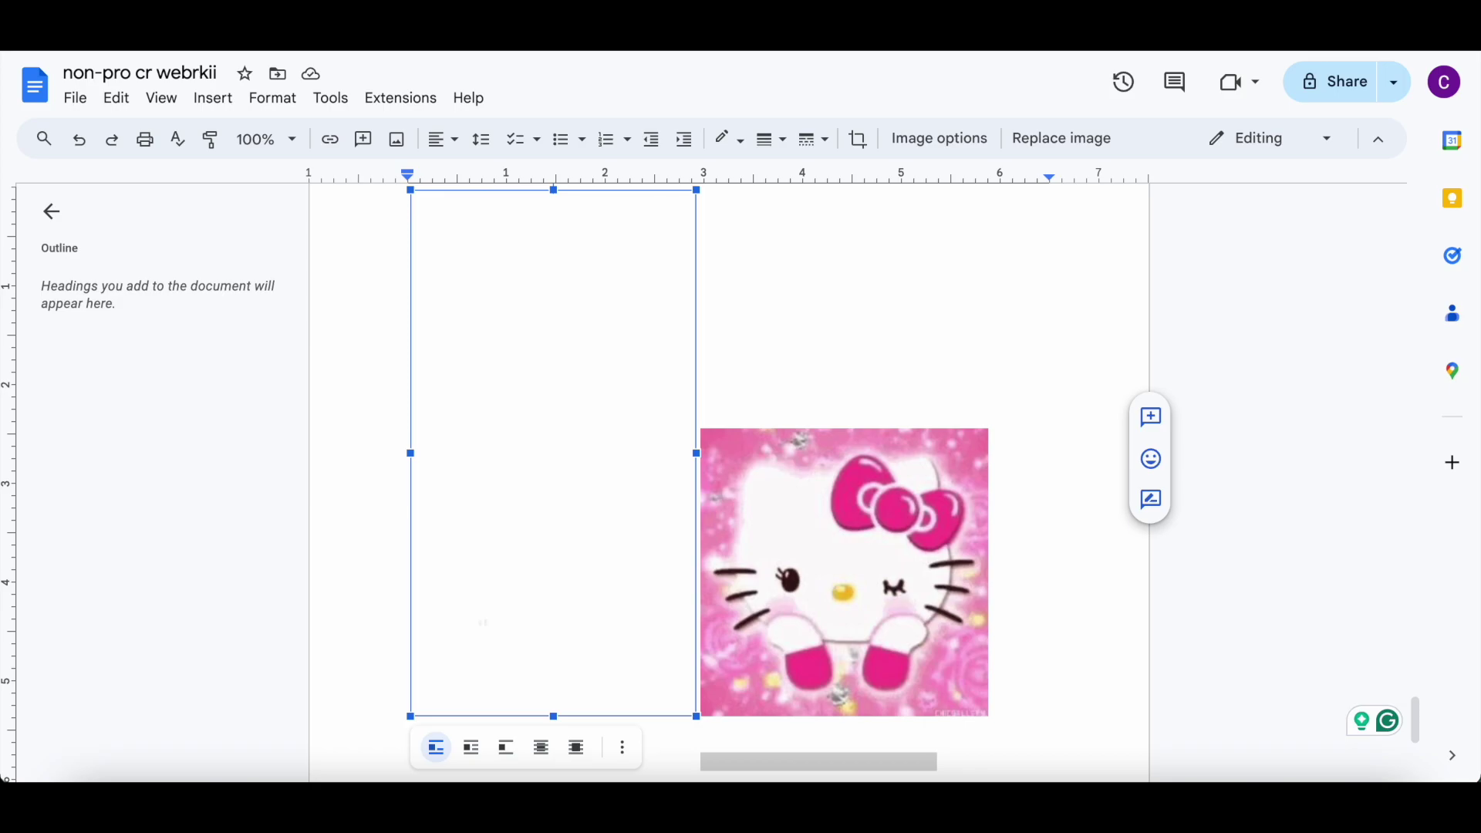
scroll(726, 455, "down", 4)
left_click_drag(659, 433, 678, 438)
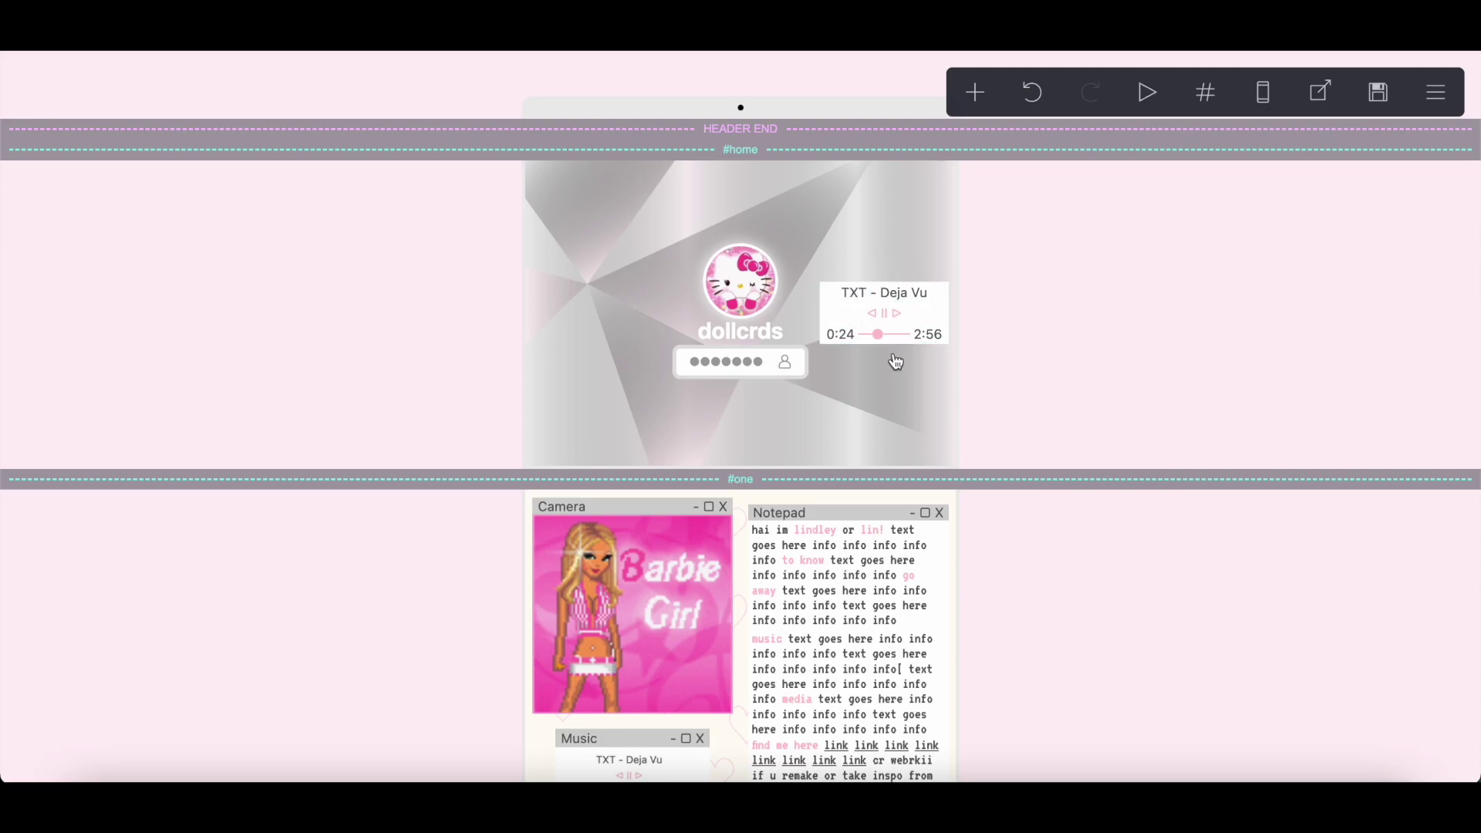
scroll(894, 358, "down", 2)
scroll(896, 363, "up", 2)
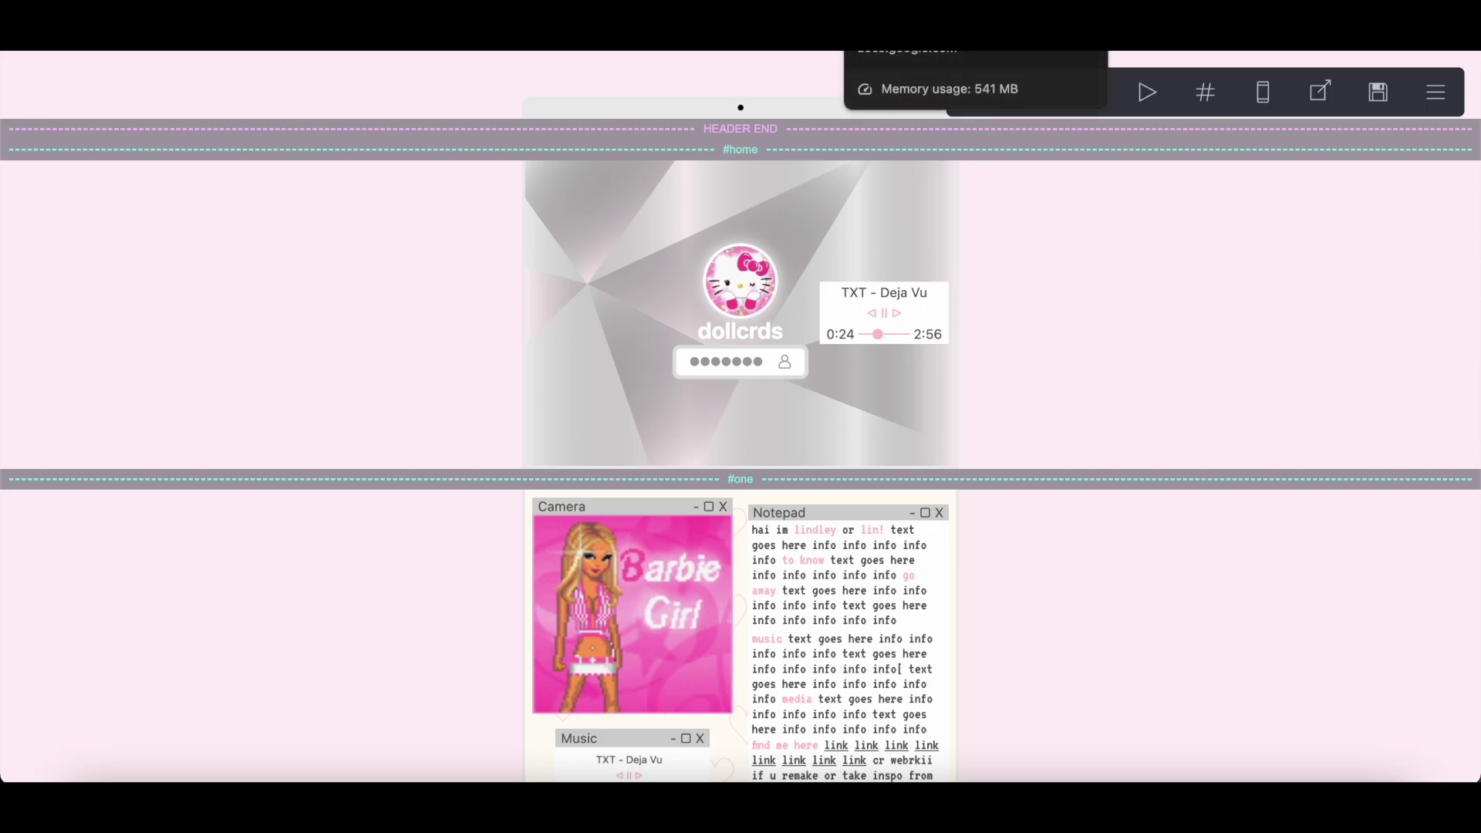
- Switch to the blank Carrd site and delete the placeholder "Nothing here yet! :)" text element
key("ctrl+Tab")
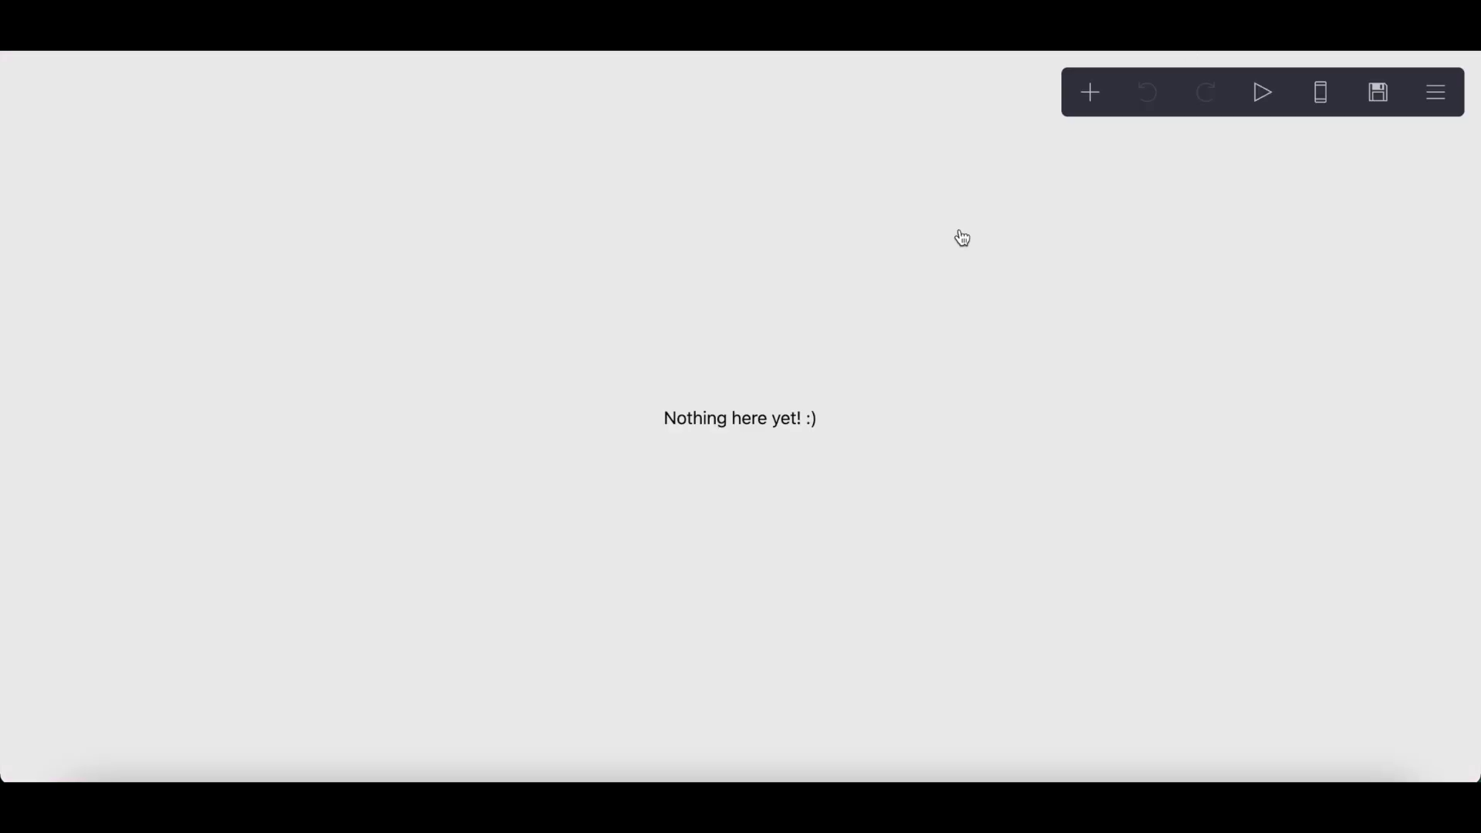
left_click(724, 417)
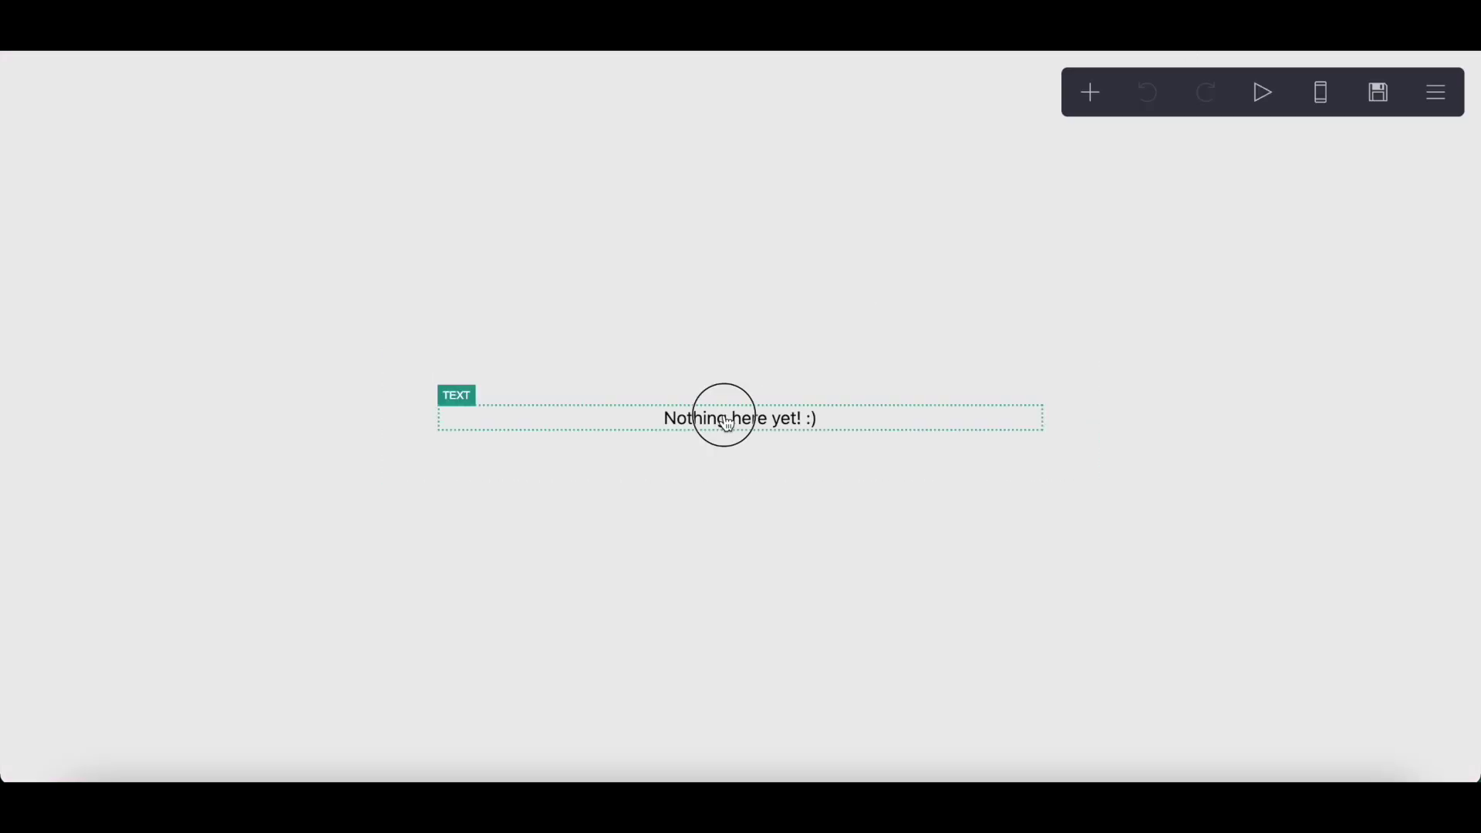
left_click(115, 728)
- Set the page's On Load animation to Fade In
left_click(1447, 75)
left_click(1312, 373)
left_click(91, 77)
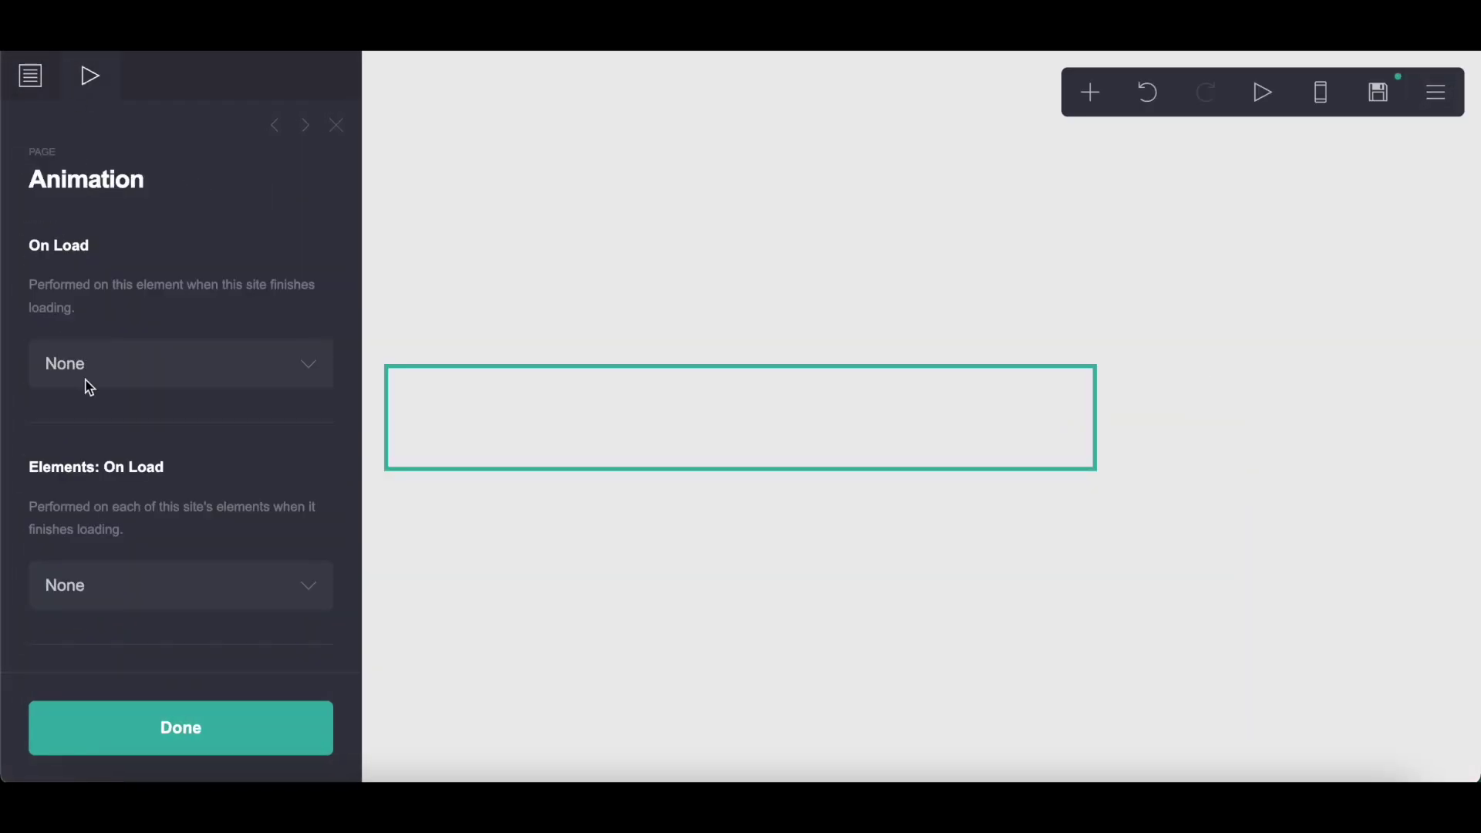
left_click(80, 365)
left_click(85, 392)
- Set the page's On Section Change animation to Fade In
scroll(133, 516, "down", 4)
scroll(132, 515, "down", 5)
scroll(125, 334, "up", 1)
left_click(114, 461)
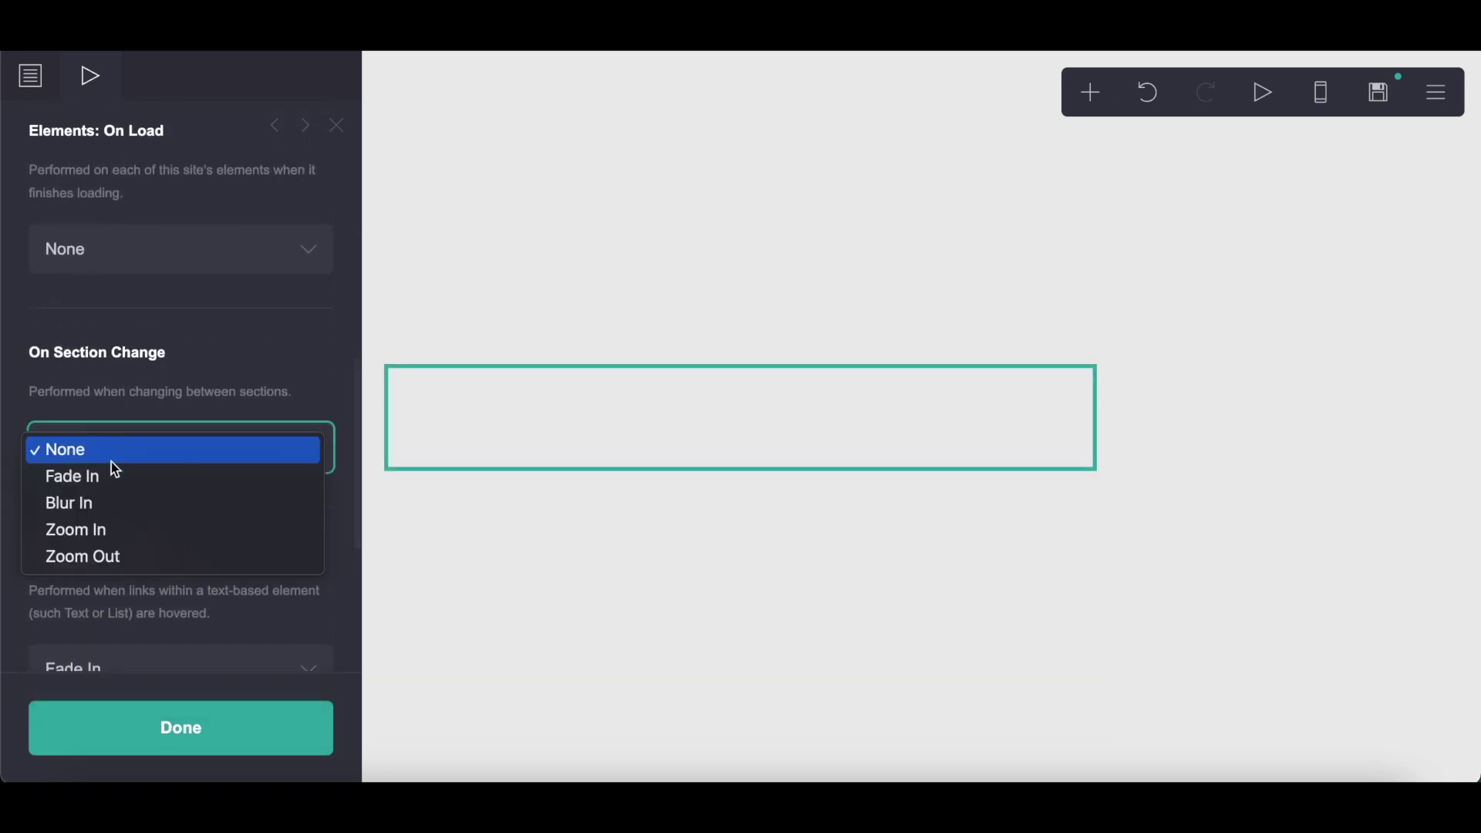
left_click(114, 476)
- Set the page's width to 35, its base size to 15 and its contents spacing to 0
scroll(140, 213, "up", 1)
scroll(137, 211, "up", 5)
left_click(30, 77)
left_click(334, 507)
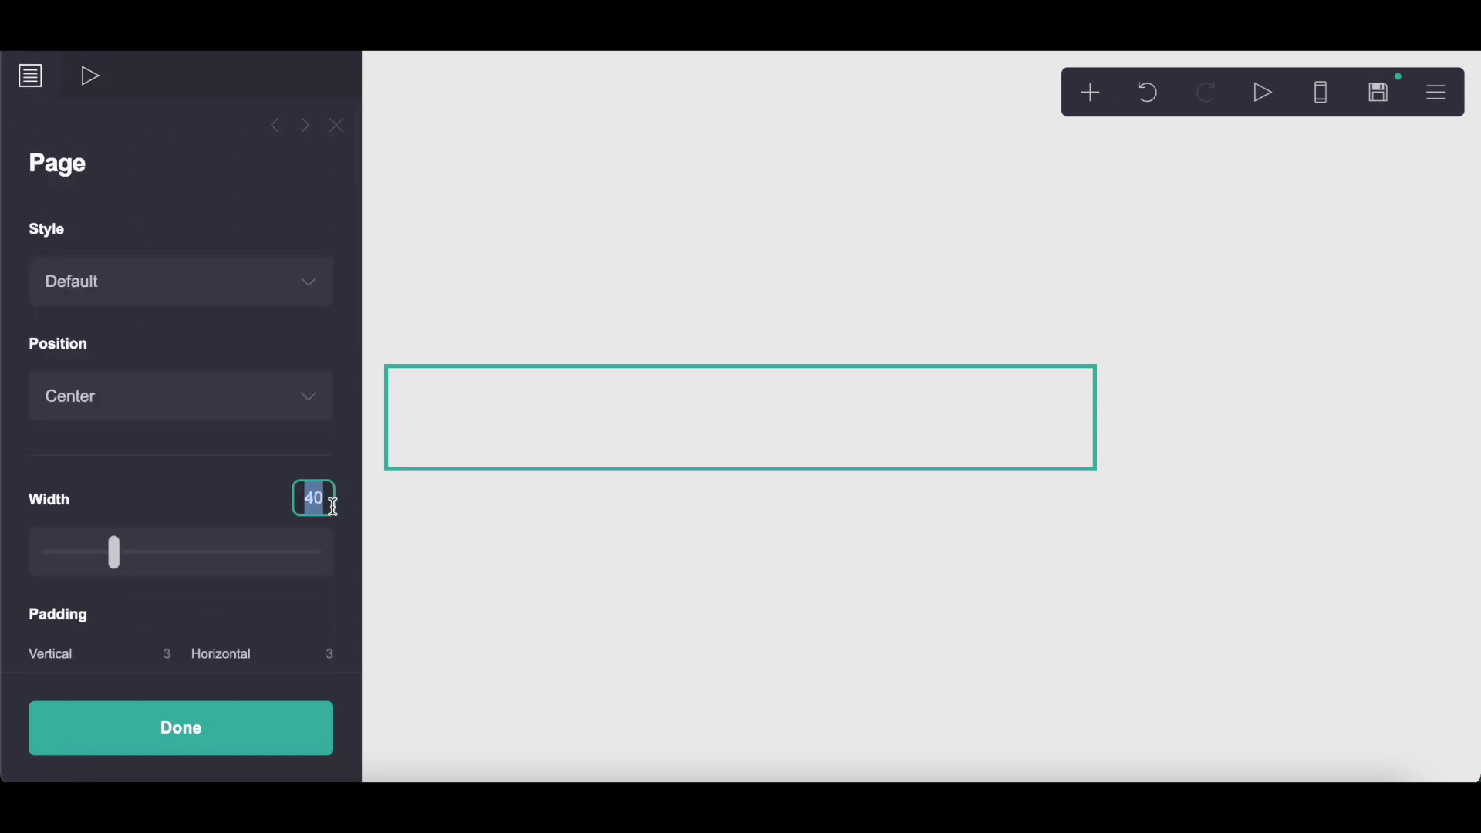
type("35")
scroll(180, 424, "down", 4)
left_click(318, 387)
type("1.5")
scroll(145, 486, "down", 4)
left_click_drag(80, 486, 48, 484)
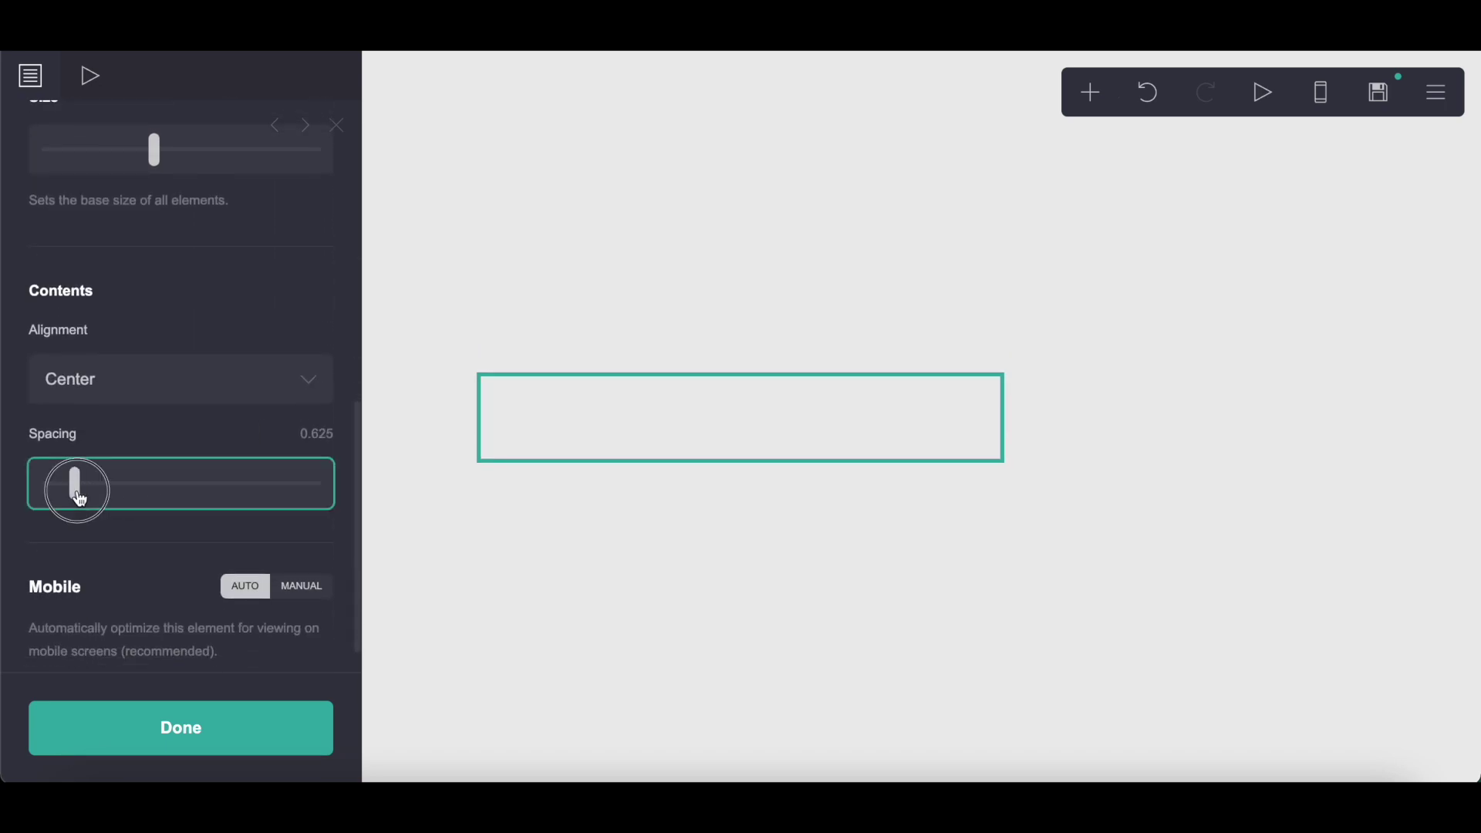
- Open the page's background settings and copy the colour code #FFF0F5 from the Google Docs build notes
left_click(1437, 92)
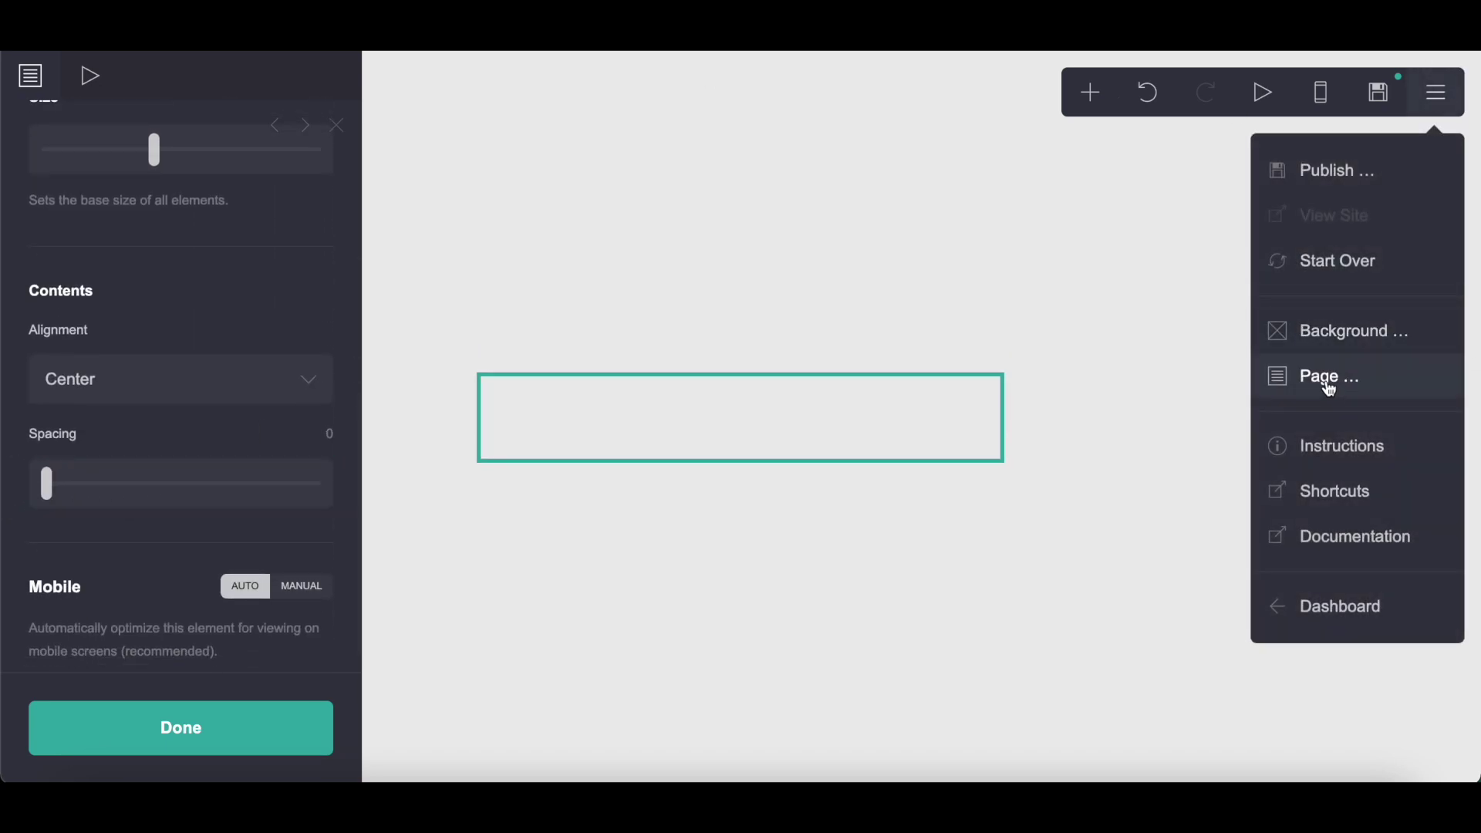
left_click(1339, 341)
key("alt+Tab")
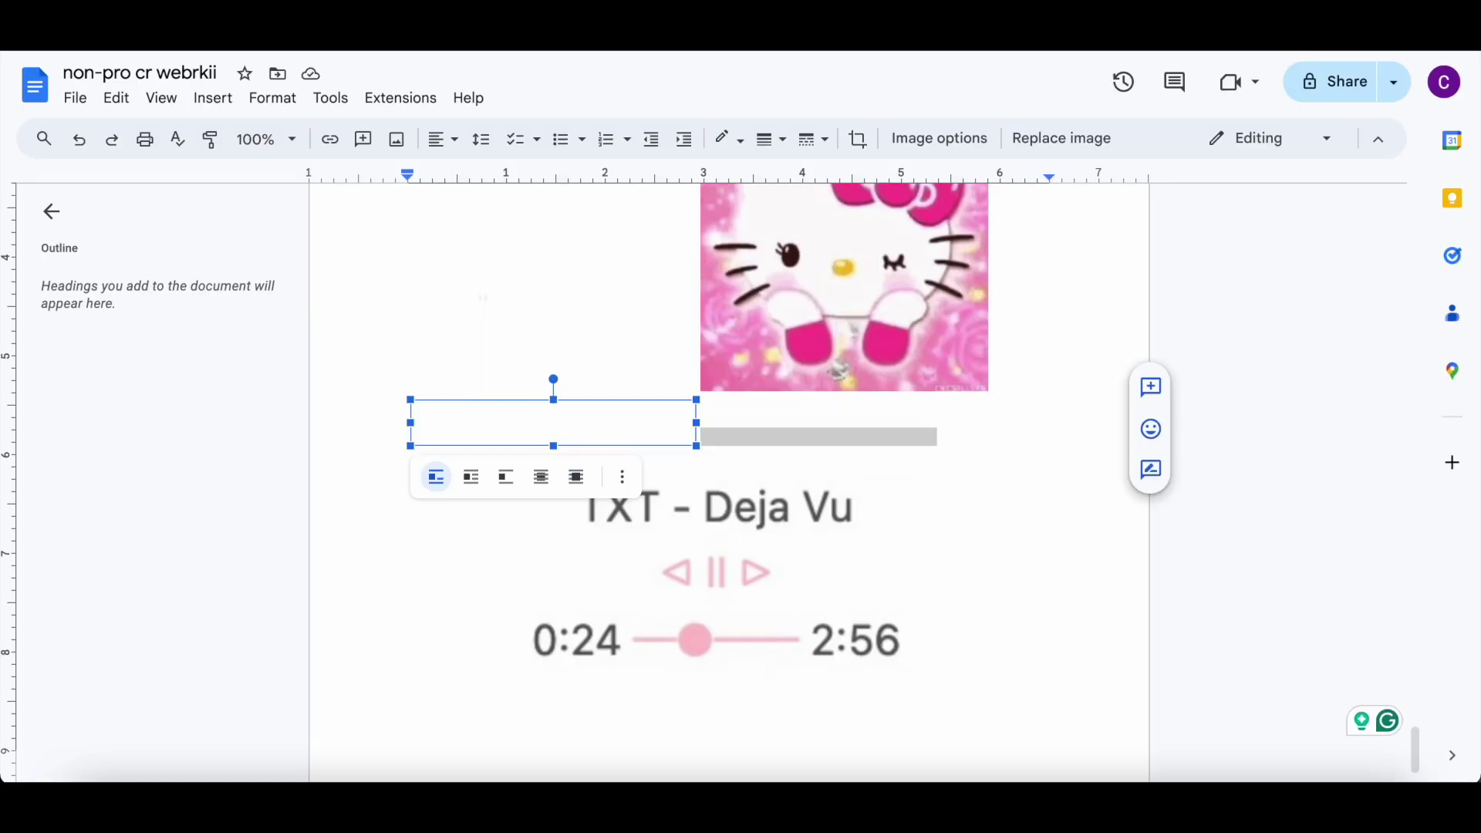
scroll(649, 380, "up", 15)
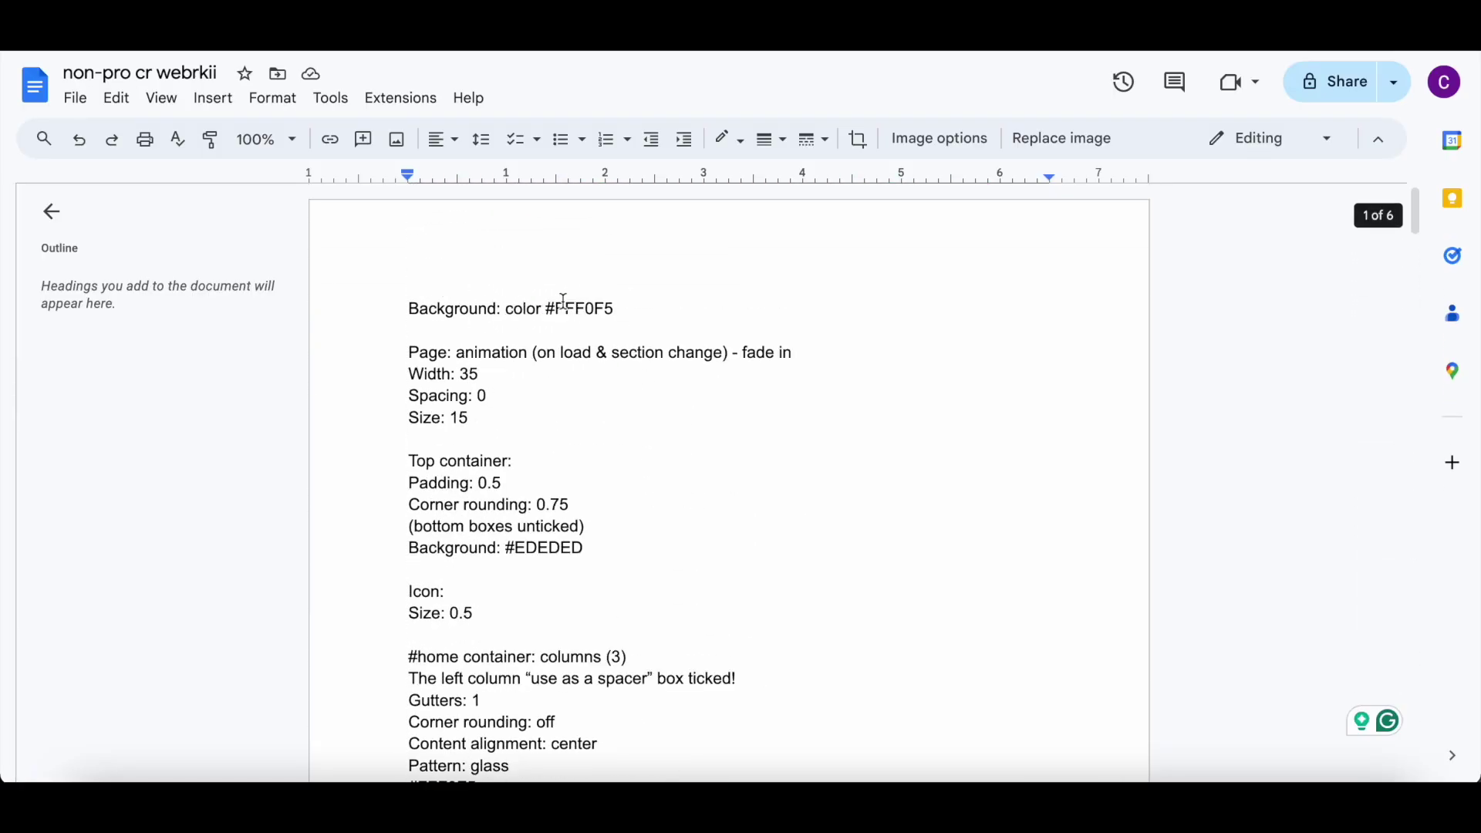
left_click_drag(543, 303, 690, 306)
right_click(690, 305)
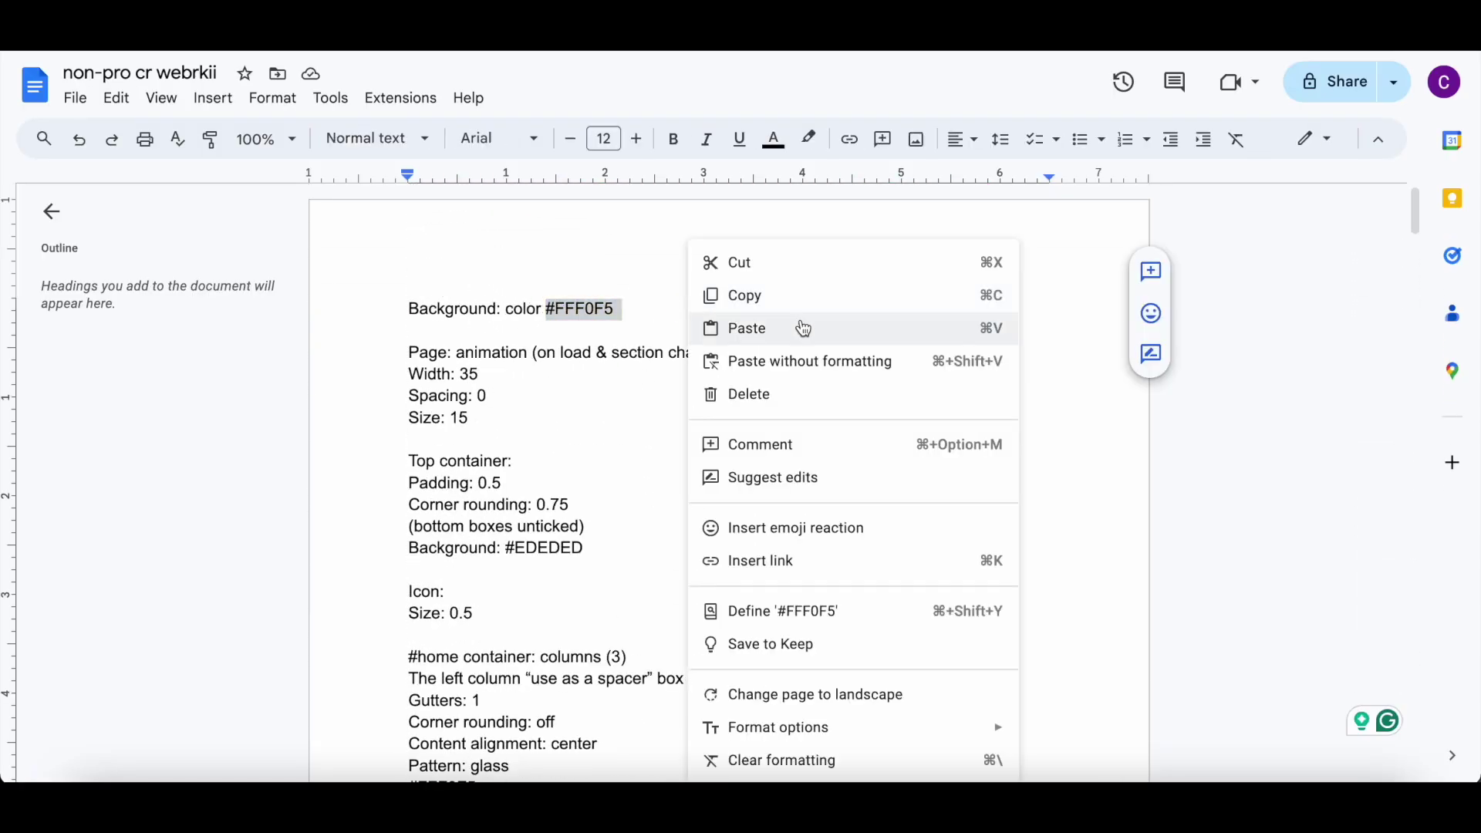
left_click(793, 301)
- Return to Carrd and set the background colour to #FFF0F5
key("alt+Tab")
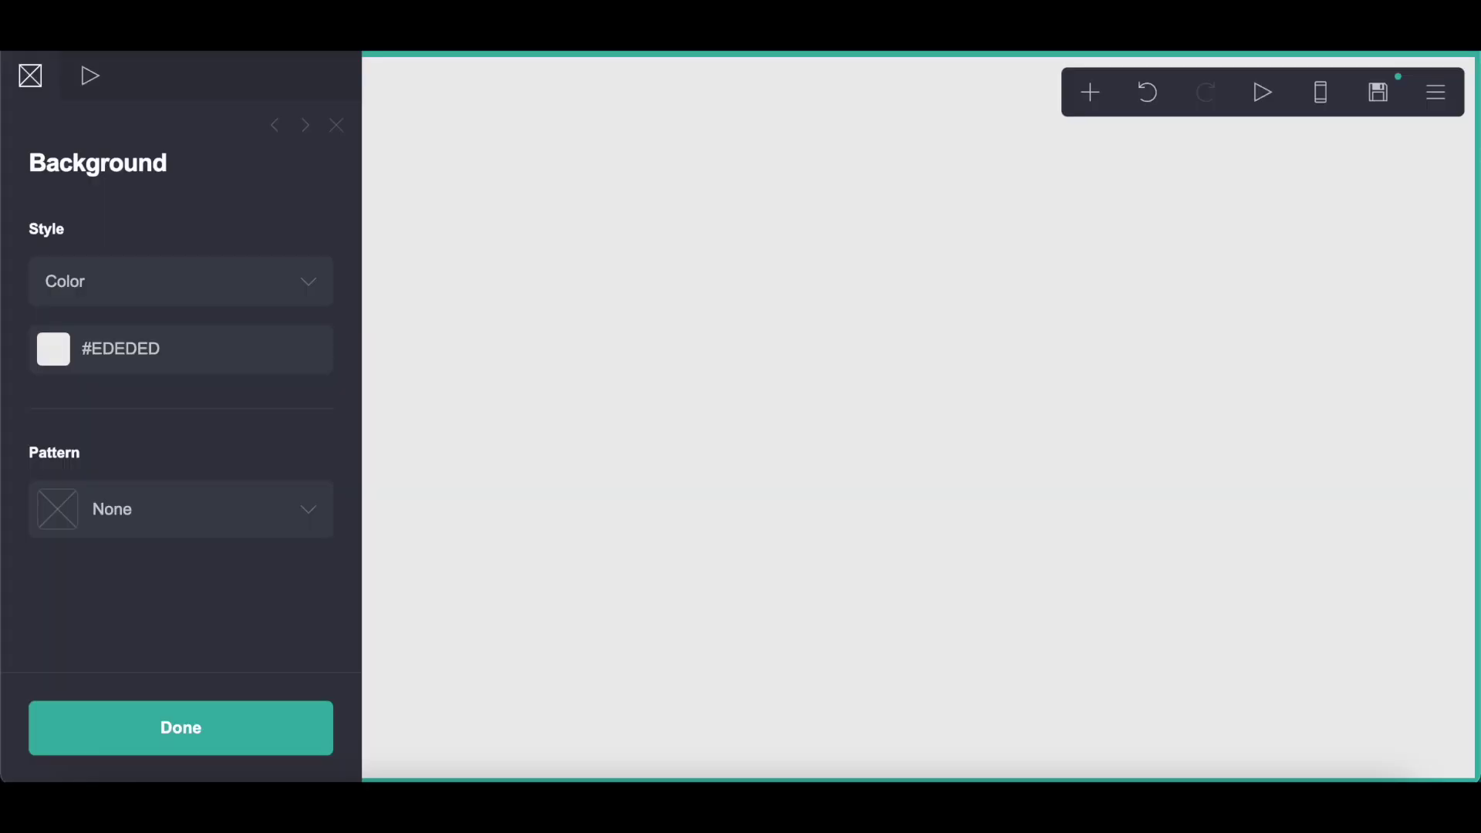
left_click(80, 351)
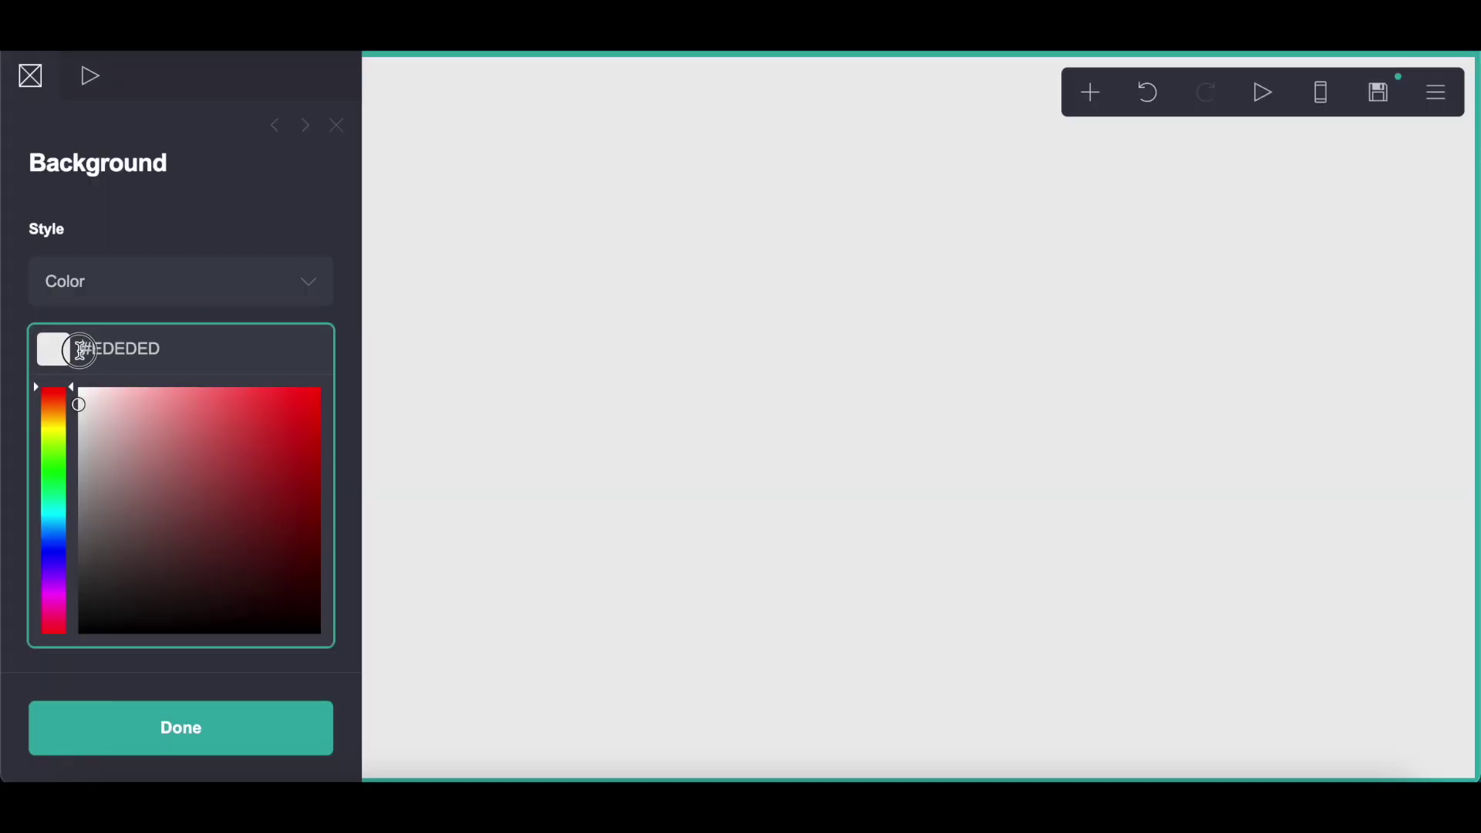
right_click(270, 354)
left_click(330, 474)
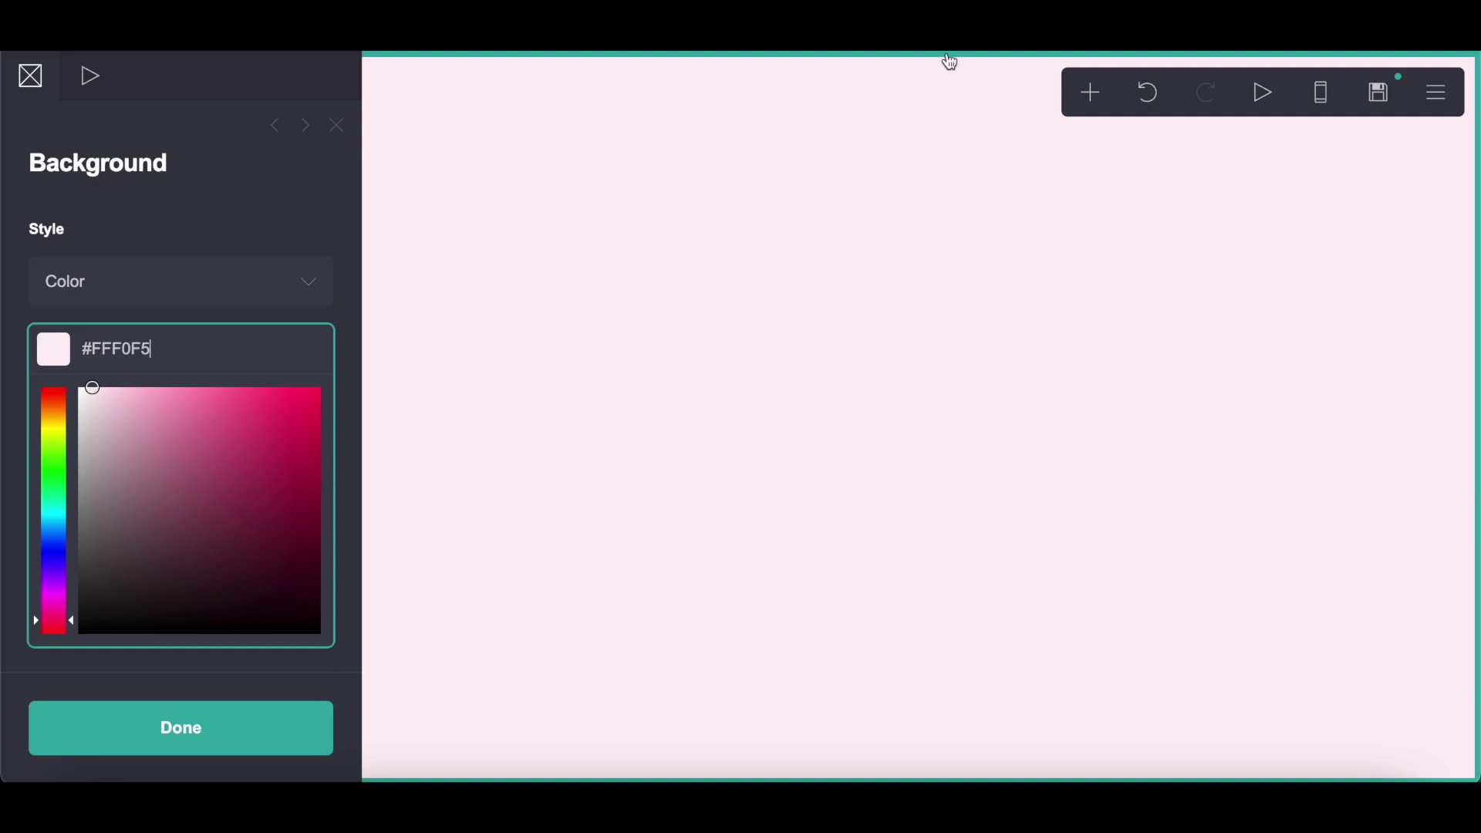
- Add a default container and set its vertical and horizontal padding to 0.5
left_click(1091, 92)
left_click(874, 549)
left_click(60, 287)
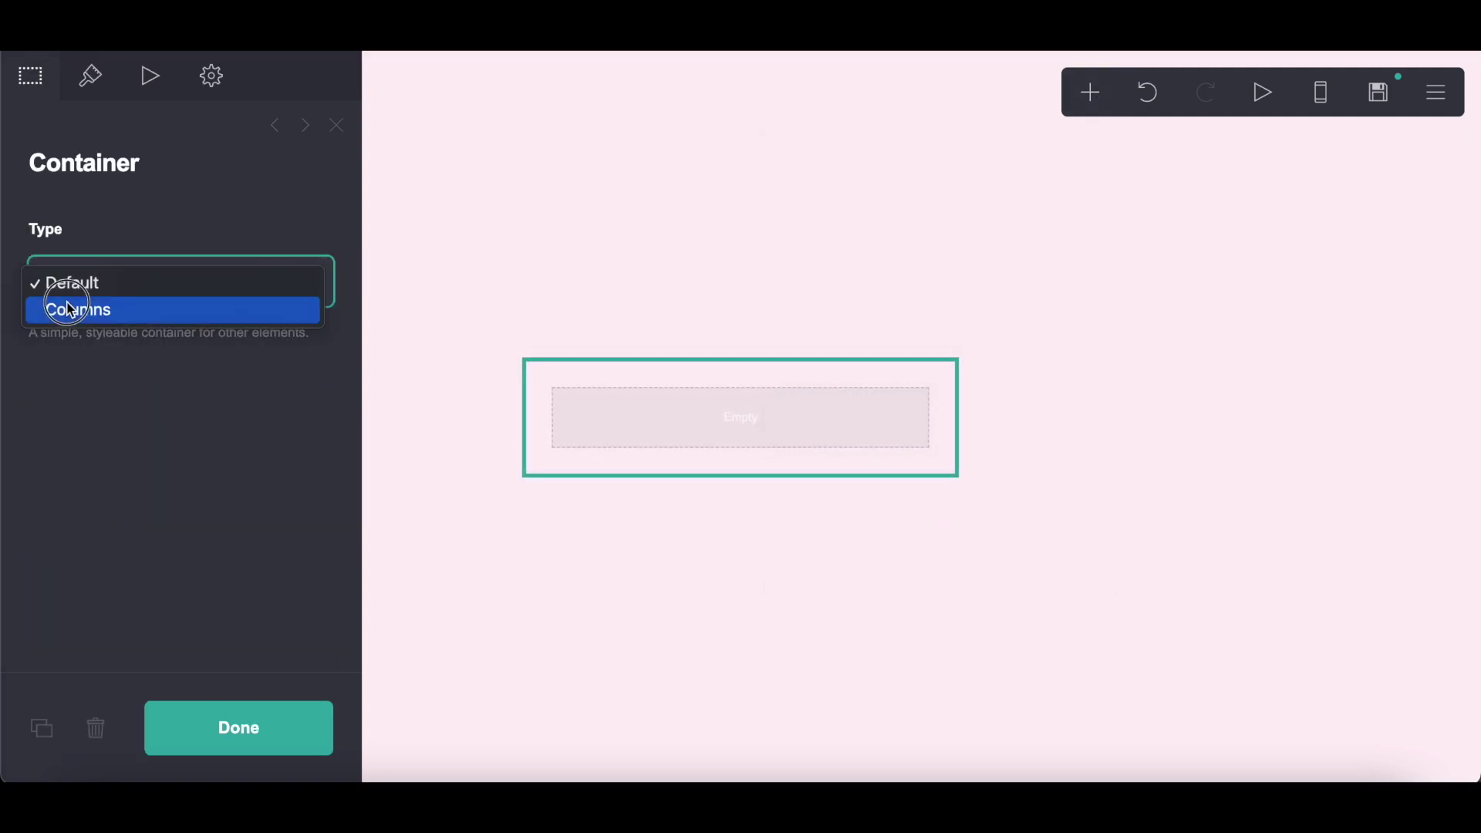
left_click(89, 74)
left_click(165, 407)
type("0.5")
left_click(328, 403)
key("Return")
- Give the container a solid colour background of #EDEDED
scroll(275, 370, "down", 4)
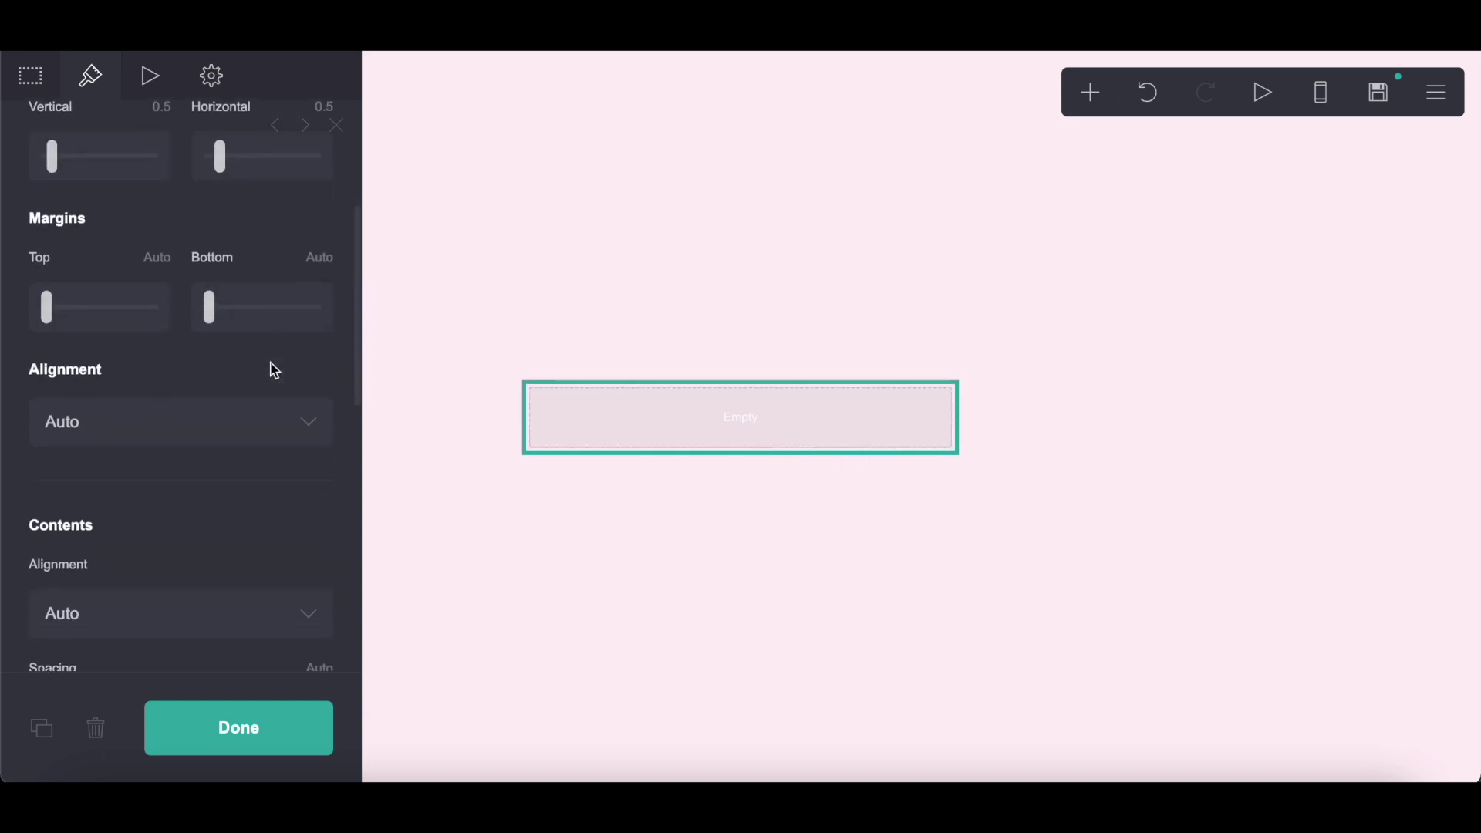
scroll(271, 500, "down", 4)
scroll(308, 363, "up", 5)
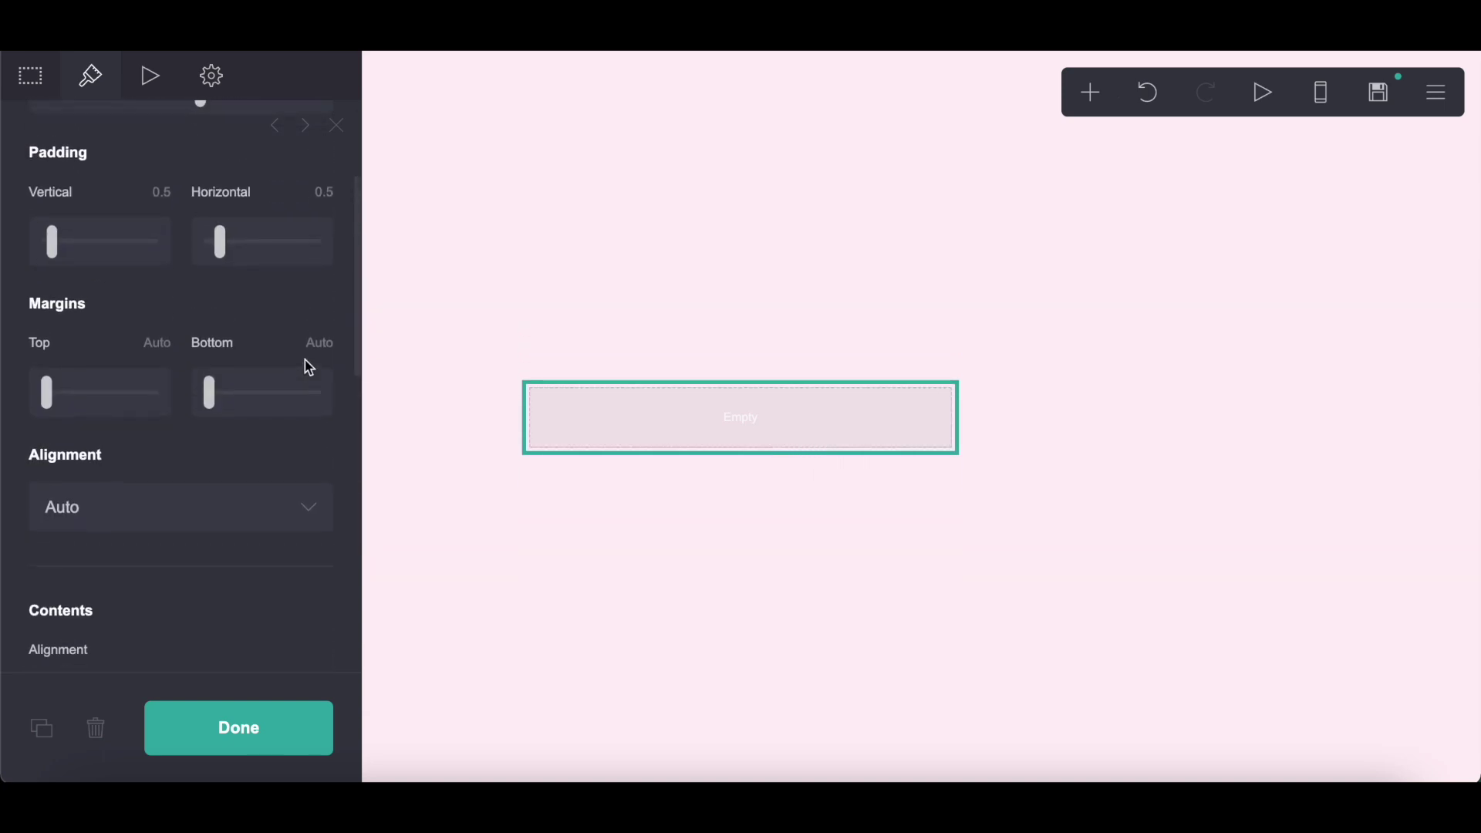
scroll(308, 363, "down", 10)
left_click(198, 258)
left_click(204, 289)
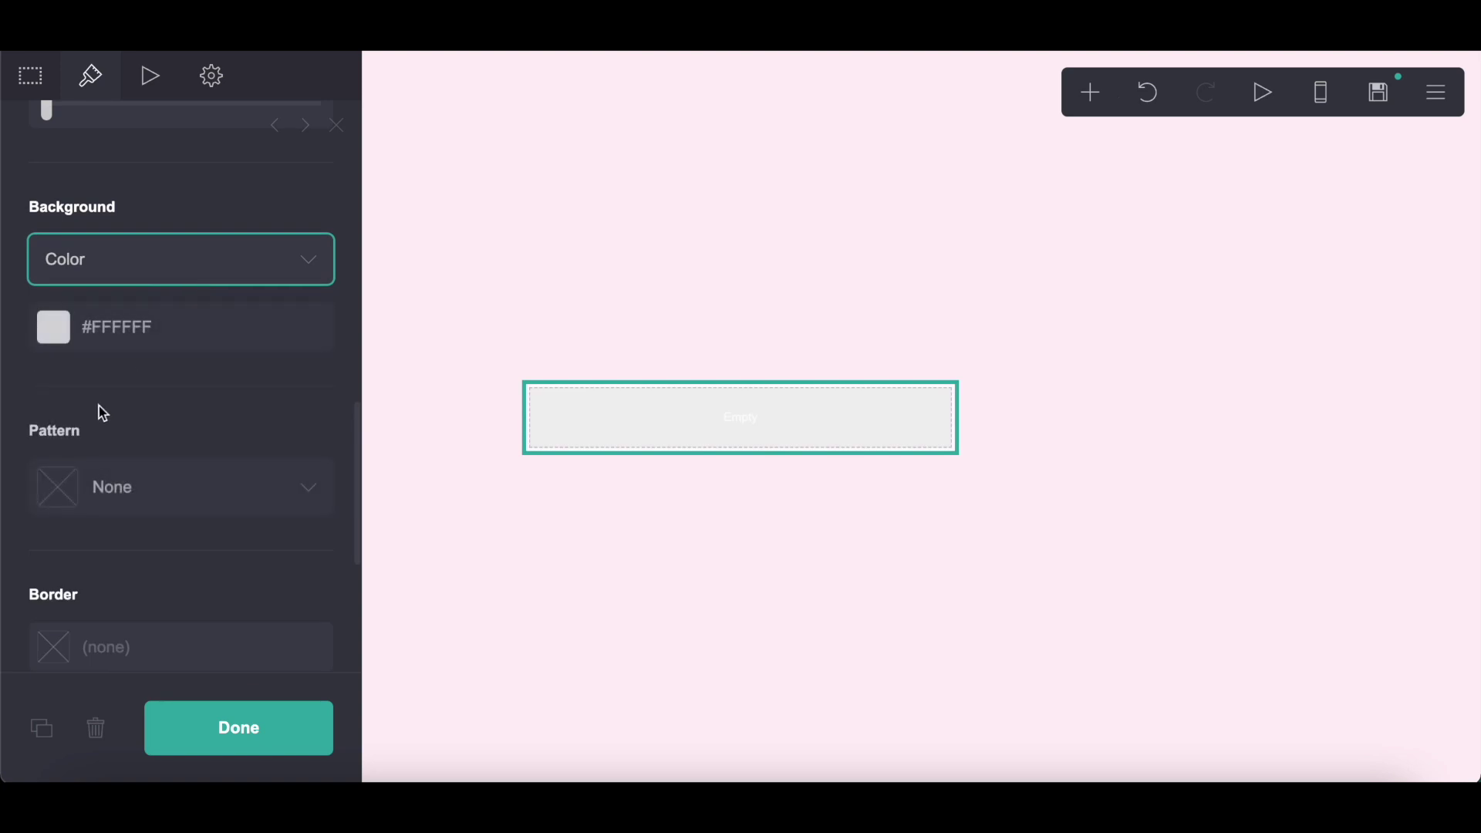
left_click(92, 319)
type("#EDEDE")
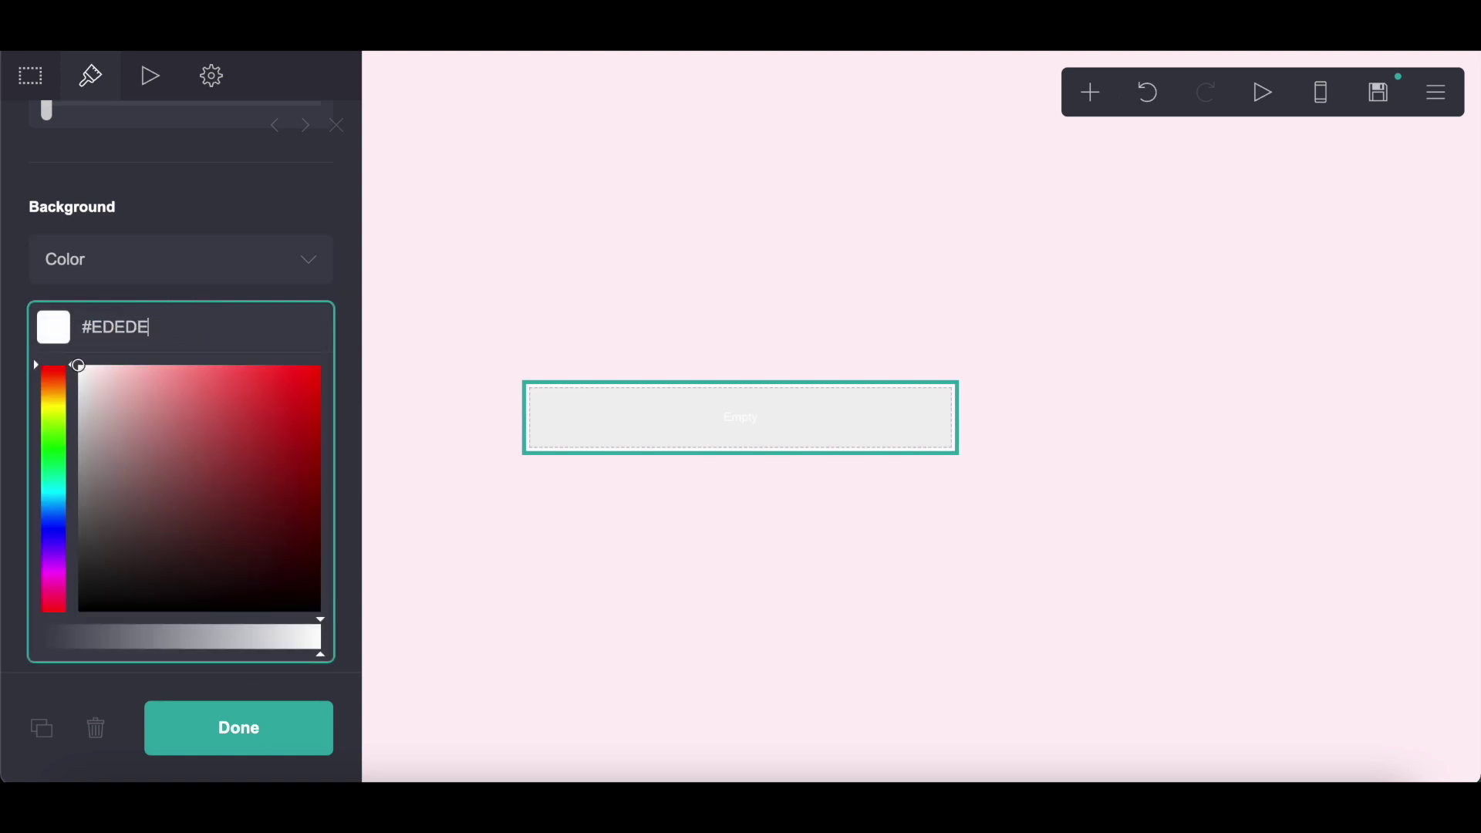
type("D")
left_click(218, 194)
- Set the container's corner rounding to 0.75 and disable rounding for its bottom left and bottom right corners
scroll(217, 194, "down", 12)
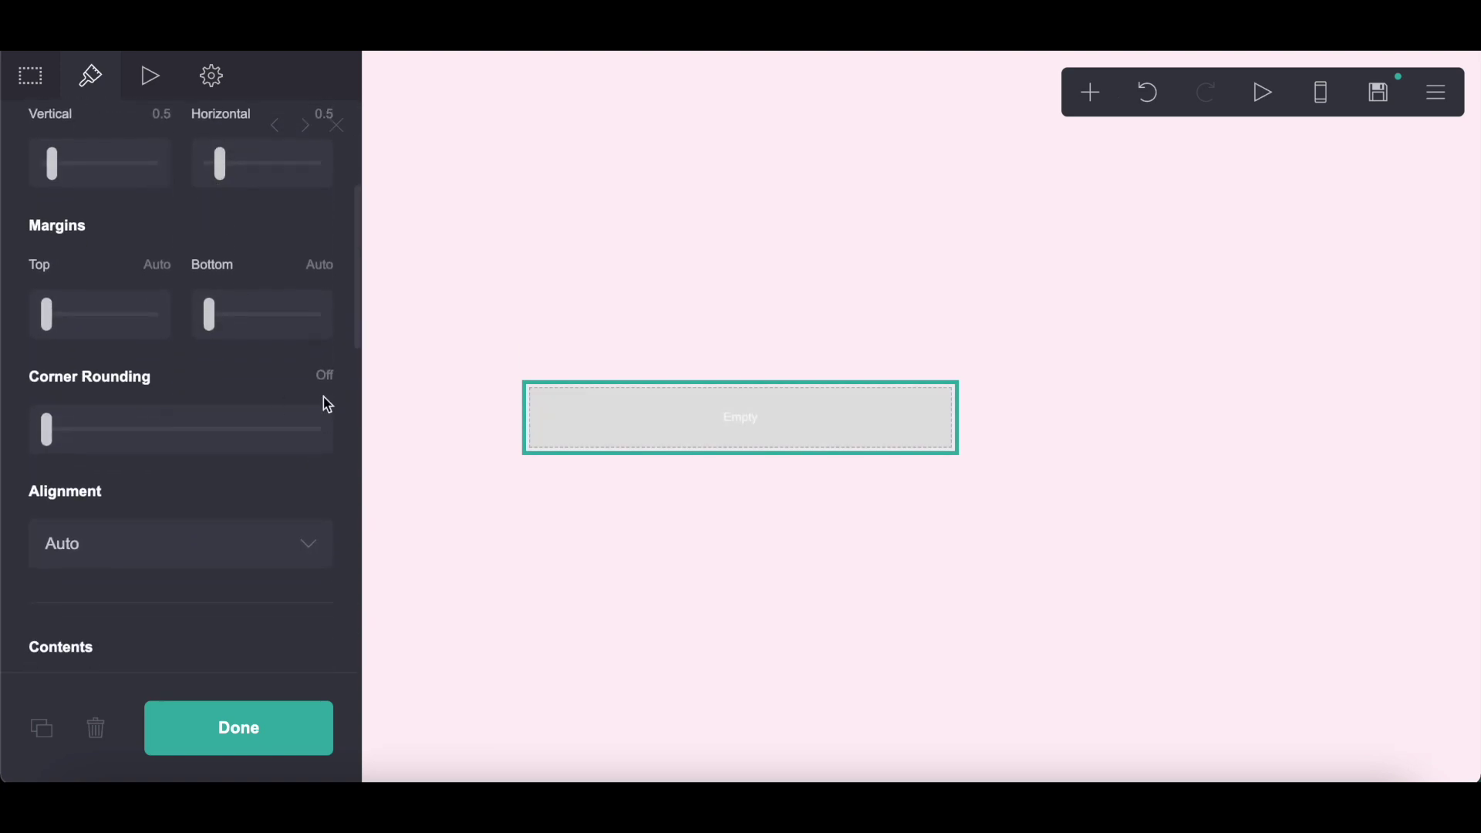
left_click(318, 374)
left_click(44, 537)
left_click(206, 538)
left_click(1103, 106)
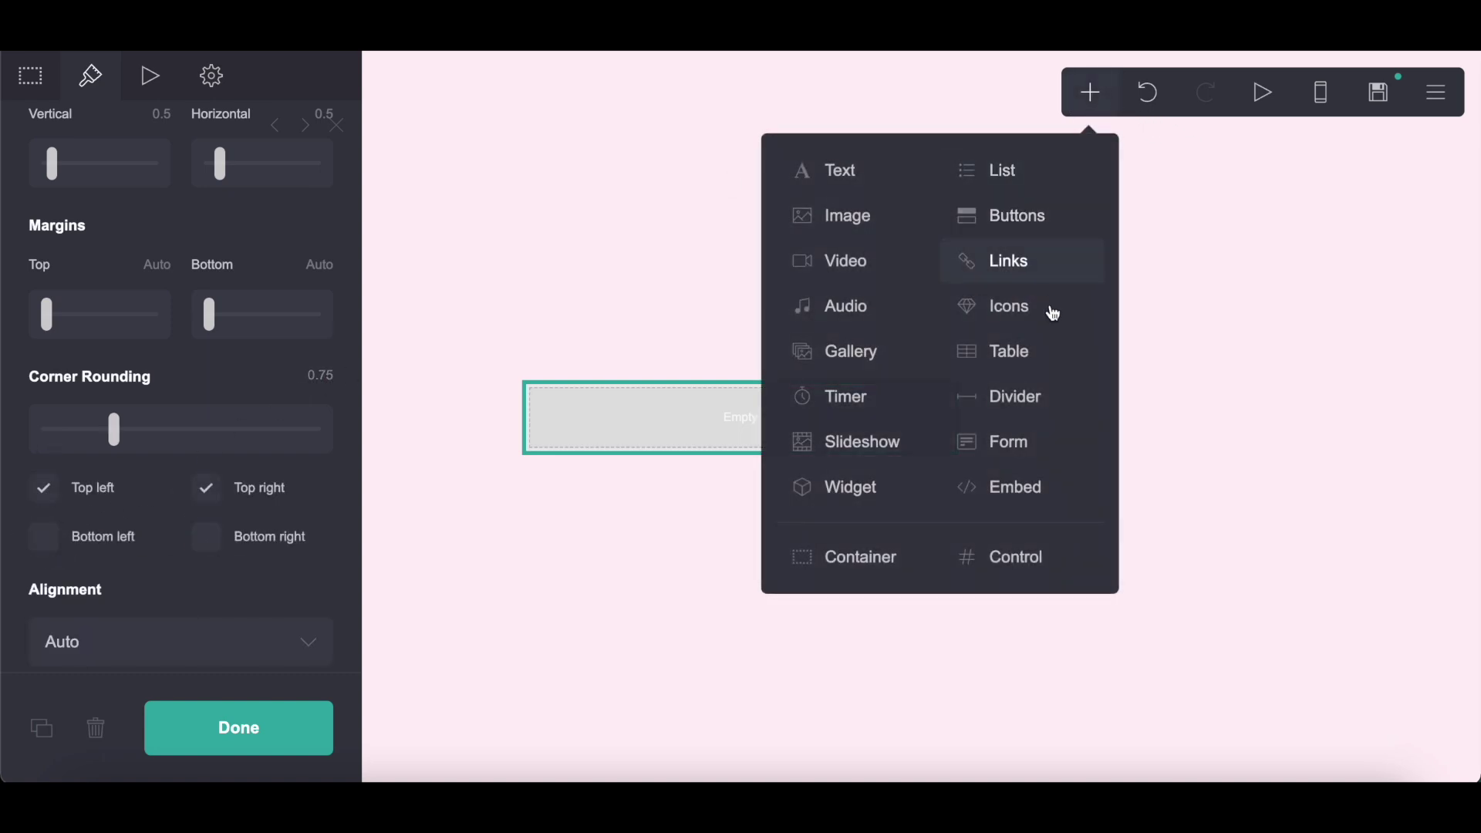
left_click(1041, 282)
left_click(91, 719)
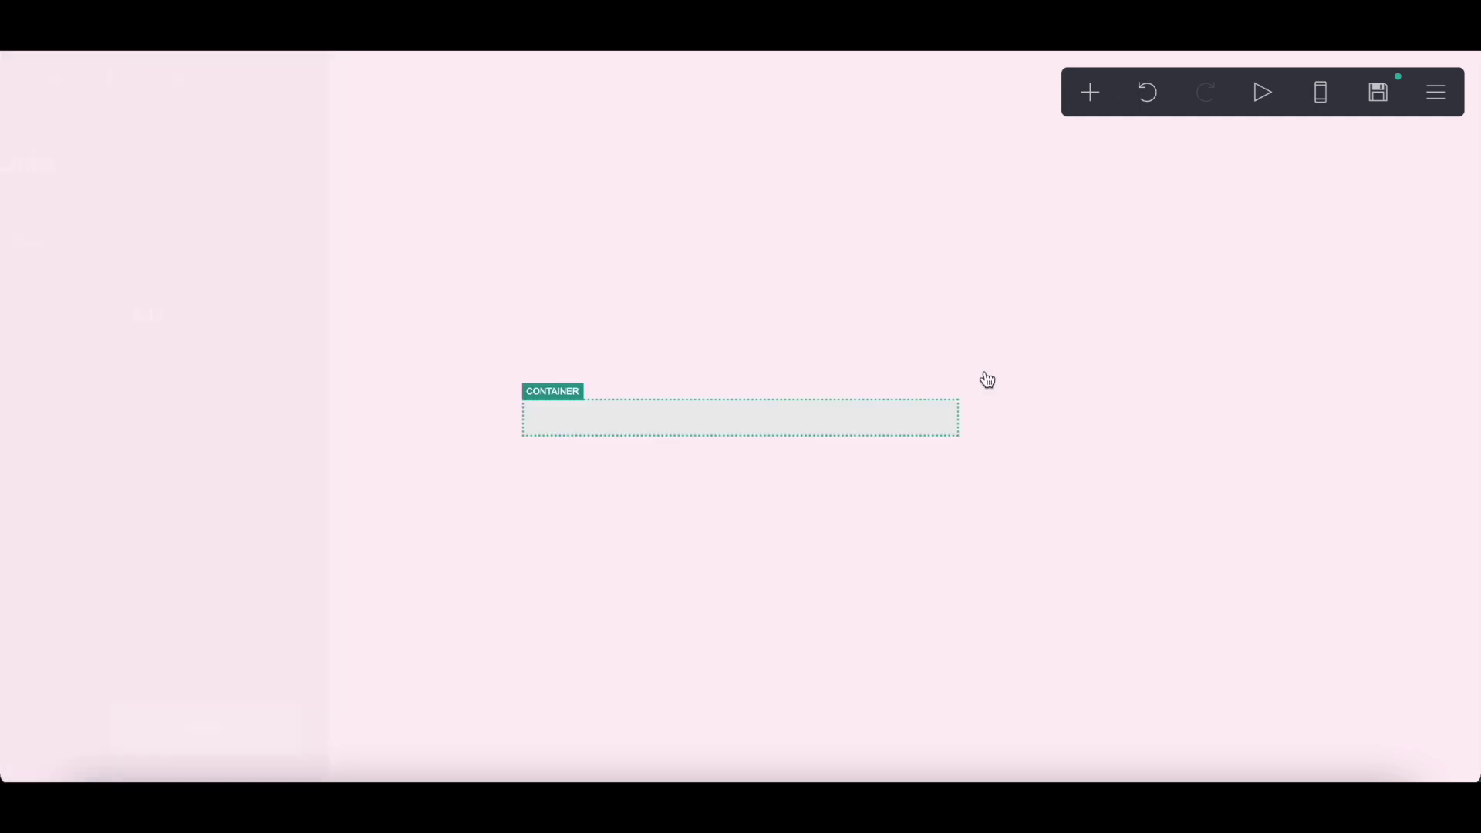
- Add an Icons element and place it inside the grey container
left_click(1093, 100)
left_click(1035, 313)
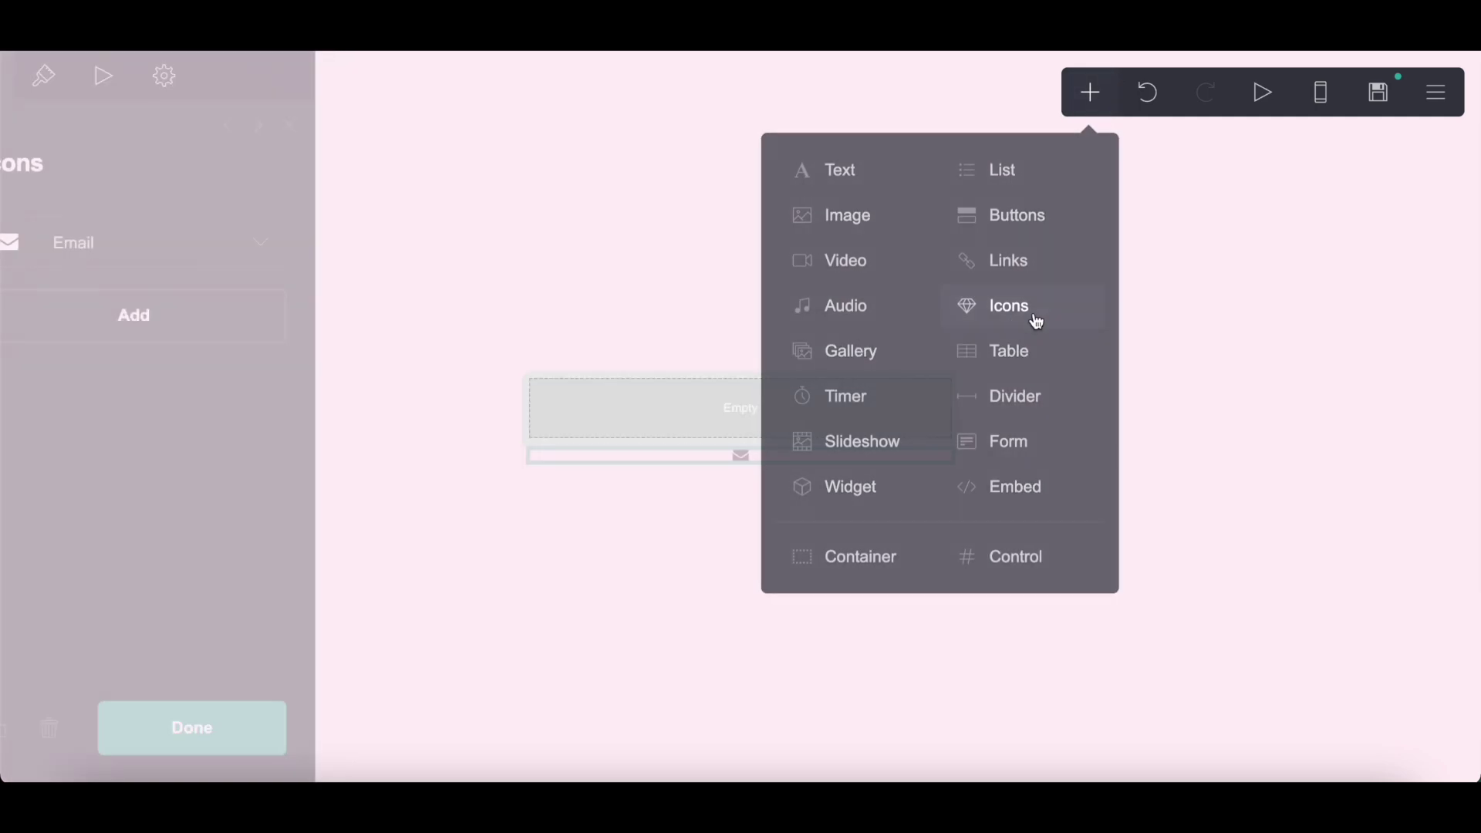
left_click(707, 443)
- Change the email icon's type to a solid shape from the Shapes group
left_click(123, 241)
left_click(128, 355)
scroll(127, 361, "down", 5)
scroll(127, 361, "down", 15)
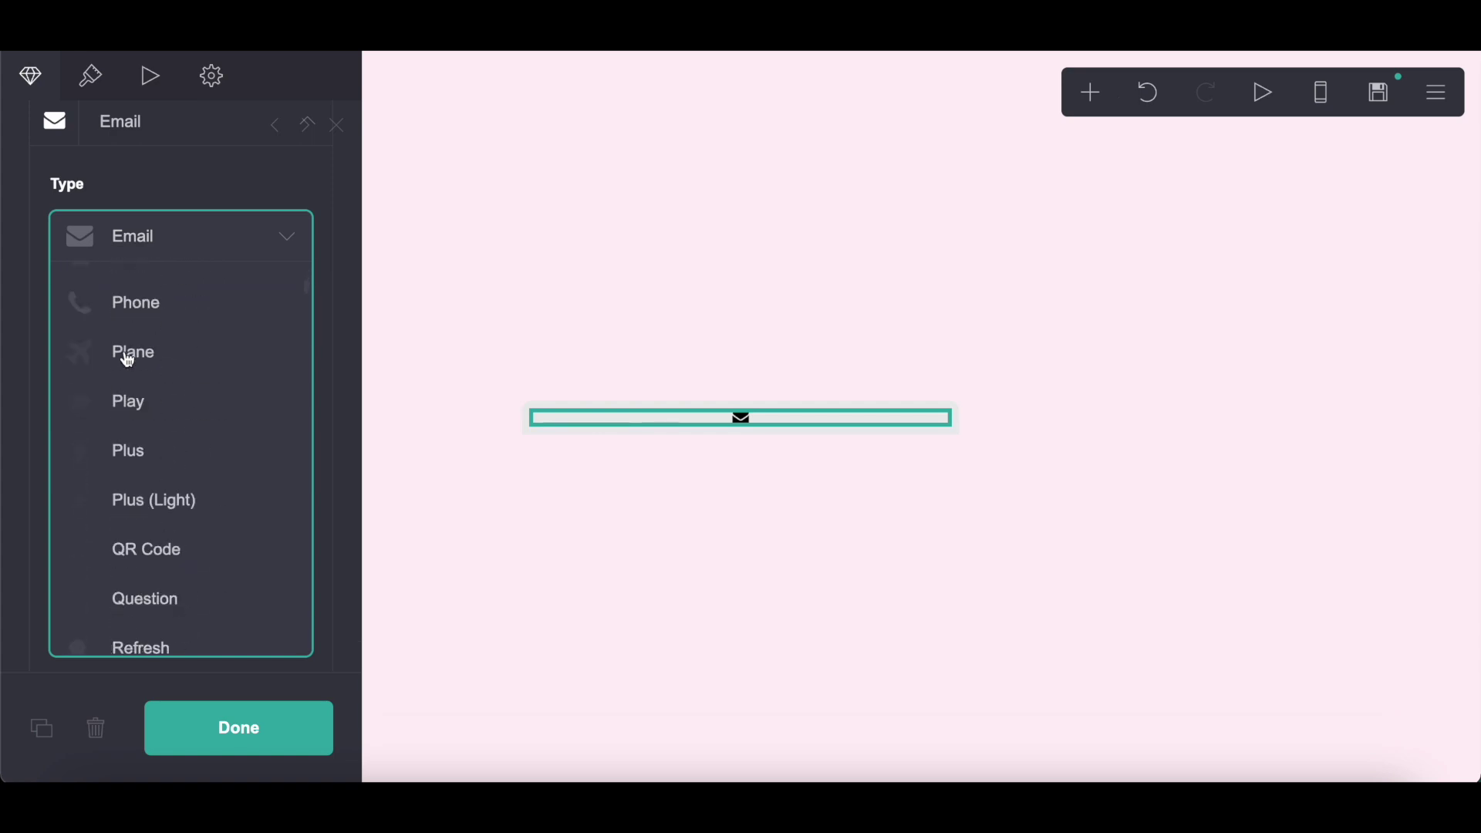
scroll(129, 359, "up", 3)
scroll(124, 355, "up", 5)
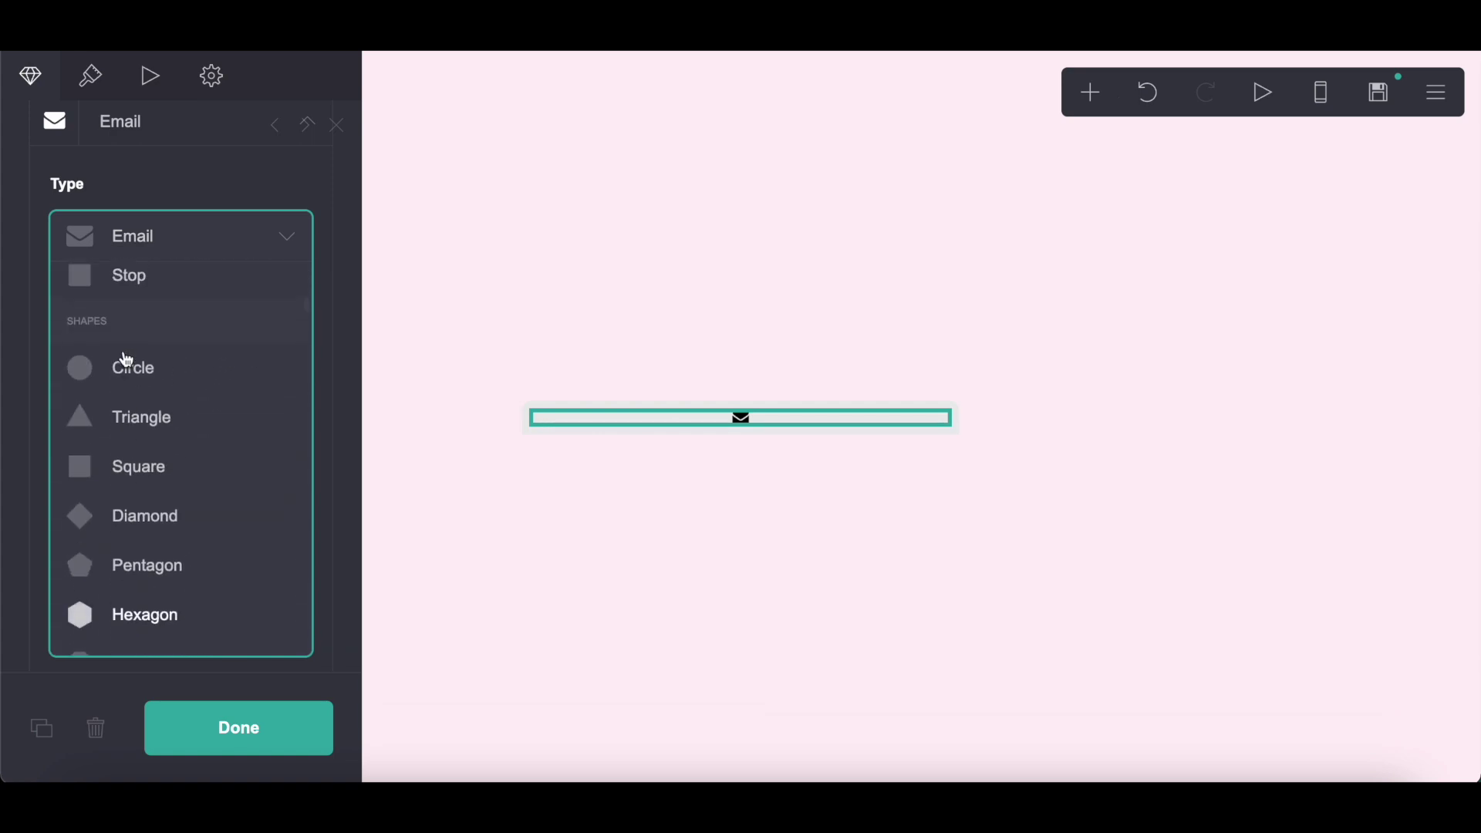
left_click(148, 484)
- Set the icon's spacing to 0.75 and reduce its size to 0.5
scroll(132, 384, "down", 5)
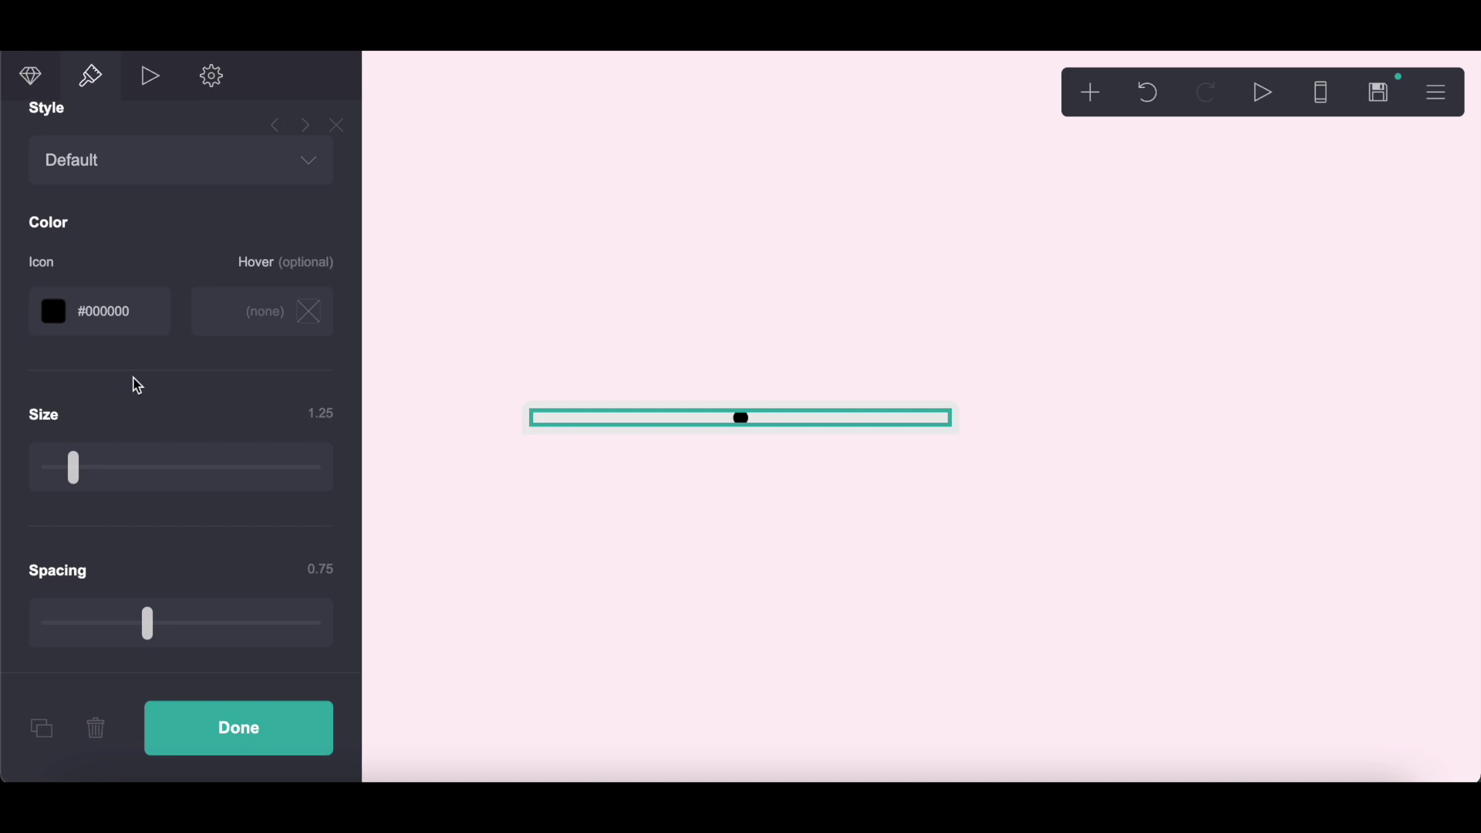
left_click_drag(141, 497, 0, 496)
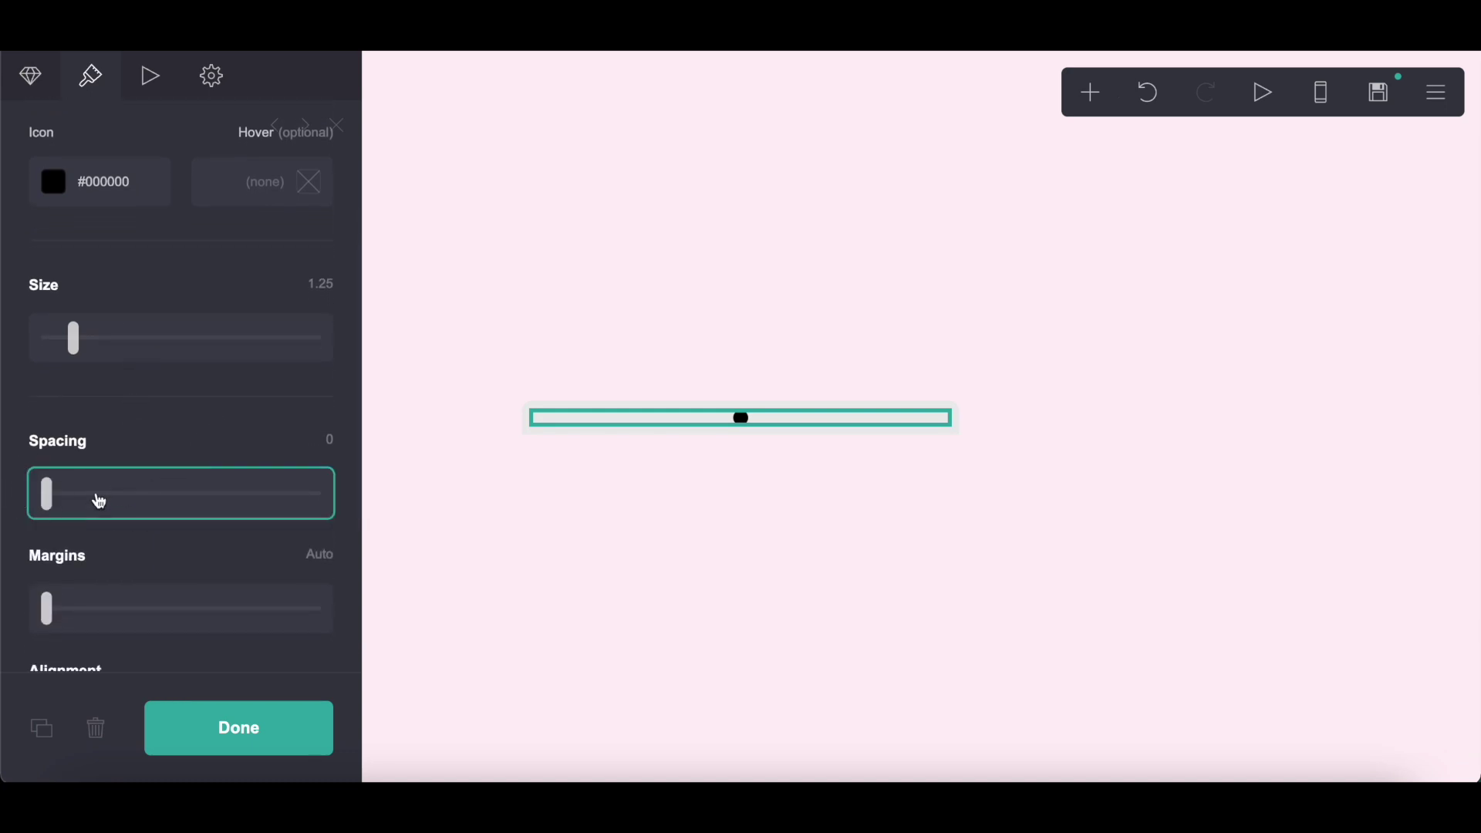
left_click(319, 441)
type(".75")
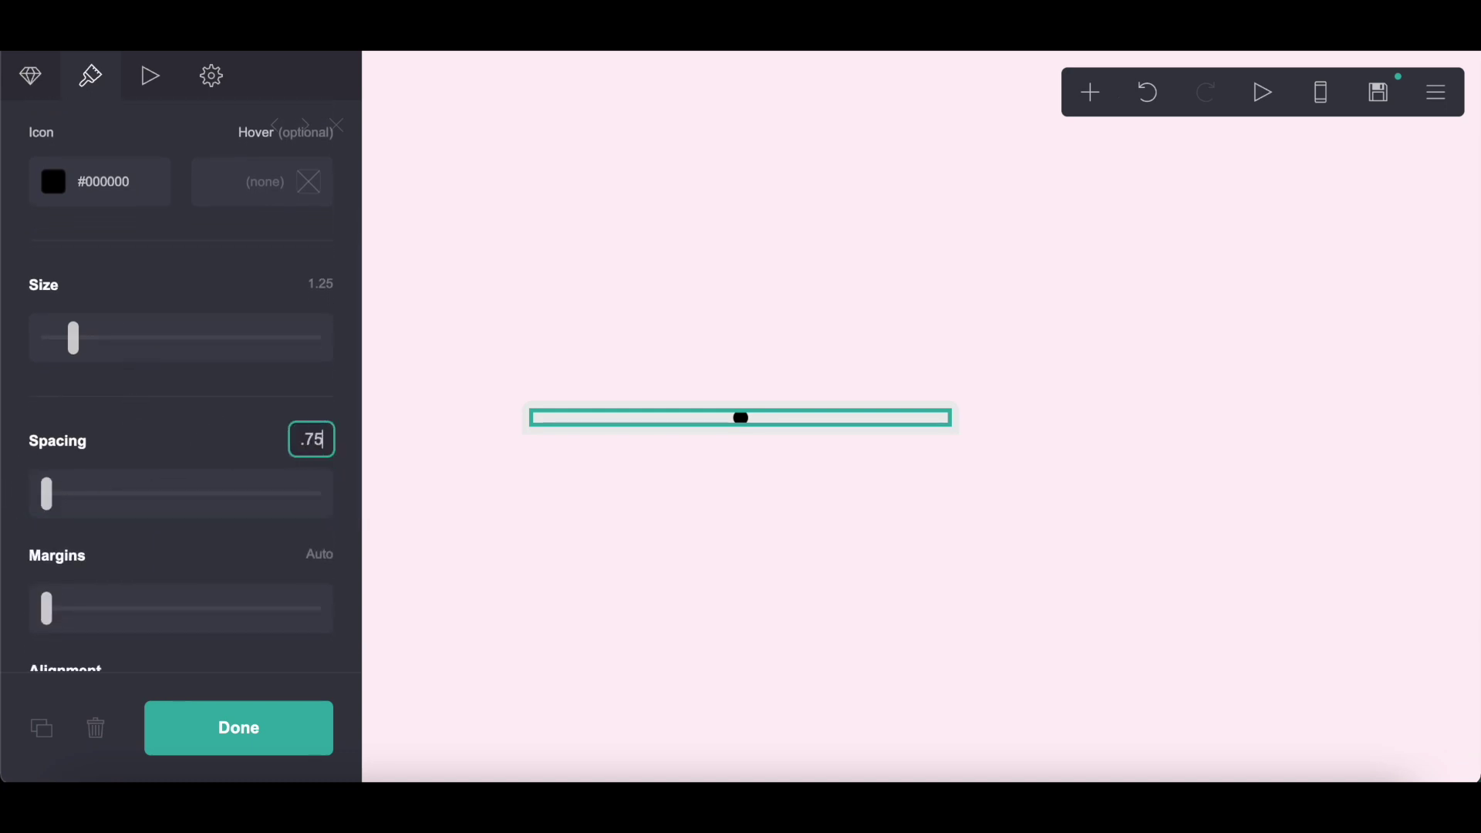
key("Return")
left_click_drag(132, 332, 63, 380)
left_click(271, 723)
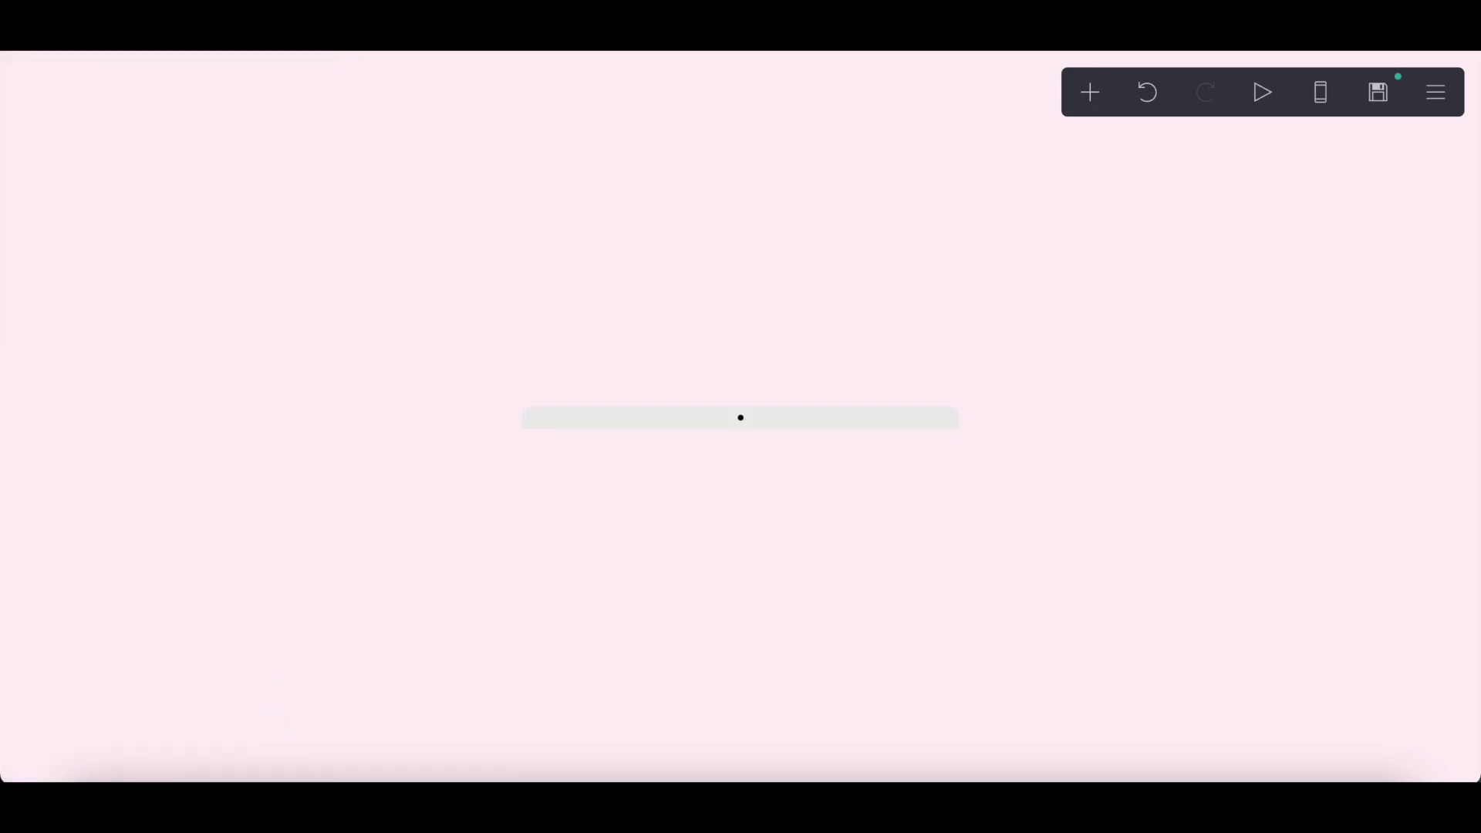
- Consult the Google Docs build notes, and in Carrd add a Header Marker control below the top container
key("alt+Tab")
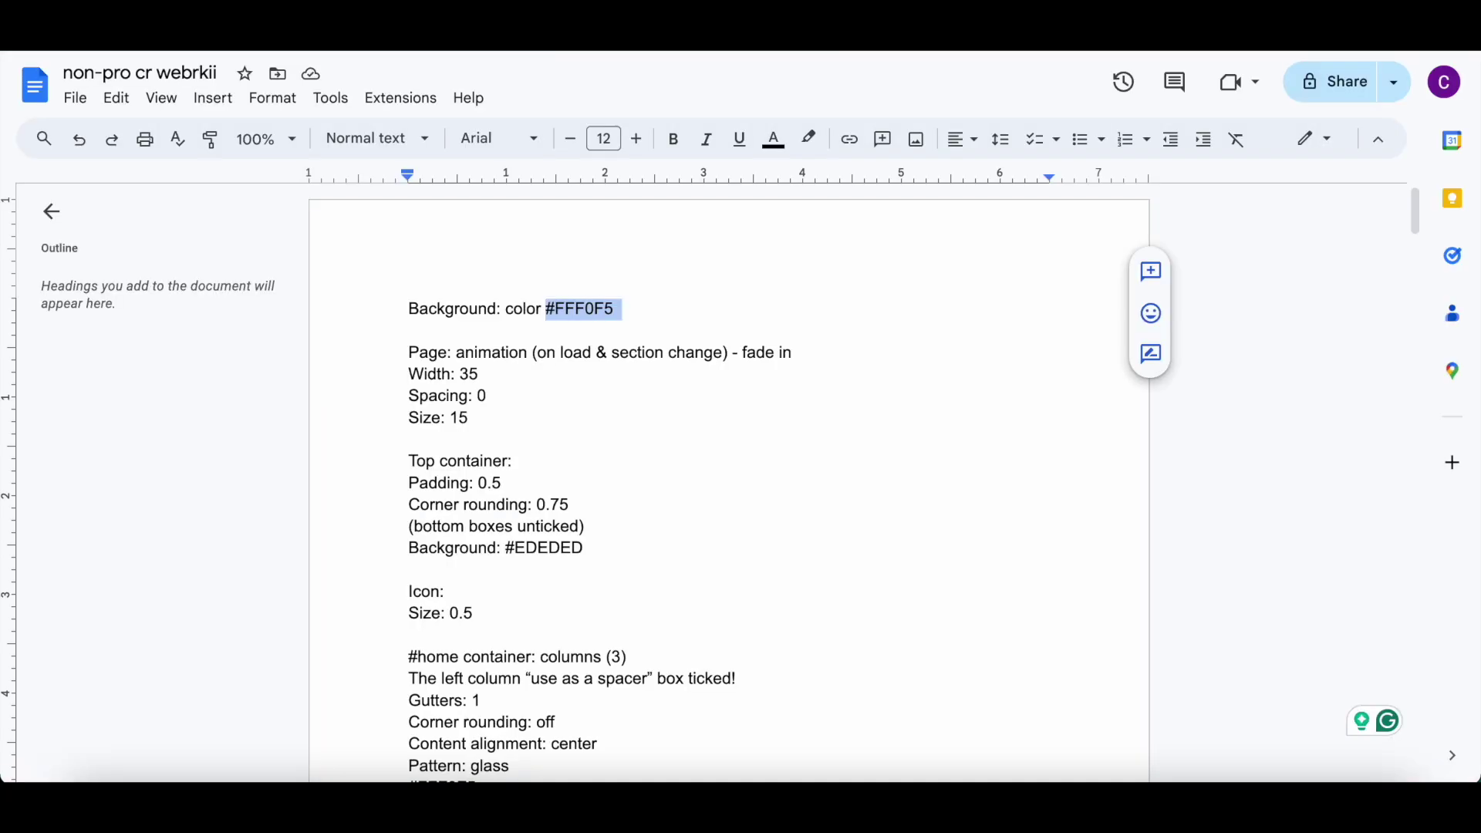
scroll(800, 415, "down", 3)
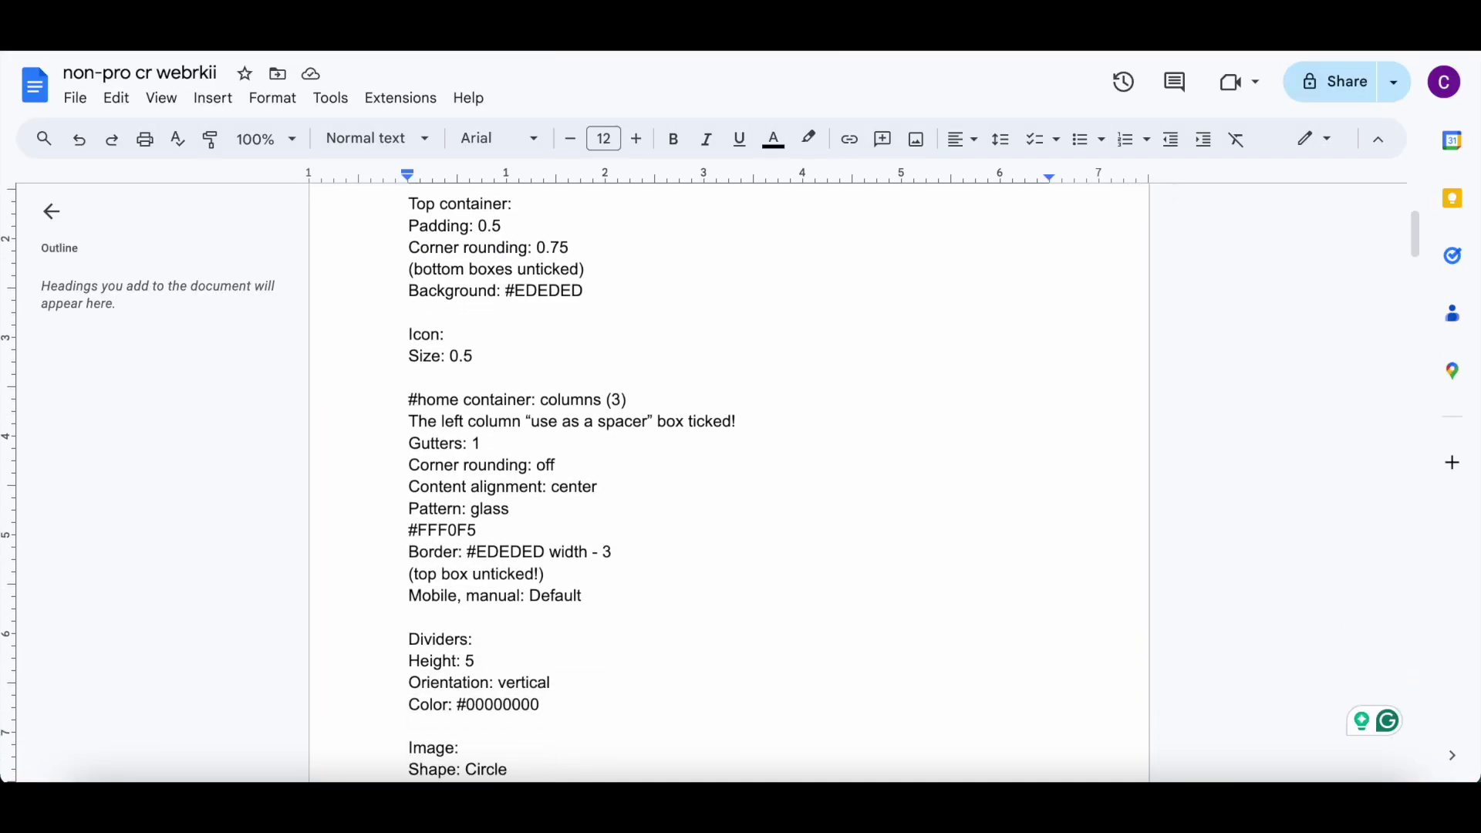
key("alt+Tab")
left_click(1090, 93)
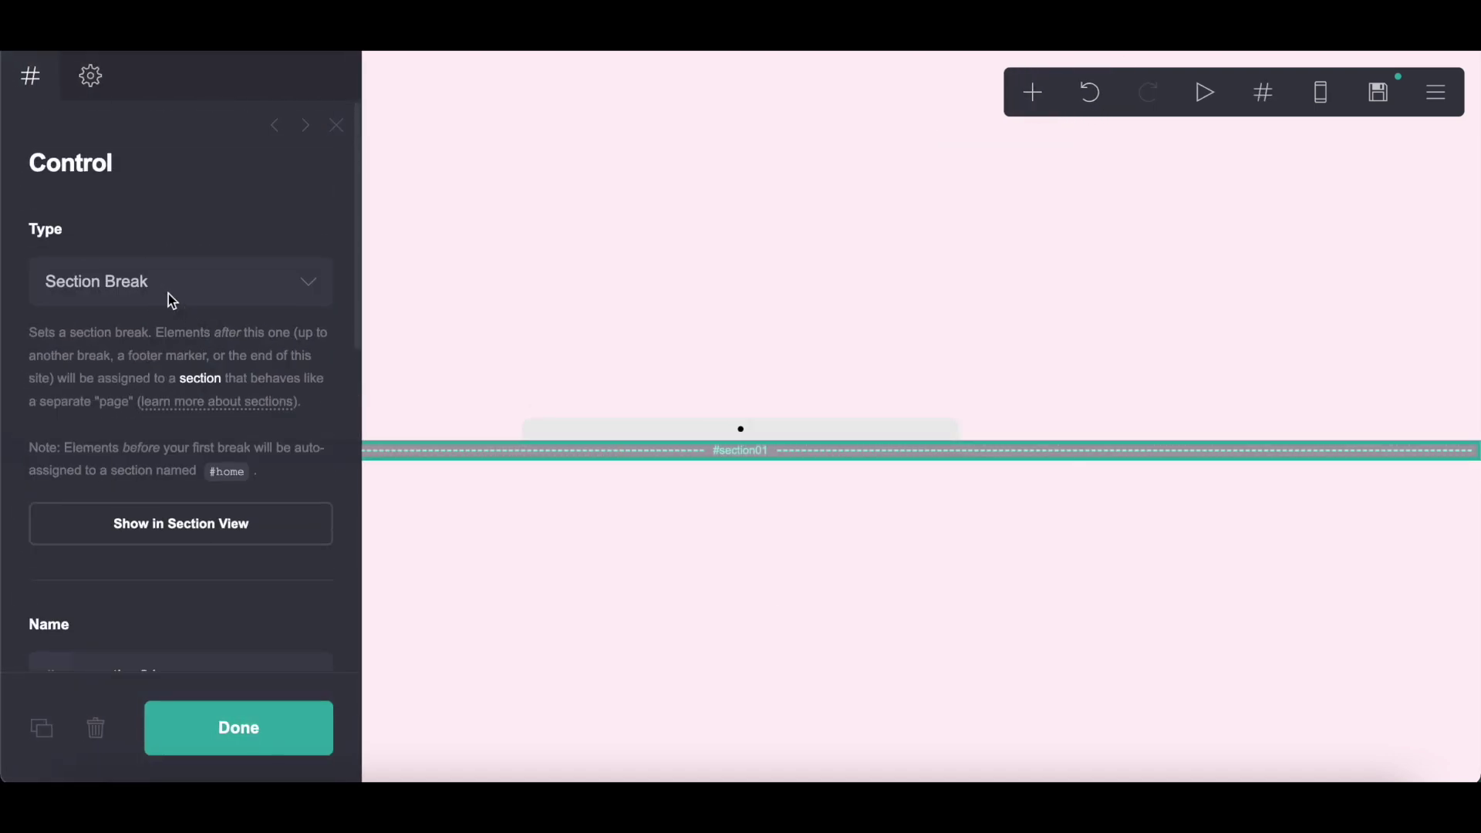
left_click(168, 295)
left_click(168, 310)
- Duplicate the header marker, change the copy to a Section Break and name it home
left_click(41, 728)
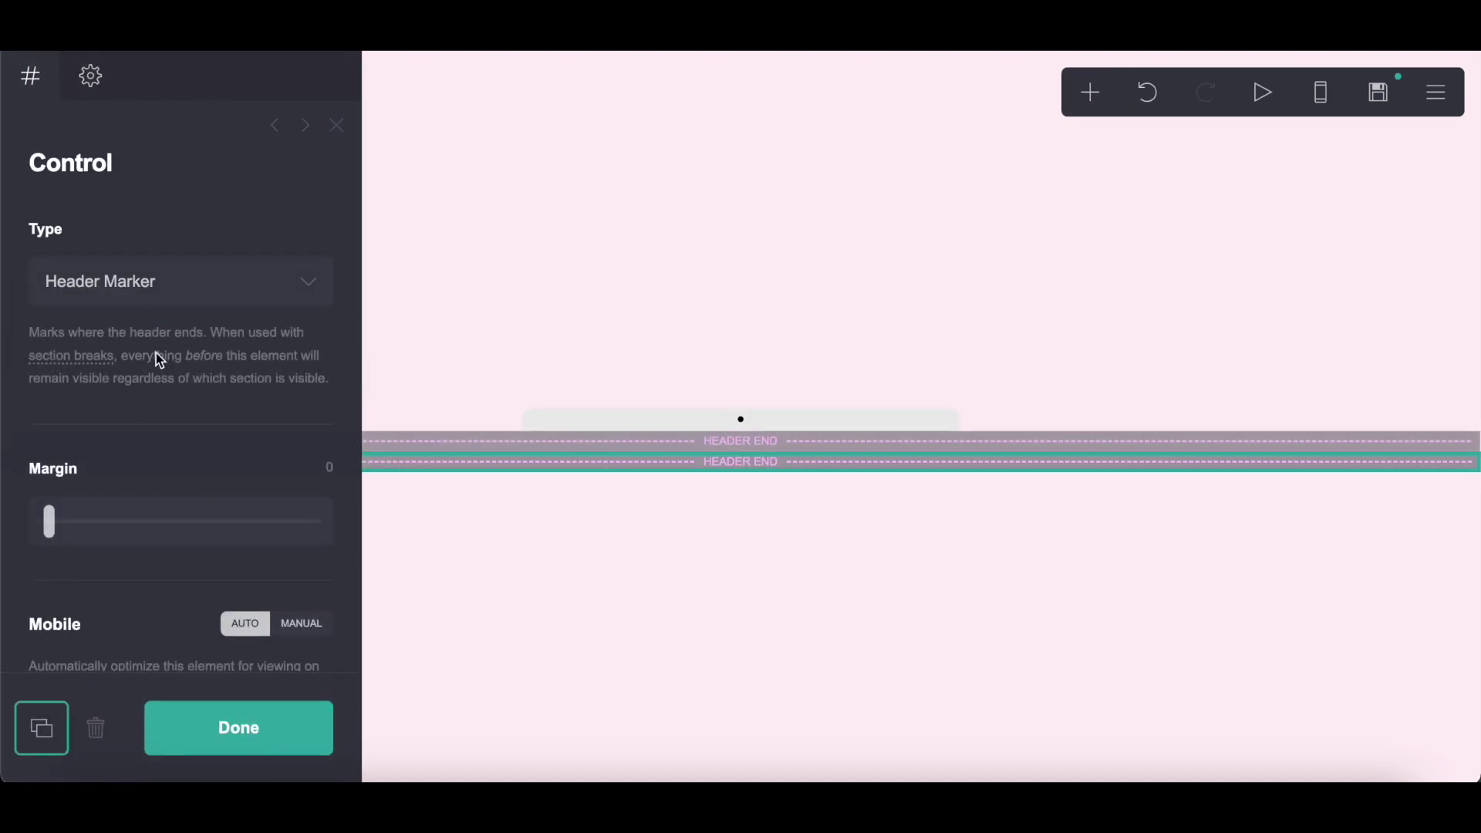
left_click(156, 284)
left_click(155, 256)
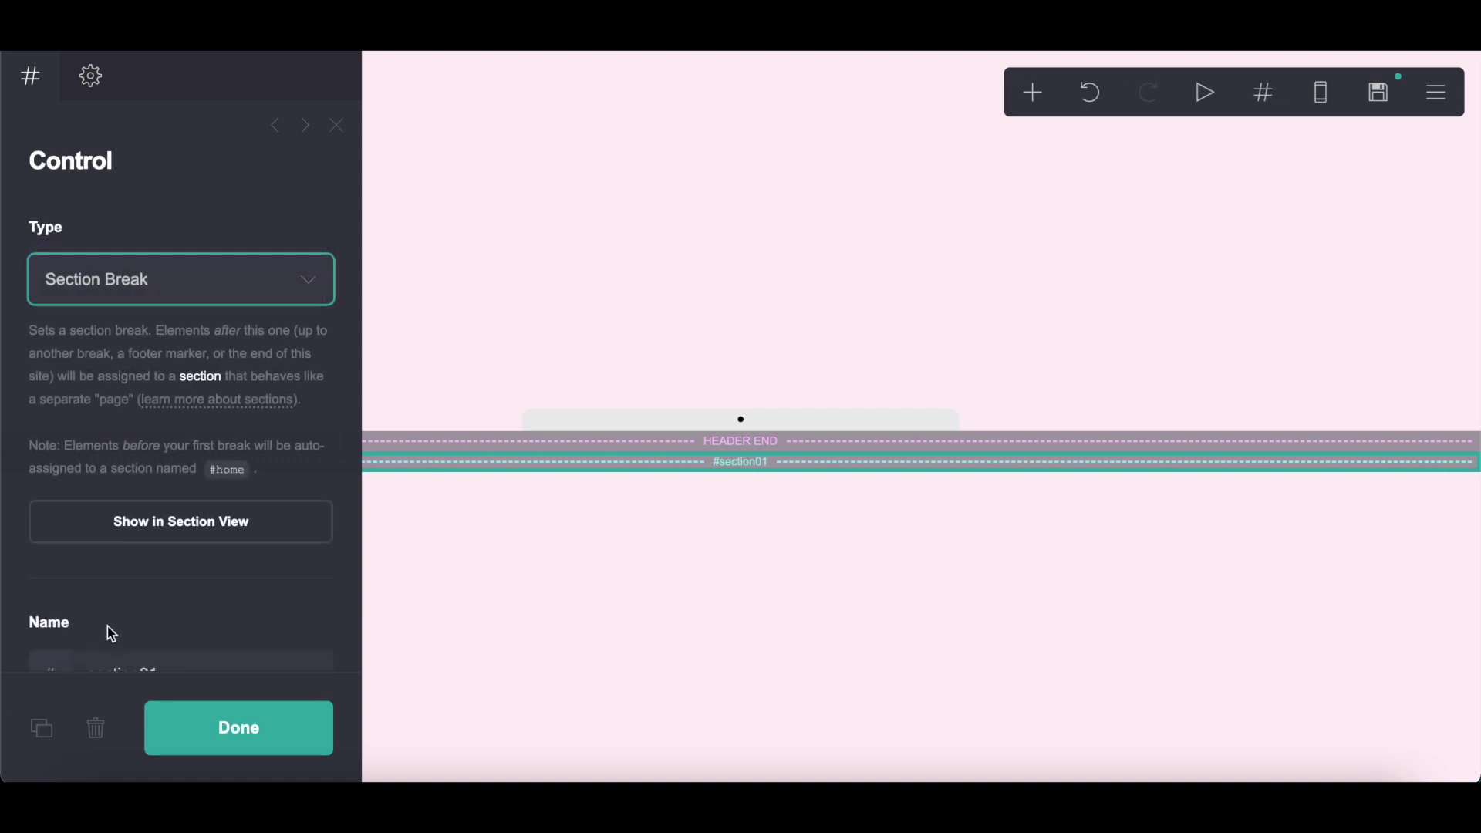
scroll(100, 555, "down", 2)
double_click(95, 519)
type("home")
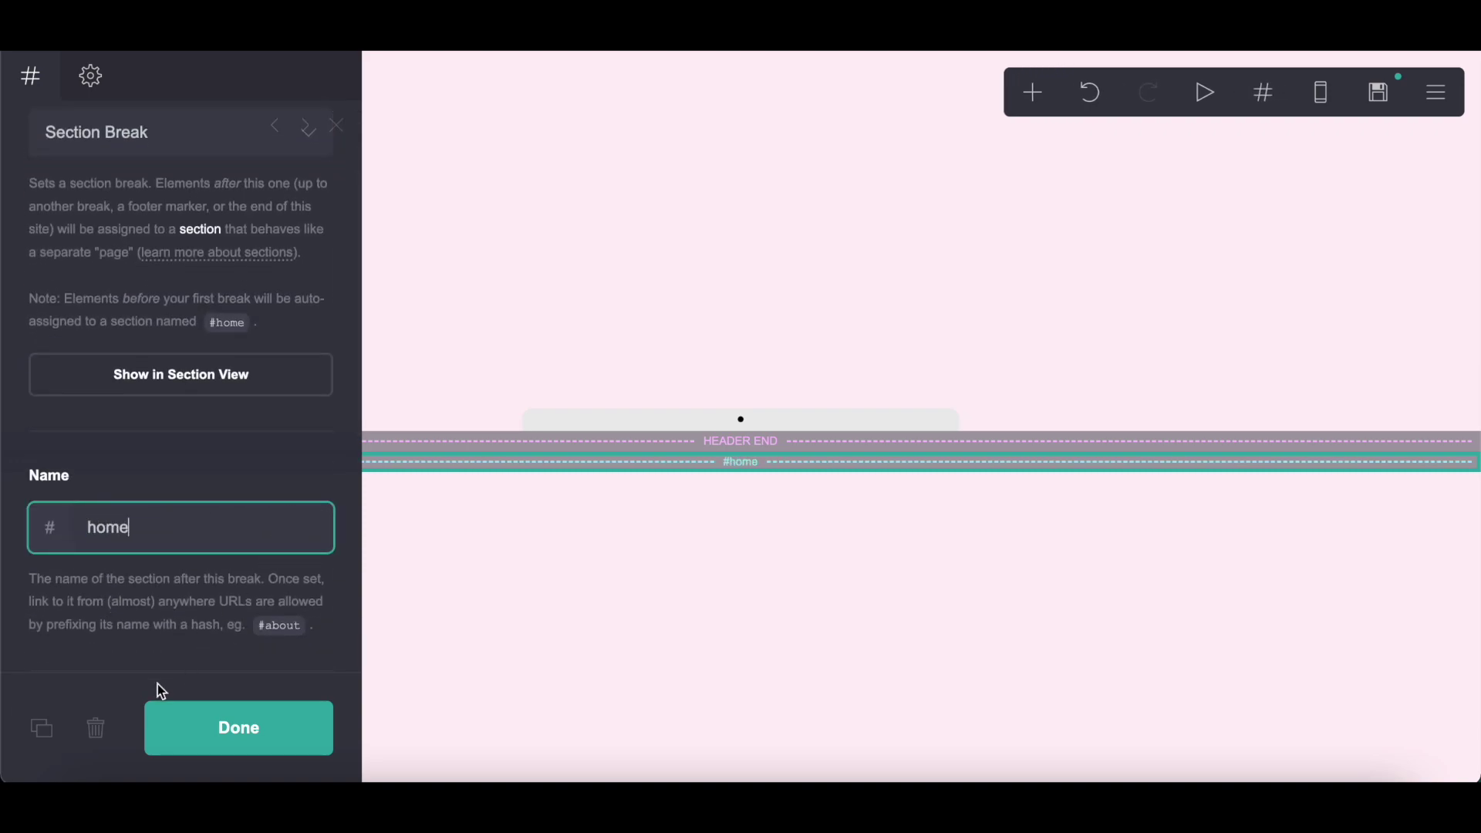
- Duplicate the #home section break and name the copy one
left_click(41, 728)
left_click_drag(159, 534, 50, 521)
type("one")
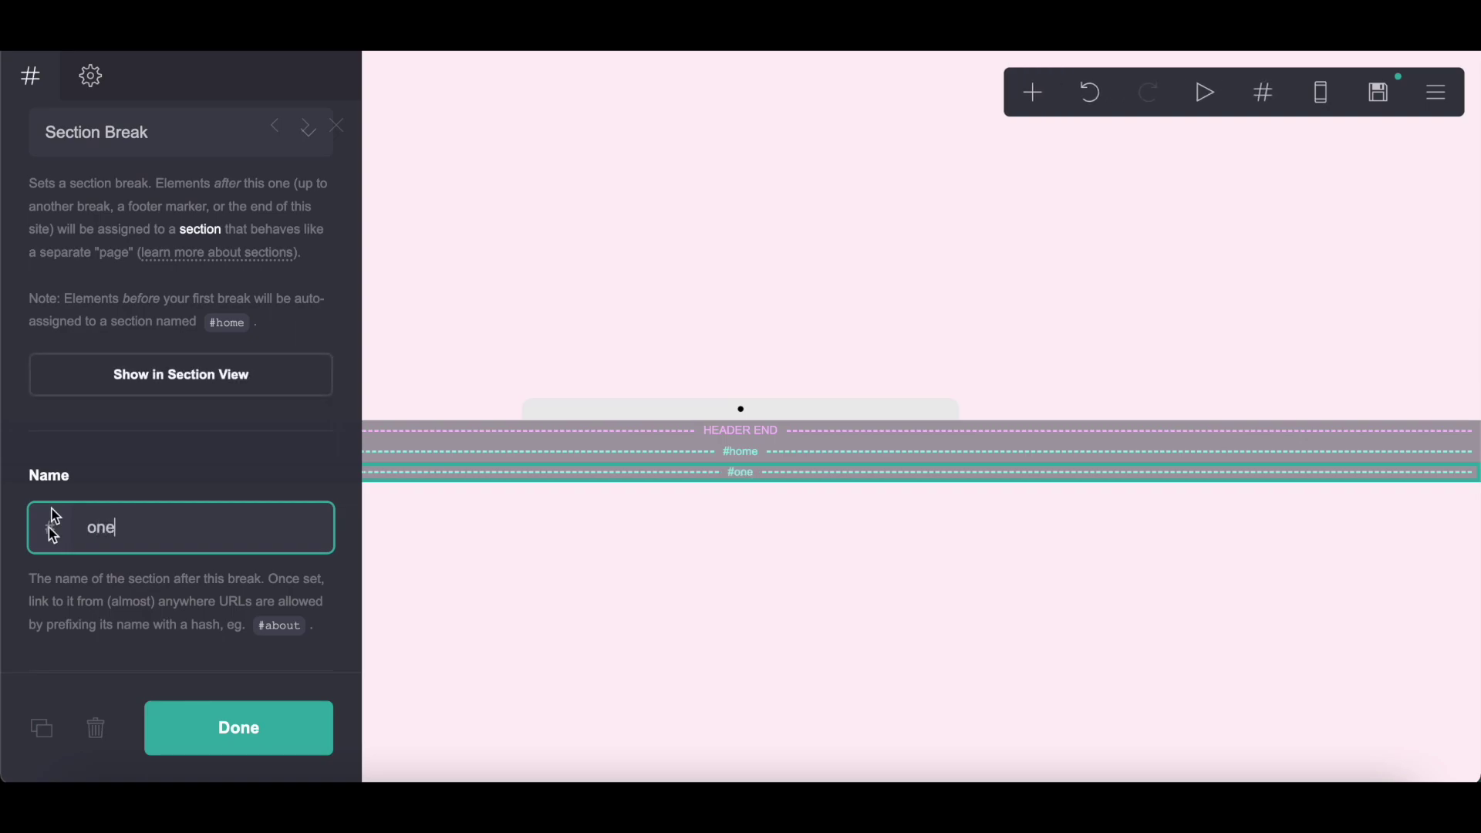
- Duplicate the #one section break and change the copy to a Footer Marker
left_click(42, 728)
scroll(199, 309, "up", 2)
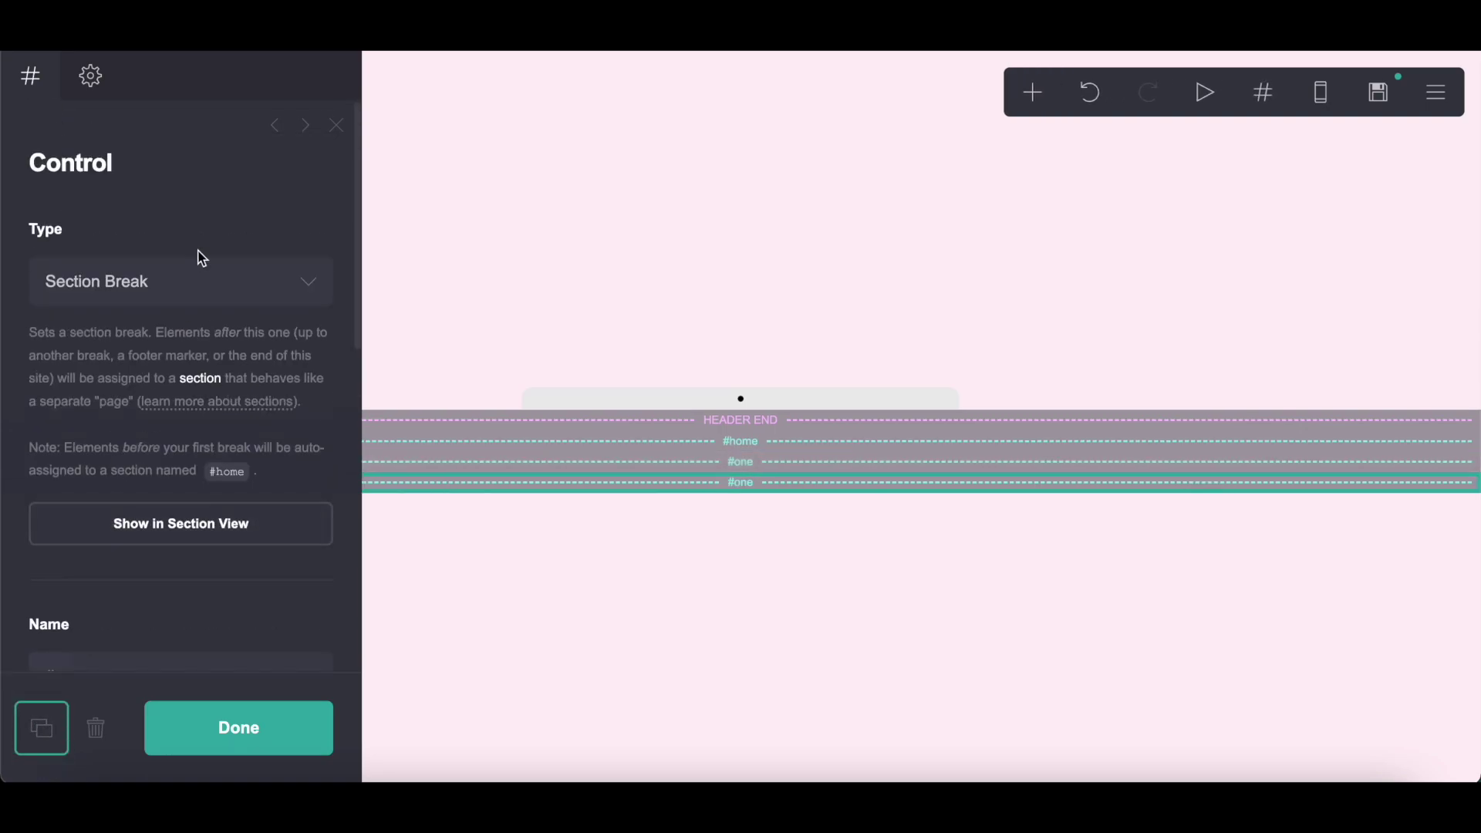
left_click(197, 299)
left_click(174, 339)
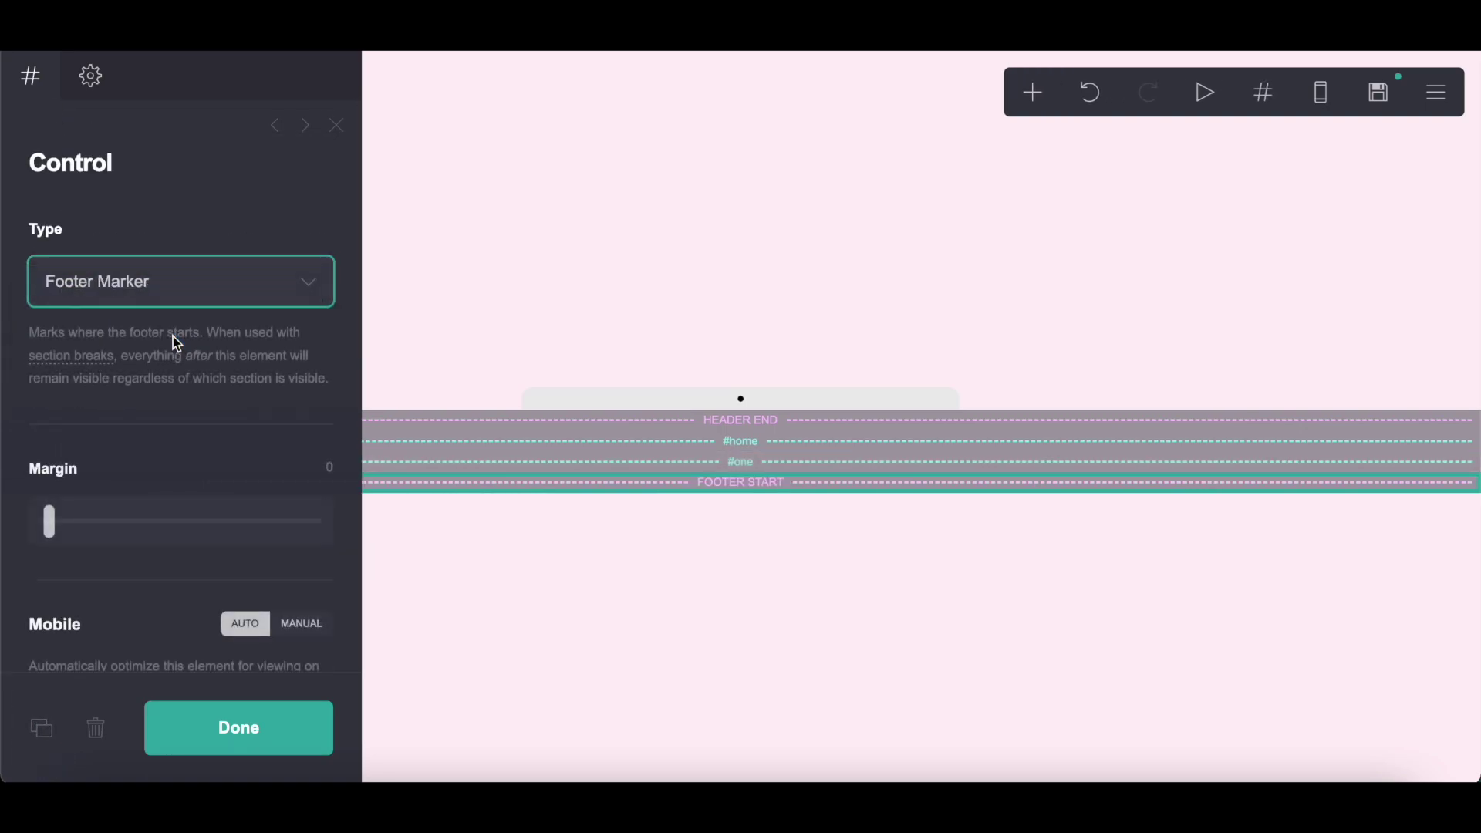
- Add a container and place it between the #home and #one section breaks
left_click(1031, 95)
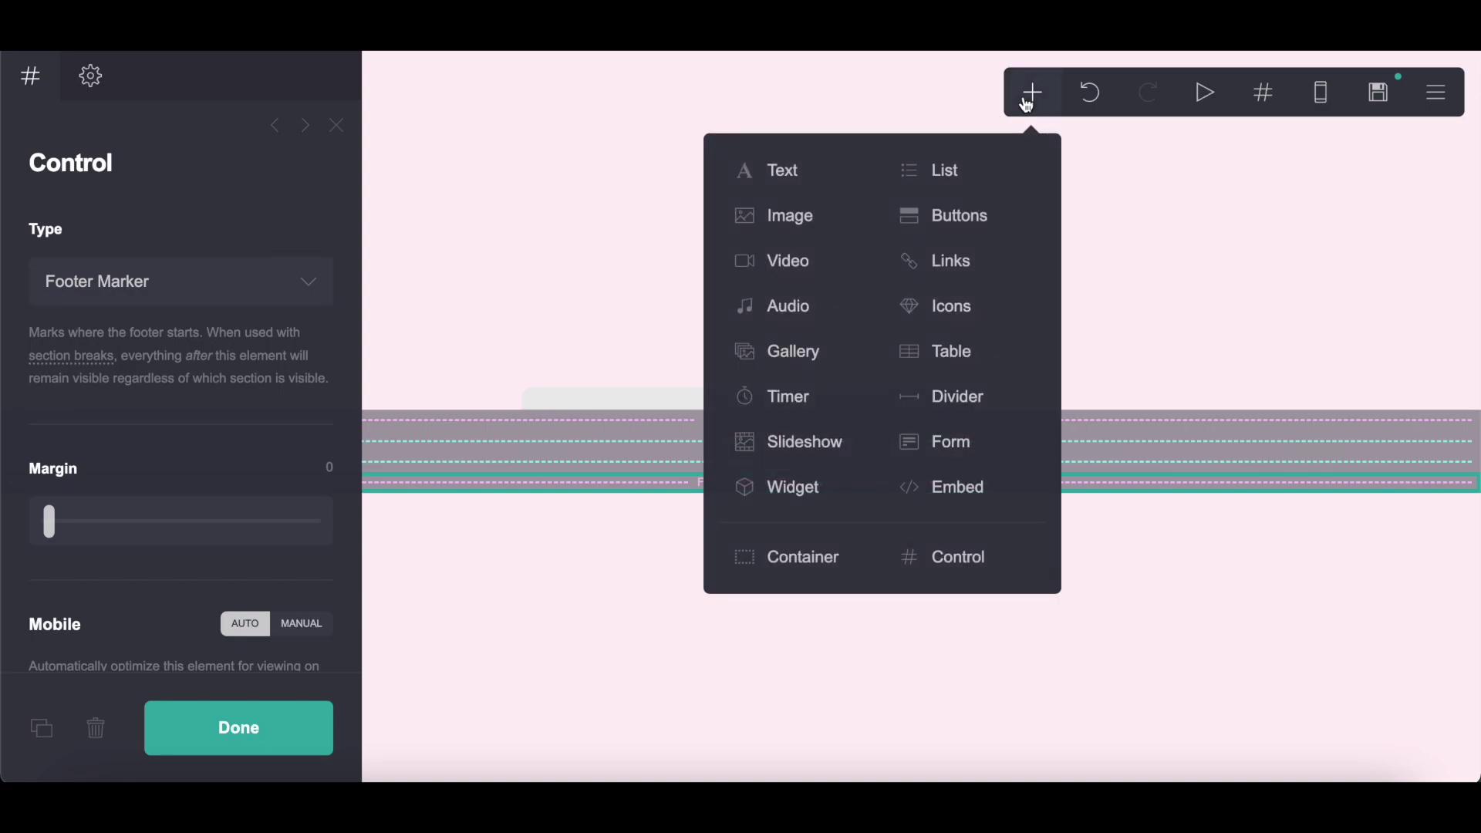
left_click(774, 567)
left_click_drag(761, 493, 820, 397)
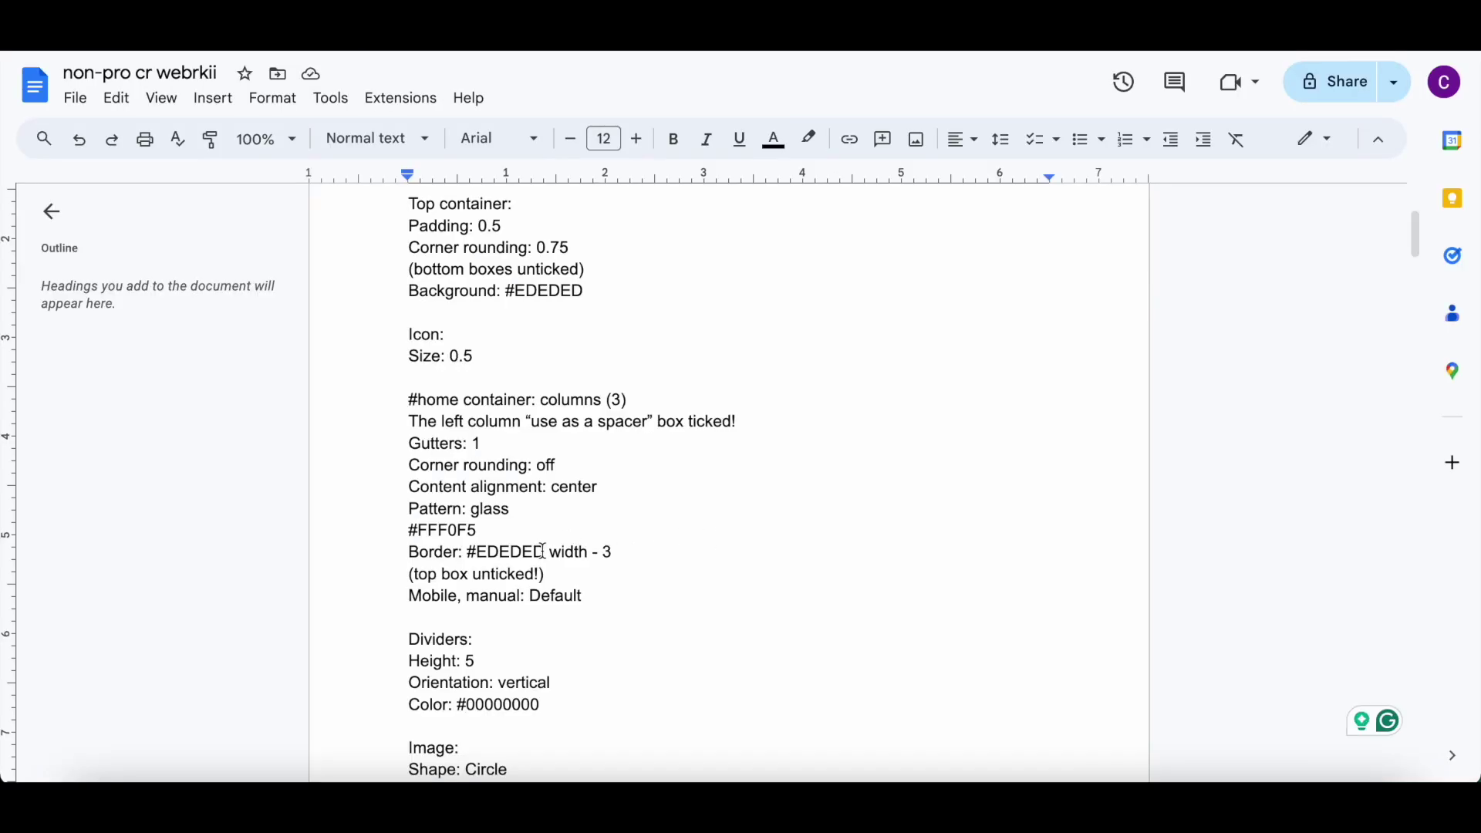
- Switch to the Google Docs notes and copy the colour code #FFF0F5 listed for the #home container
left_click_drag(392, 531, 497, 531)
right_click(498, 531)
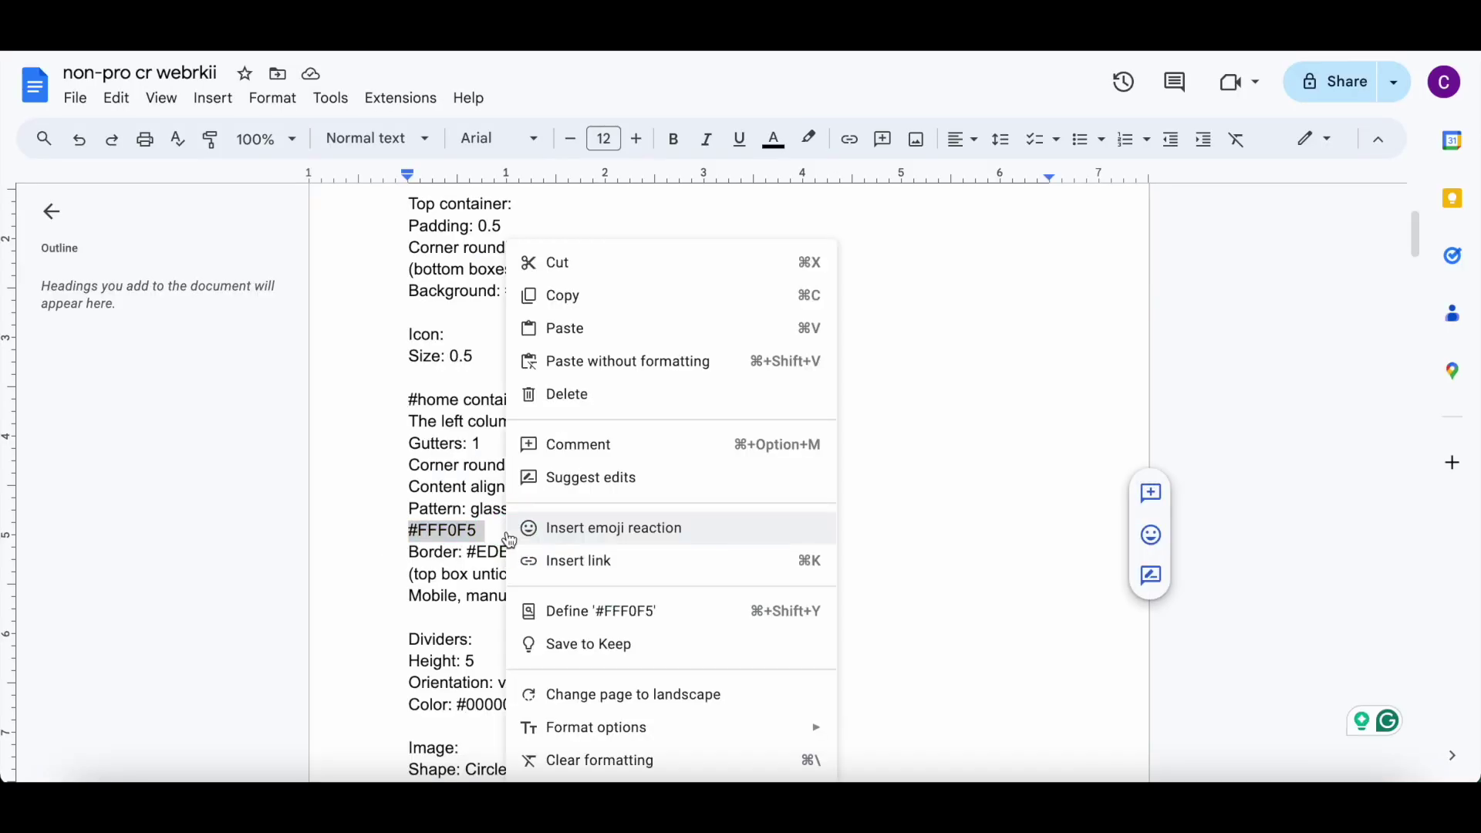
left_click(612, 297)
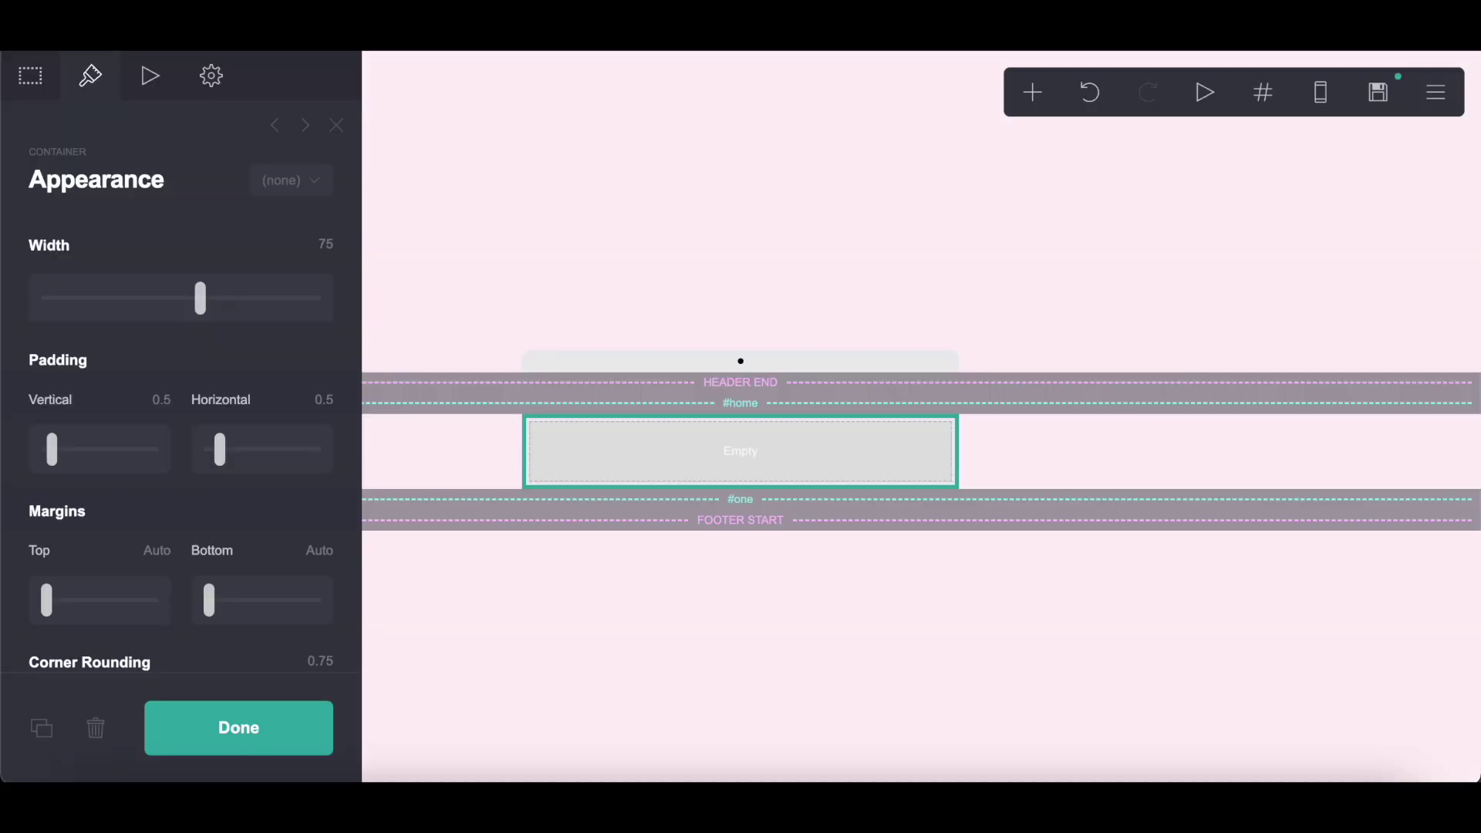
- Back in Carrd, make the #home container a three-column layout and use its left column as a spacer
left_click(58, 83)
left_click(90, 277)
left_click(89, 321)
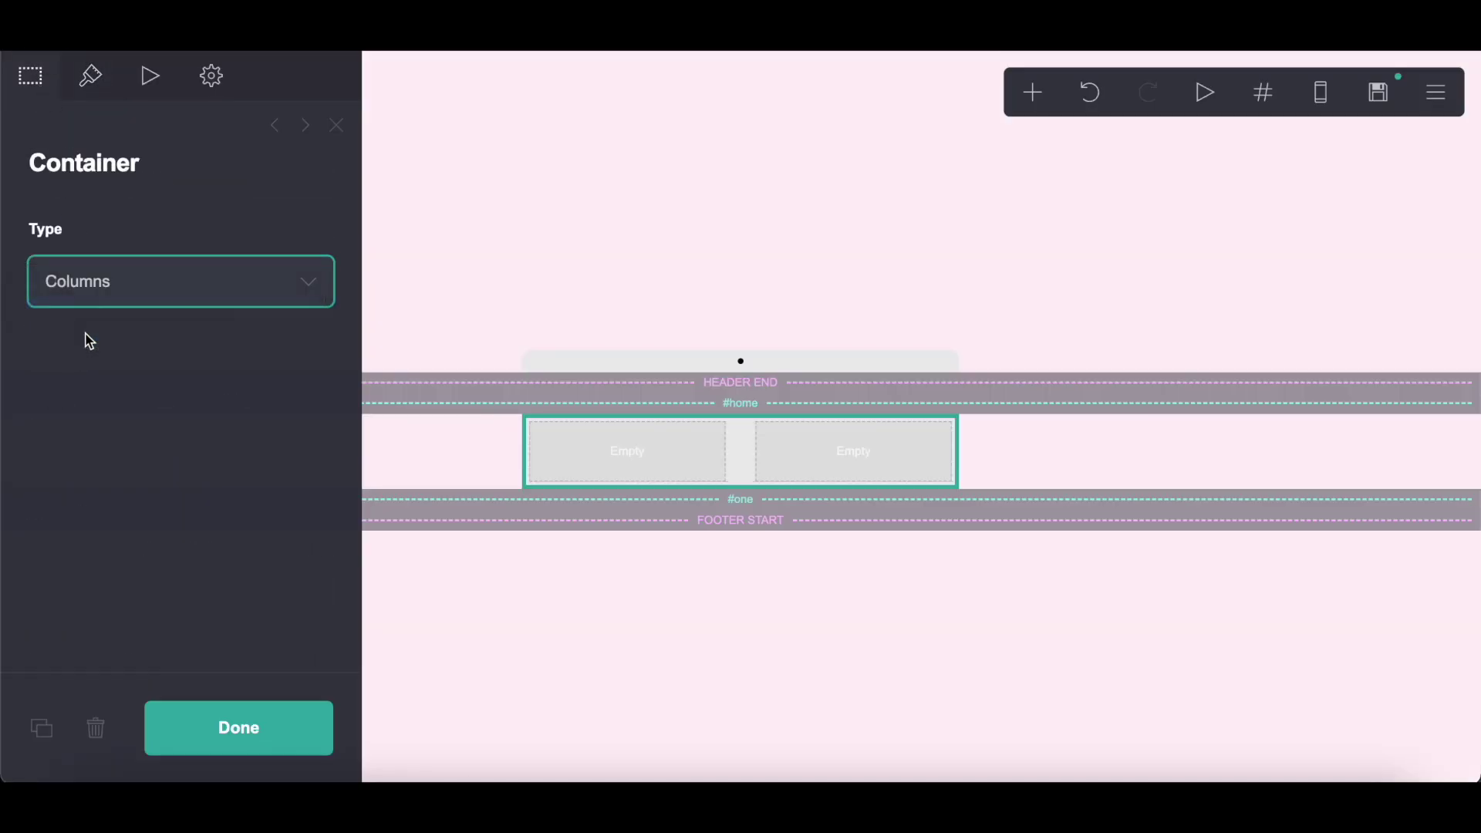
left_click(142, 508)
left_click(142, 582)
left_click(131, 437)
left_click(64, 656)
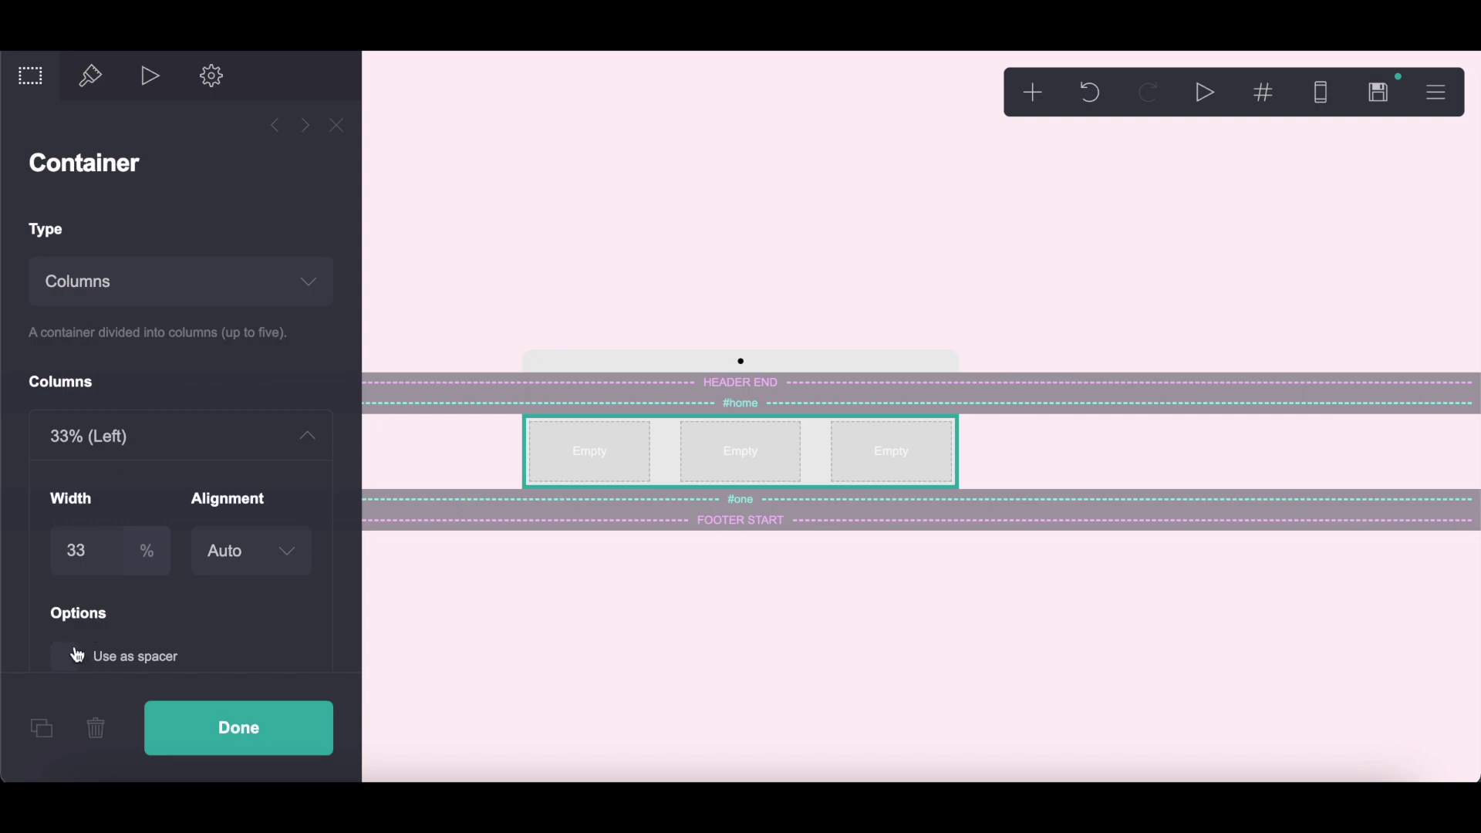
- Set the #home container's gutters to 1
left_click(91, 77)
left_click(324, 513)
type("1")
key("Return")
- Turn off the #home container's corner rounding and align its contents vertically to Center
scroll(276, 522, "down", 5)
scroll(276, 522, "down", 1)
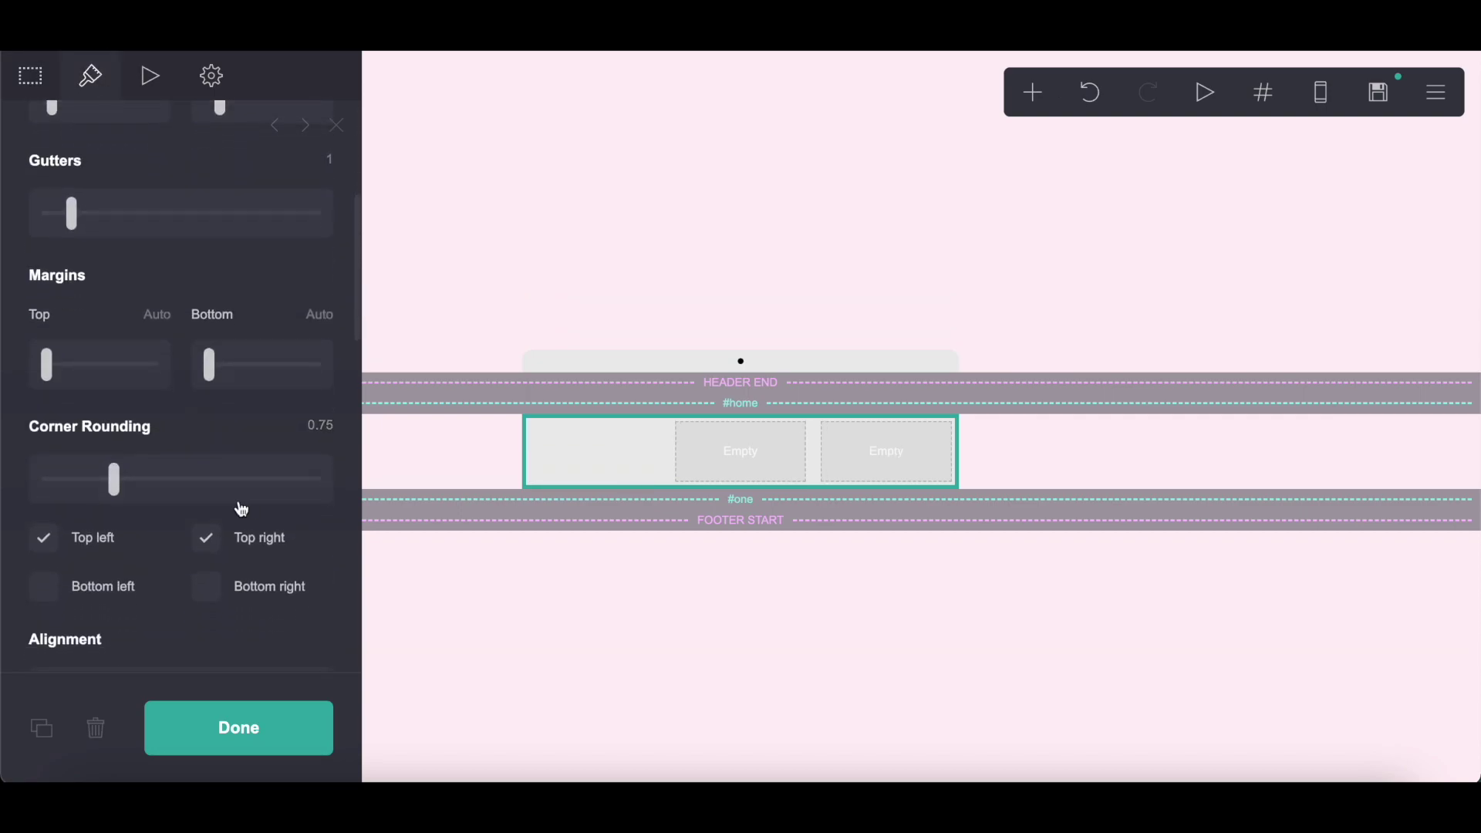
left_click_drag(113, 476, 23, 482)
scroll(245, 492, "down", 4)
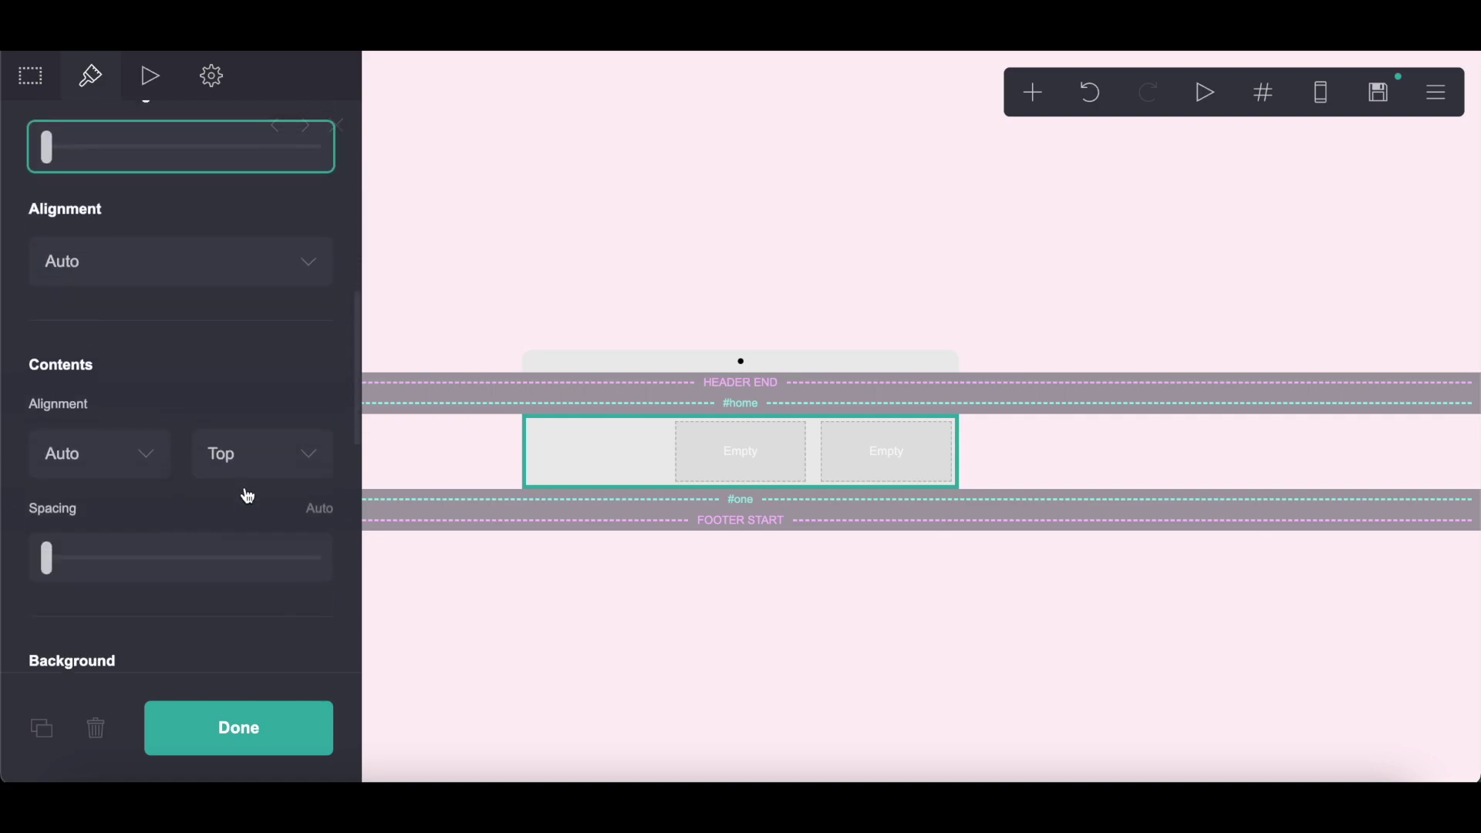
left_click(255, 455)
left_click(251, 470)
- Paste #FFF0F5 as the #home container's background colour
scroll(248, 473, "down", 7)
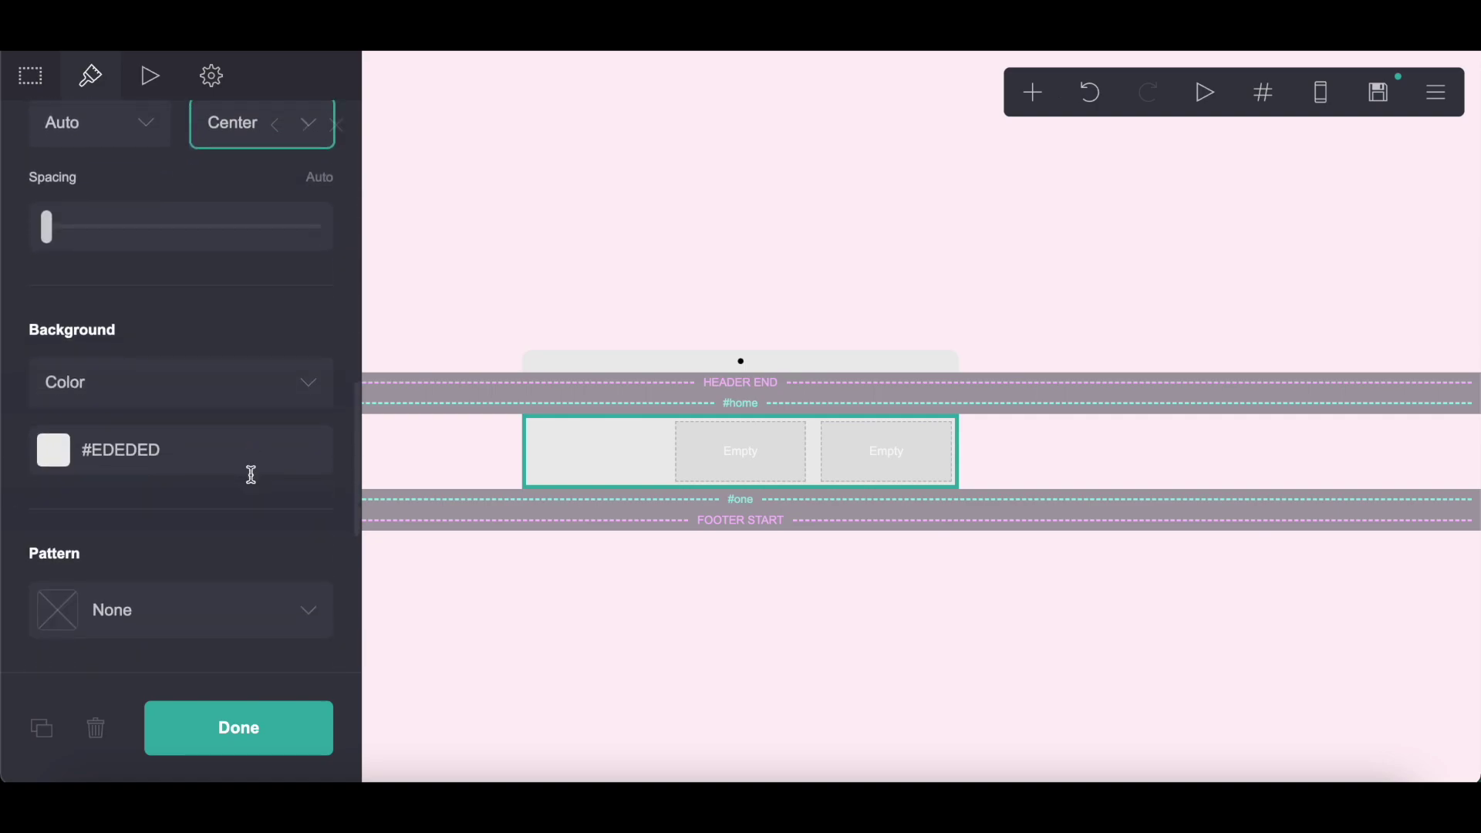
left_click(81, 199)
right_click(212, 218)
left_click(247, 397)
left_click(23, 162)
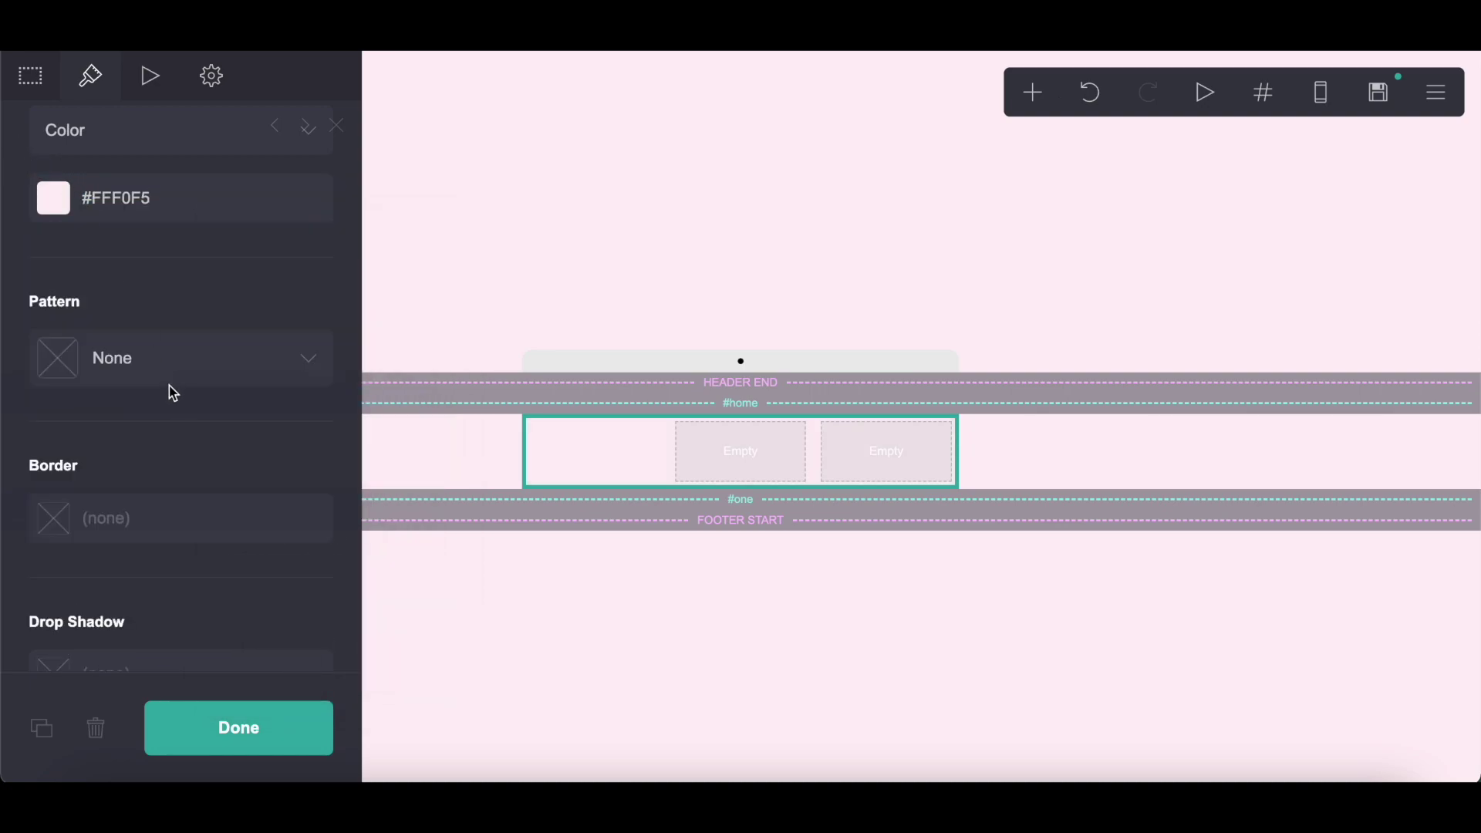
- Give the #home container a #EDEDED border of width 3 and disable its top side
left_click(158, 509)
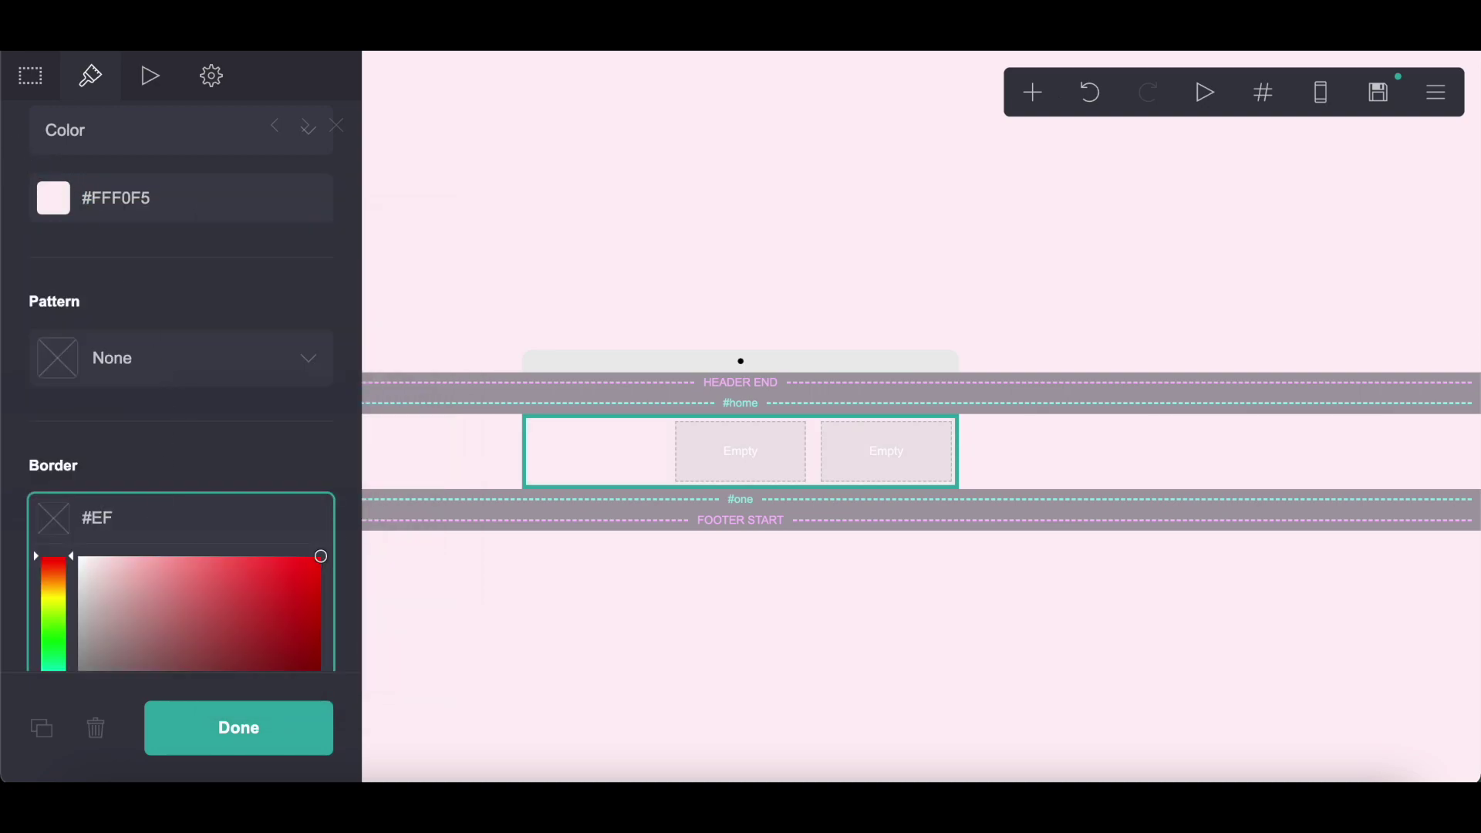
type("#EDEDED")
left_click(143, 468)
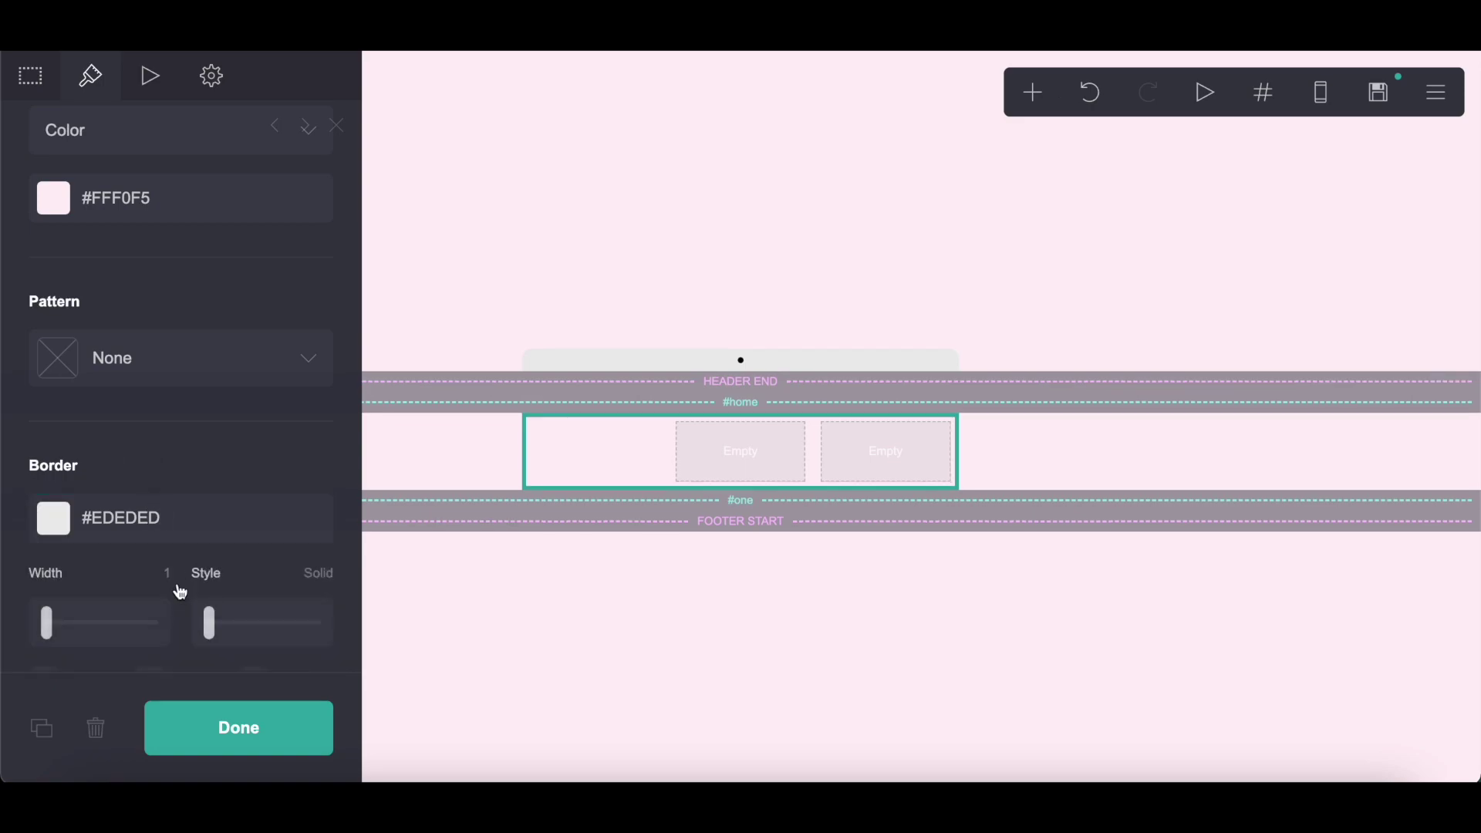
scroll(192, 437, "down", 3)
left_click(69, 443)
scroll(283, 551, "down", 3)
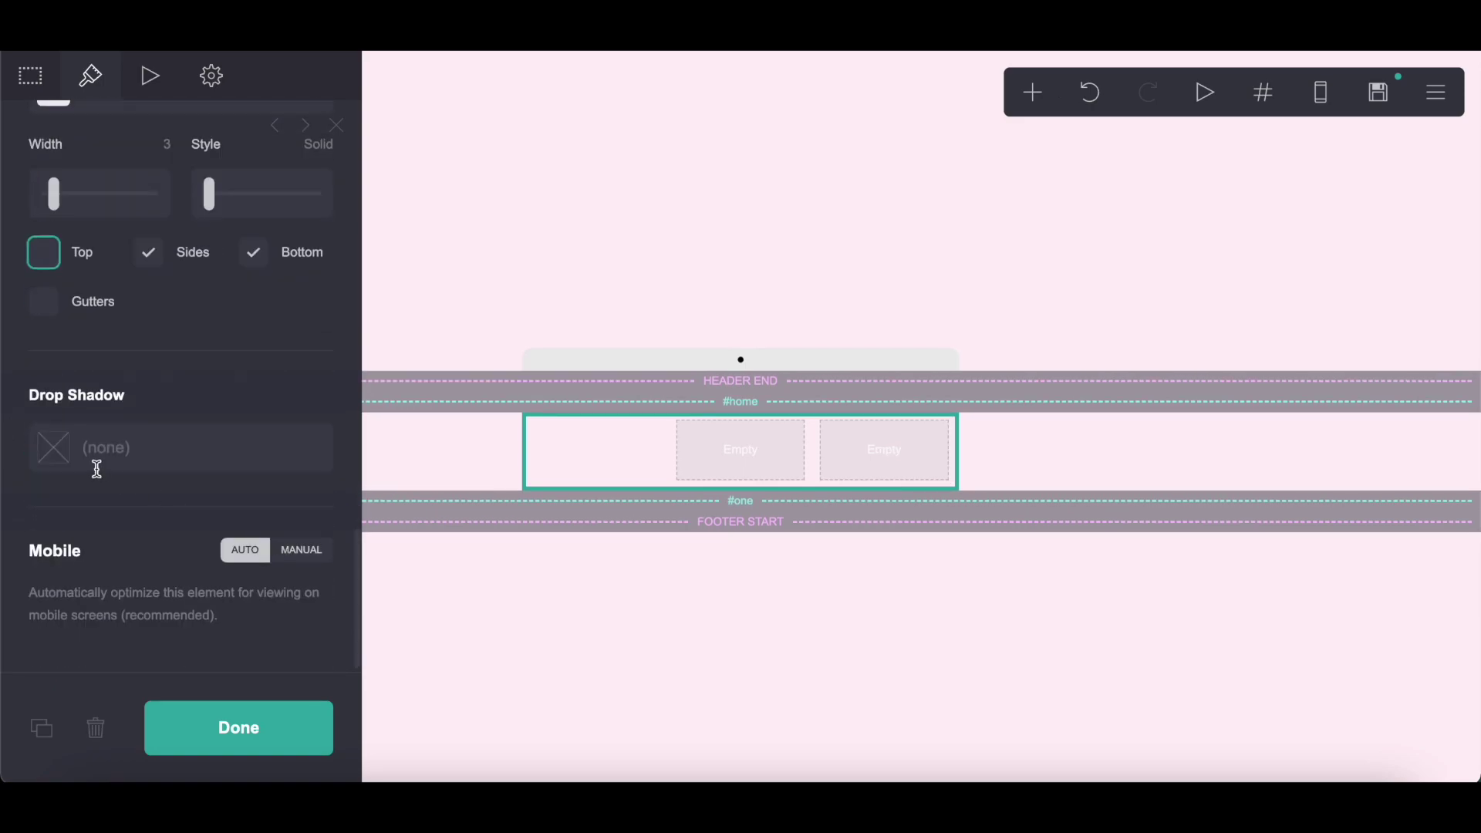
- Switch the #home container's mobile settings to manual and set the layout to Default
left_click(301, 551)
scroll(300, 565, "down", 5)
left_click(132, 414)
left_click(130, 383)
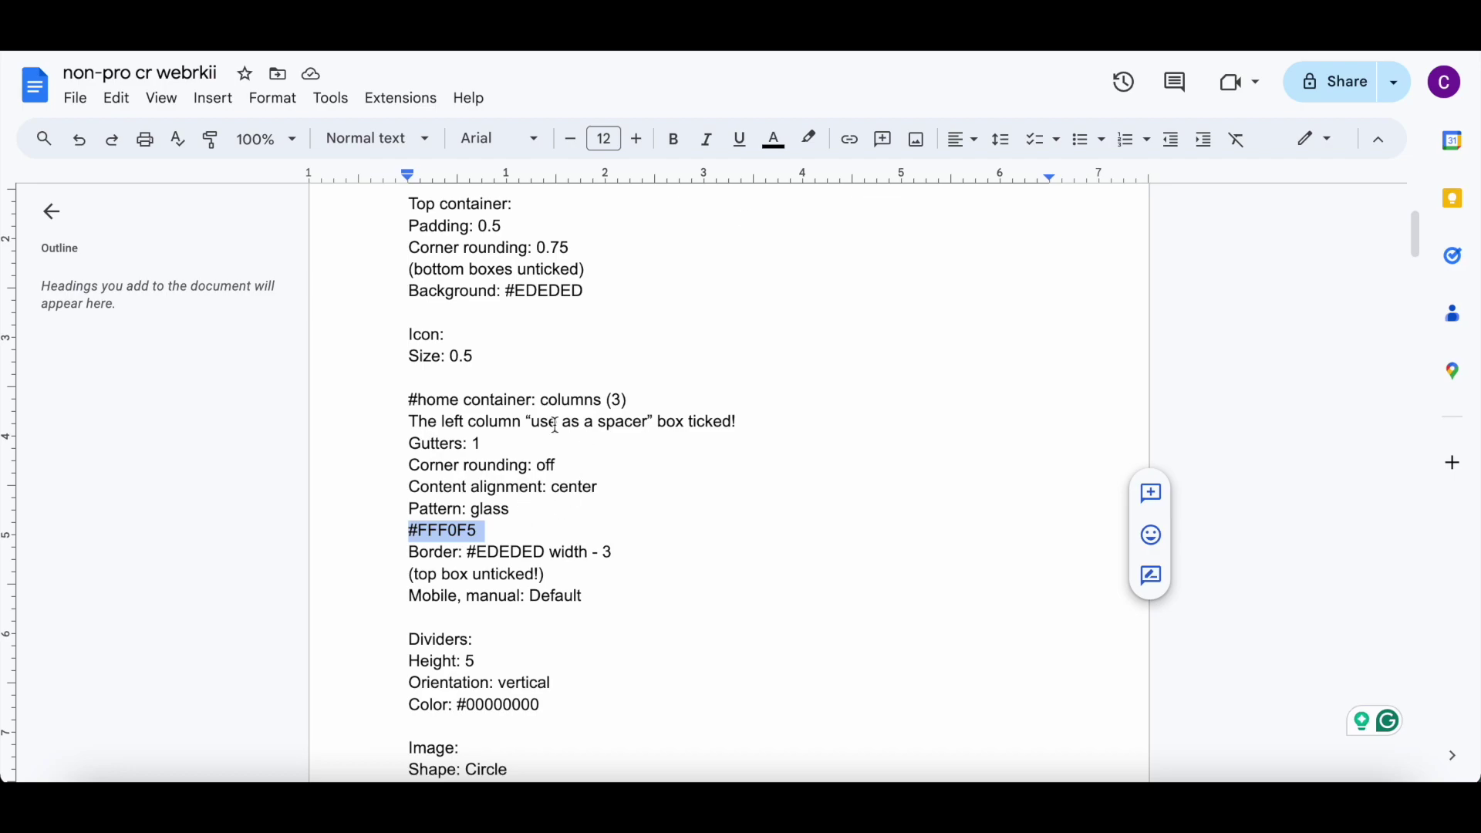
- Return from the notes to Carrd and set the #home container's background colour to #EDEDED
key("alt+Tab")
scroll(108, 368, "up", 10)
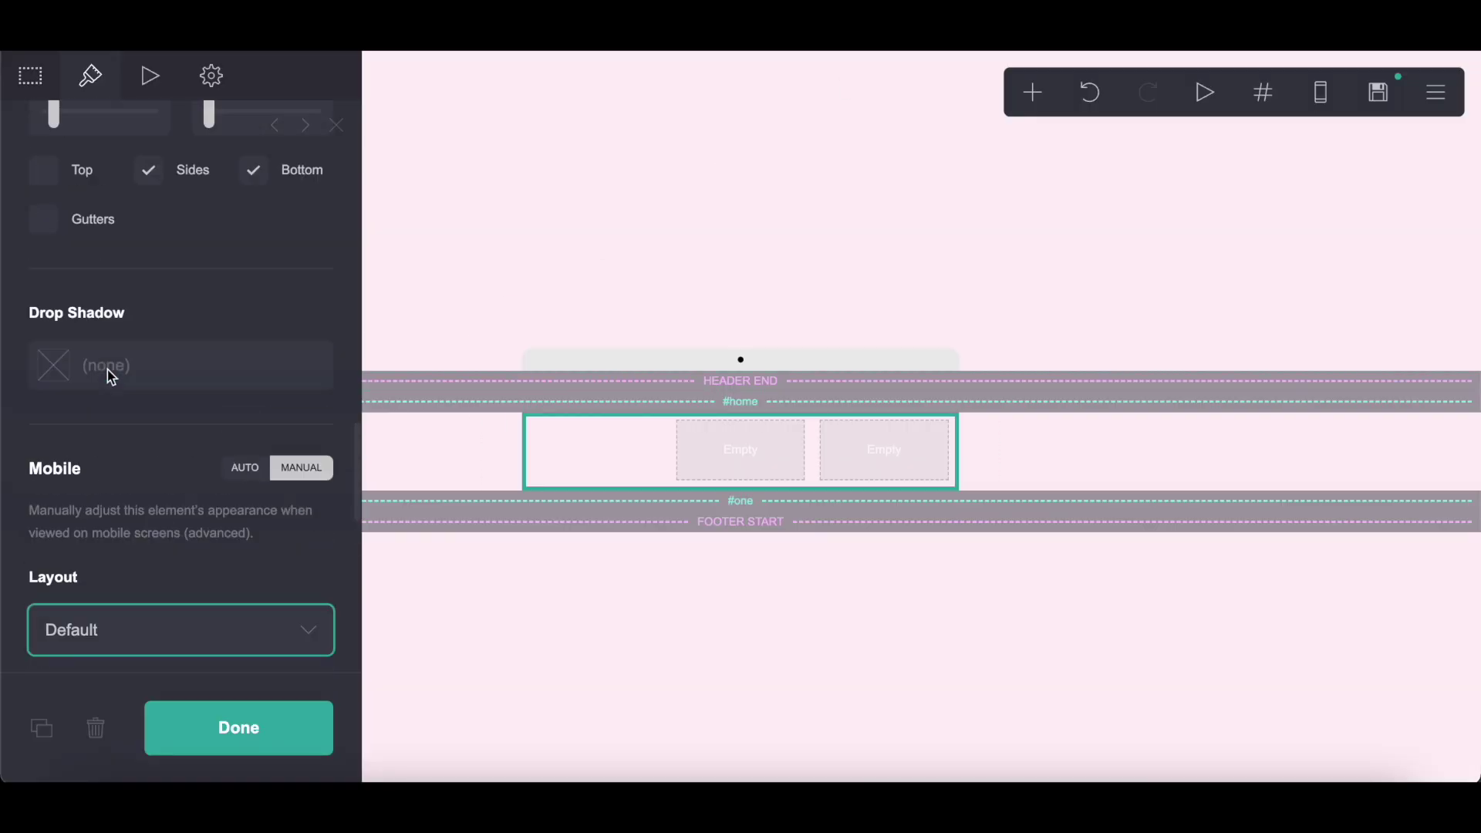
scroll(153, 563, "down", 2)
left_click(92, 601)
type("#EDEDED")
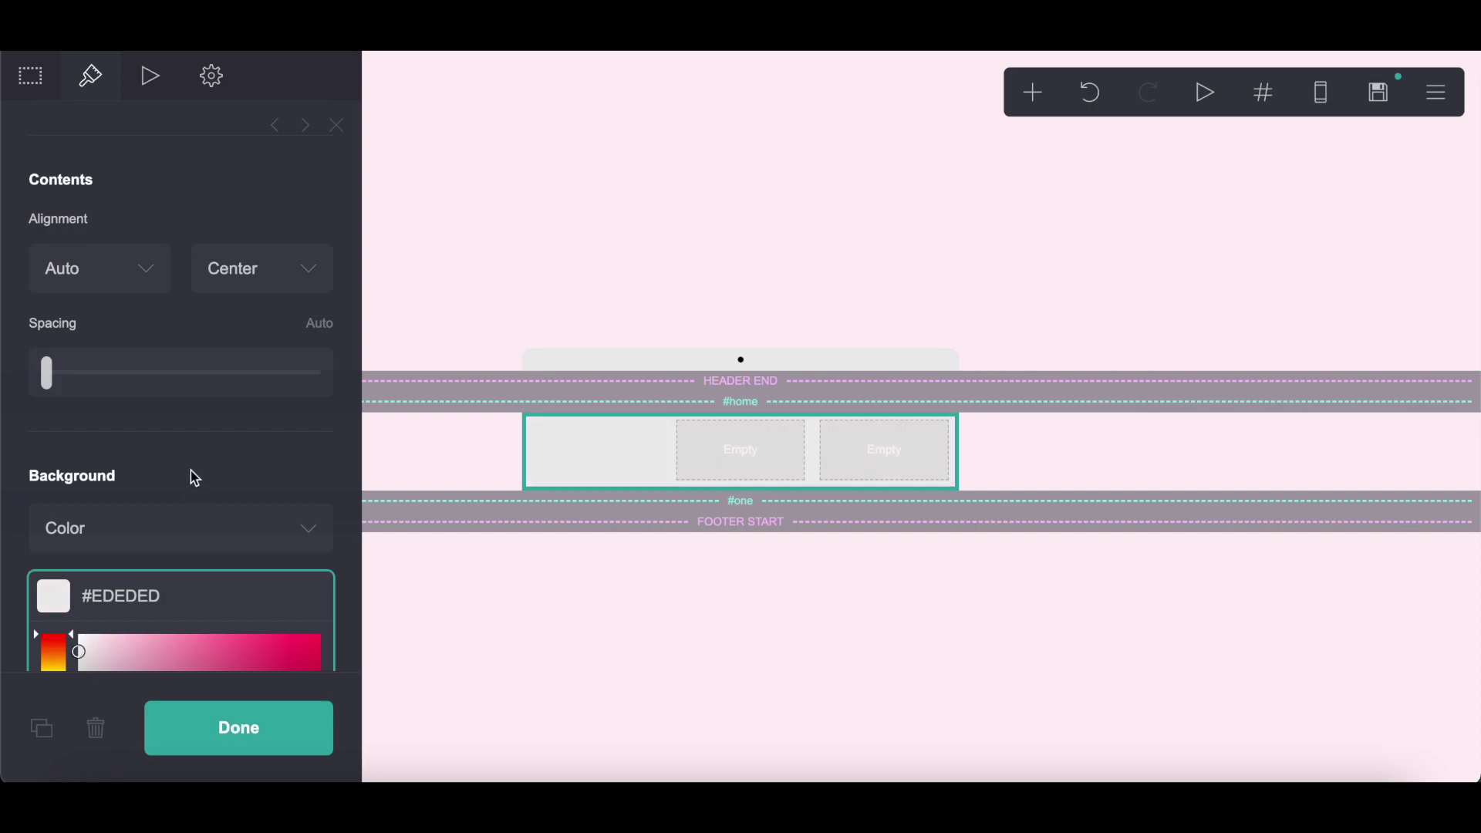
- Apply the Glass pattern to the #home container
scroll(193, 478, "down", 5)
left_click(147, 409)
scroll(149, 406, "down", 5)
scroll(149, 406, "down", 15)
scroll(149, 406, "down", 5)
scroll(149, 406, "up", 10)
scroll(149, 404, "down", 5)
scroll(94, 379, "up", 2)
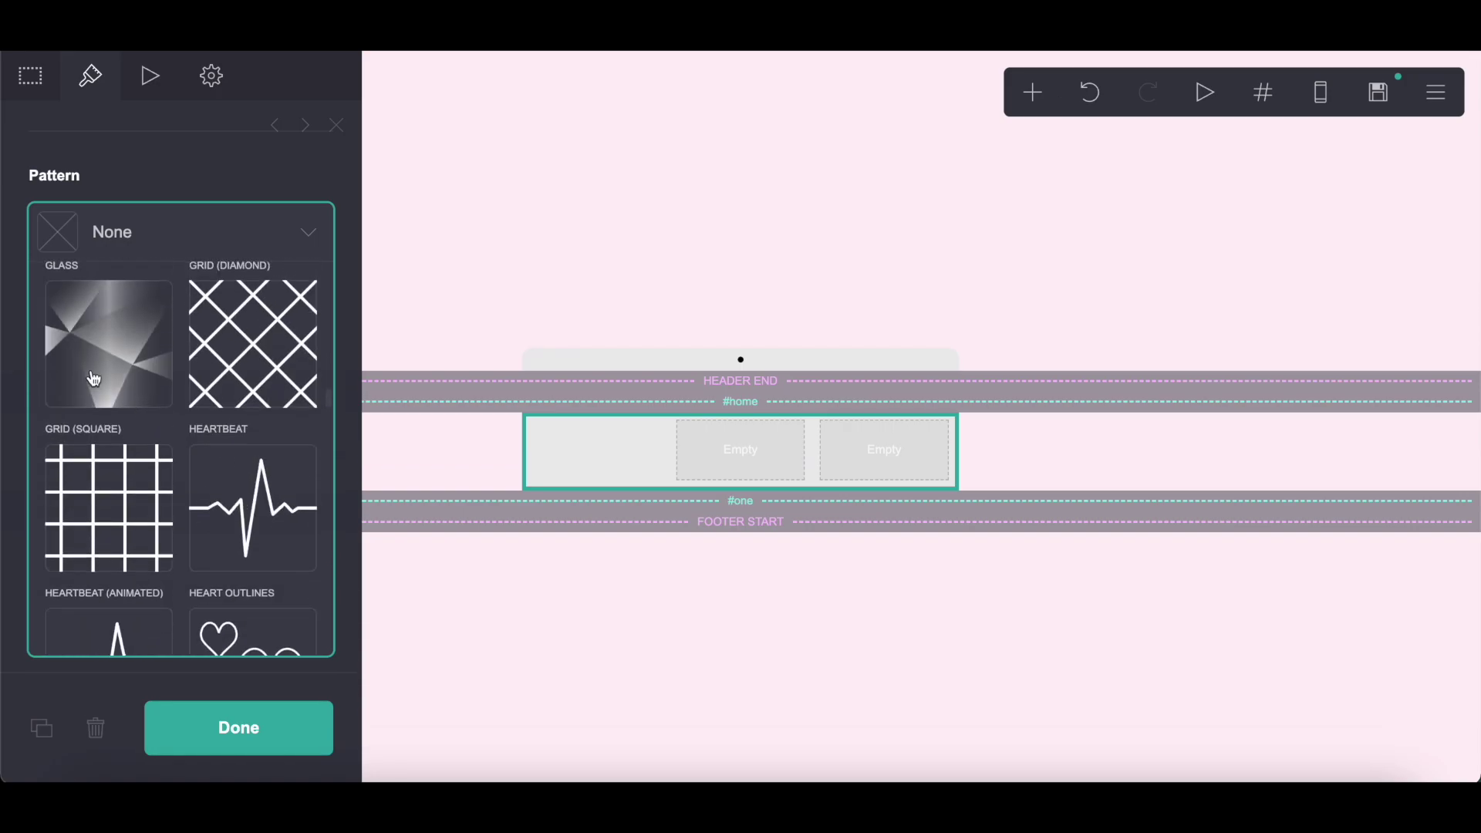
left_click(94, 378)
- Set the Glass pattern's colour to the copied #FFF0F5
left_click(70, 336)
triple_click(124, 341)
right_click(262, 335)
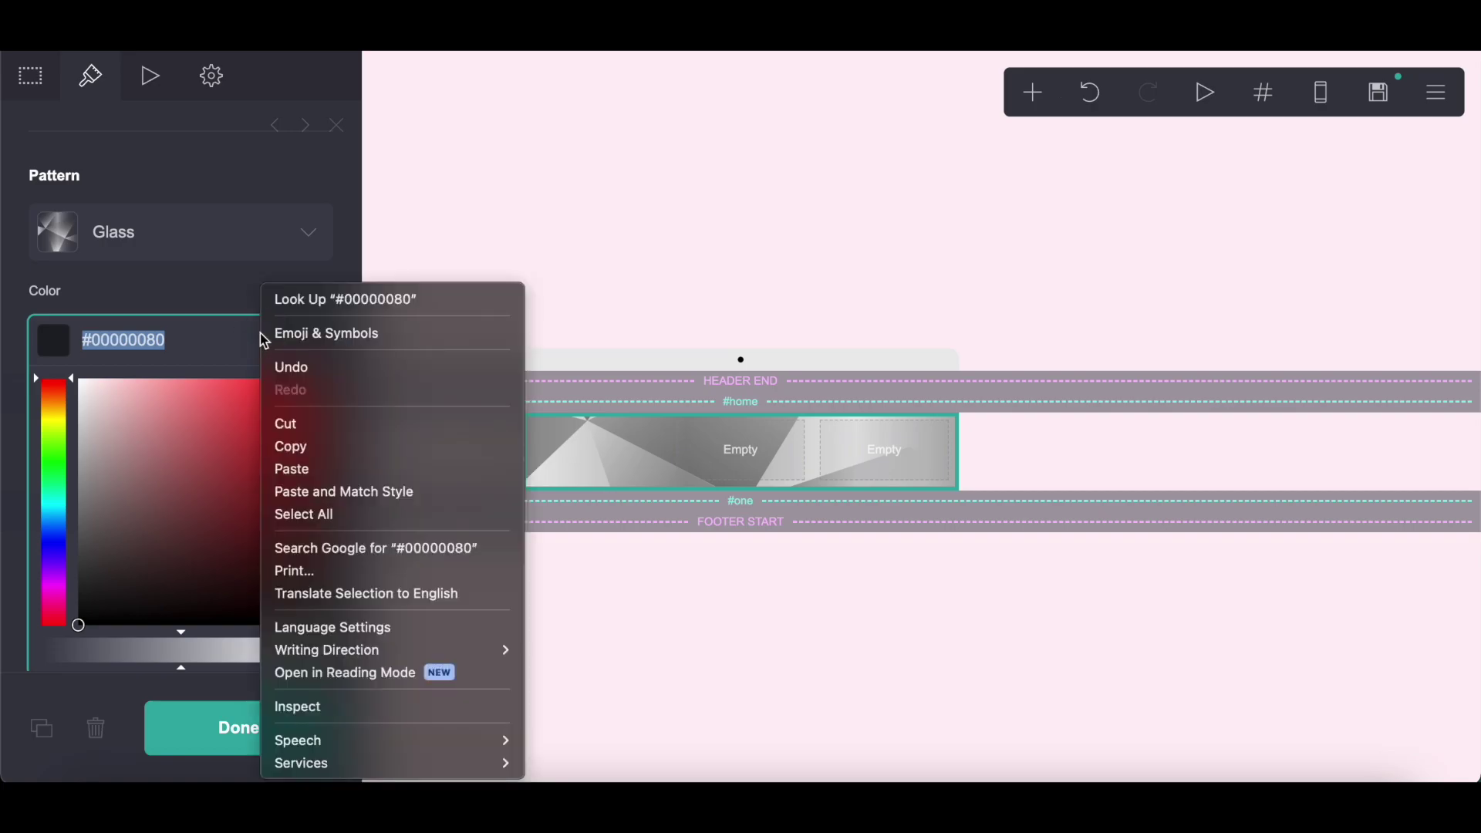
left_click(301, 469)
left_click(153, 294)
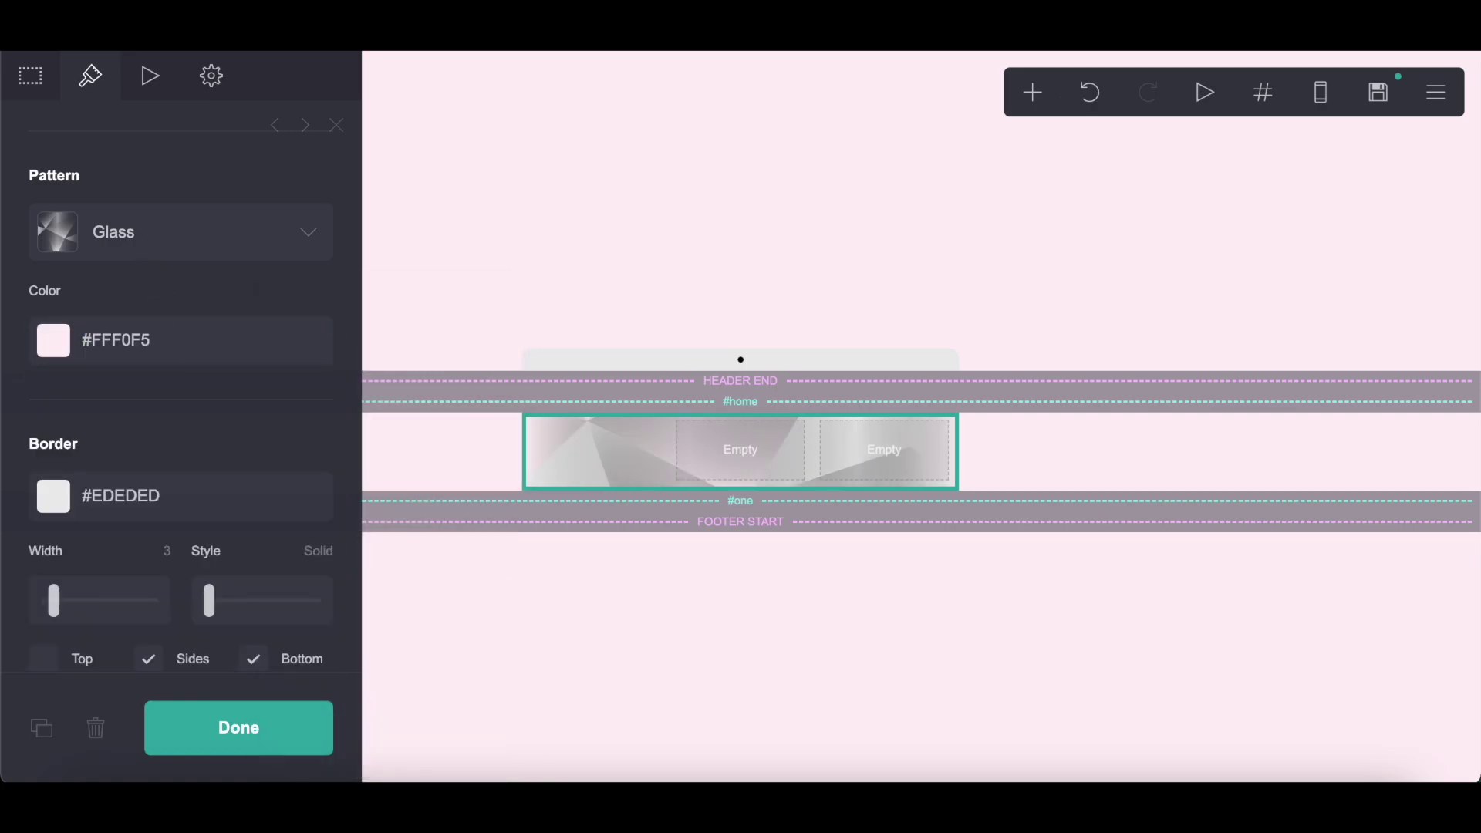
- Check the divider and image settings in the notes and add a divider to the #home container's middle column in Carrd
key("ctrl+Tab")
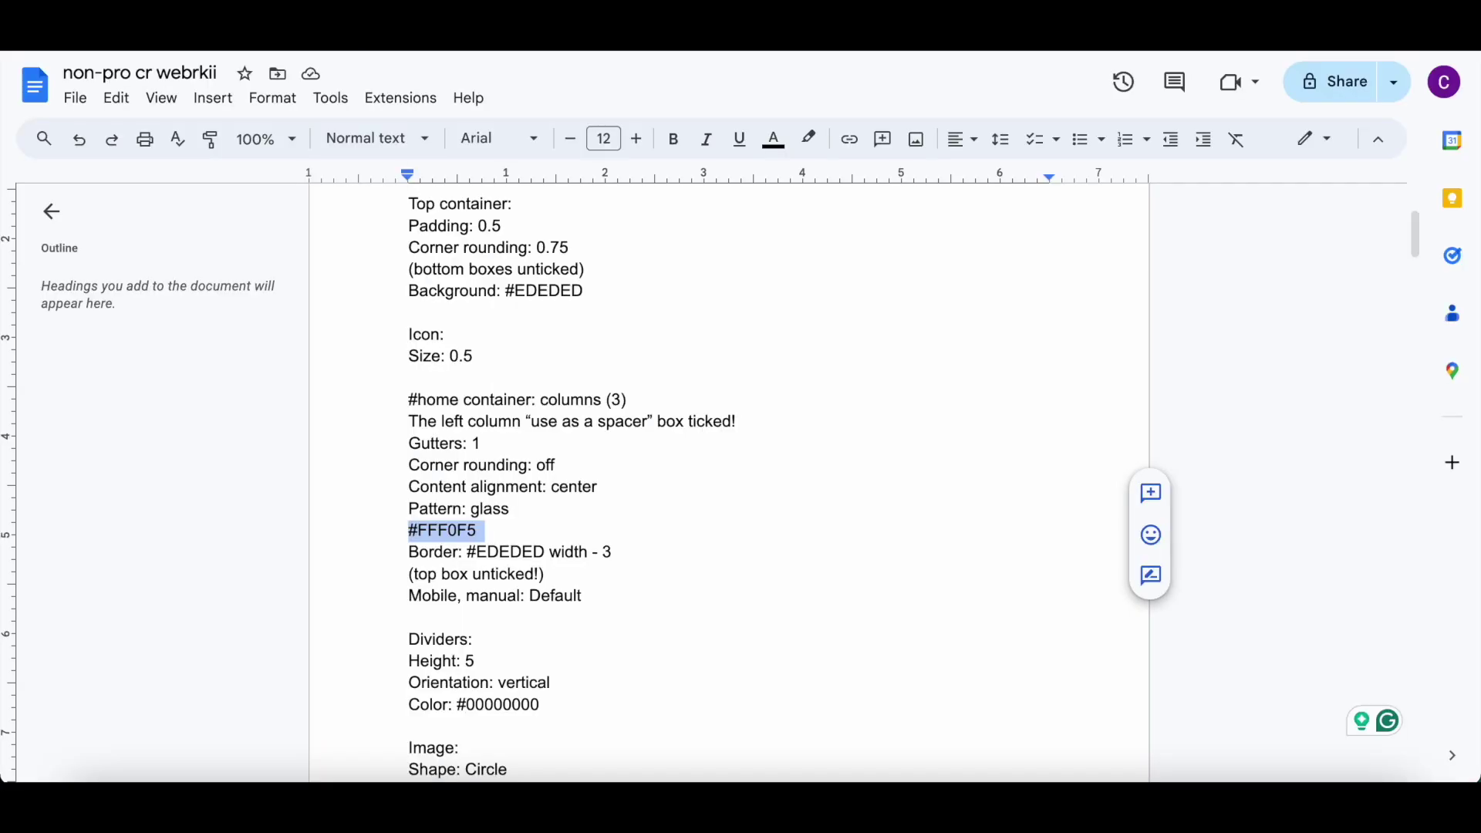
scroll(717, 436, "down", 3)
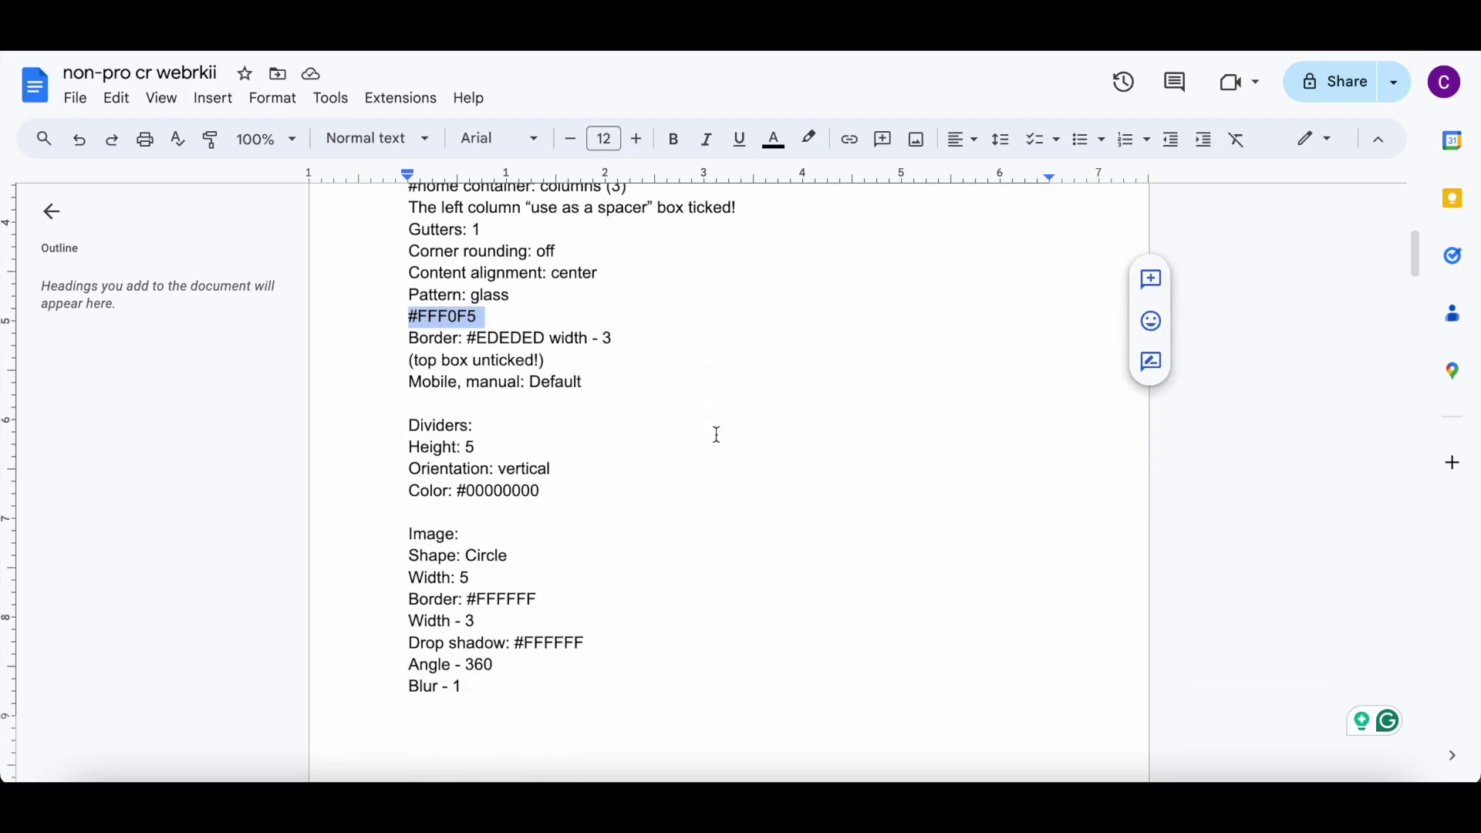
key("ctrl+Tab")
left_click(1033, 93)
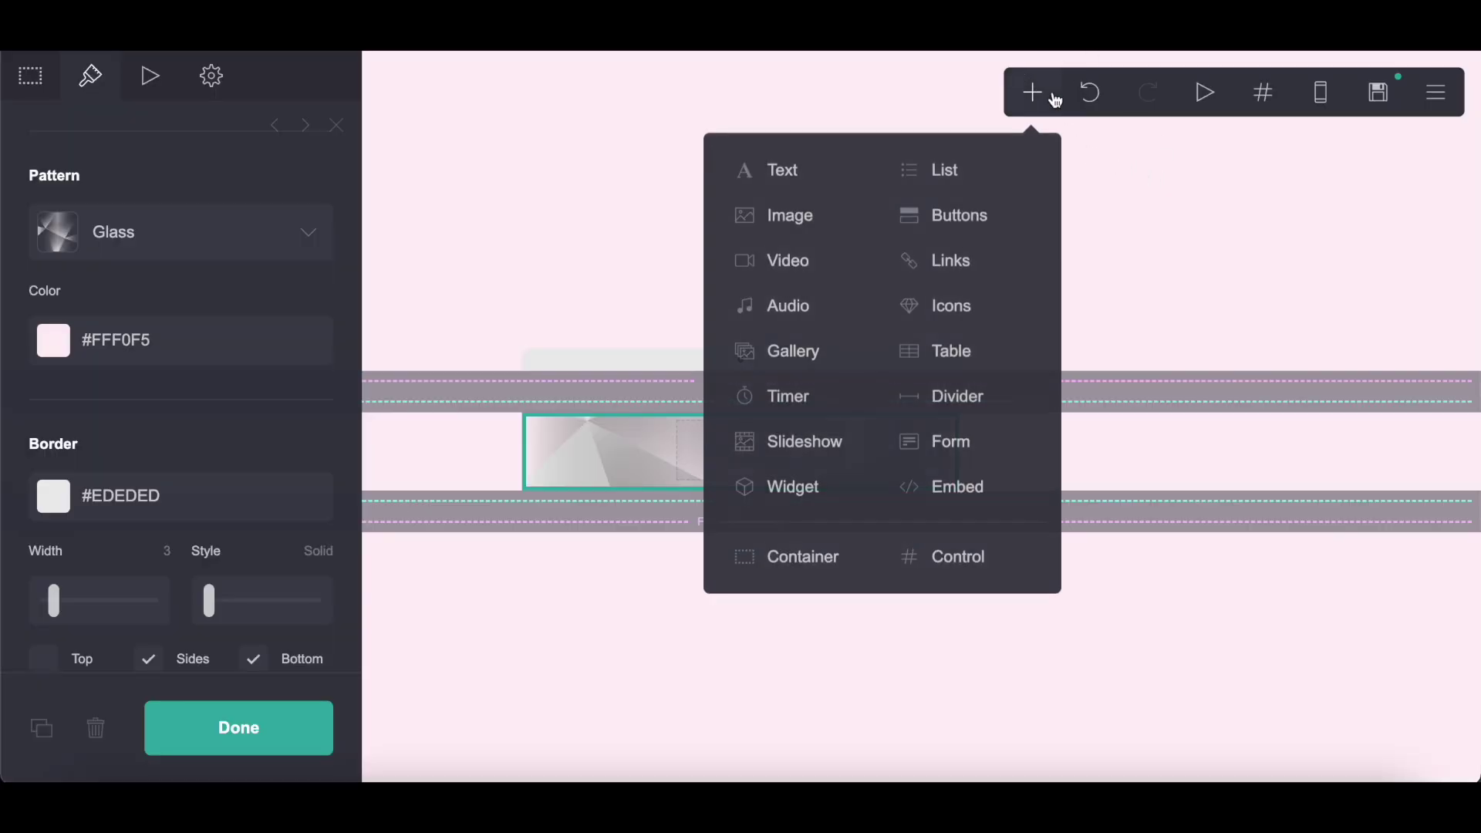
left_click(984, 399)
left_click_drag(598, 493, 748, 459)
- Make the divider vertical with colour #00000000 and height 5, and duplicate it
left_click(140, 375)
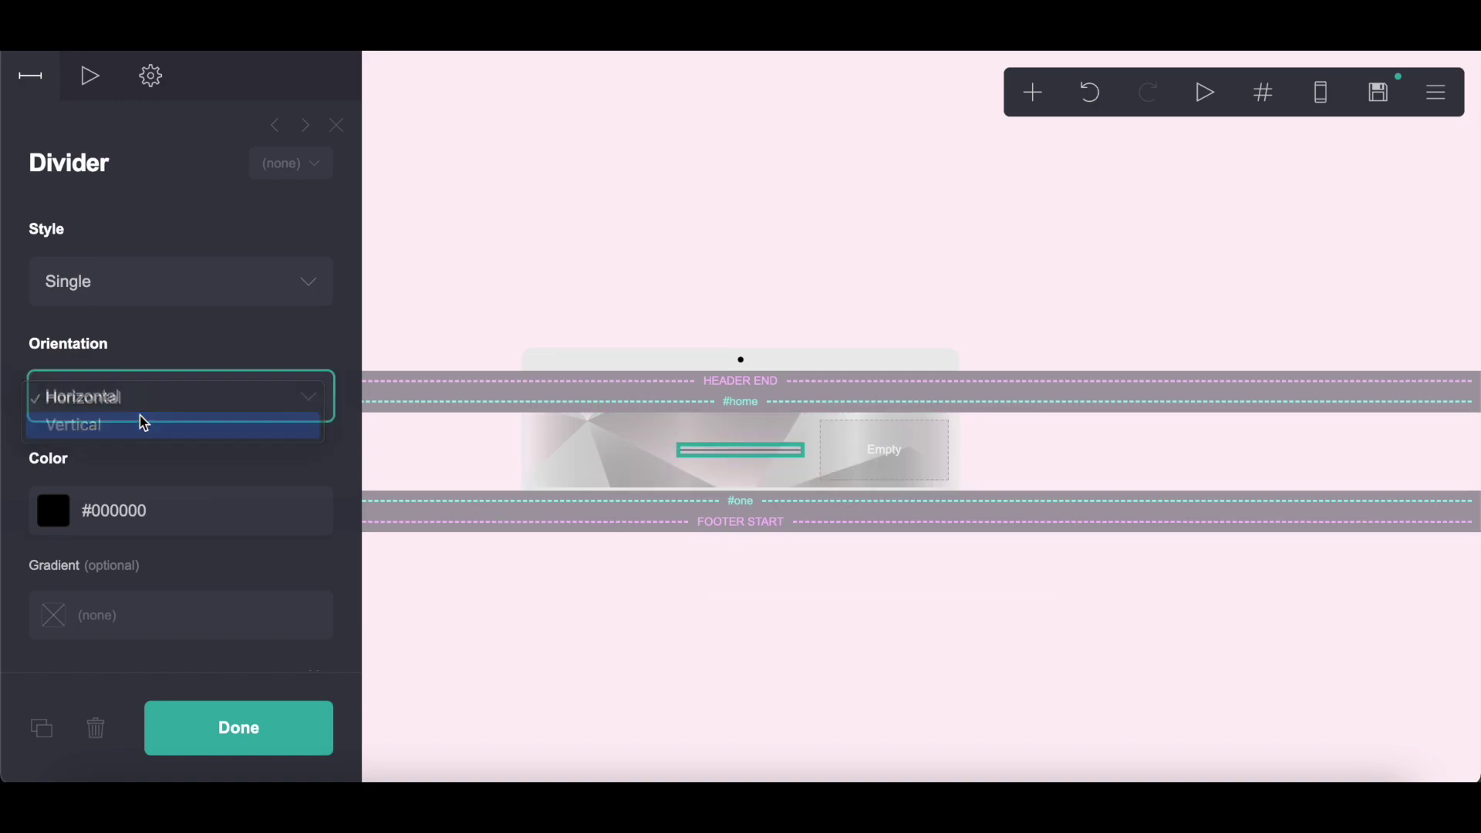
left_click(142, 424)
left_click(216, 257)
type("00")
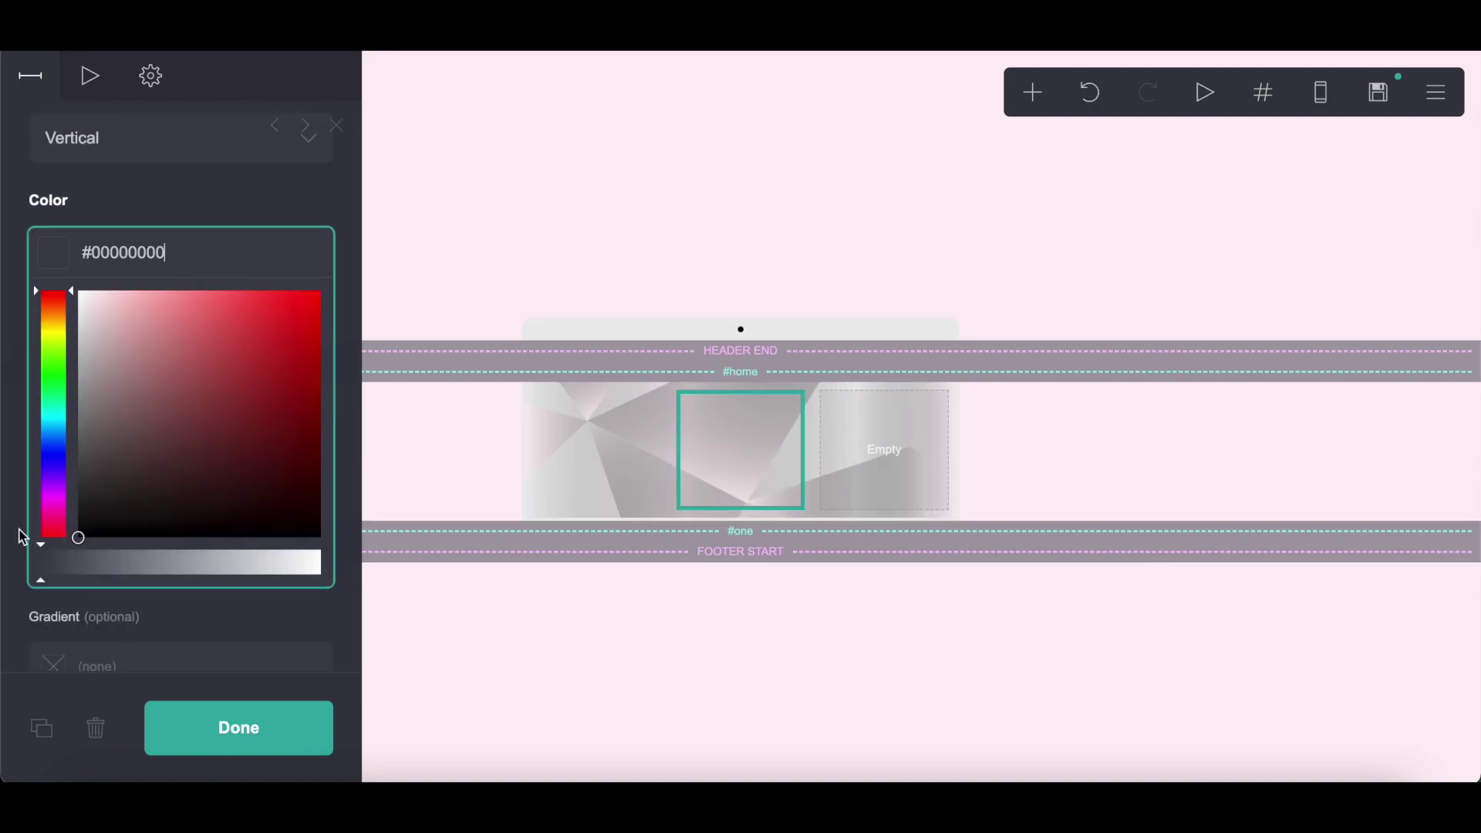
left_click(195, 203)
left_click(330, 422)
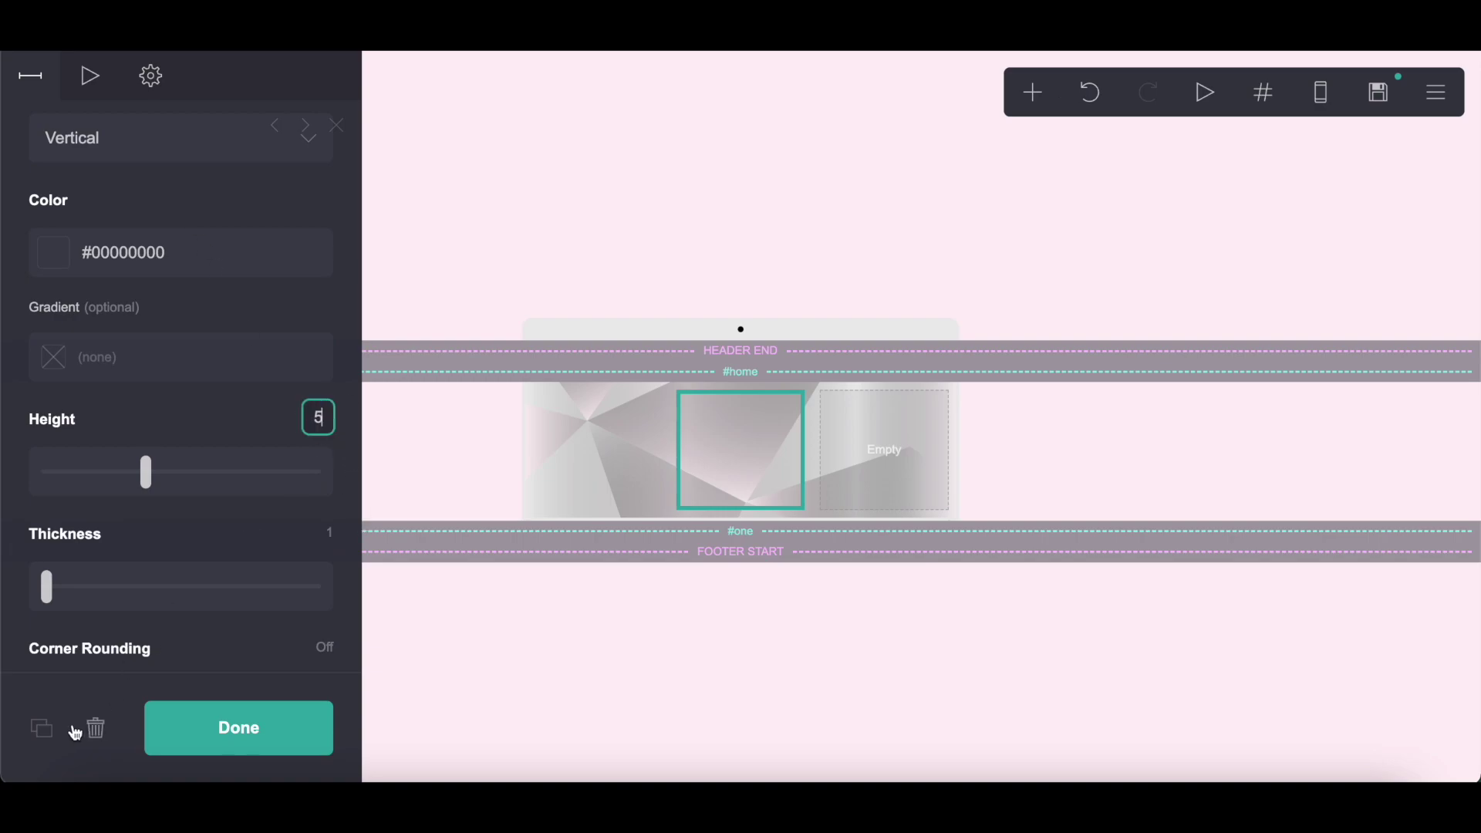
left_click(42, 728)
- Add an image between the two dividers with a Circle shape and width 5
left_click(1038, 91)
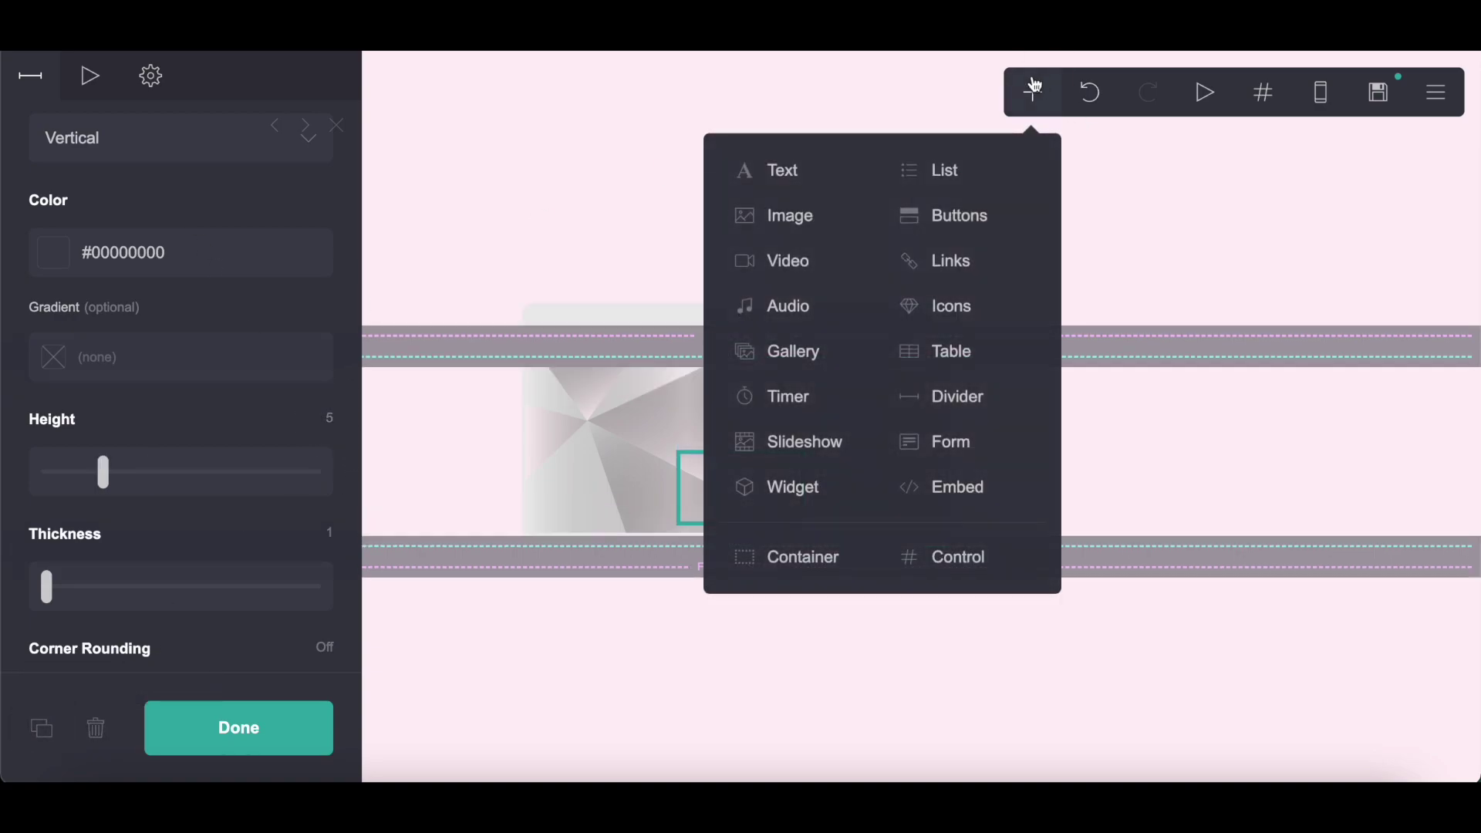
left_click(810, 215)
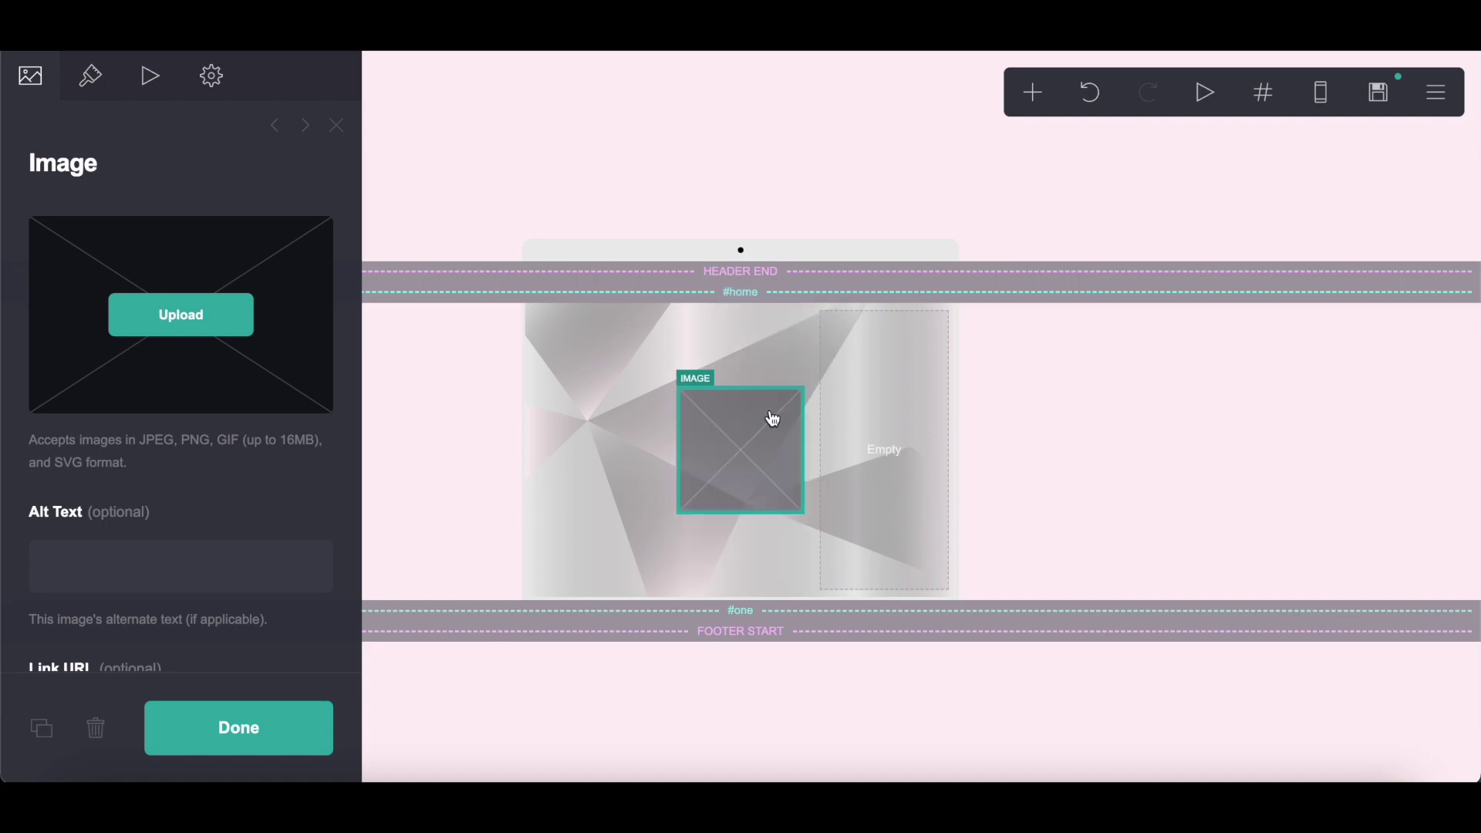
left_click(108, 81)
left_click(99, 525)
left_click(98, 553)
left_click(316, 244)
type("9")
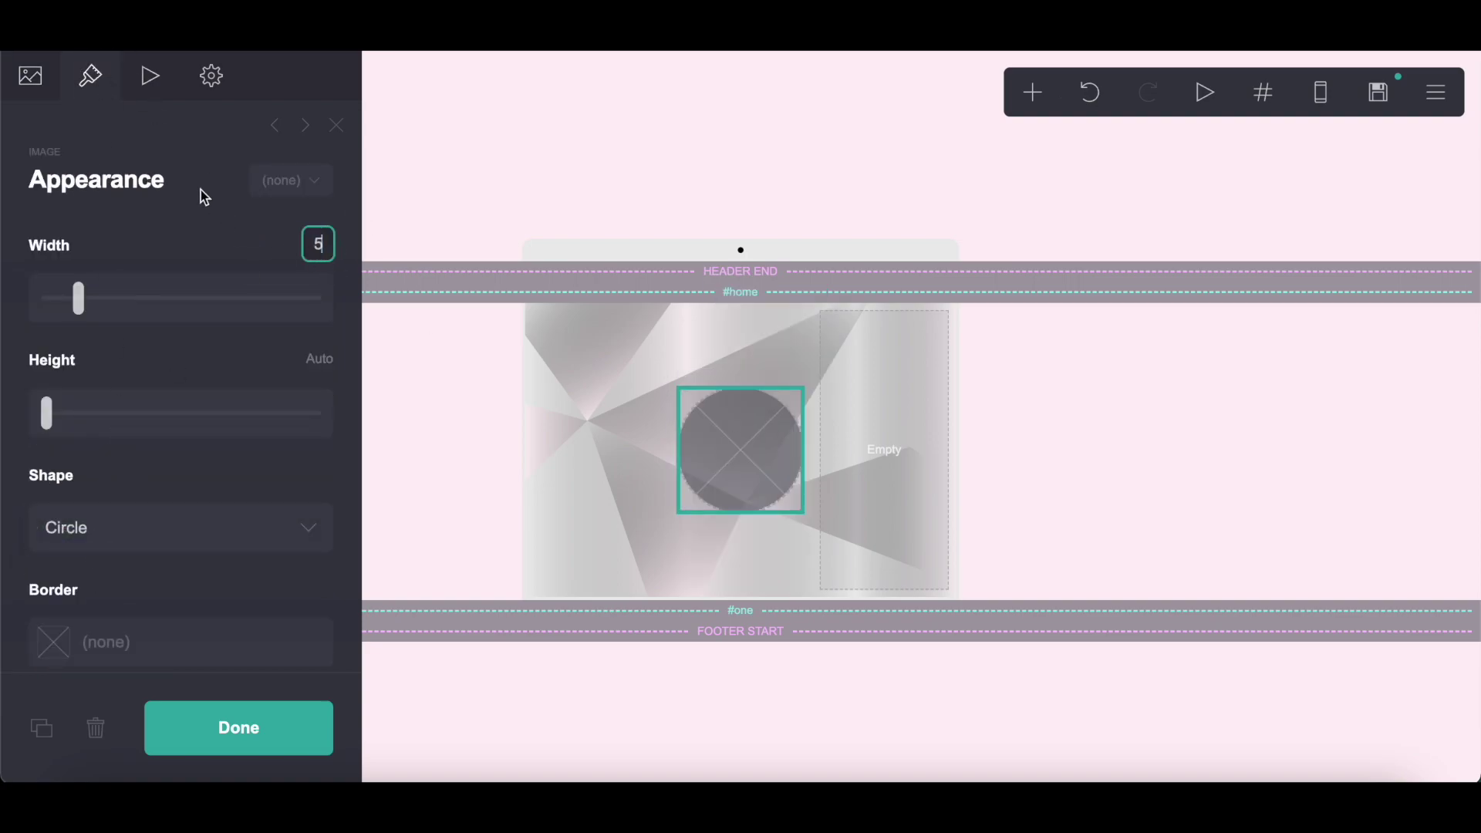
key("Return")
- Give the circular image a #FFFFFF border with width 3
scroll(202, 202, "down", 3)
left_click(142, 414)
left_click(139, 496)
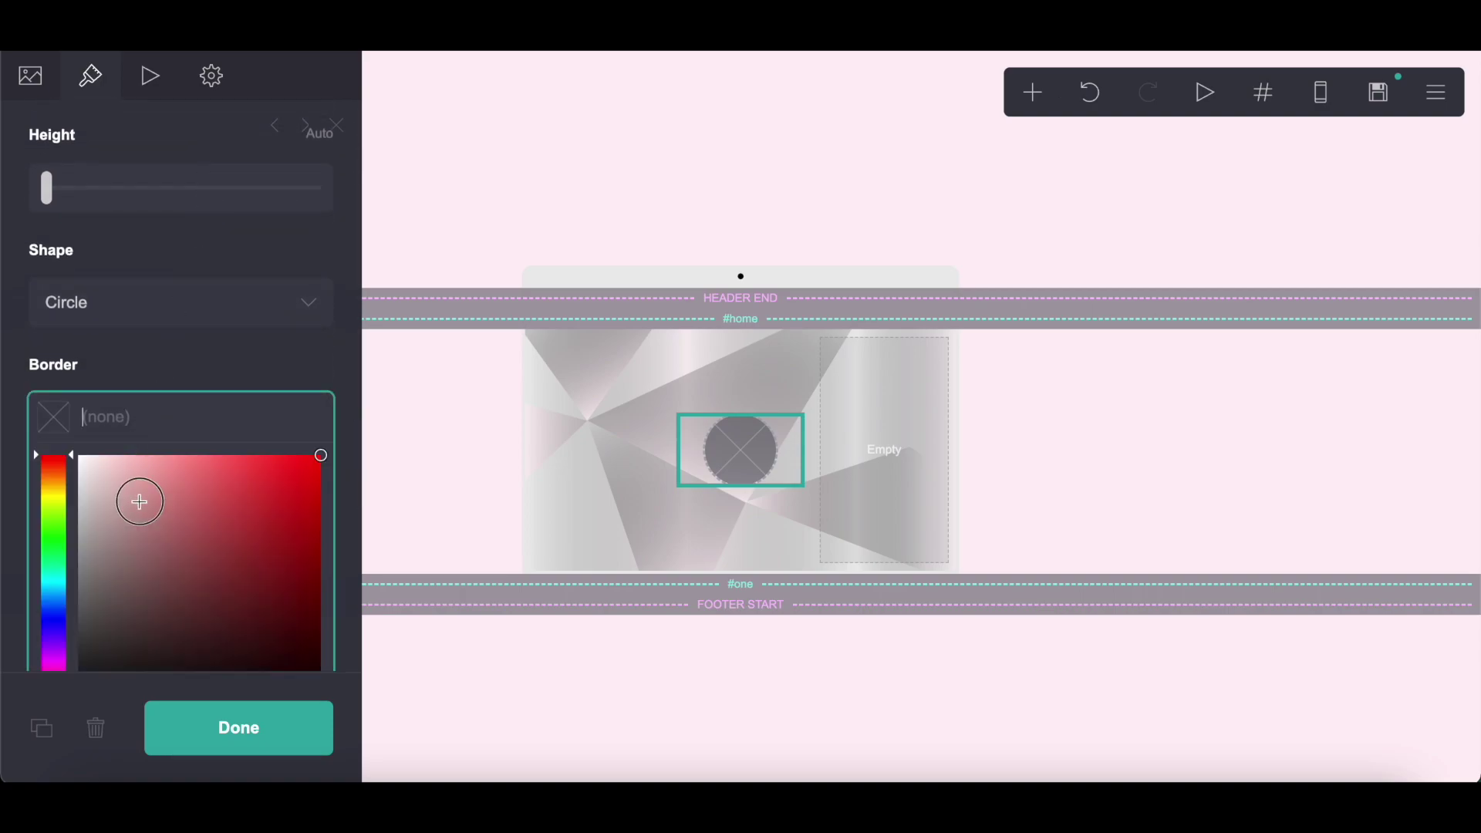
left_click(119, 371)
left_click(164, 472)
type("3")
left_click(169, 406)
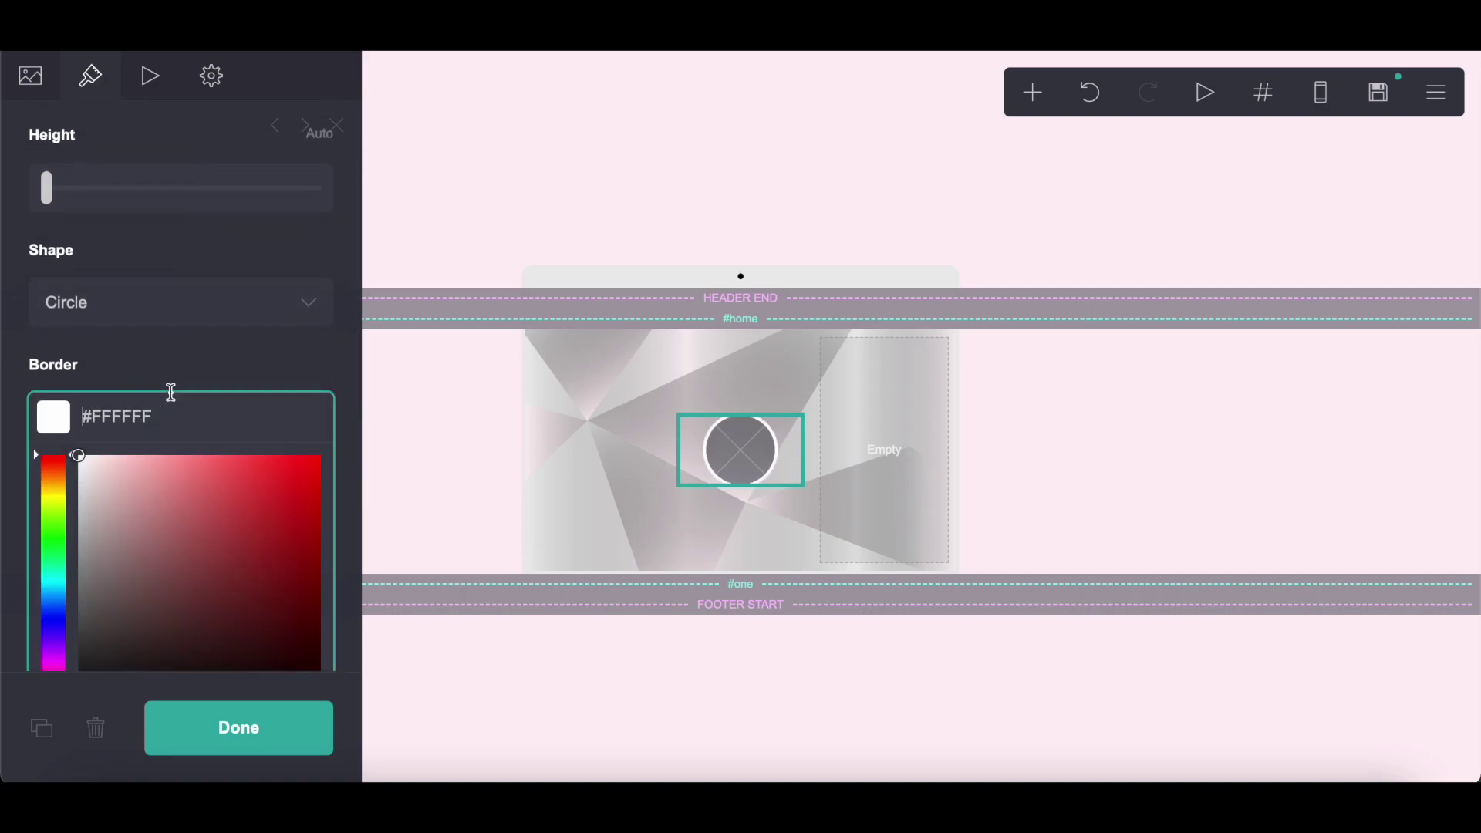
- Add a #FFFFFF drop shadow to the circular image
scroll(155, 231, "down", 2)
left_click(149, 212)
scroll(188, 401, "down", 3)
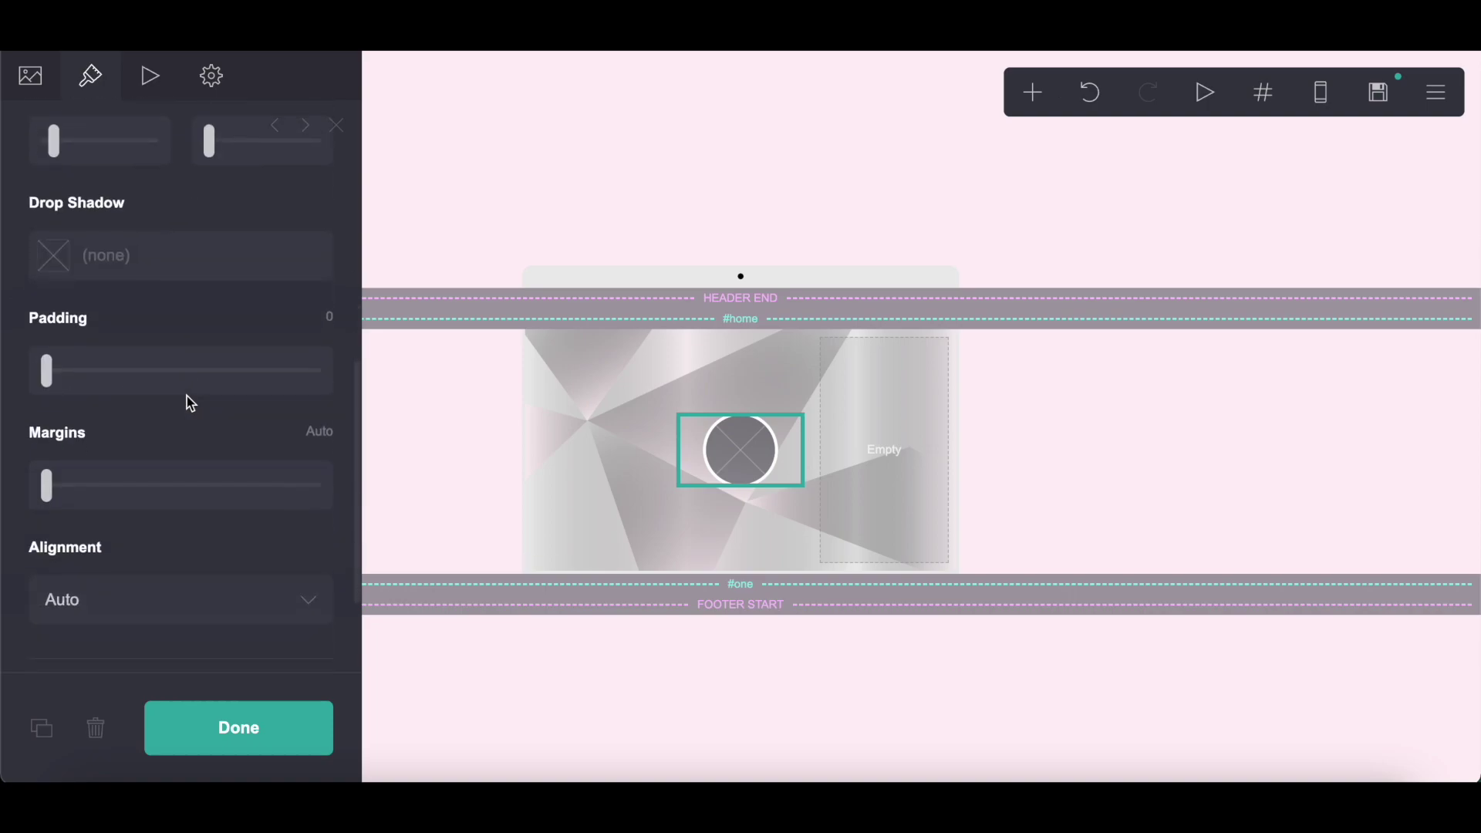
left_click(157, 251)
left_click_drag(162, 288, 34, 281)
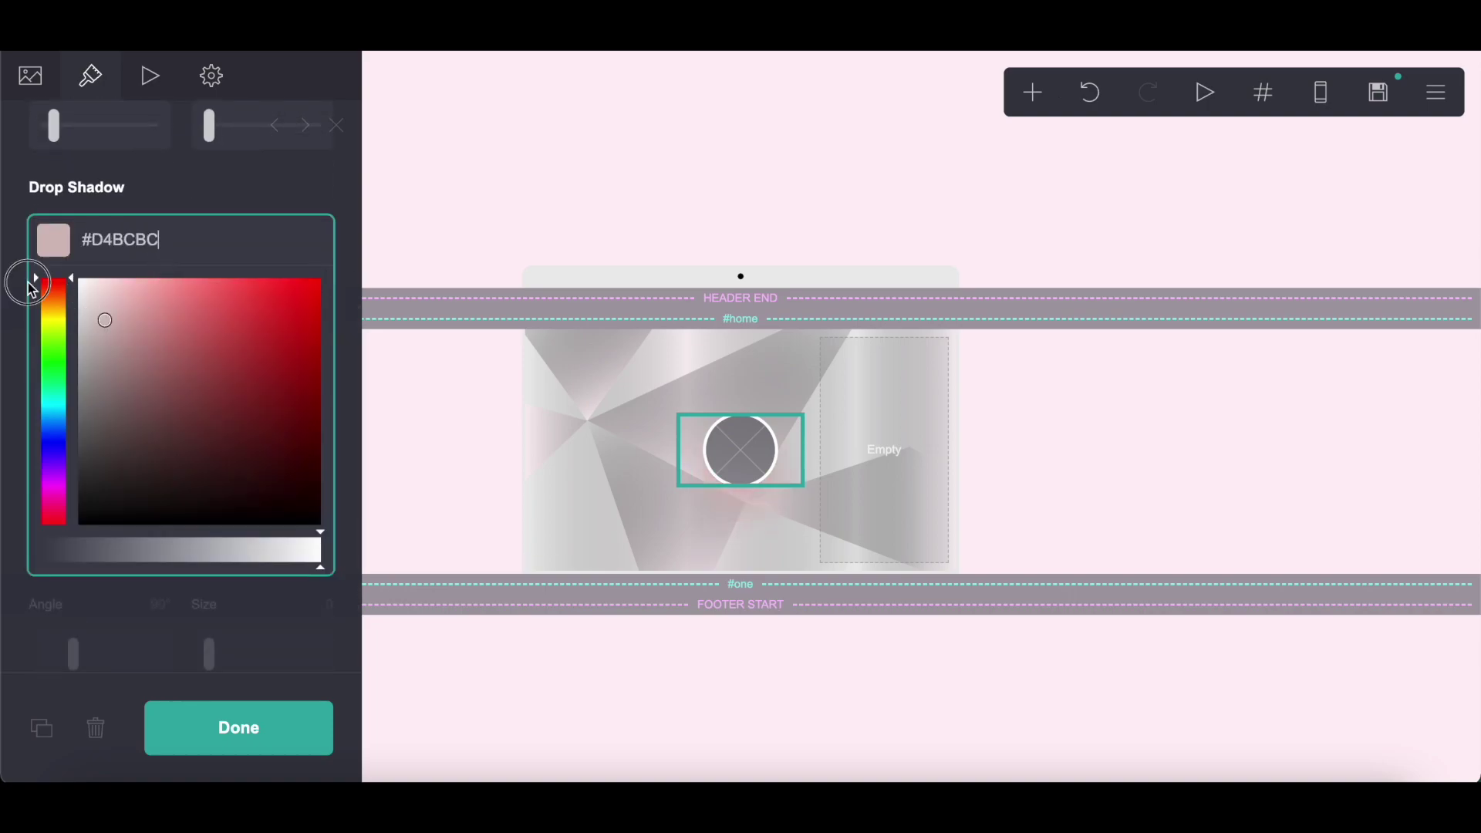
left_click(165, 188)
- Set the image's drop shadow to blur 1, distance 0 and angle 360°
left_click(315, 401)
type("1")
left_click_drag(65, 449, 8, 459)
left_click_drag(84, 342, 232, 344)
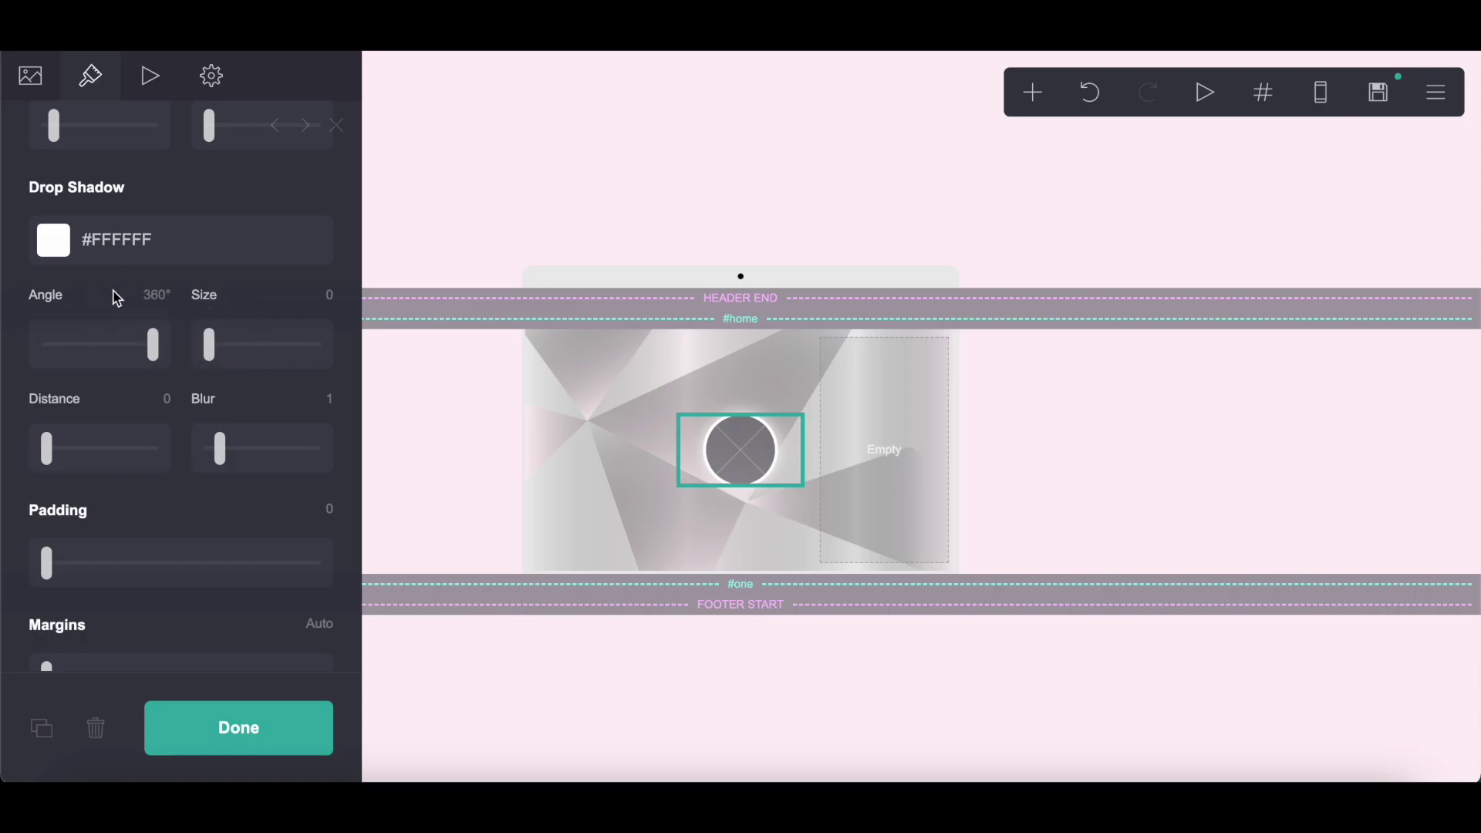
- Upload acab28ca364b830caaaf673bce9471ab.jpeg from Downloads into the circular image, framing the whole picture in the crop
scroll(116, 294, "down", 5)
left_click(31, 76)
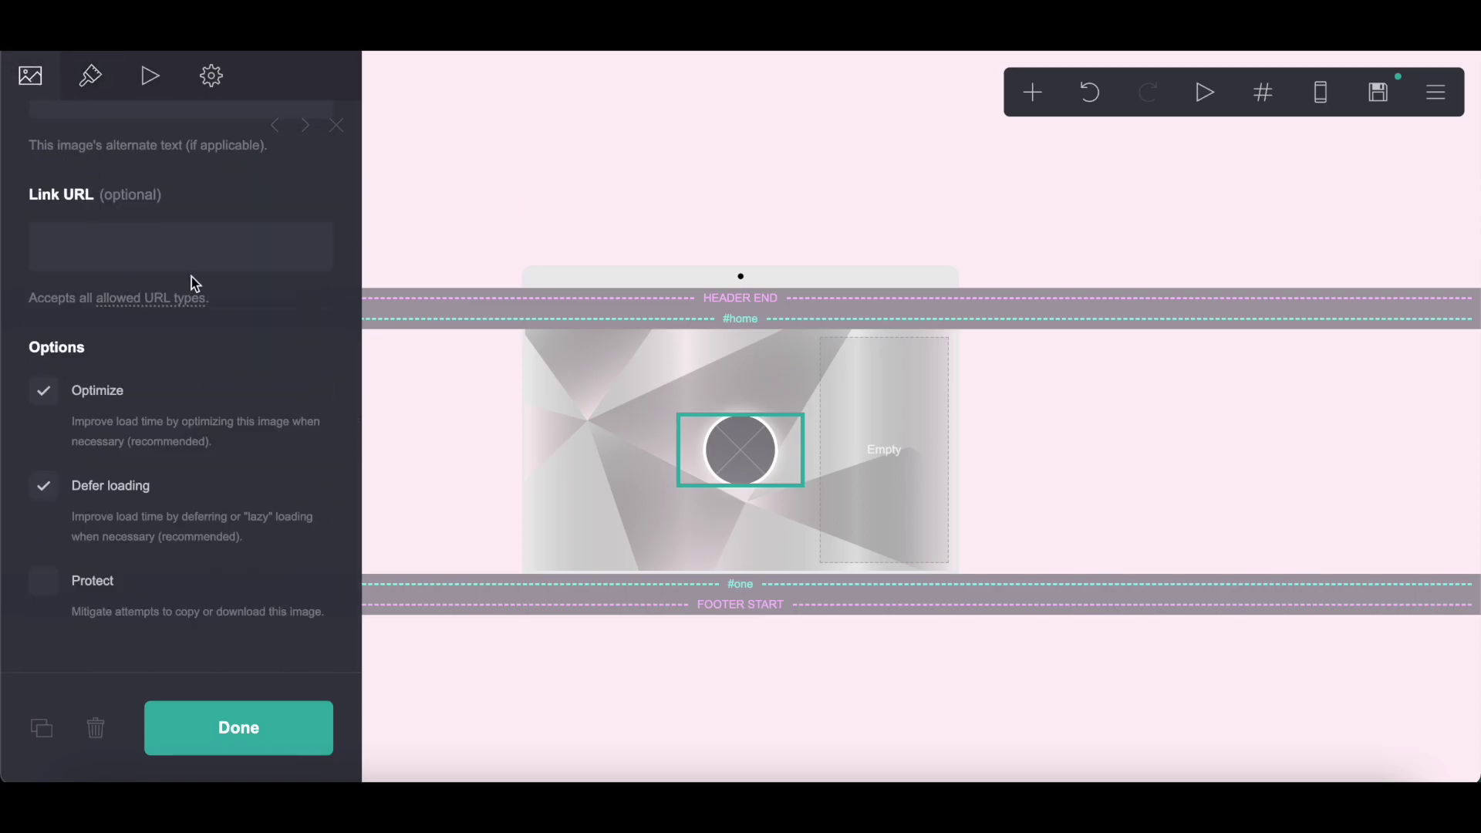
scroll(192, 285, "up", 5)
left_click(184, 321)
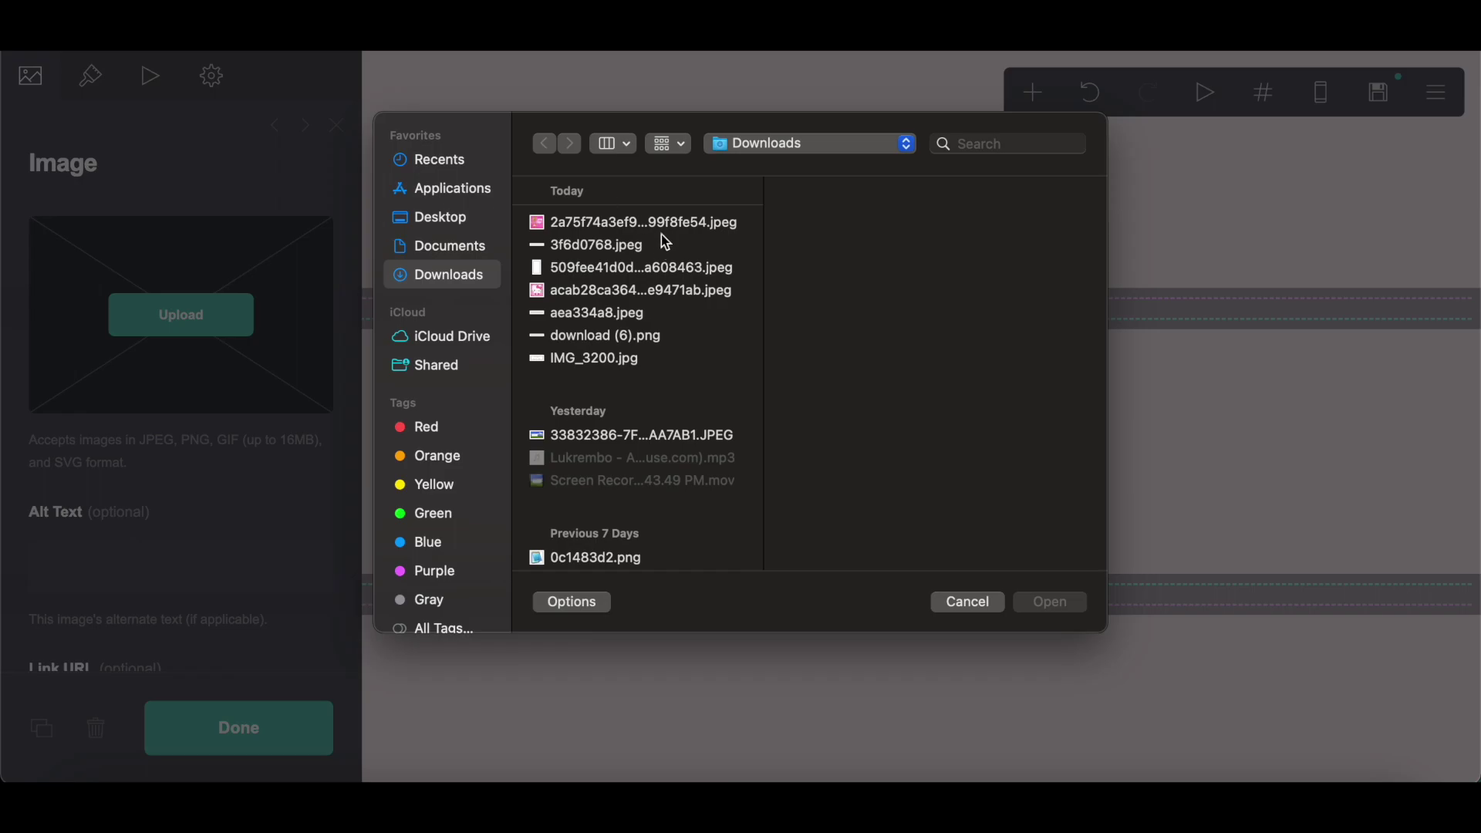
left_click(604, 292)
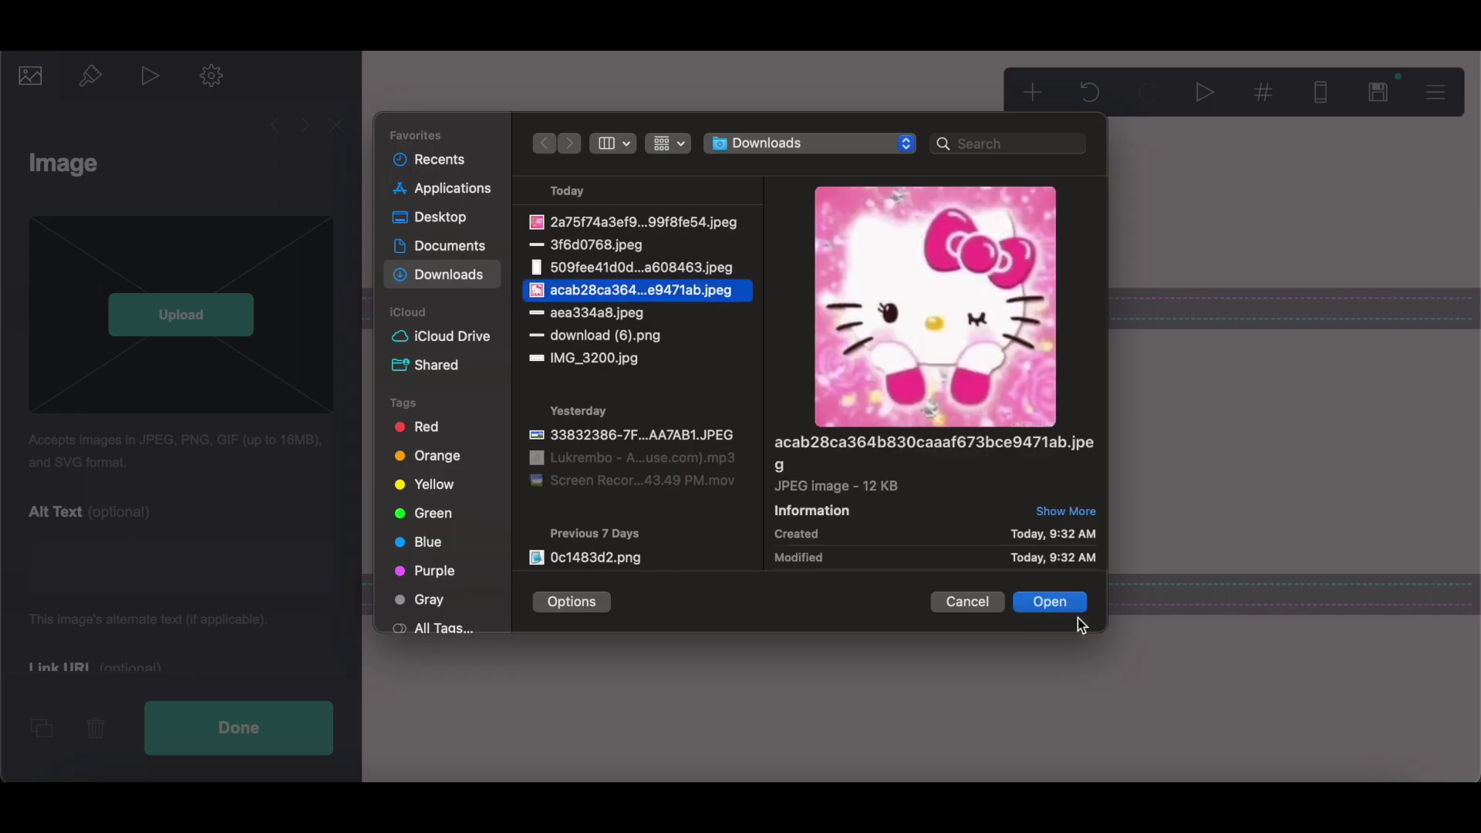
left_click(1037, 608)
left_click_drag(640, 363, 537, 273)
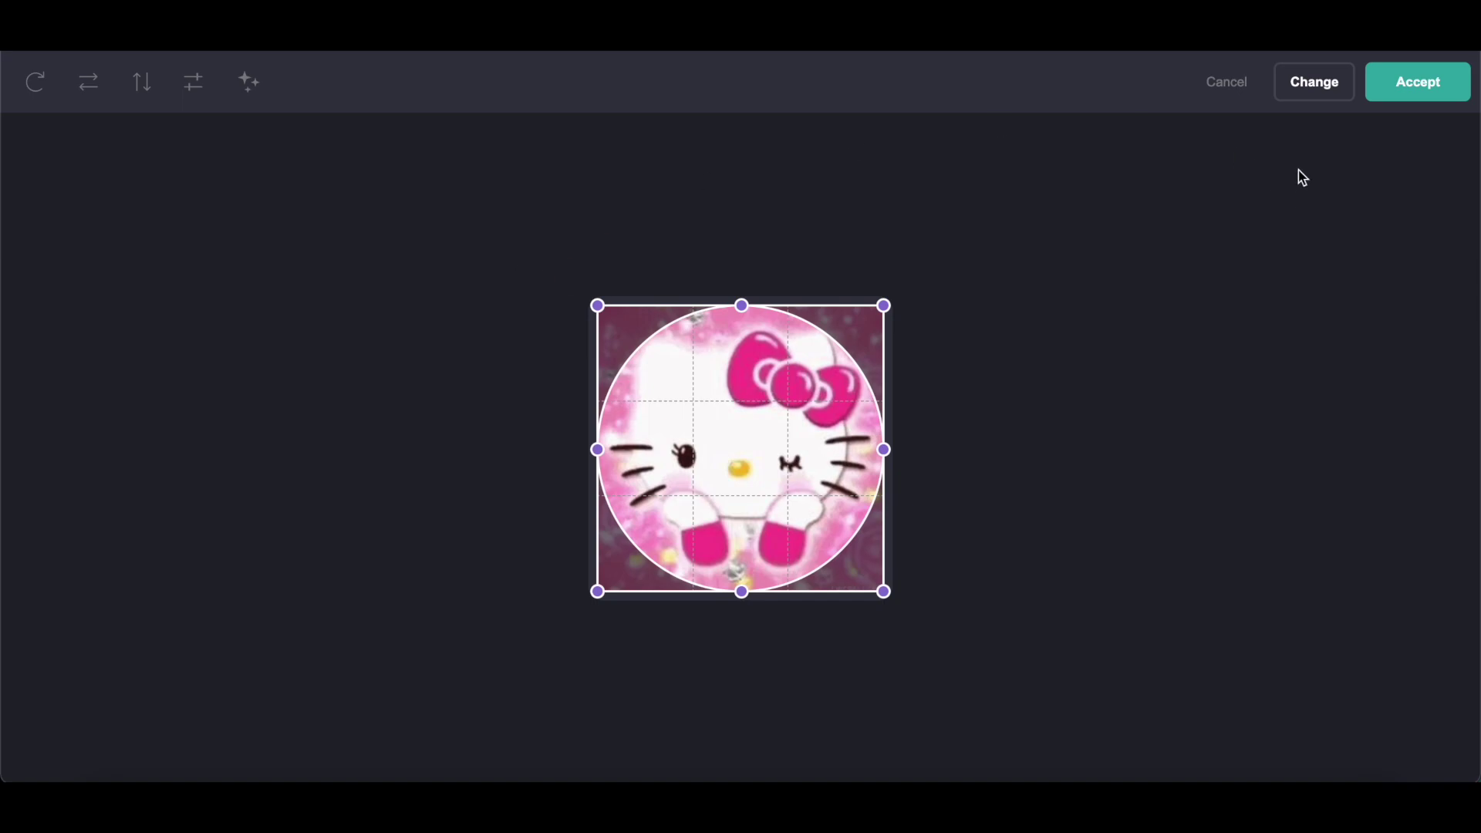
left_click(1389, 96)
- Add a text element below the image reading "dollcrds" in bold
left_click(1033, 92)
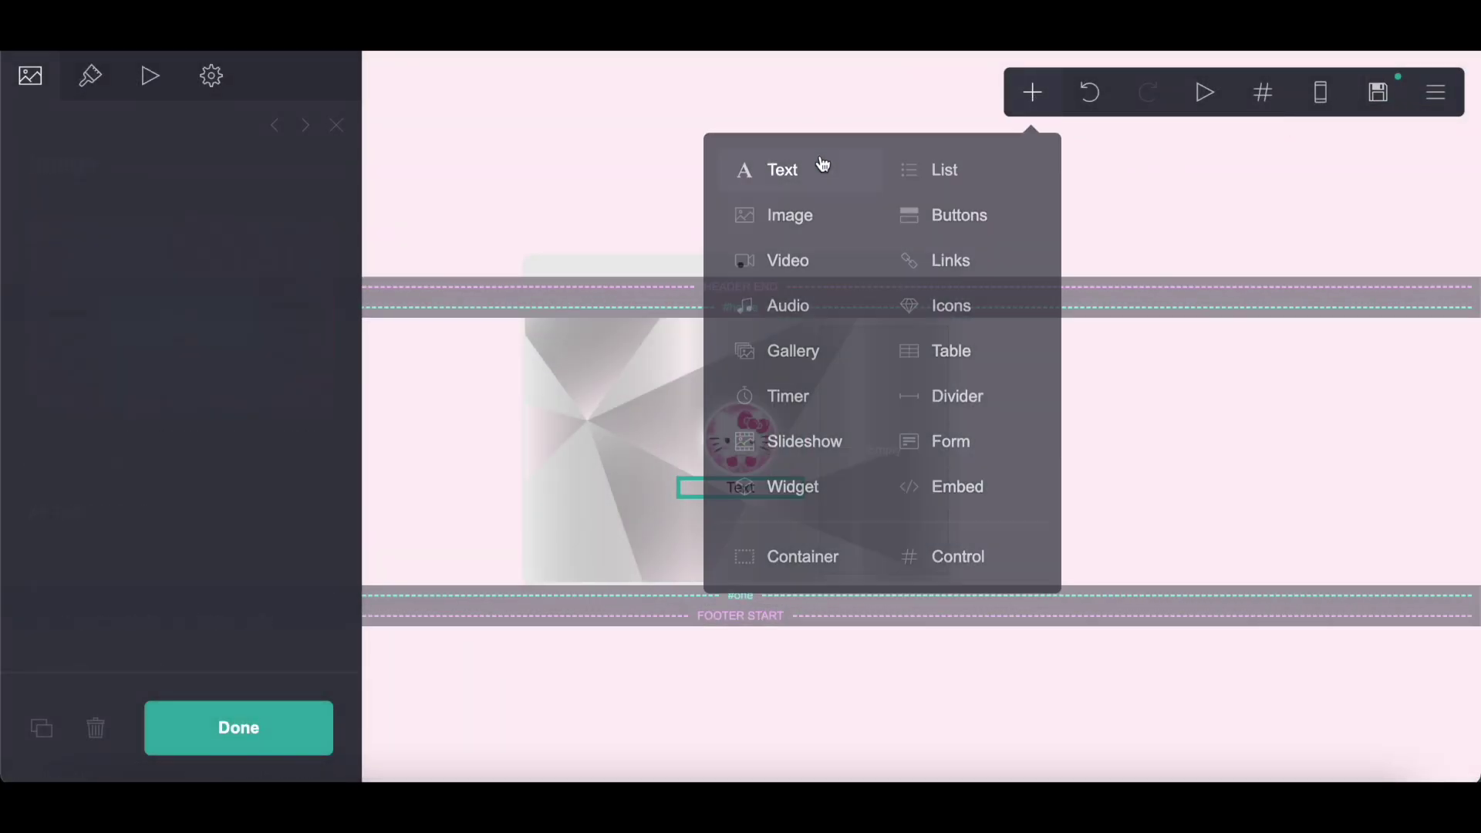
left_click(824, 168)
double_click(208, 241)
type("**")
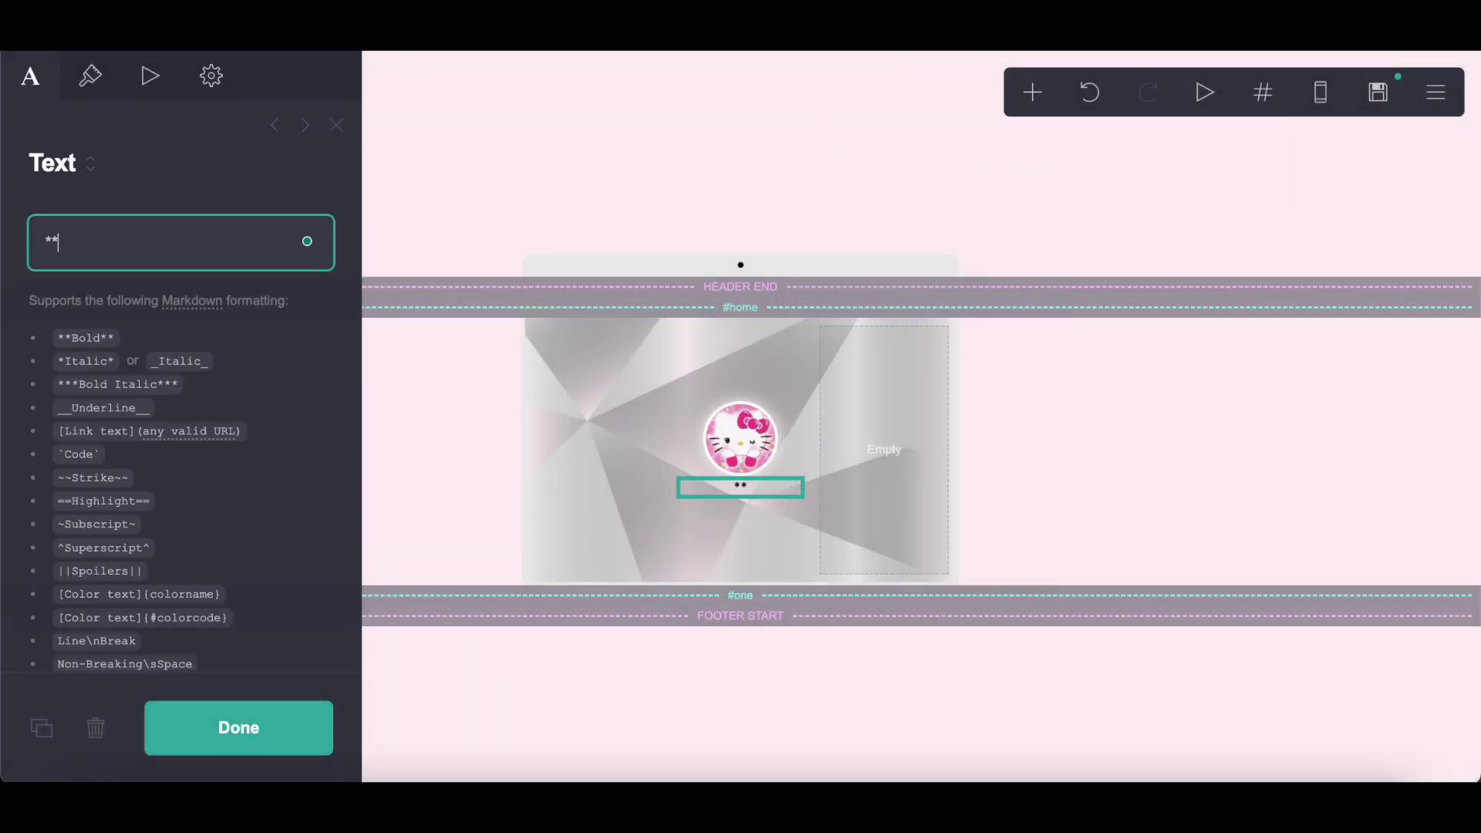
type("dollcrds**")
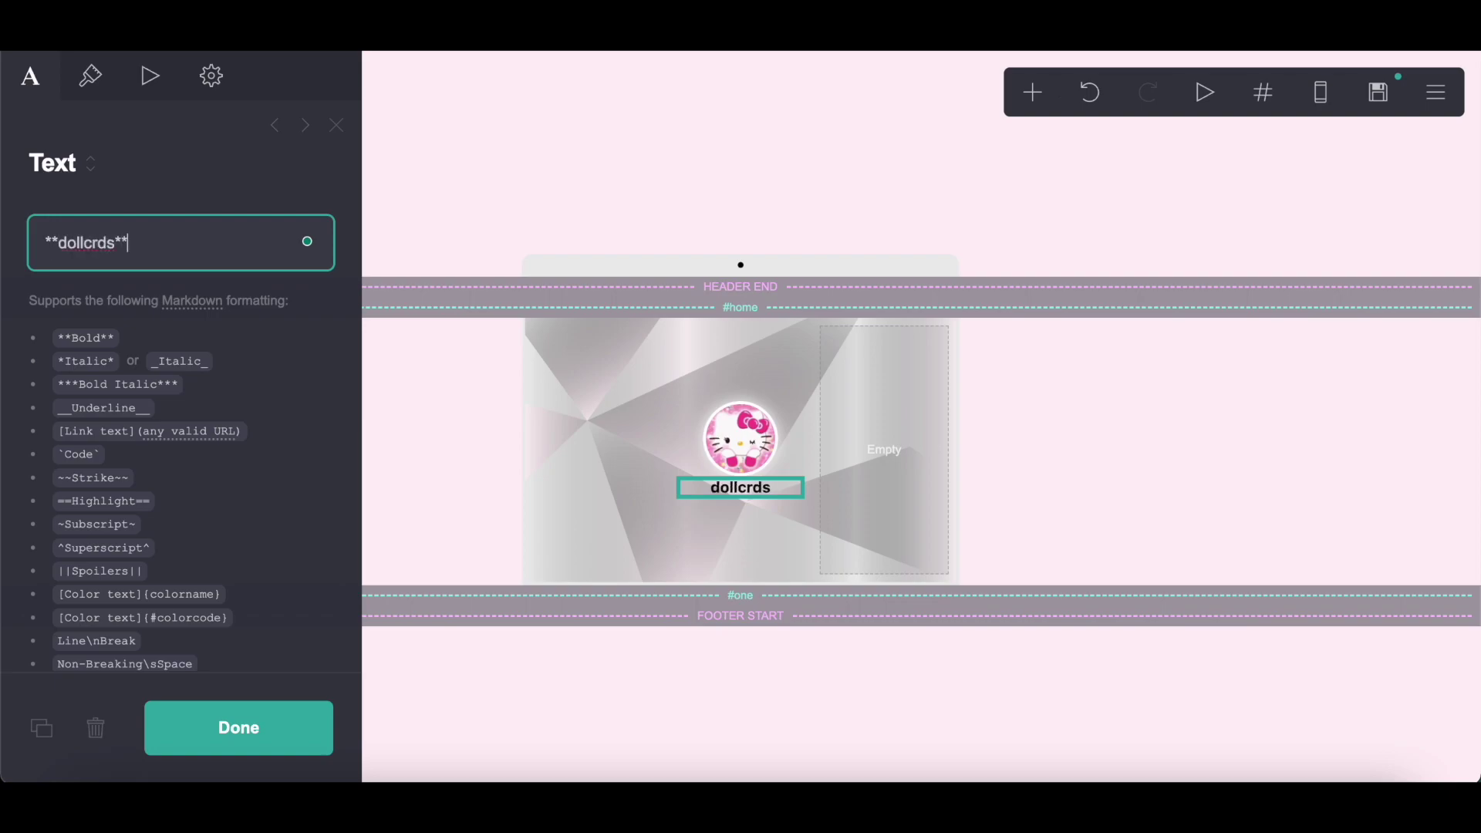
- Set the "dollcrds" text colour to #FFFFFF
left_click(90, 76)
left_click(155, 298)
left_click_drag(165, 327, 80, 330)
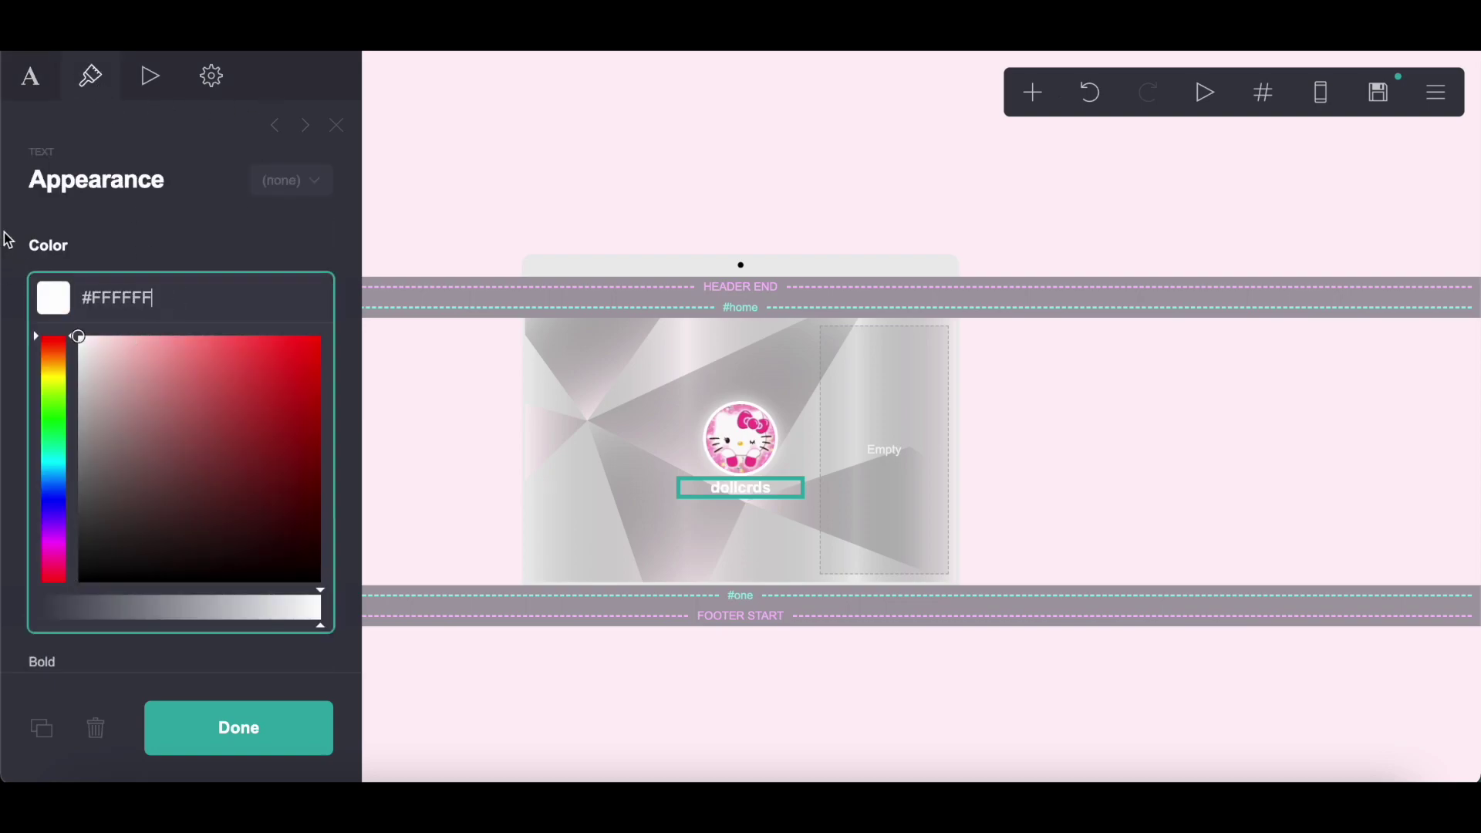
left_click(118, 236)
- Set the "dollcrds" text size to 1.5 and its line spacing to 1
scroll(340, 384, "down", 3)
left_click(327, 337)
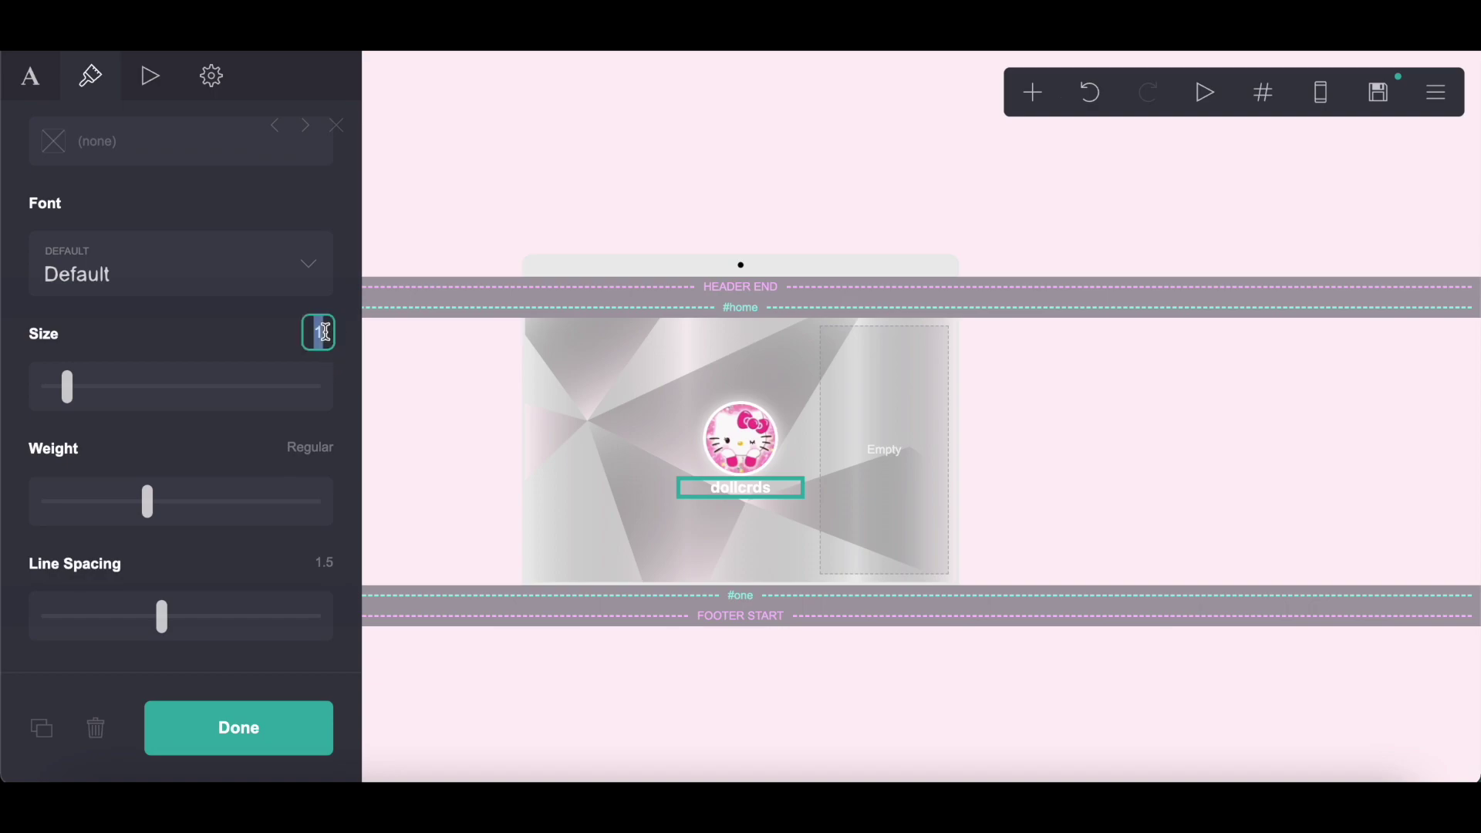
type(".5")
key("Return")
left_click_drag(161, 621, 85, 622)
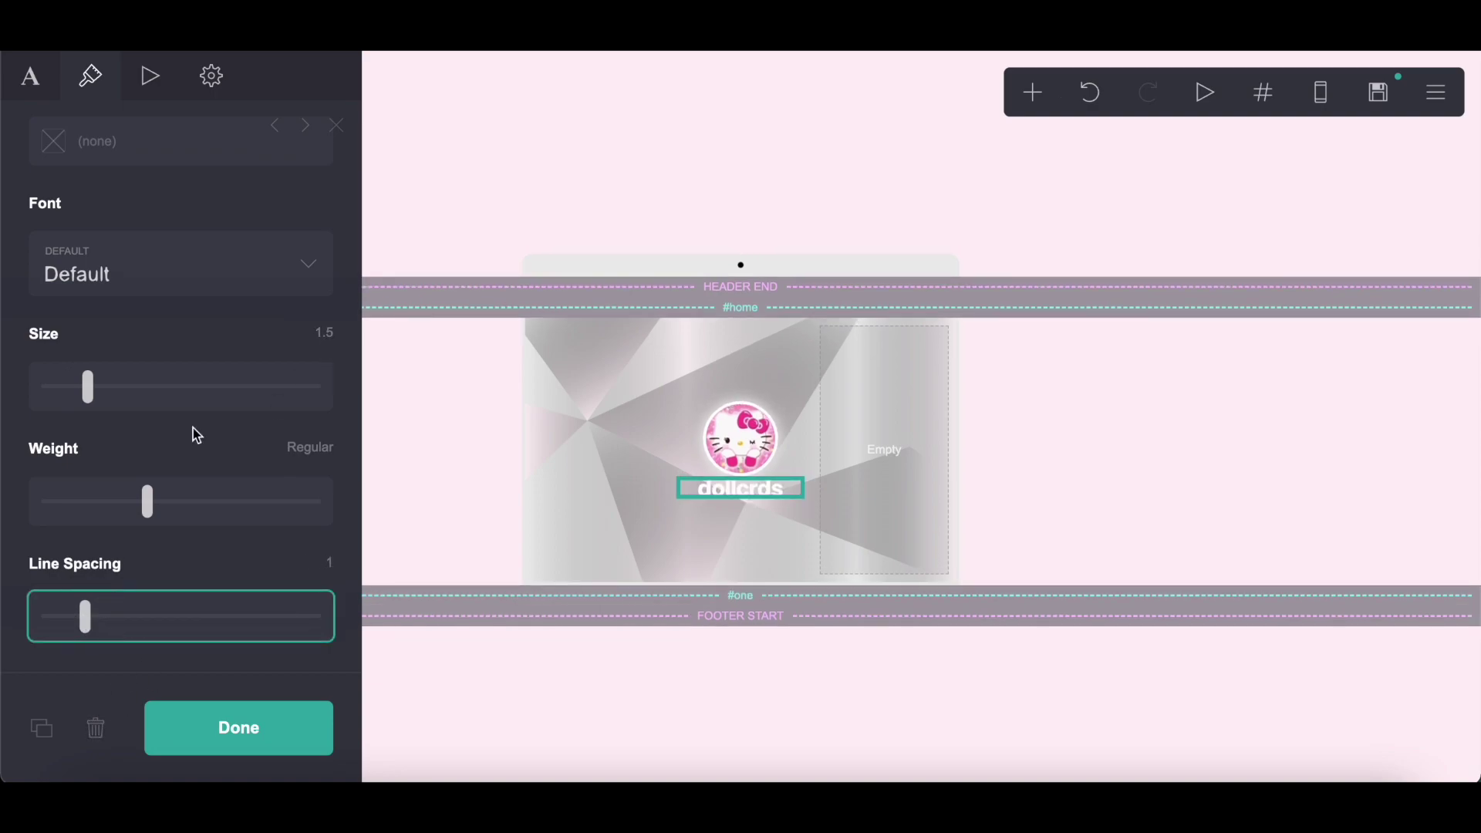
- Add a button below the "dollcrds" text and set its content layout to Wide Label + Icon
left_click(1029, 93)
left_click(957, 214)
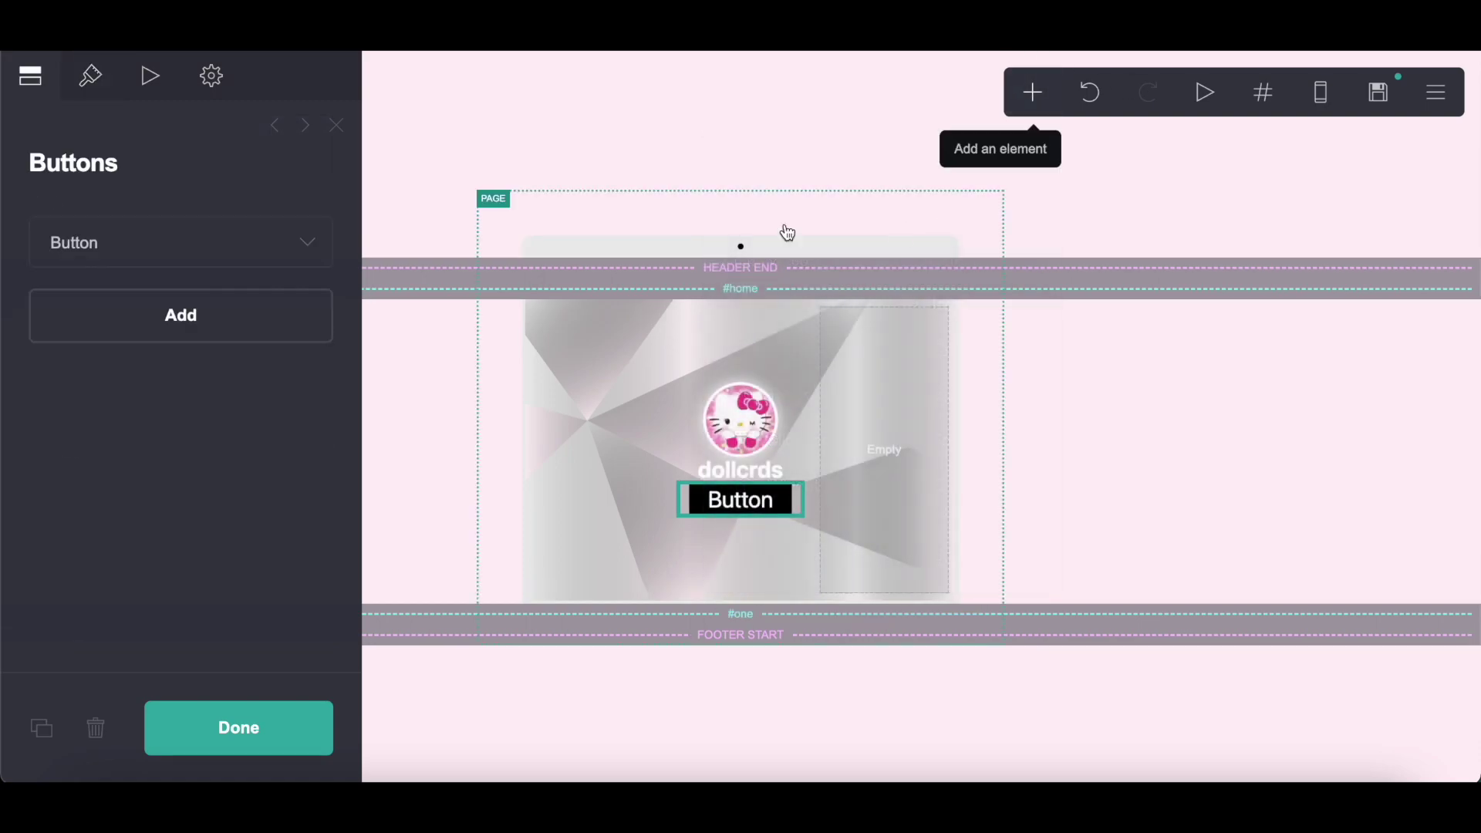
left_click(89, 93)
left_click(78, 308)
left_click(74, 300)
left_click(80, 360)
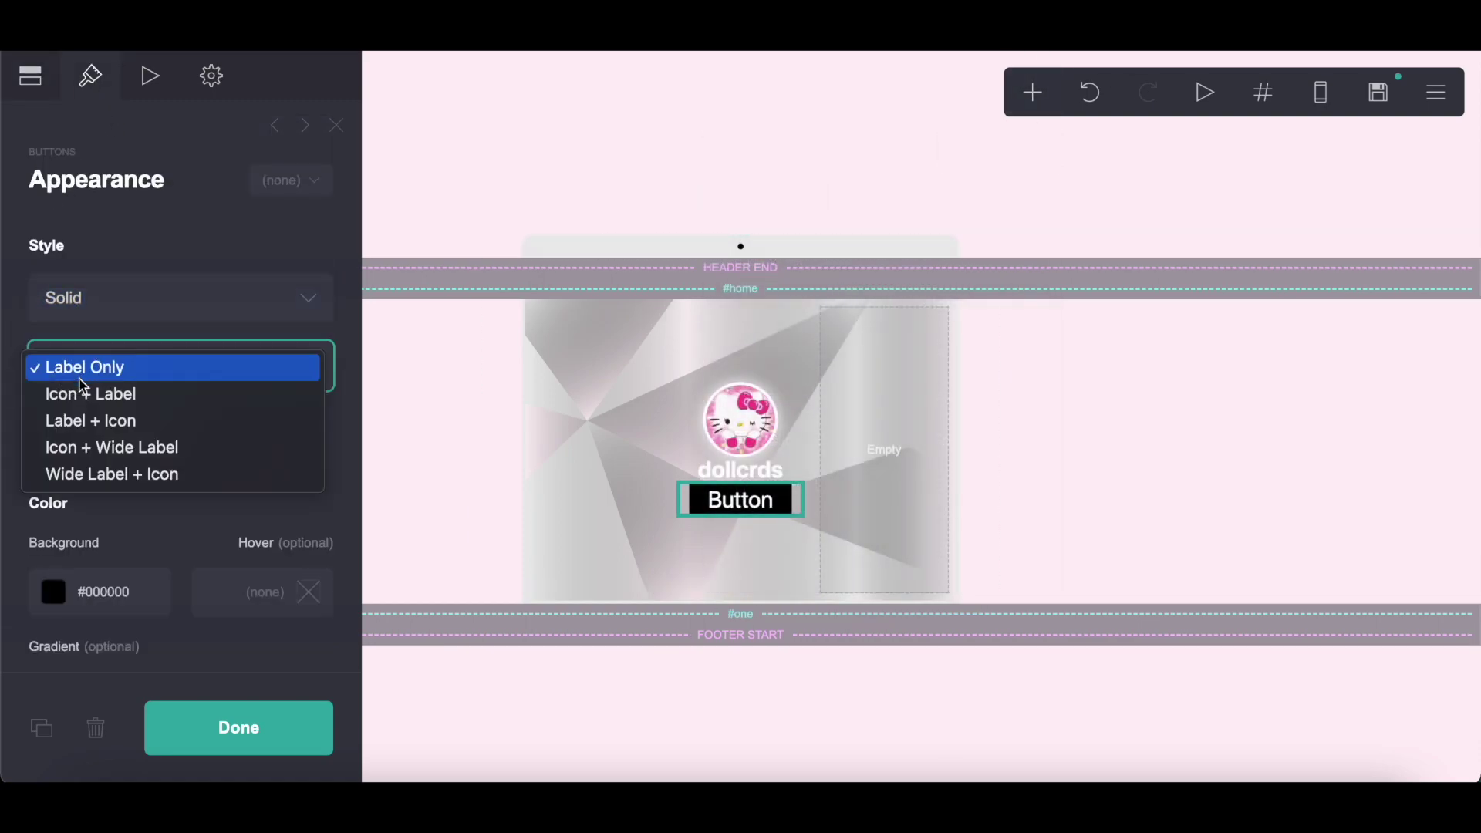
left_click(81, 473)
- Set the button's background colour to #FFFFFF
scroll(81, 474, "down", 5)
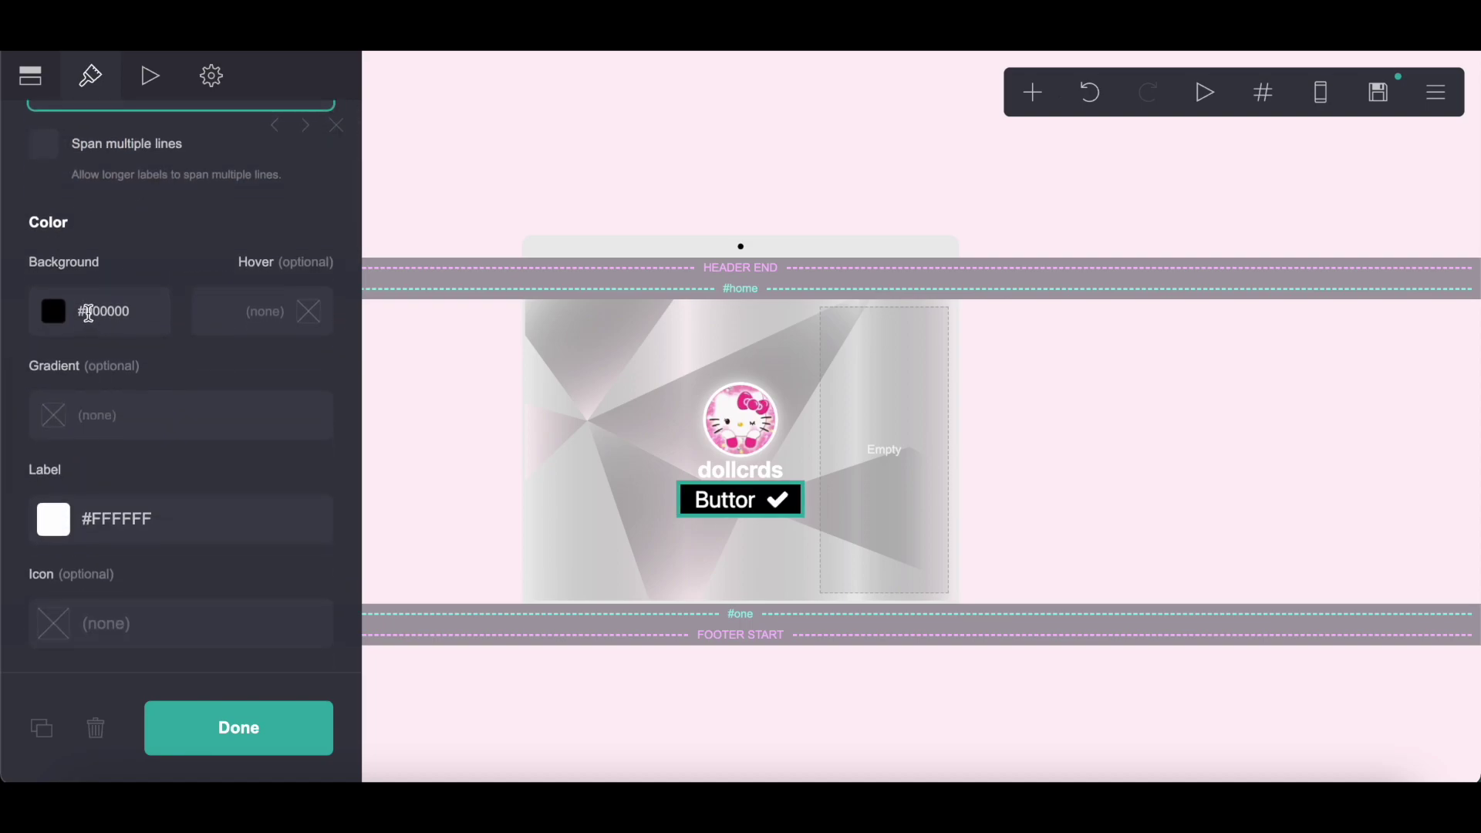
left_click(133, 314)
key("ctrl+a")
type("#FFFFFF")
left_click(136, 238)
- Set the button's label colour to #A1A1A1
scroll(125, 369, "down", 4)
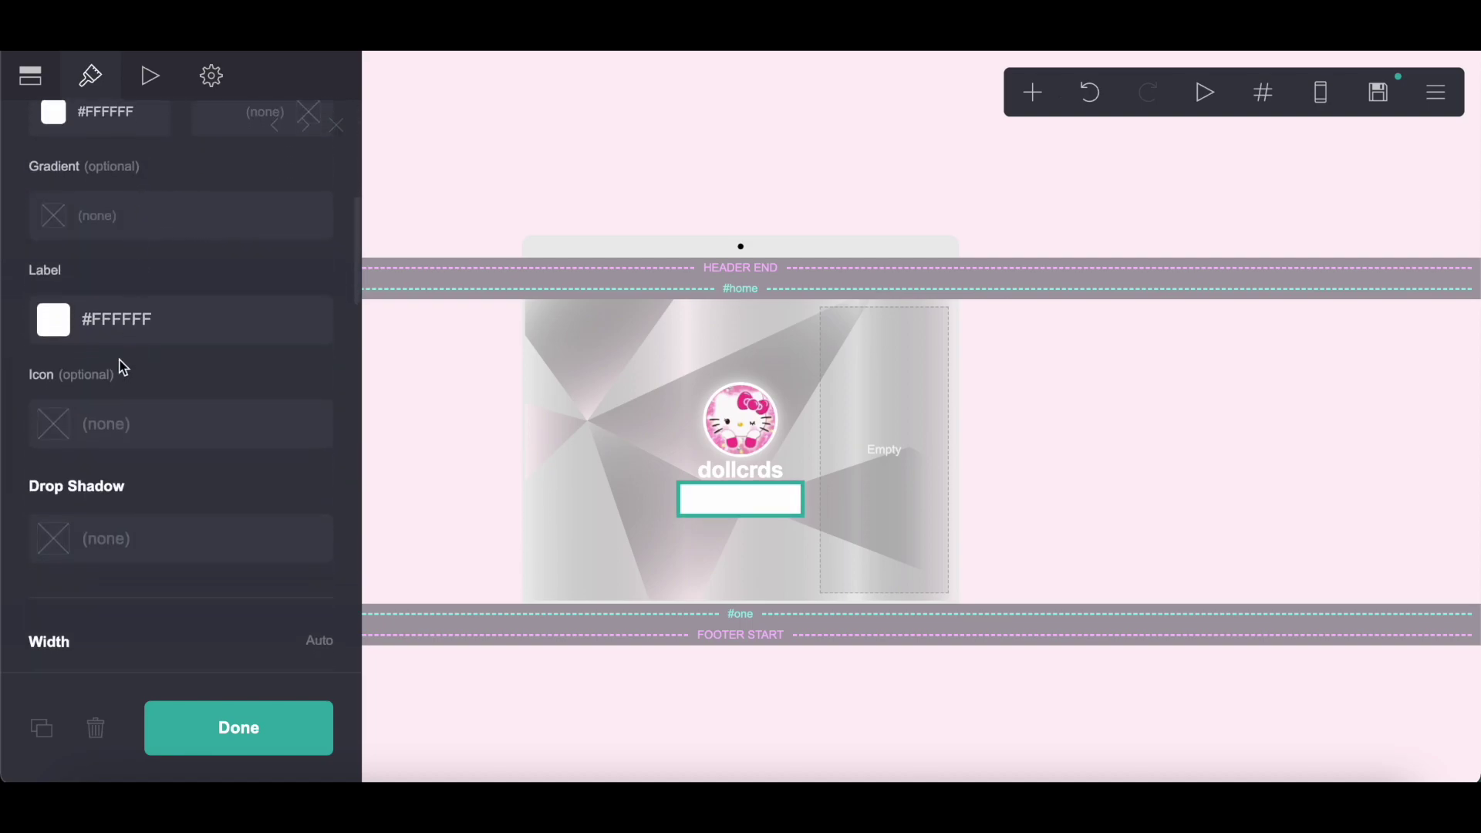
left_click(93, 325)
key("ctrl+a")
type("#A1A1")
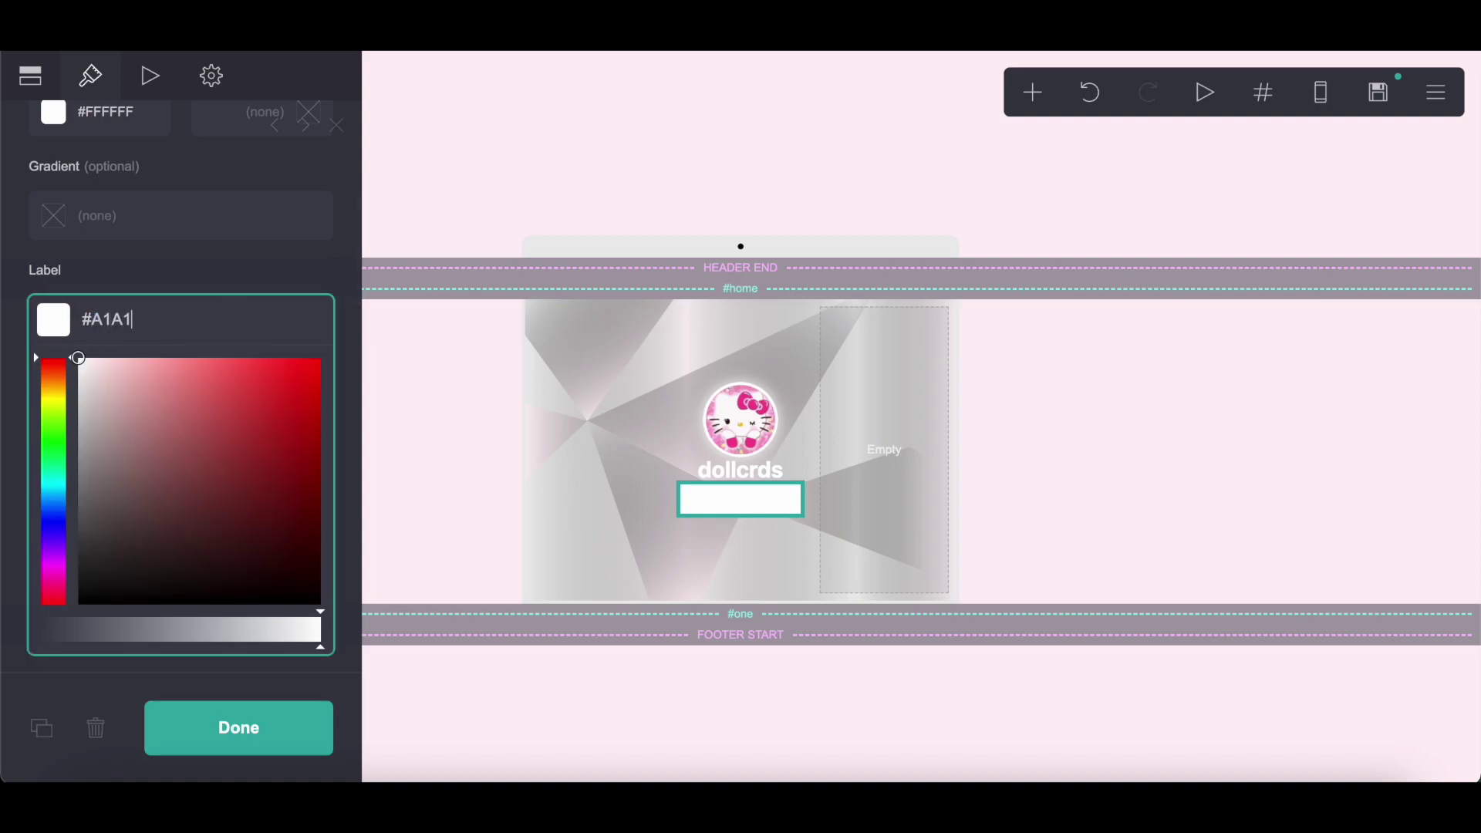
type("A1")
left_click(206, 266)
- Give the button a #EDEDED drop shadow with size 0.25 and angle 360°
scroll(198, 258, "down", 3)
left_click(163, 333)
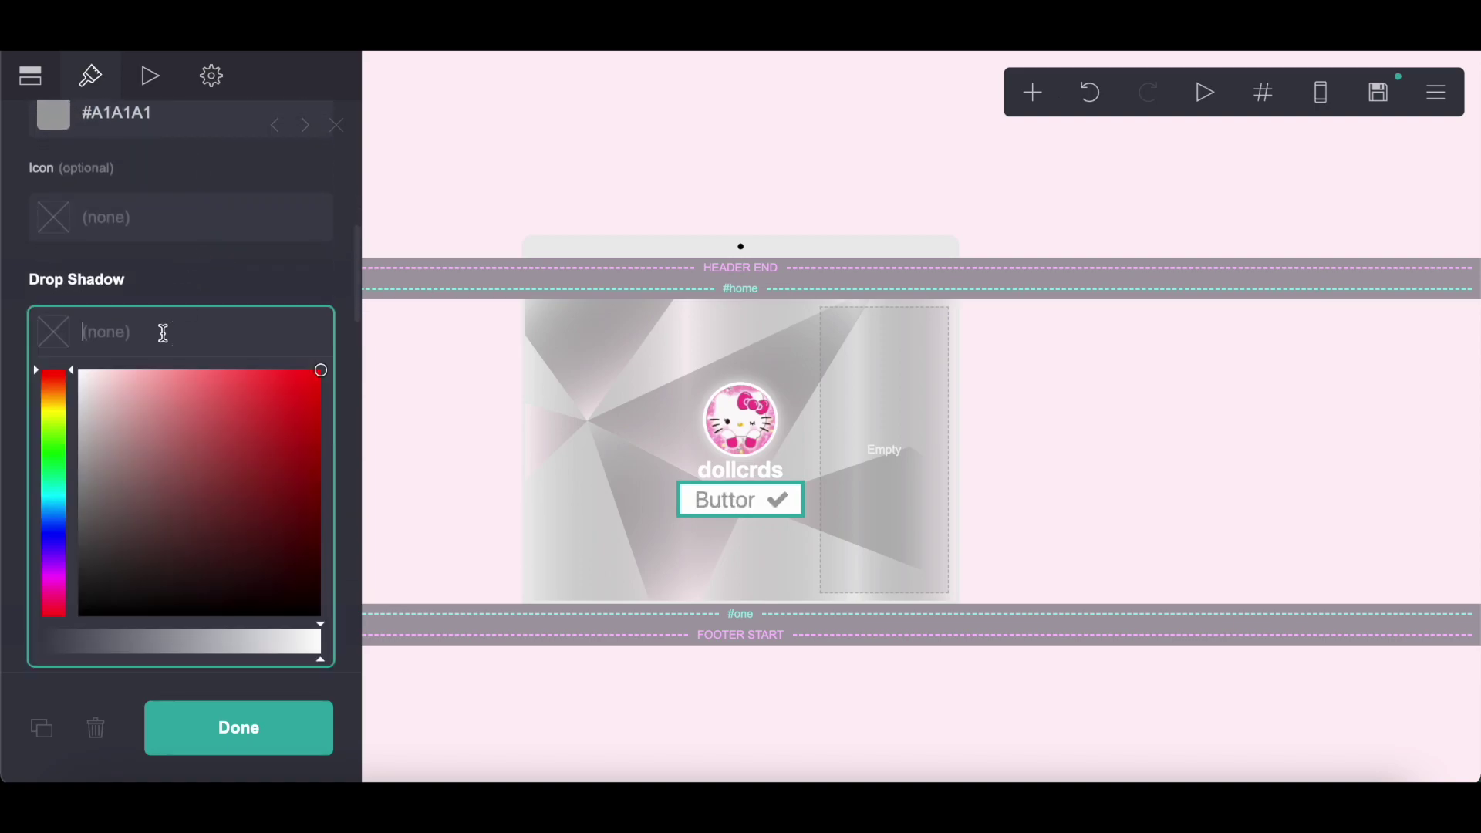
type("#EDED")
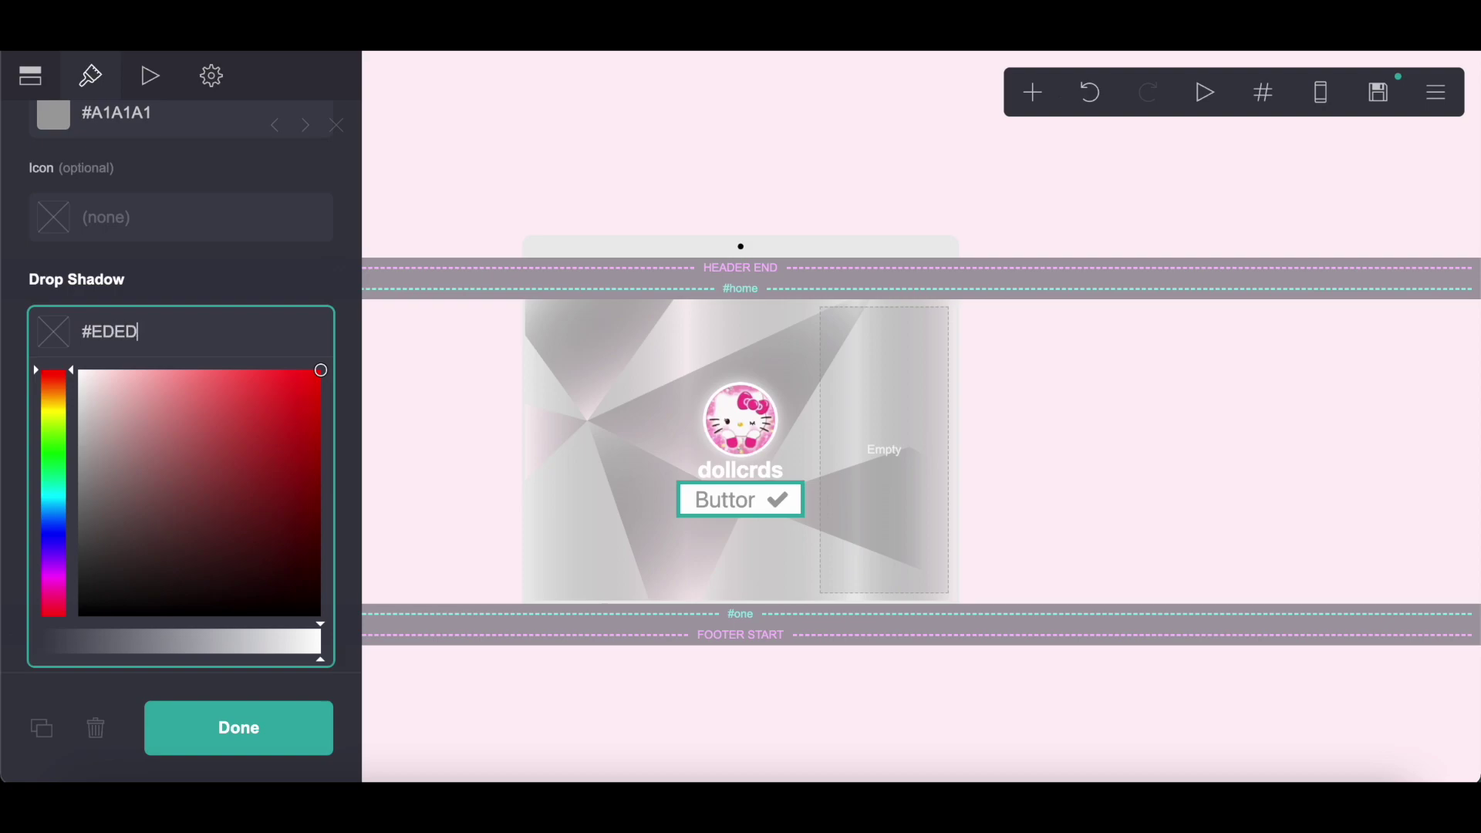
type("ED")
left_click(202, 280)
left_click(321, 386)
type(".25")
key("Return")
left_click_drag(73, 436, 154, 437)
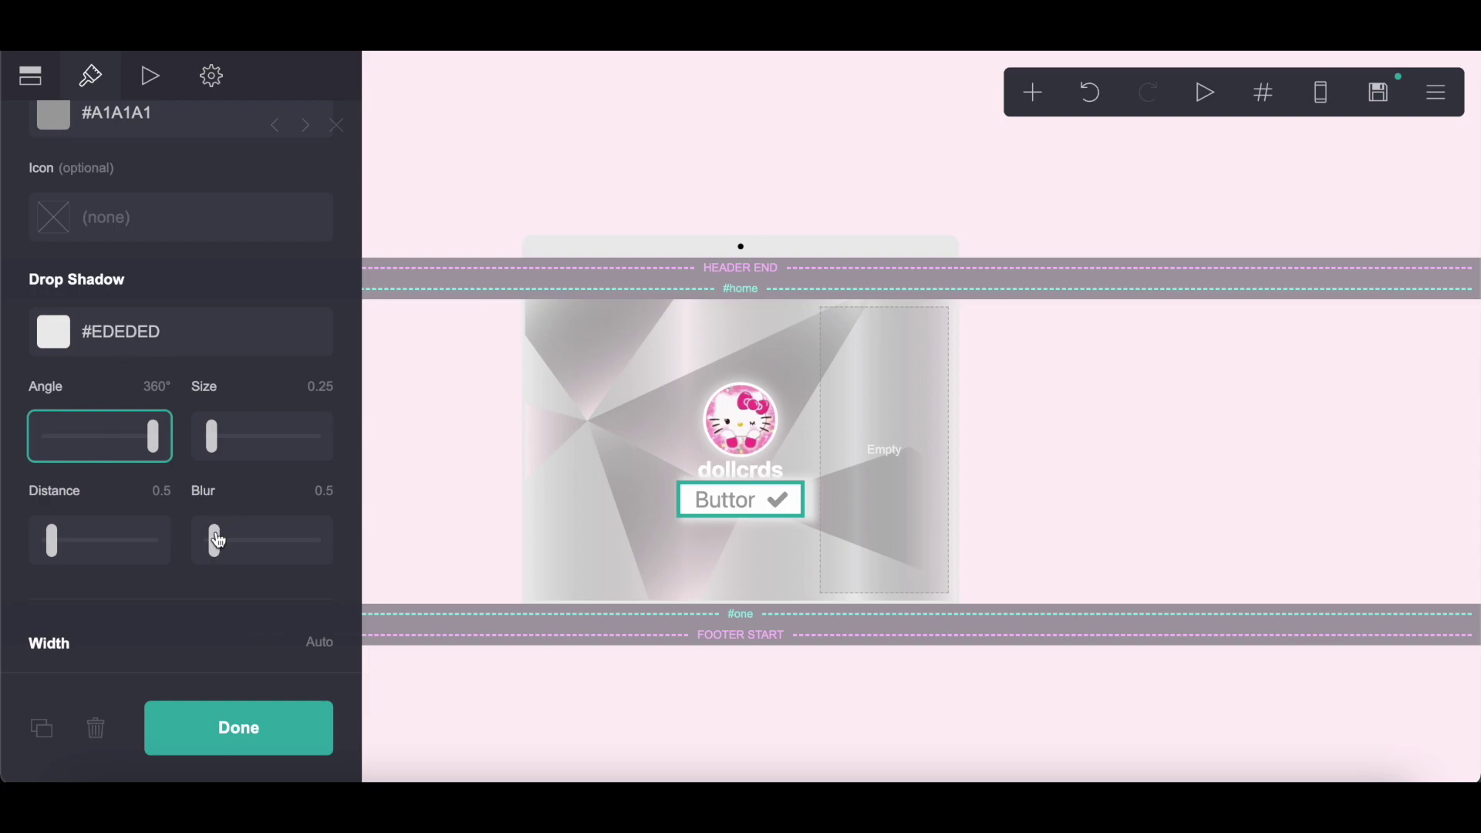
left_click_drag(217, 542, 13, 545)
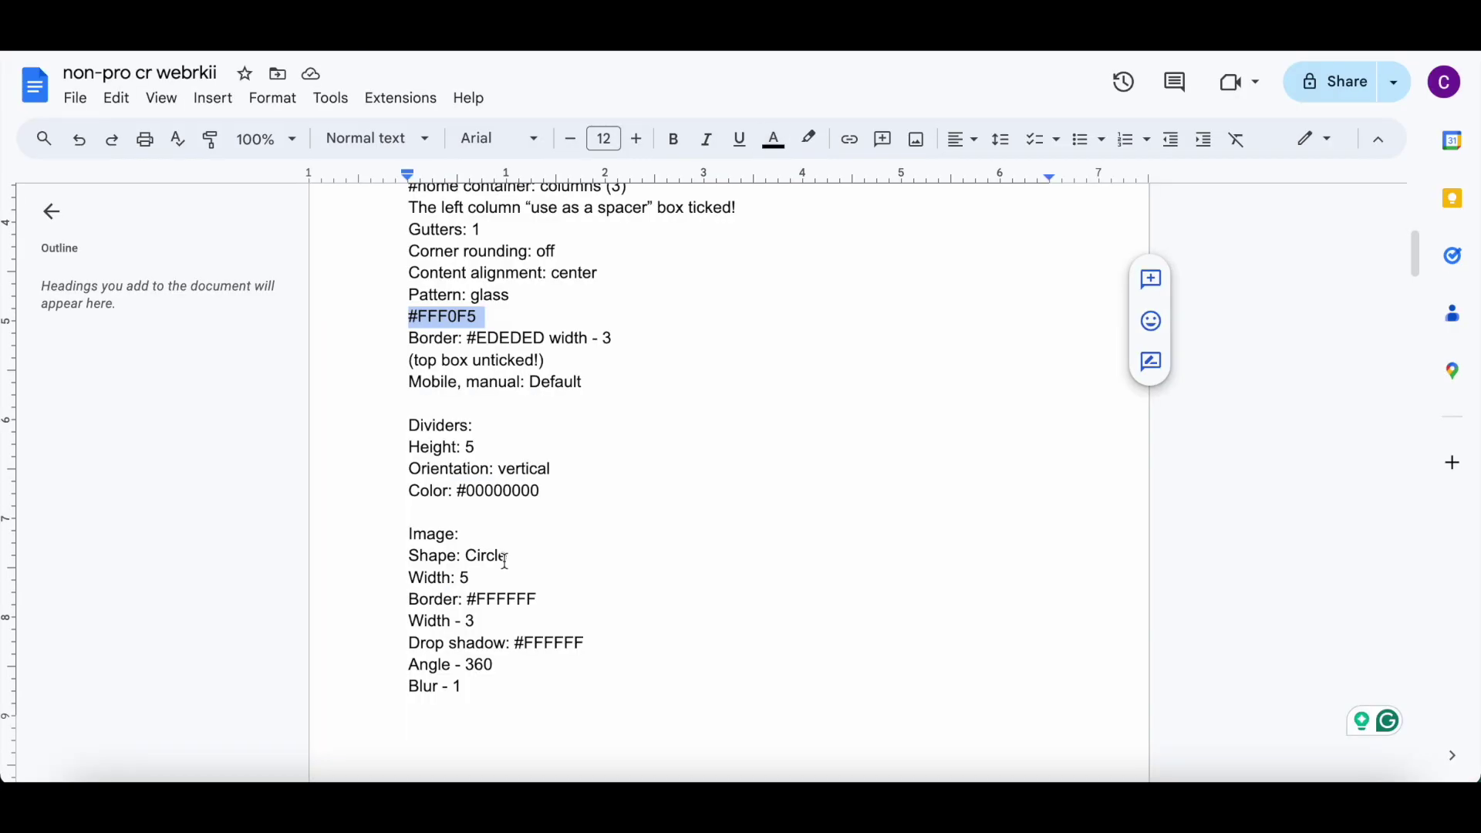
- Copy the colour #E1E1E1 from the button settings in the notes document and use it as the Carrd button's drop shadow colour
scroll(505, 560, "down", 1)
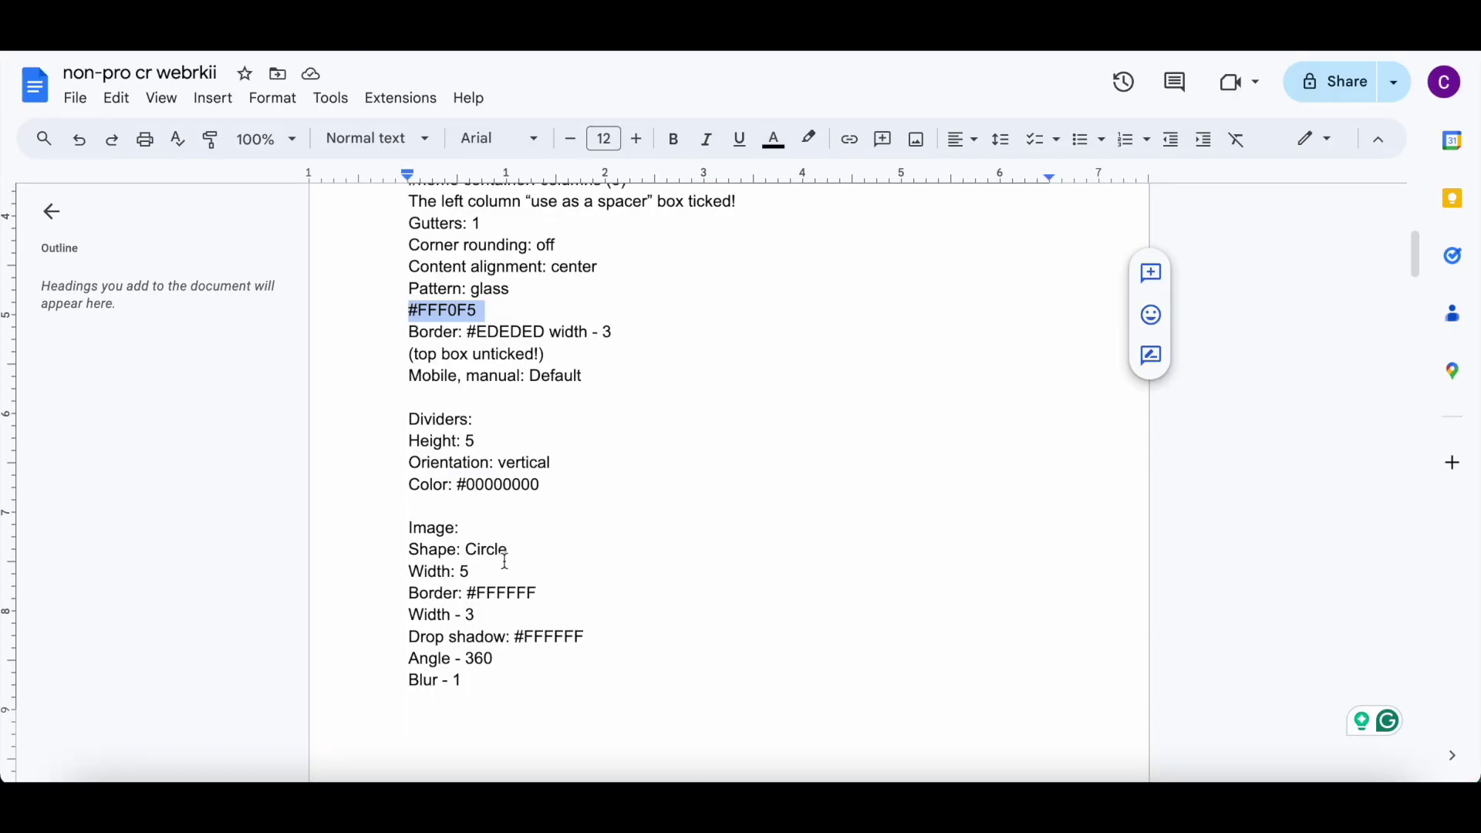
scroll(647, 563, "down", 7)
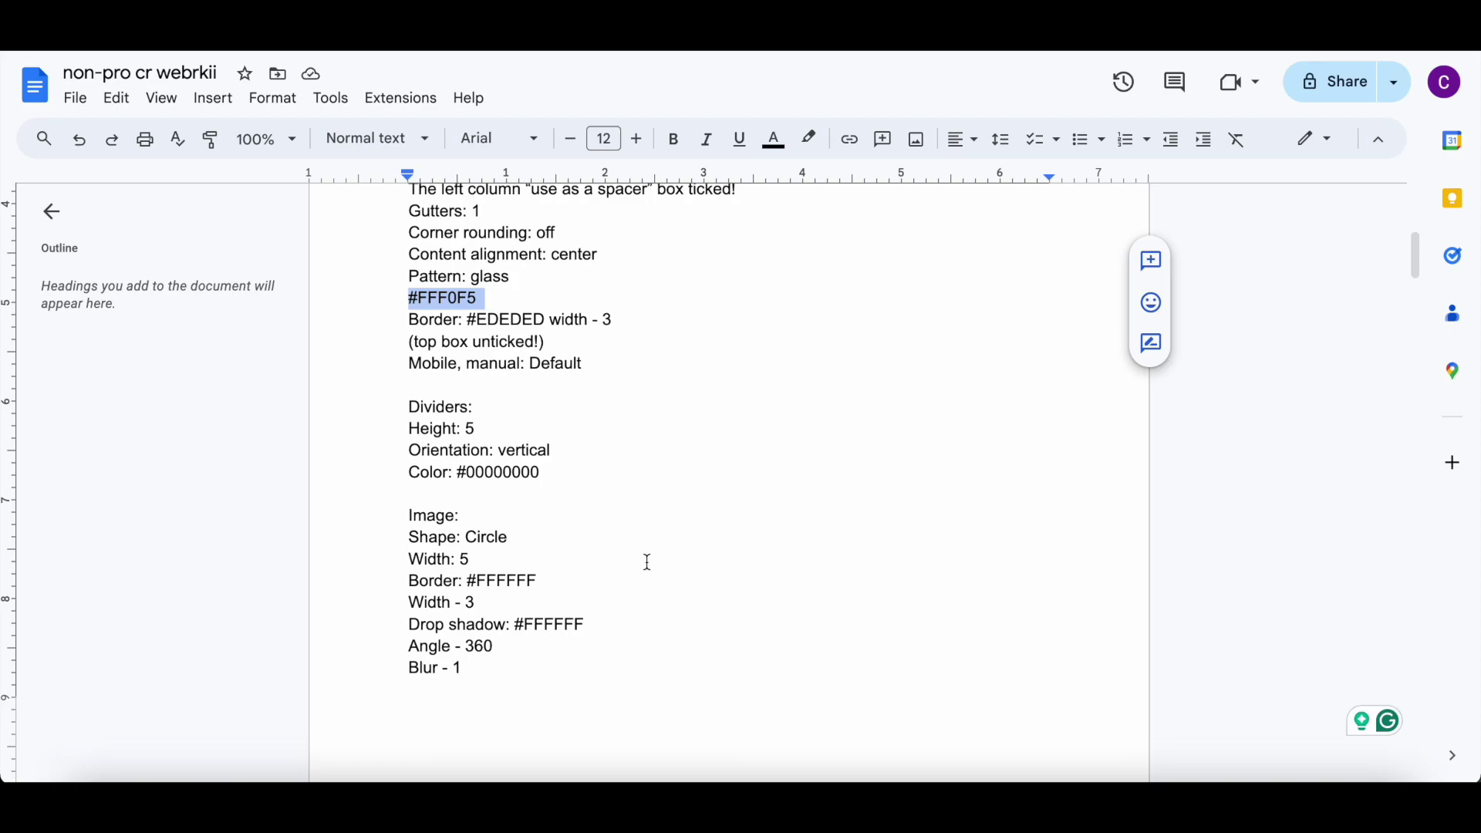
scroll(647, 563, "down", 4)
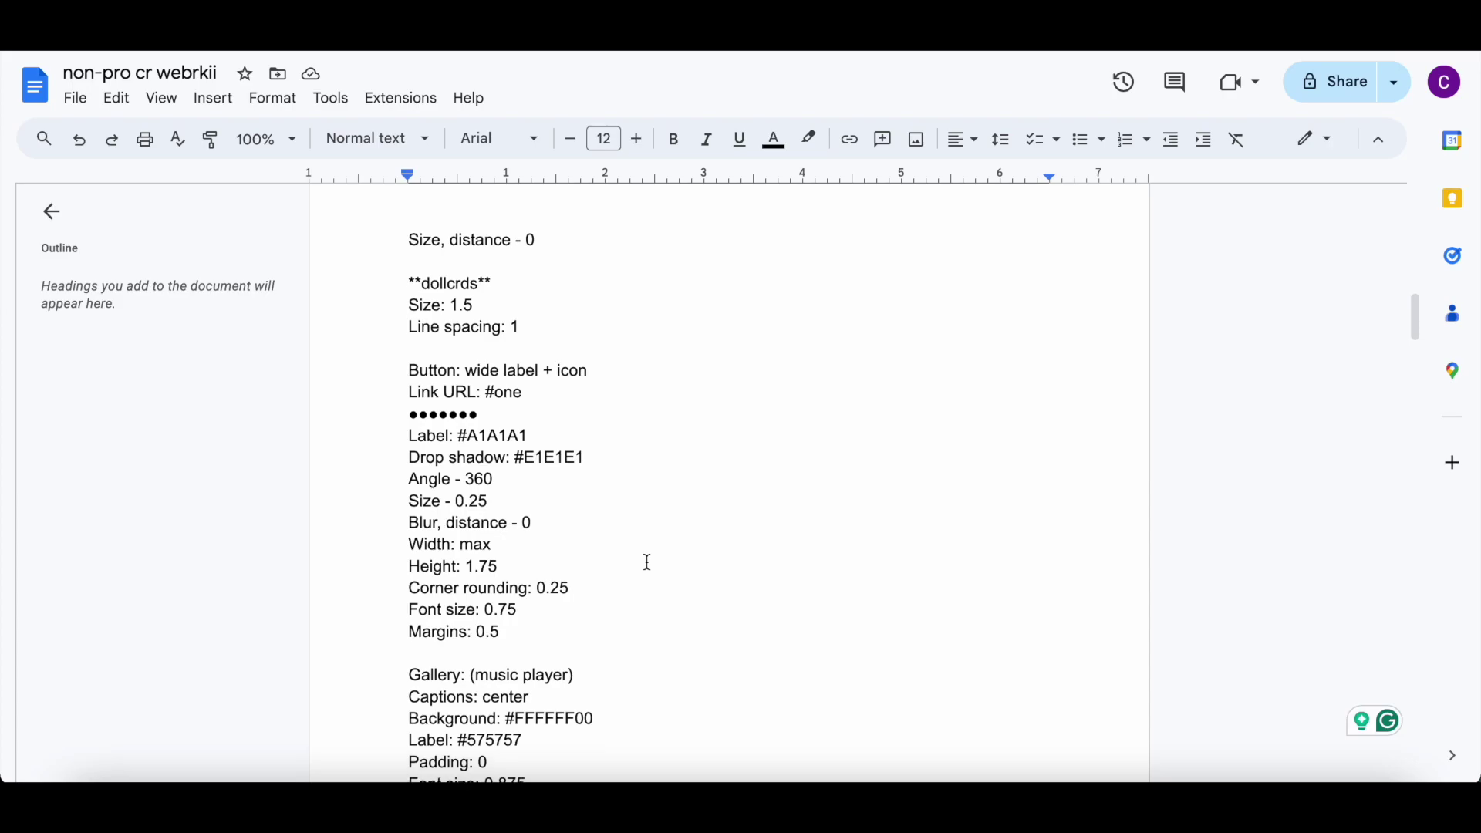
scroll(645, 562, "down", 1)
left_click_drag(514, 409, 592, 409)
right_click(638, 403)
left_click(727, 296)
key("super+Tab")
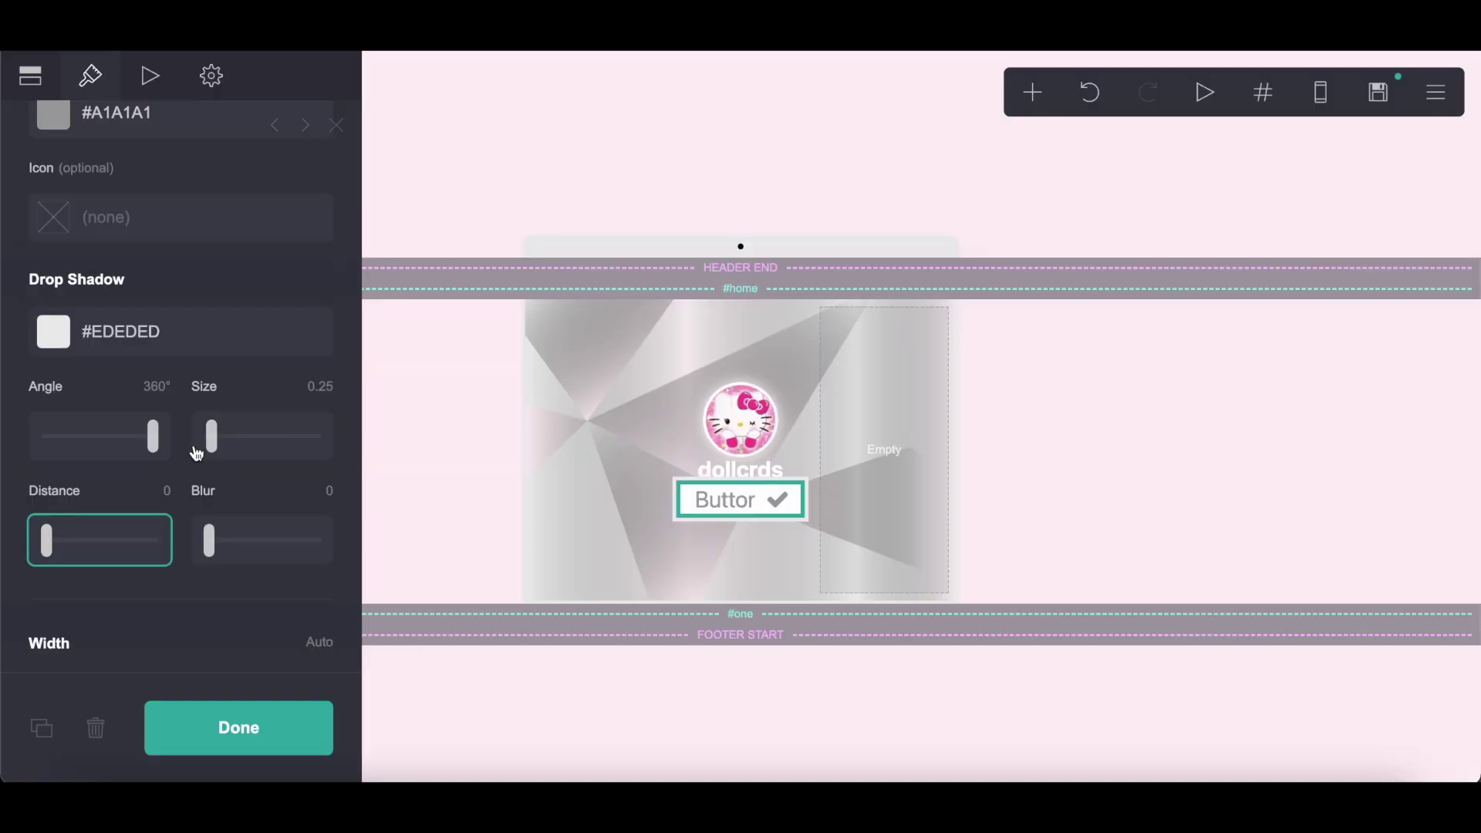
left_click(86, 333)
right_click(318, 338)
left_click(363, 468)
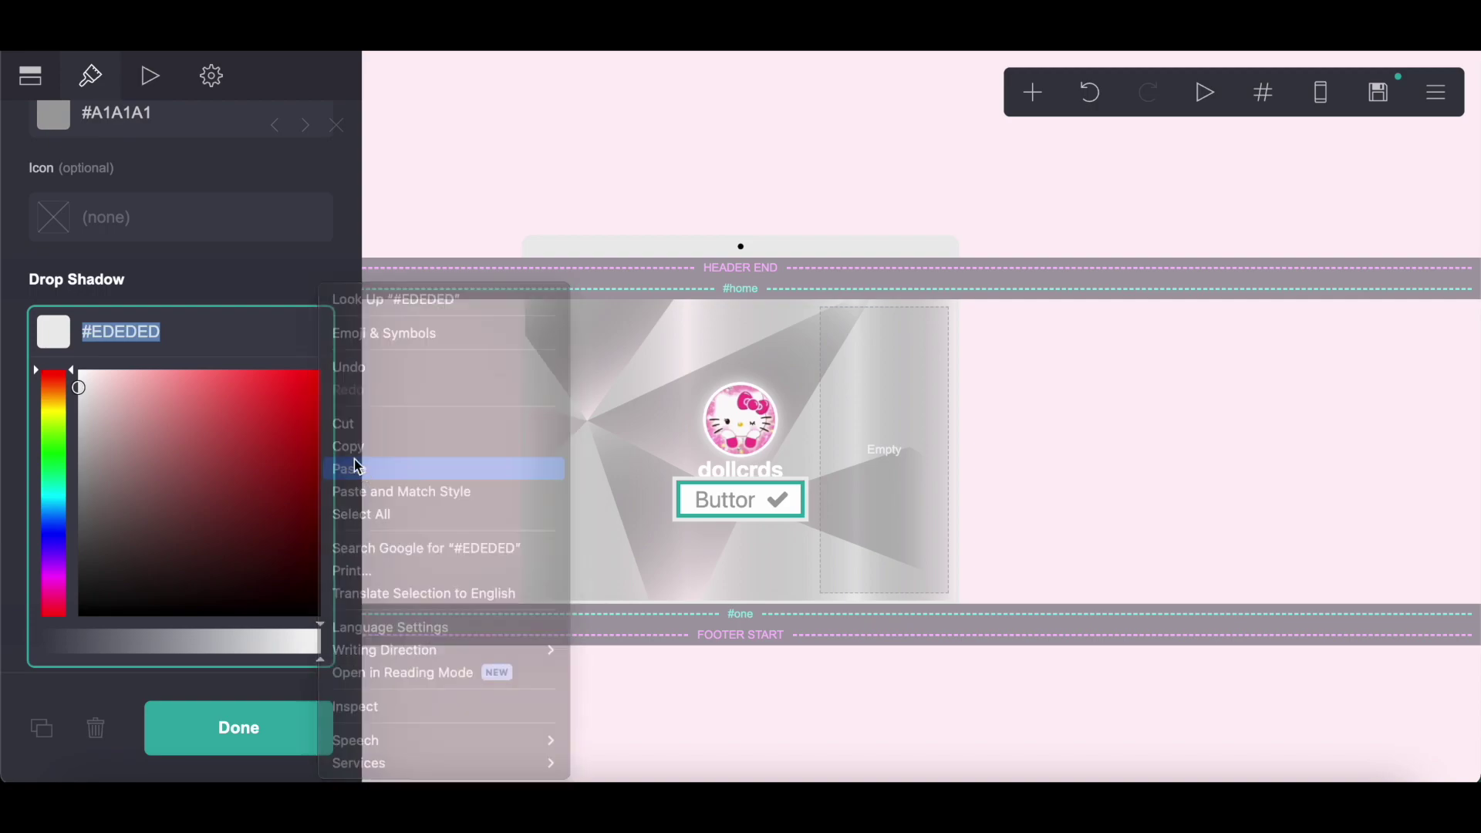
- Set the button's width to Max and its height to 1.75
scroll(227, 274, "up", 5)
scroll(230, 273, "down", 5)
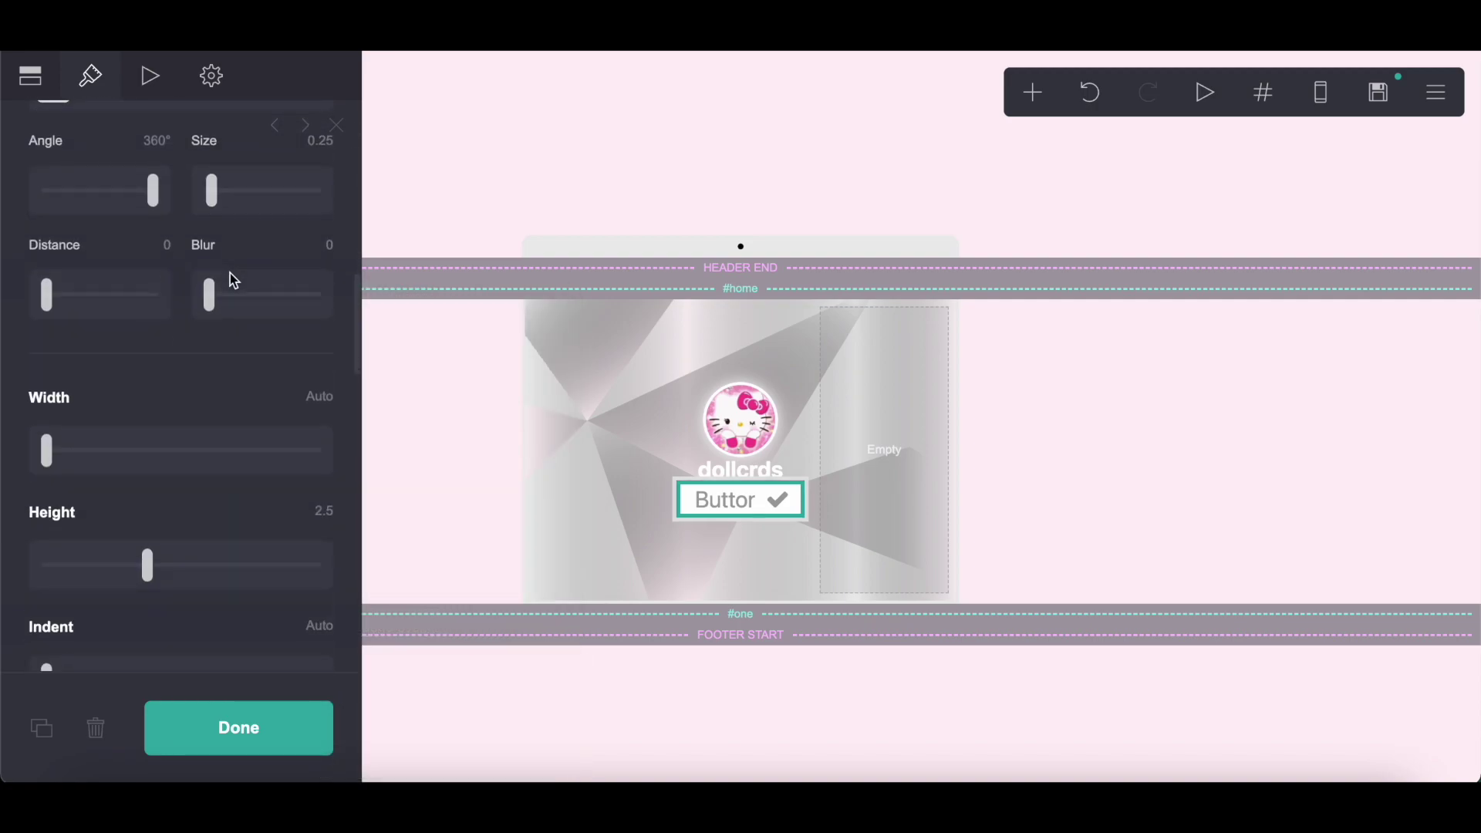
left_click_drag(45, 449, 447, 449)
left_click(324, 510)
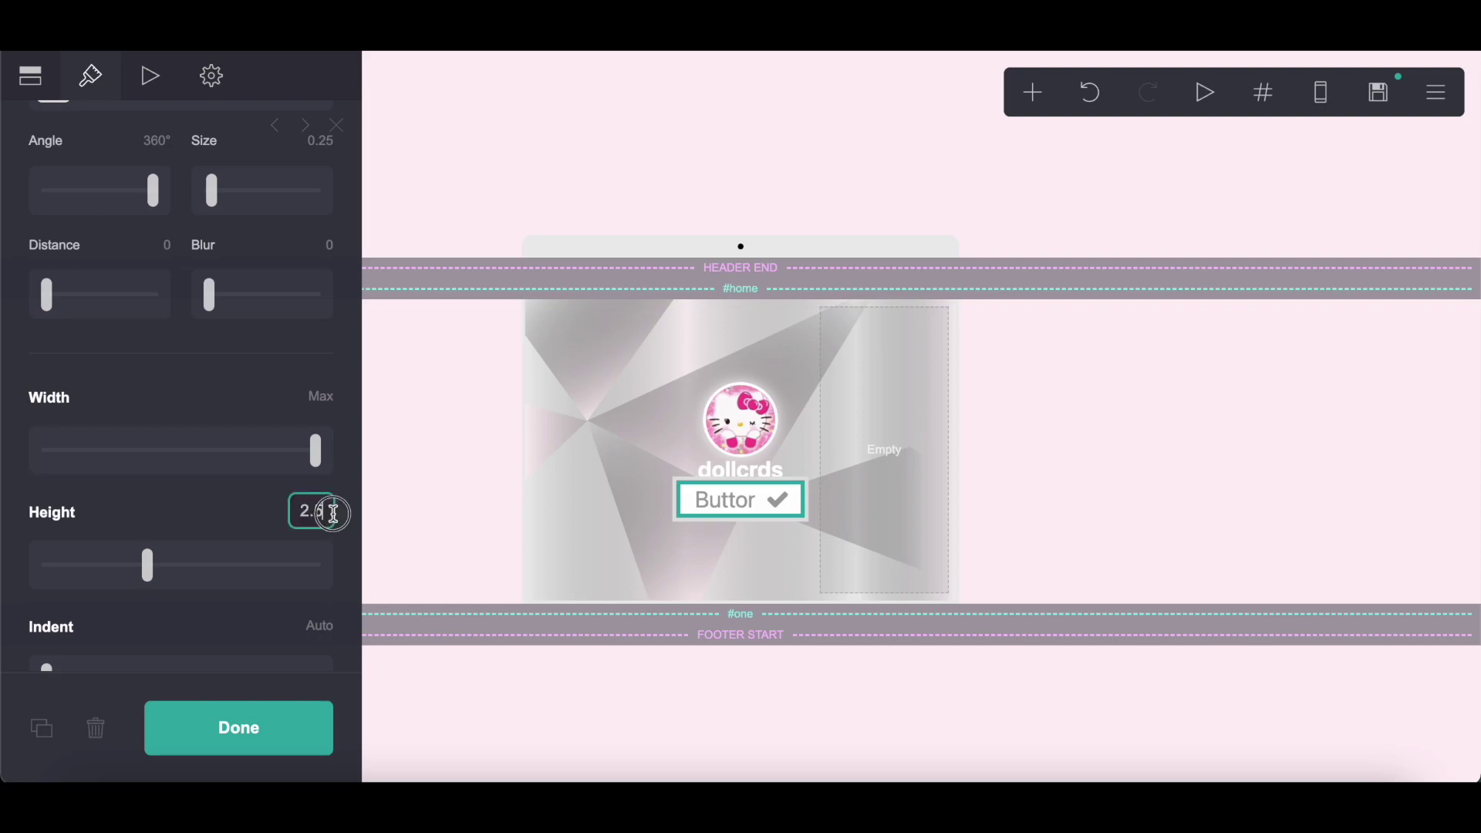
type("1.75")
key("Return")
- Set the button's corner rounding to 0.75
scroll(239, 582, "down", 3)
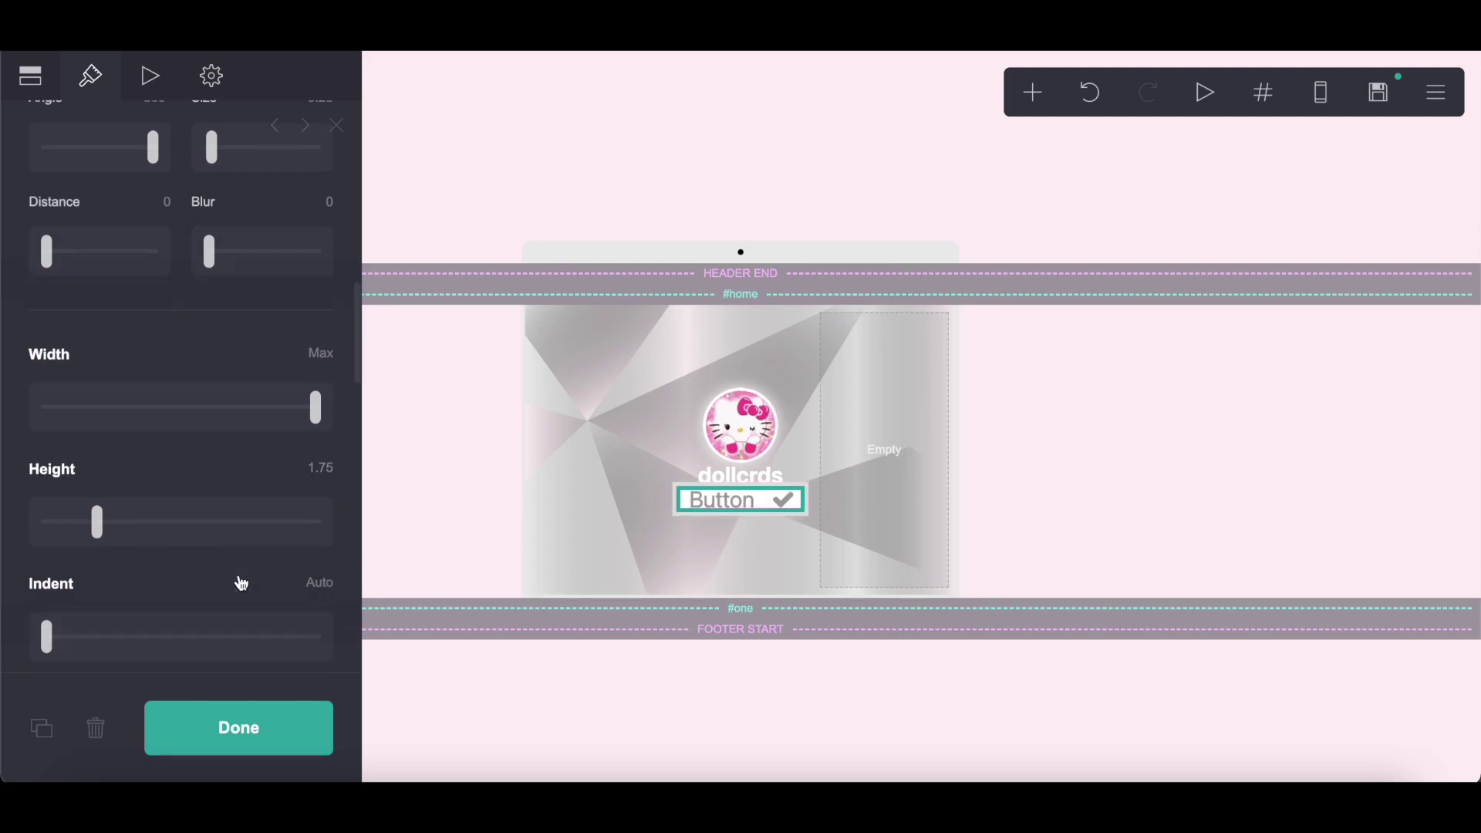
scroll(243, 583, "down", 2)
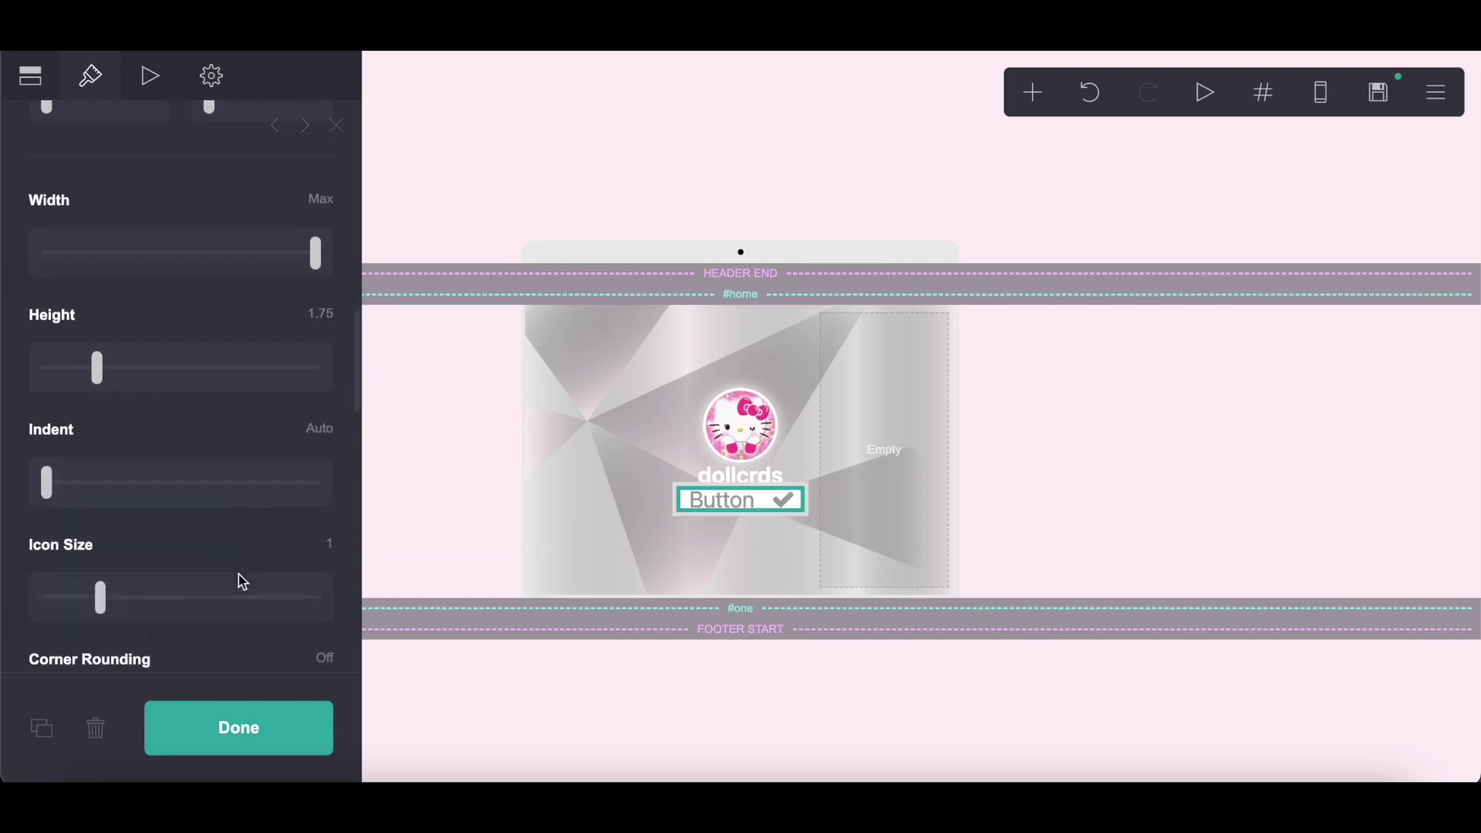
key("ctrl+Tab")
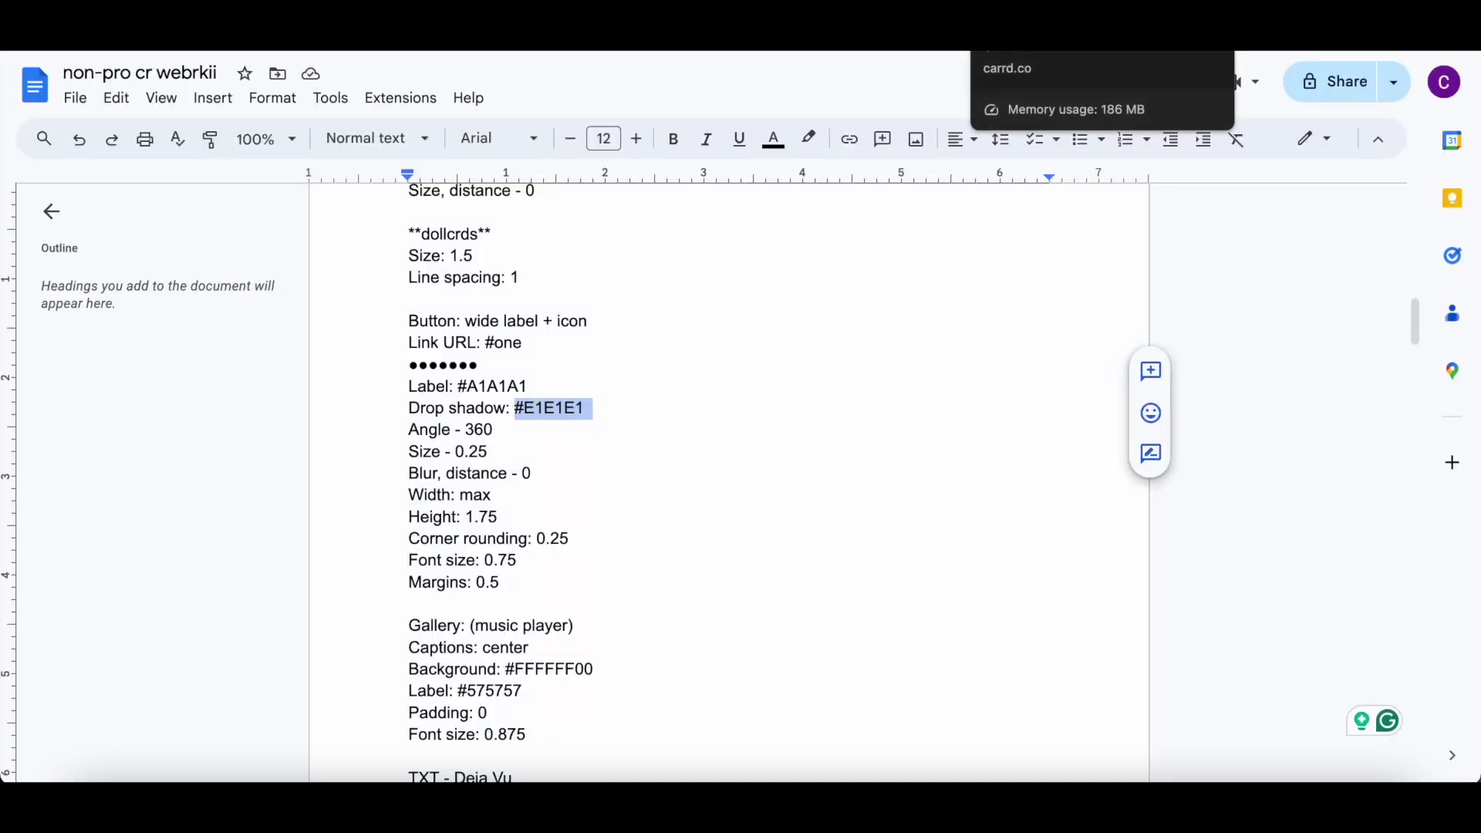
key("ctrl+shift+Tab")
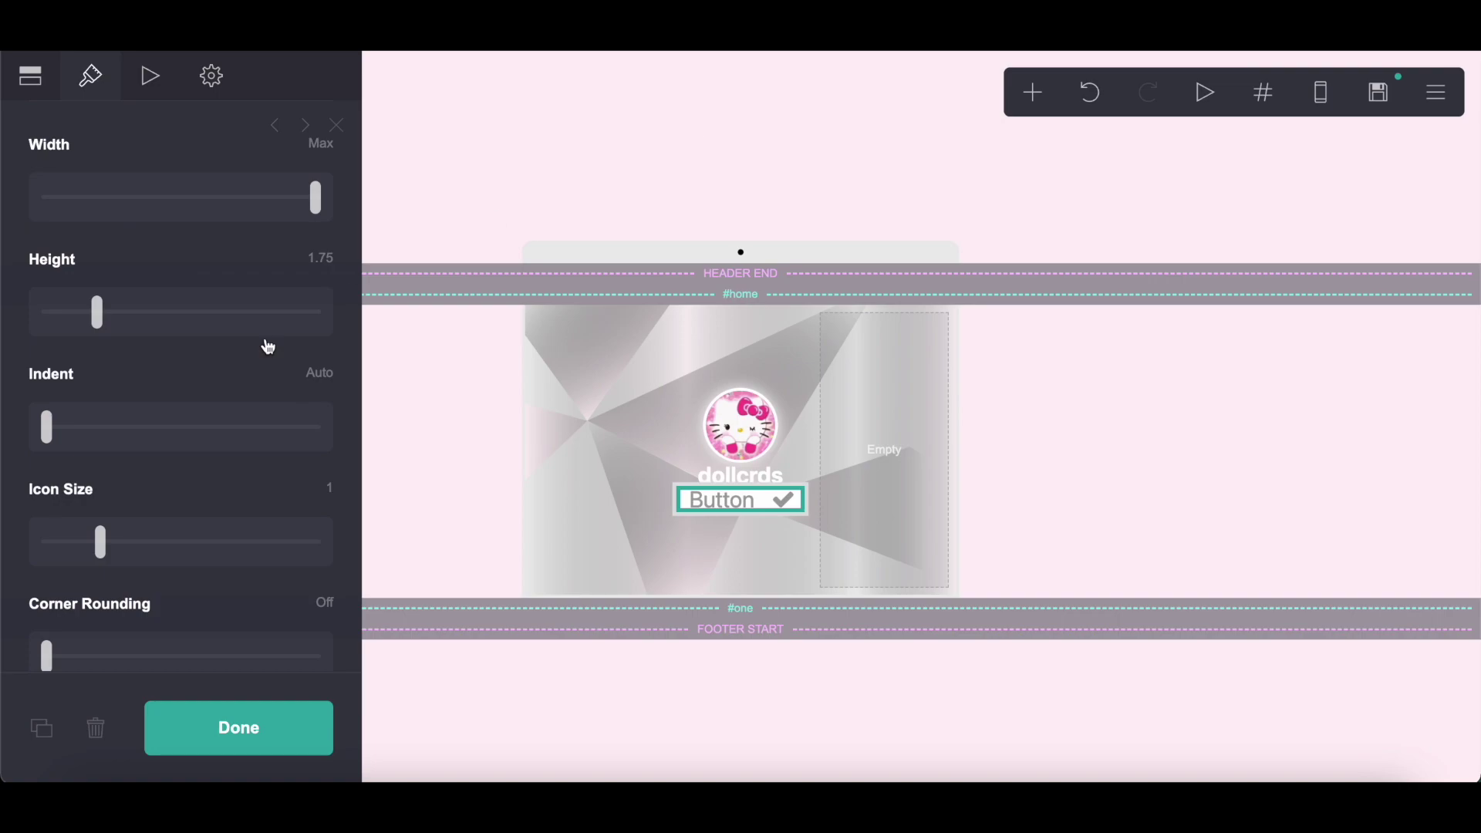
scroll(194, 408, "down", 2)
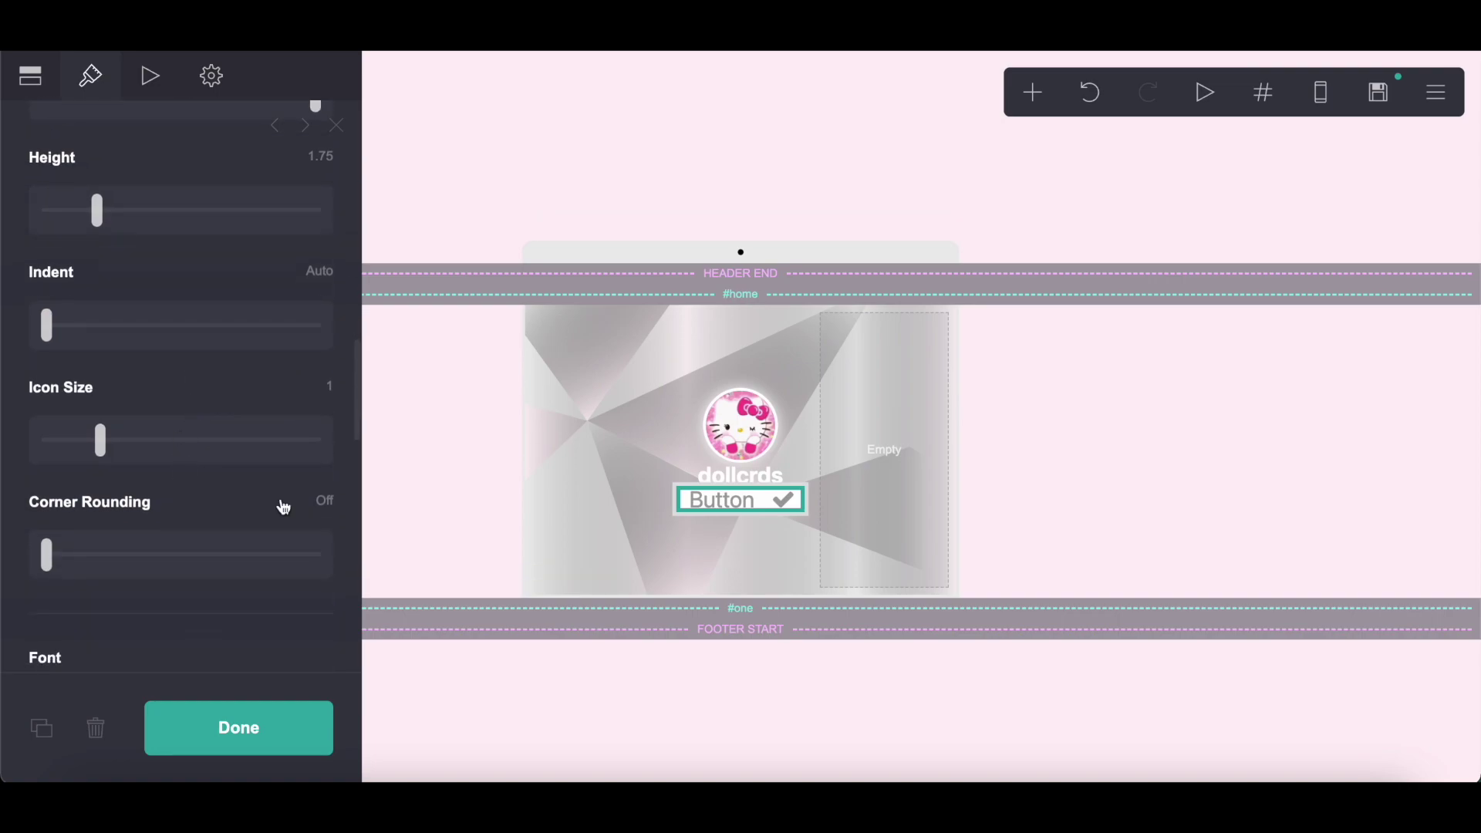
left_click(326, 509)
key("BackSpace")
type(".7")
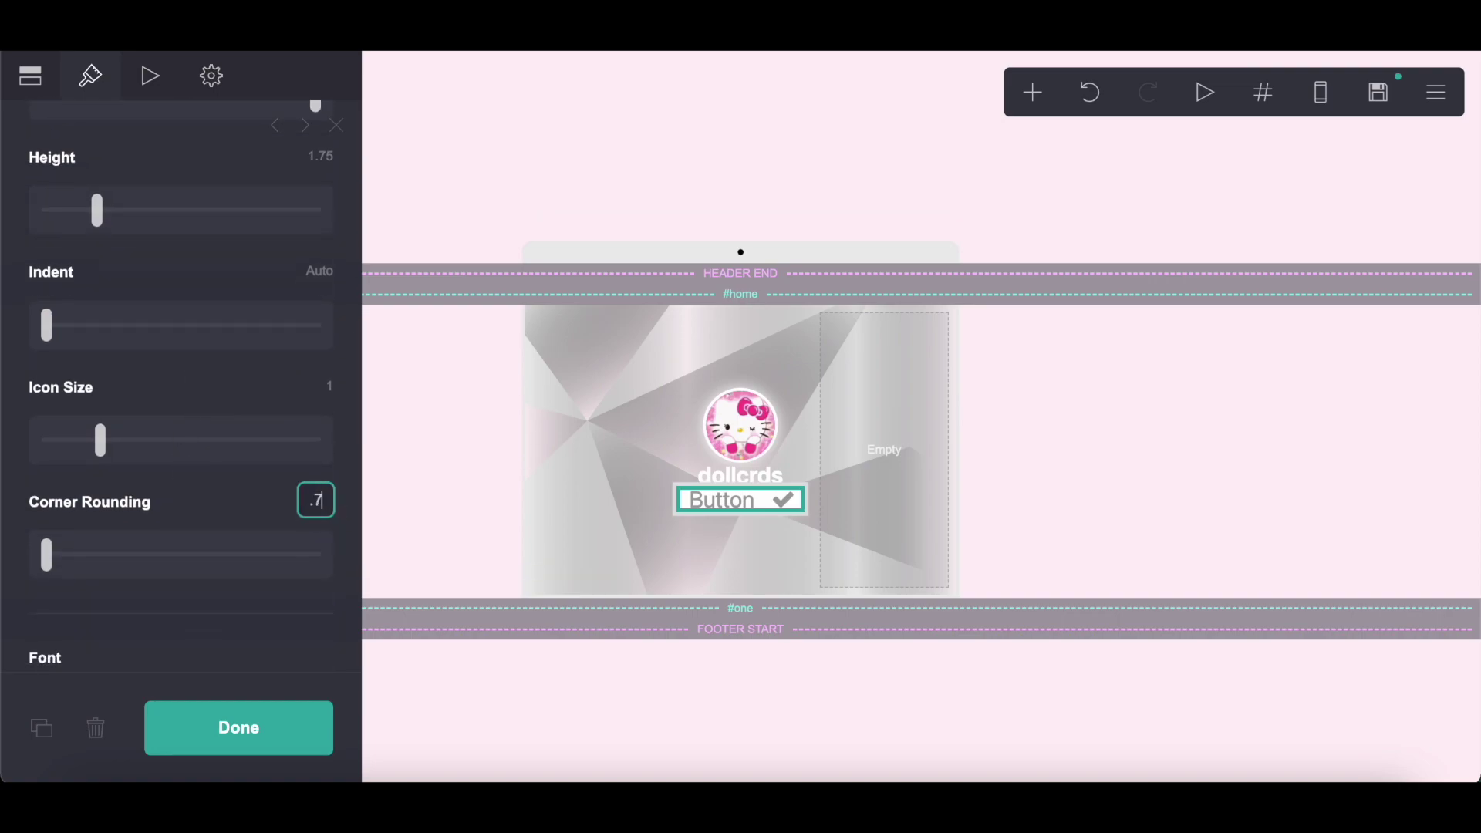
type("5")
key("Return")
- Check the notes document for the corner rounding value and set the button's corner rounding to 0.25
key("alt+Tab")
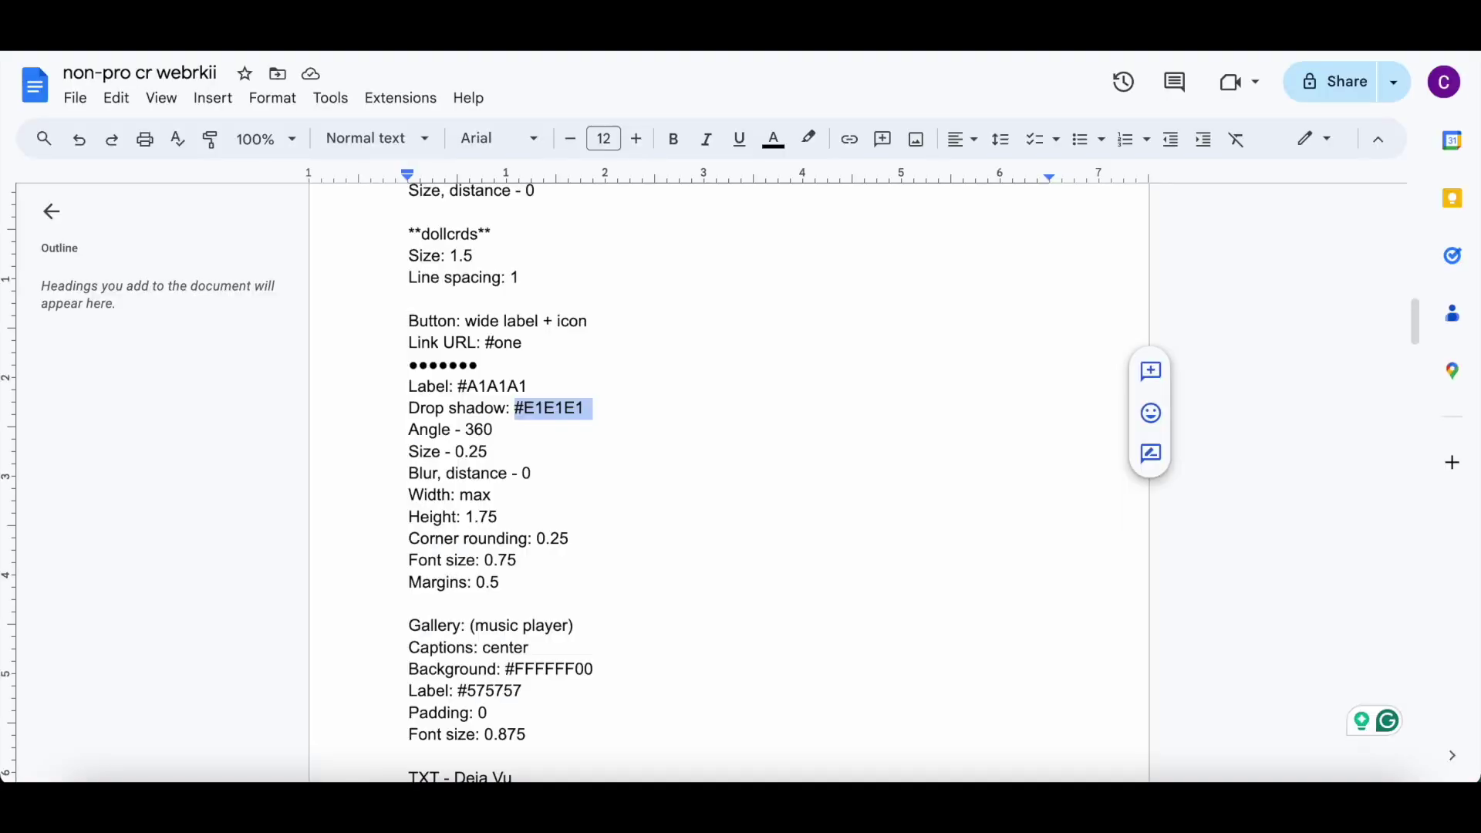
key("alt+Tab")
left_click(339, 506)
key("BackSpace")
type(".25")
key("Return")
- Set the button's font size to 0.75 and its margins to 0.5
scroll(224, 563, "down", 4)
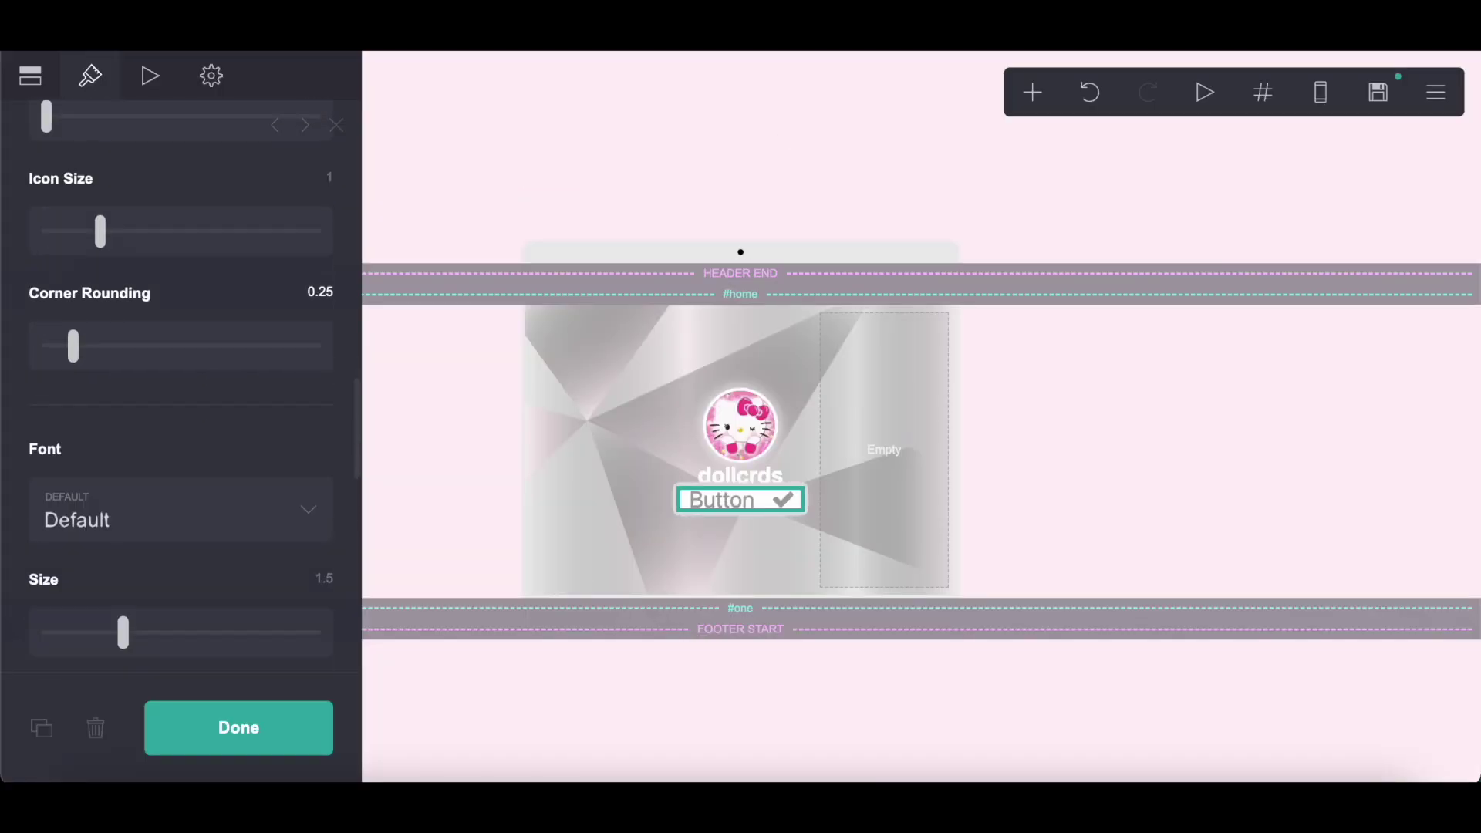
left_click_drag(123, 562, 67, 568)
scroll(67, 568, "down", 5)
scroll(67, 568, "down", 3)
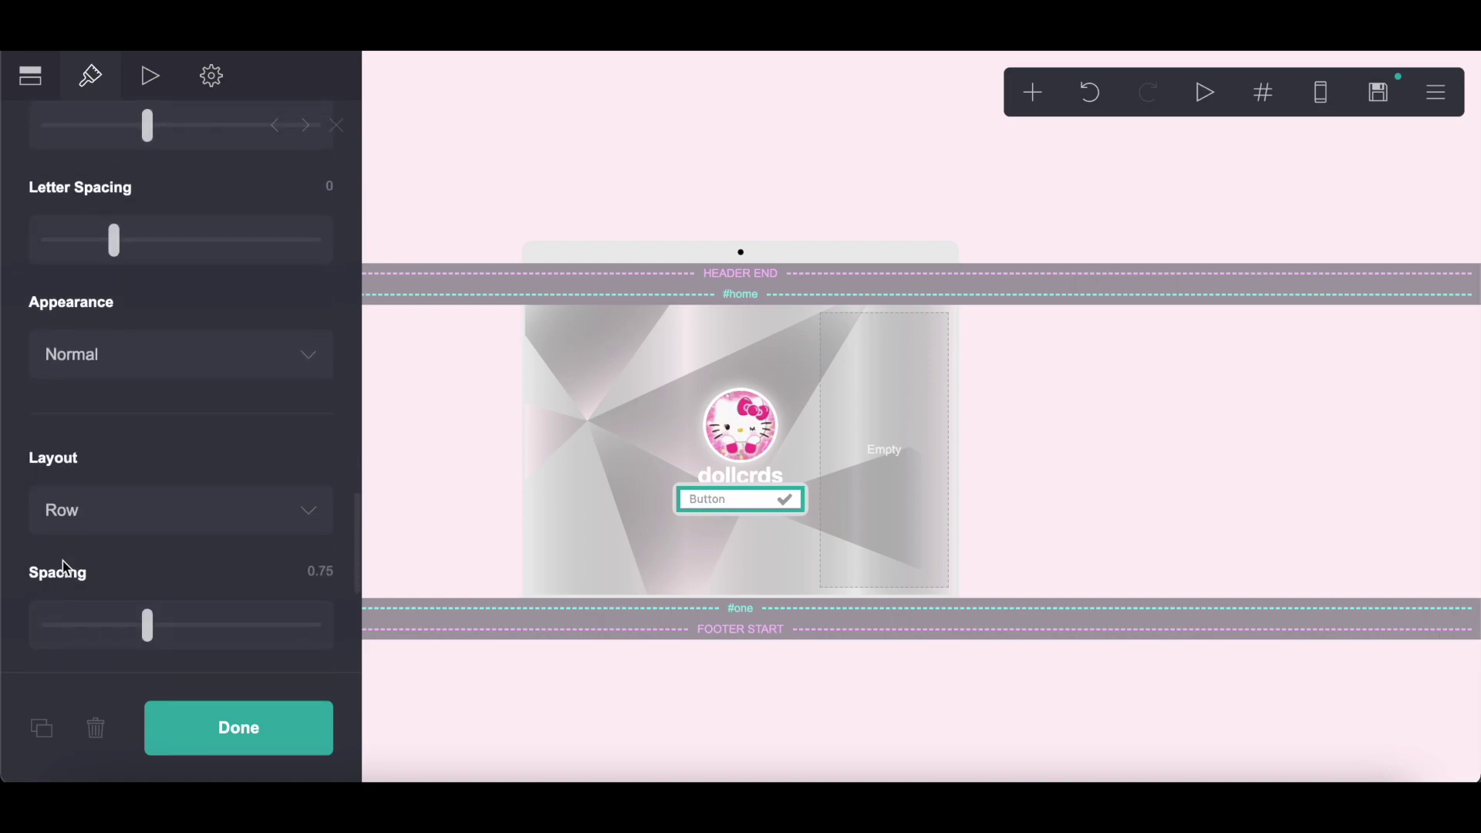
scroll(116, 555, "down", 3)
left_click_drag(46, 521, 78, 524)
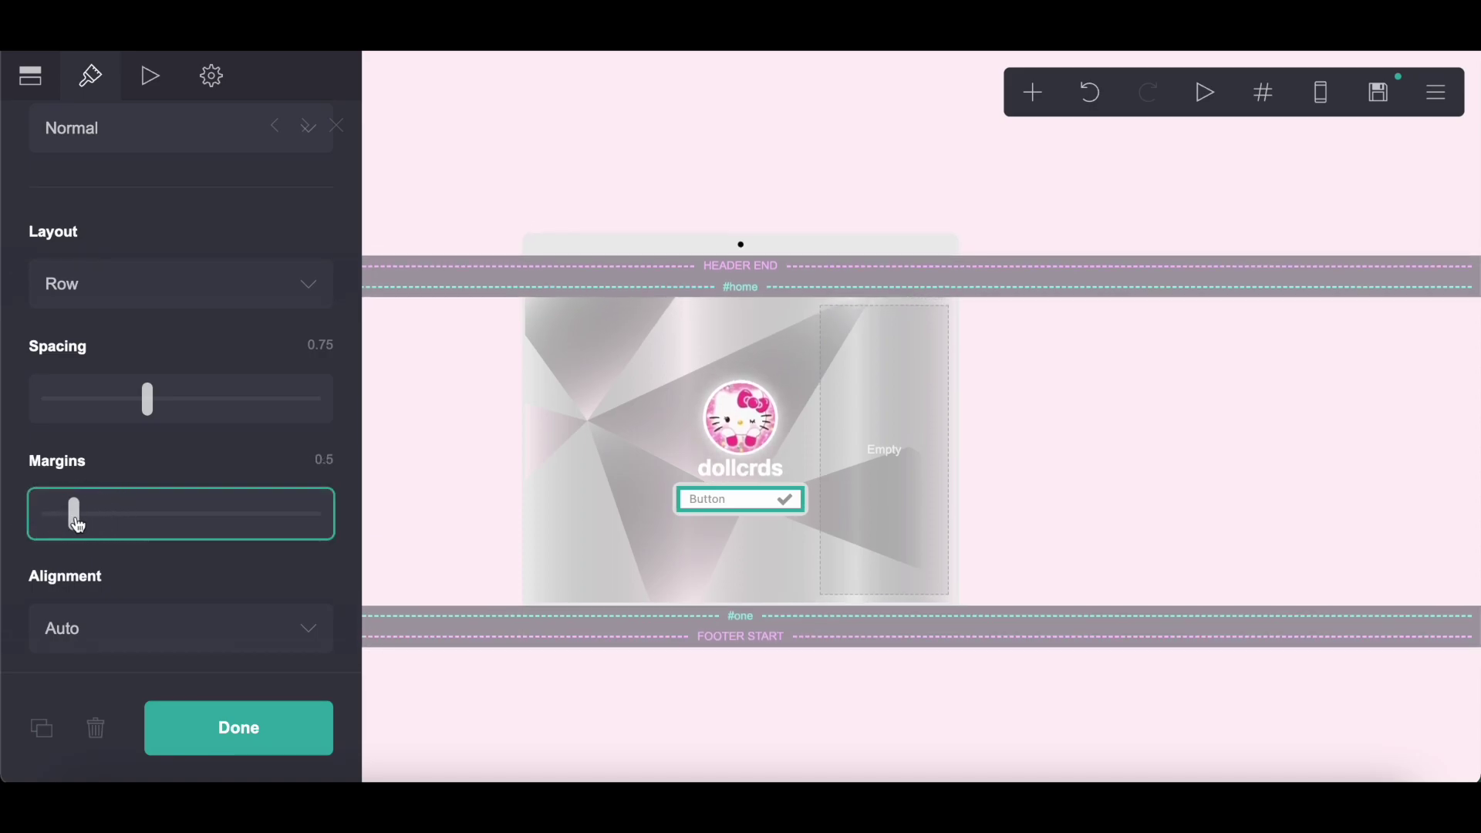
- Copy the ●●●●●●● label text from the notes document and return to the Carrd editor
key("alt+Tab")
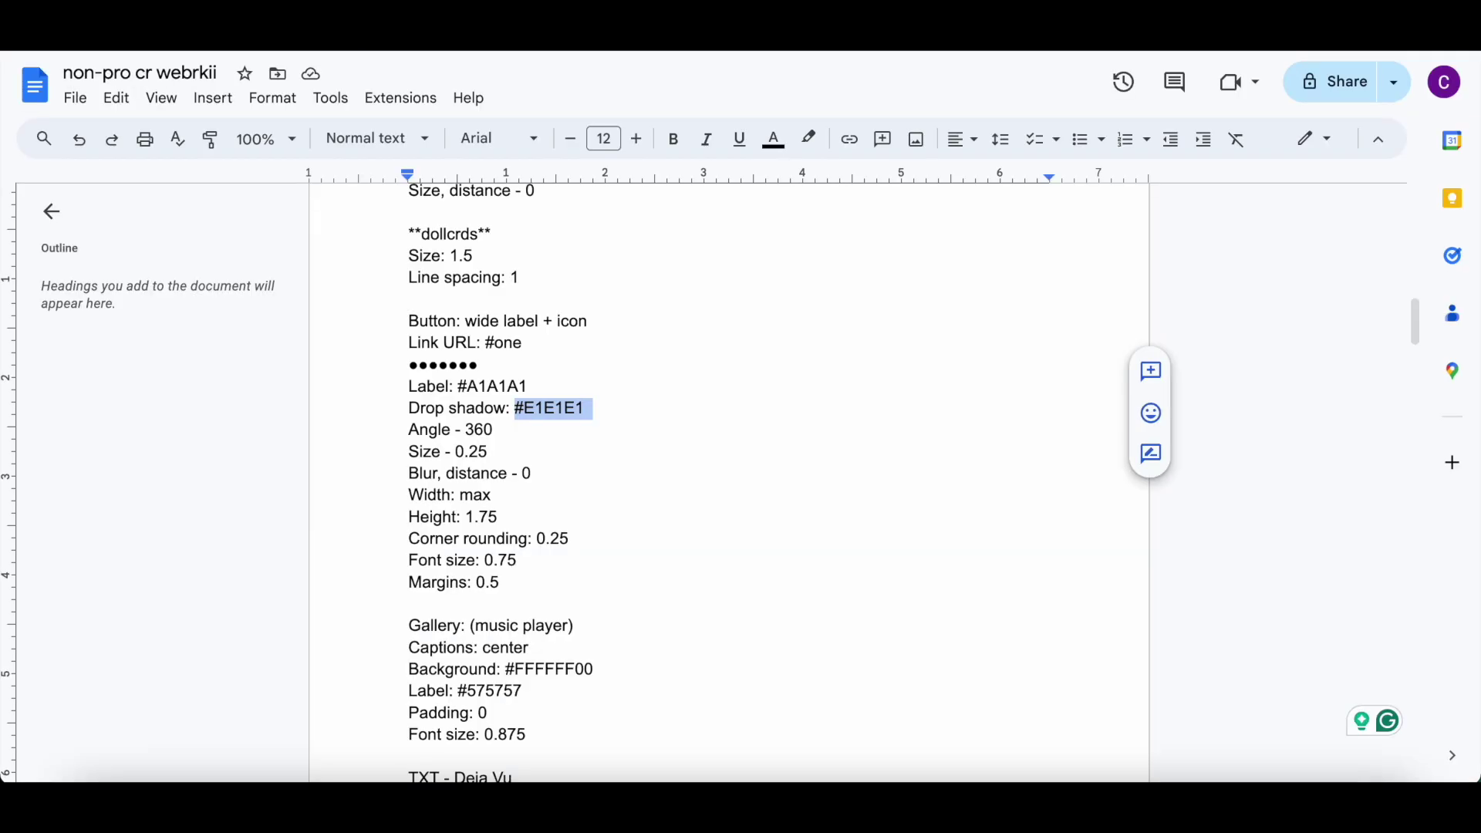
left_click_drag(395, 349, 545, 368)
right_click(544, 364)
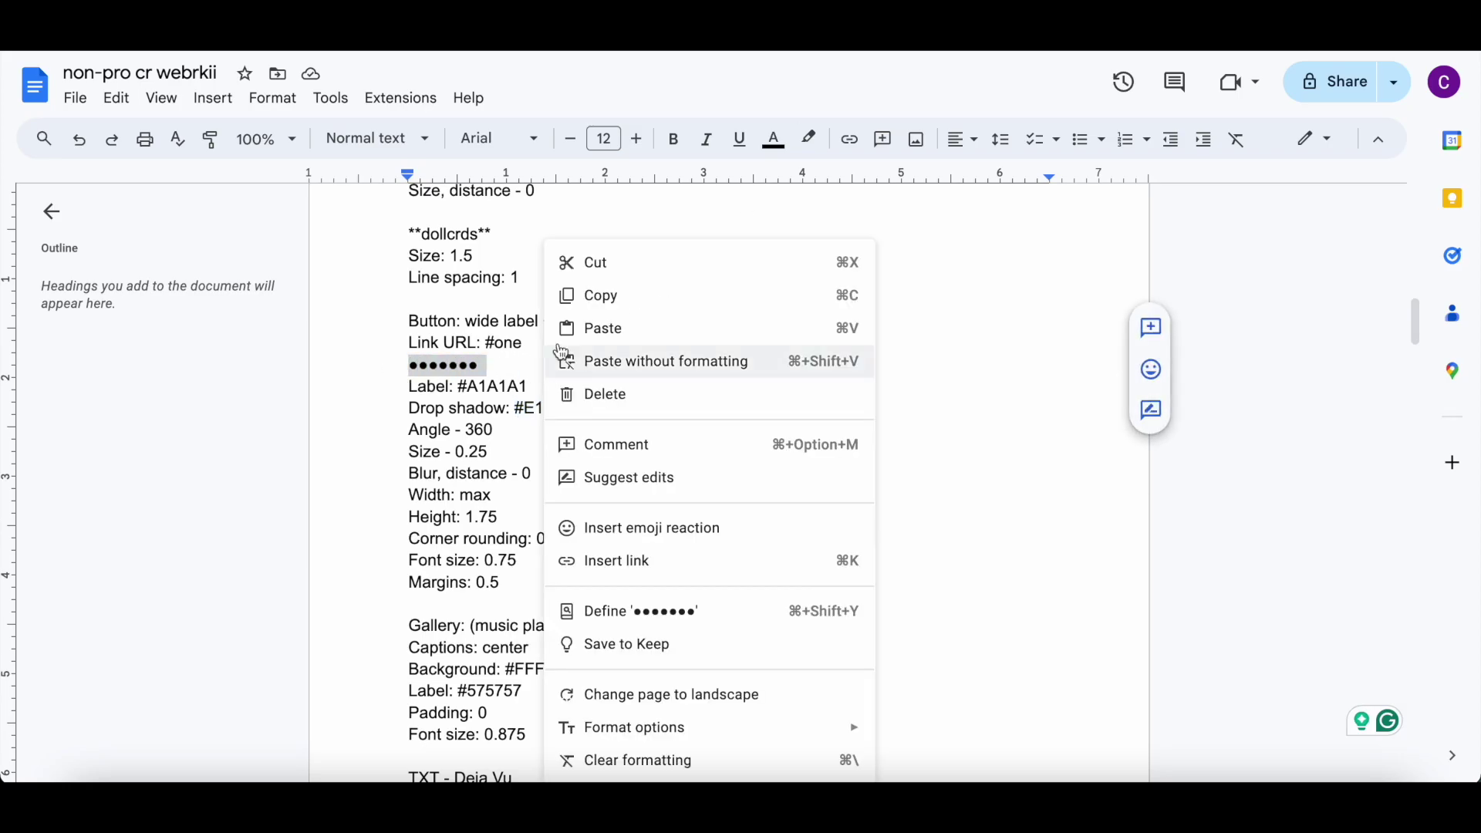
left_click(617, 291)
key("alt+Tab")
- Link the button to #one and change its icon to User (Alt)
left_click(30, 76)
left_click(137, 271)
left_click_drag(59, 588, 308, 588)
type("#one")
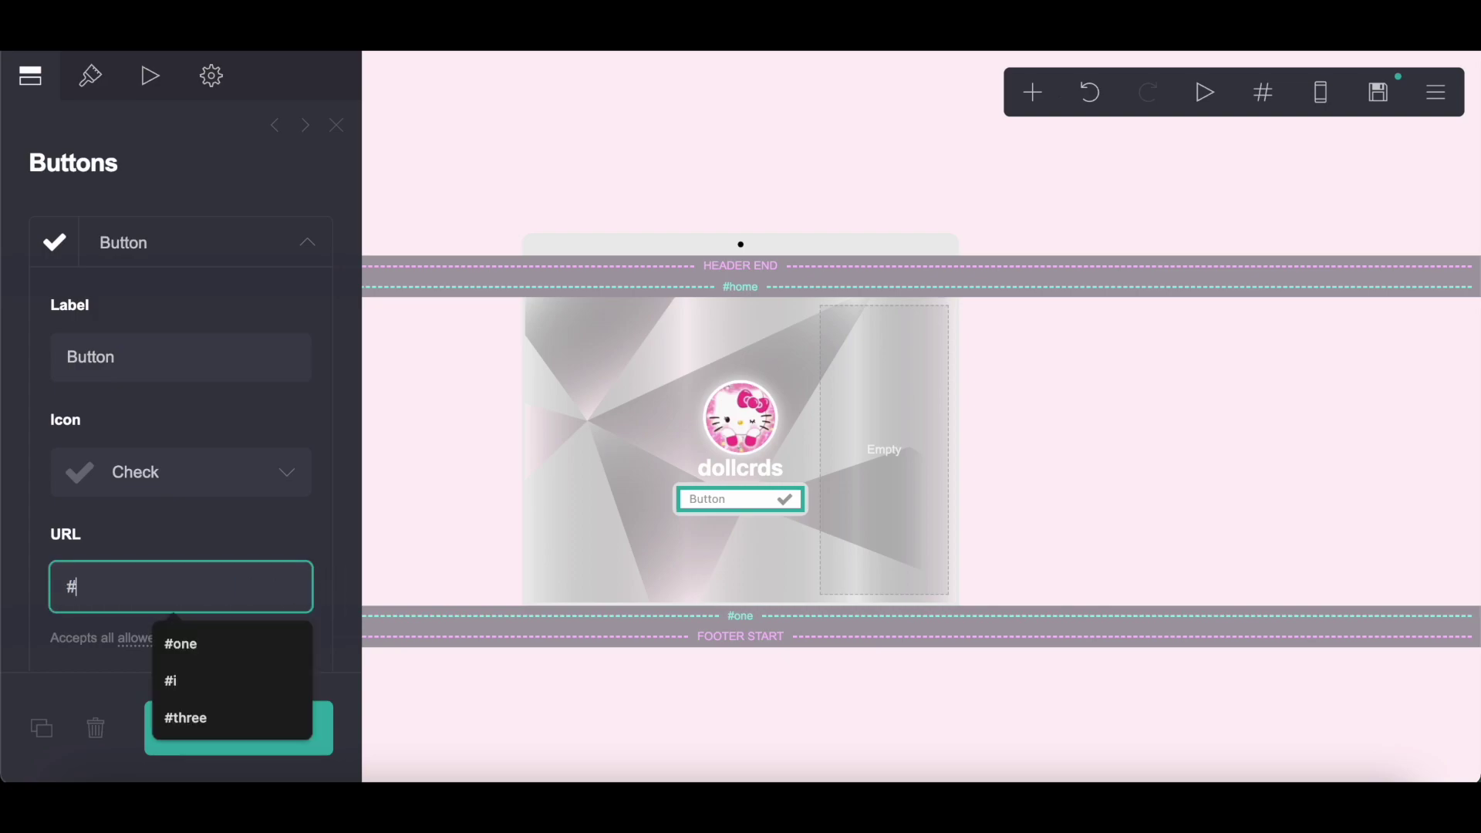
left_click(245, 475)
scroll(242, 473, "down", 15)
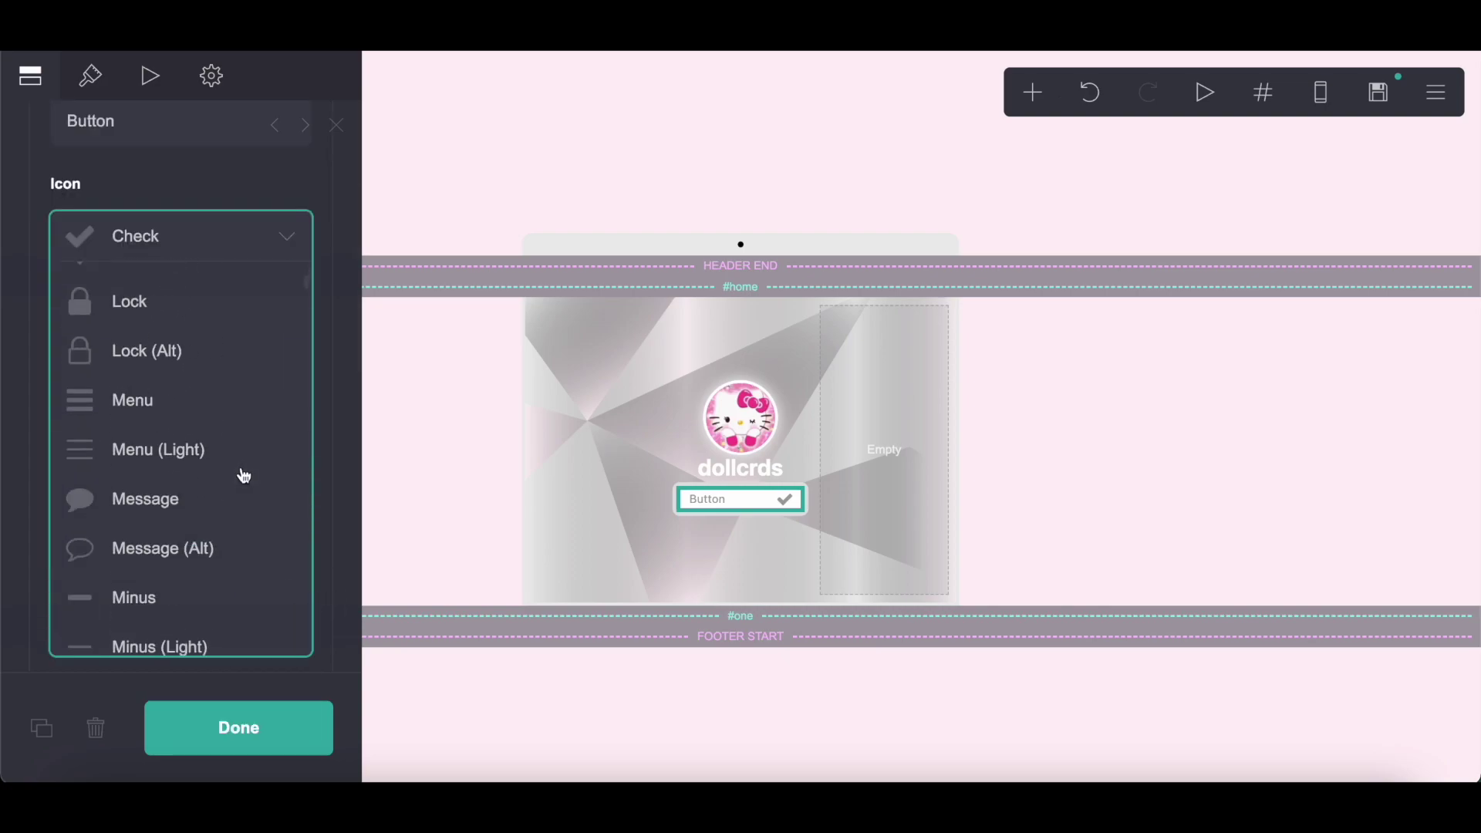
left_click(222, 438)
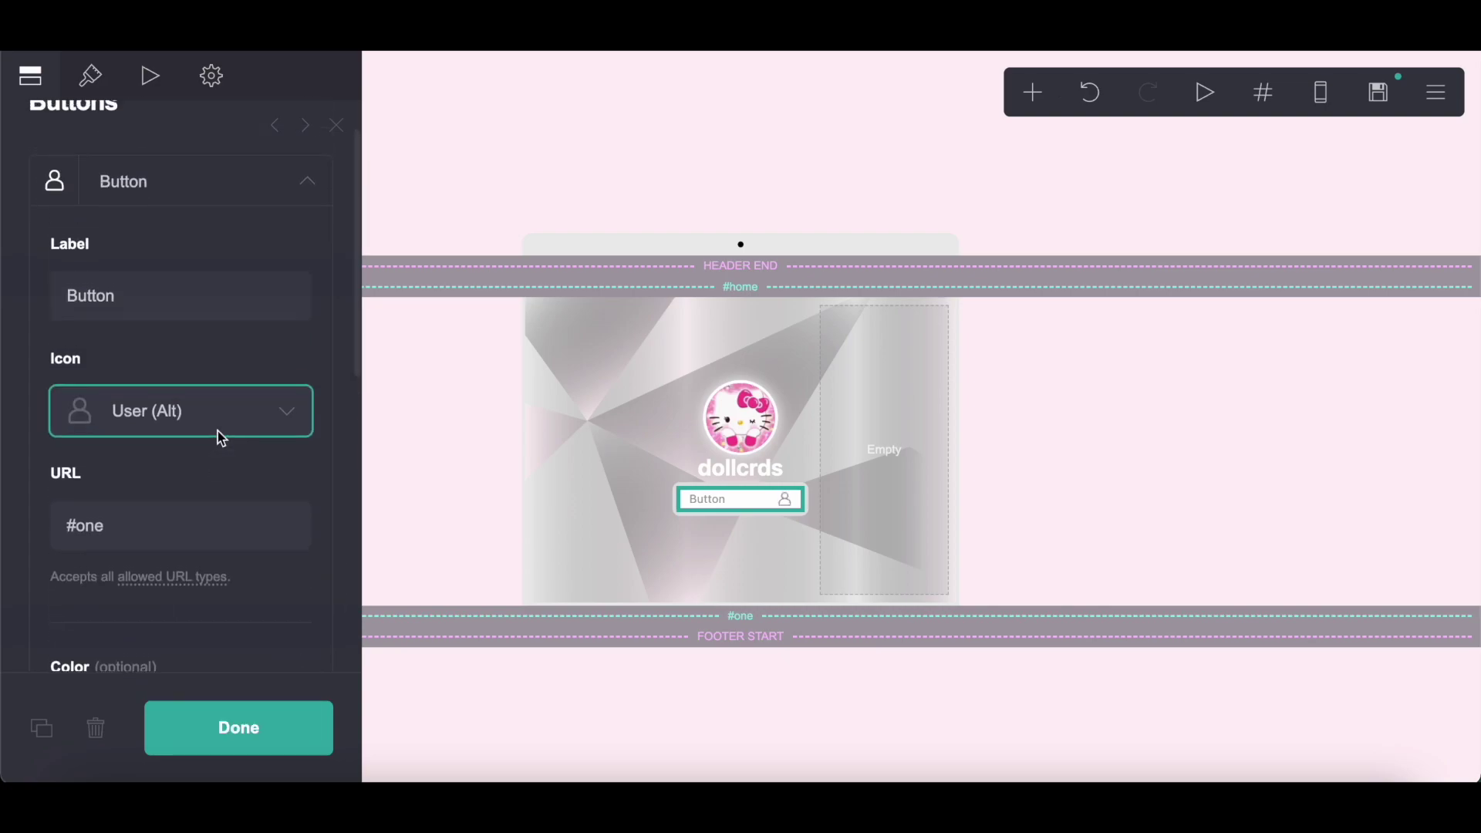
- Replace the button's label with the copied ●●●●●●● text and finish editing the button
left_click_drag(62, 321, 224, 327)
right_click(225, 327)
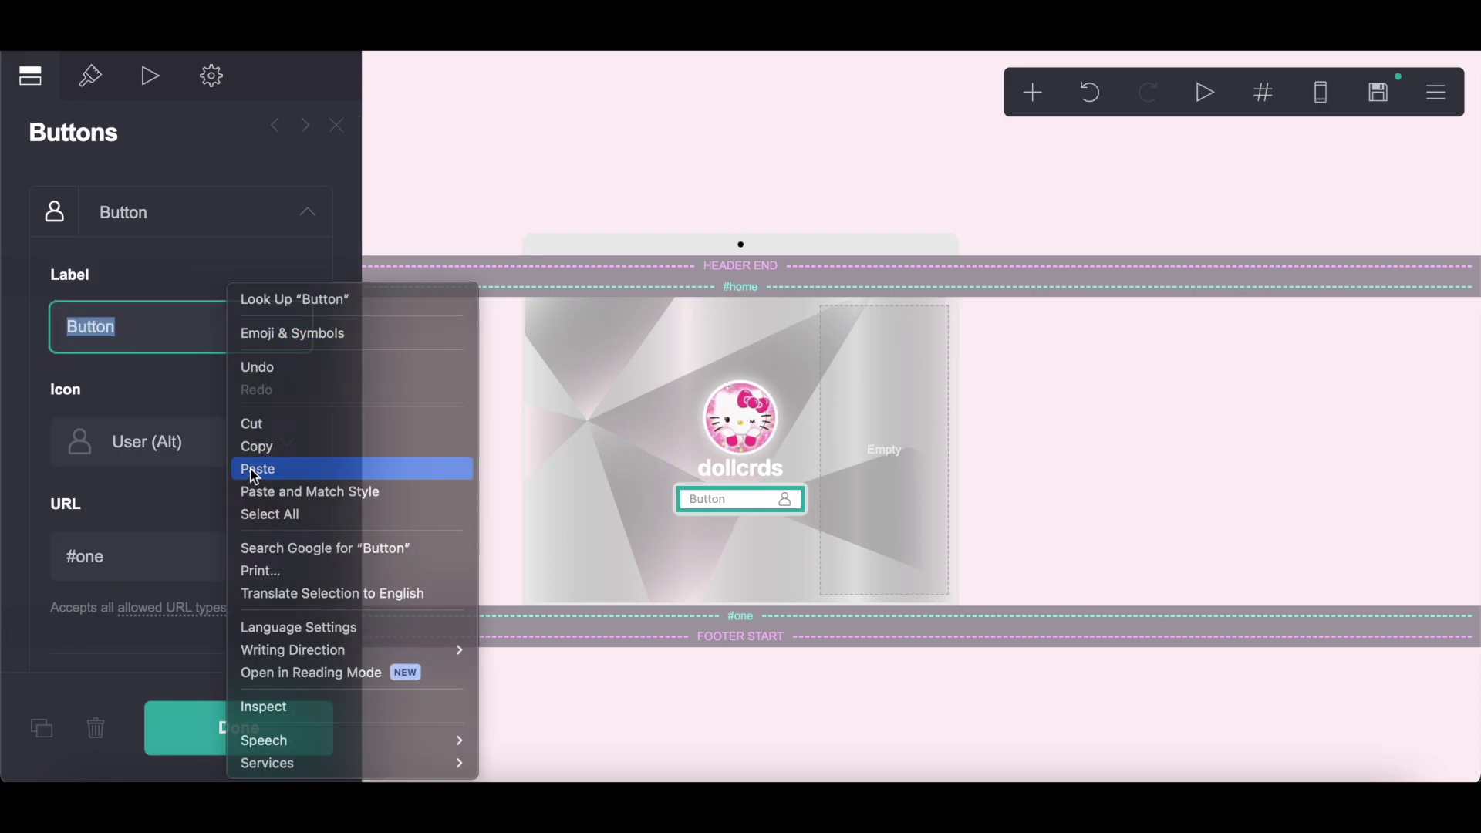
left_click(259, 469)
left_click(224, 742)
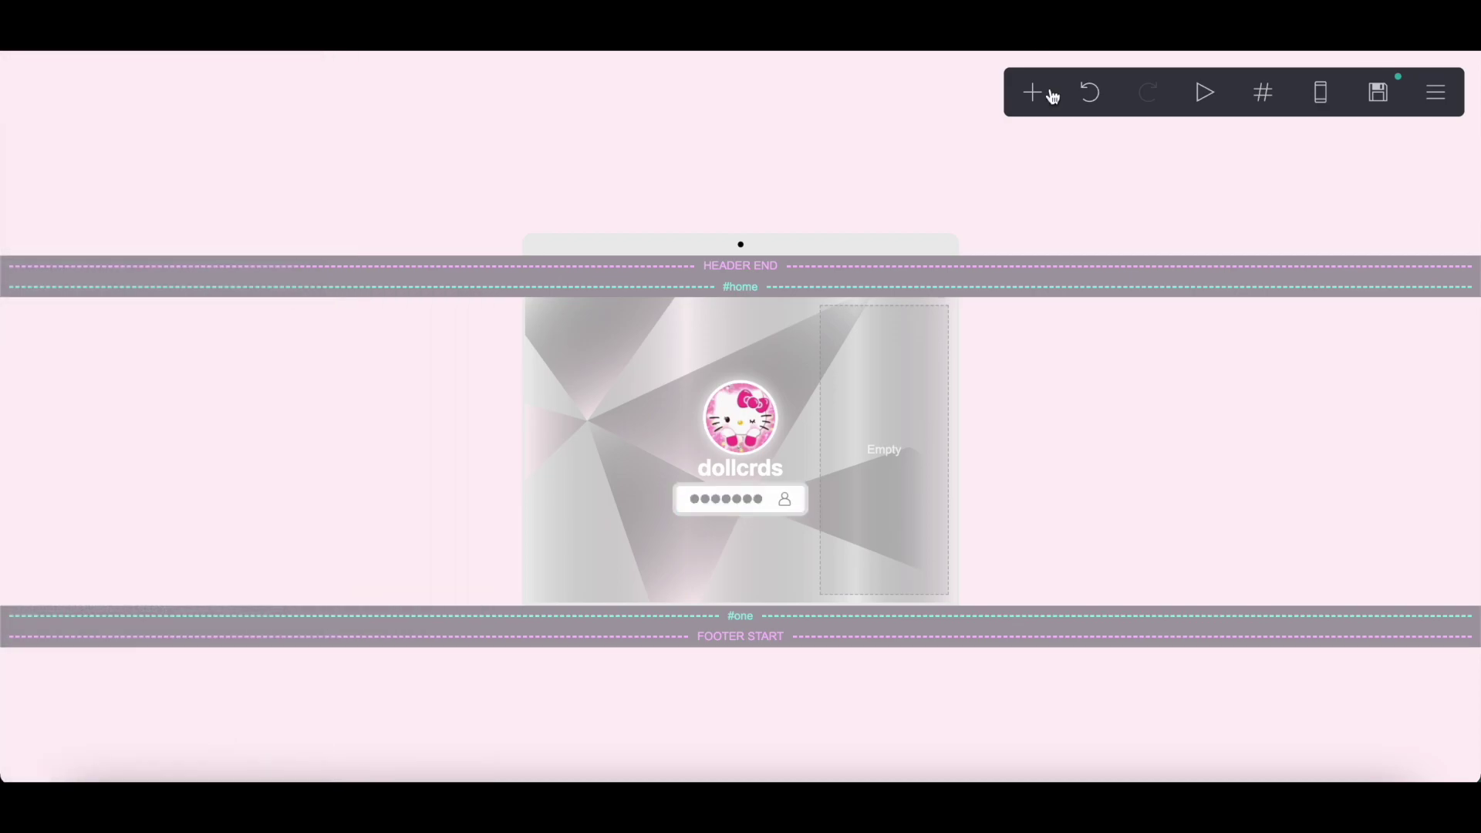
- Look up the music player gallery settings in the notes document and return to the Carrd editor
key("alt+Tab")
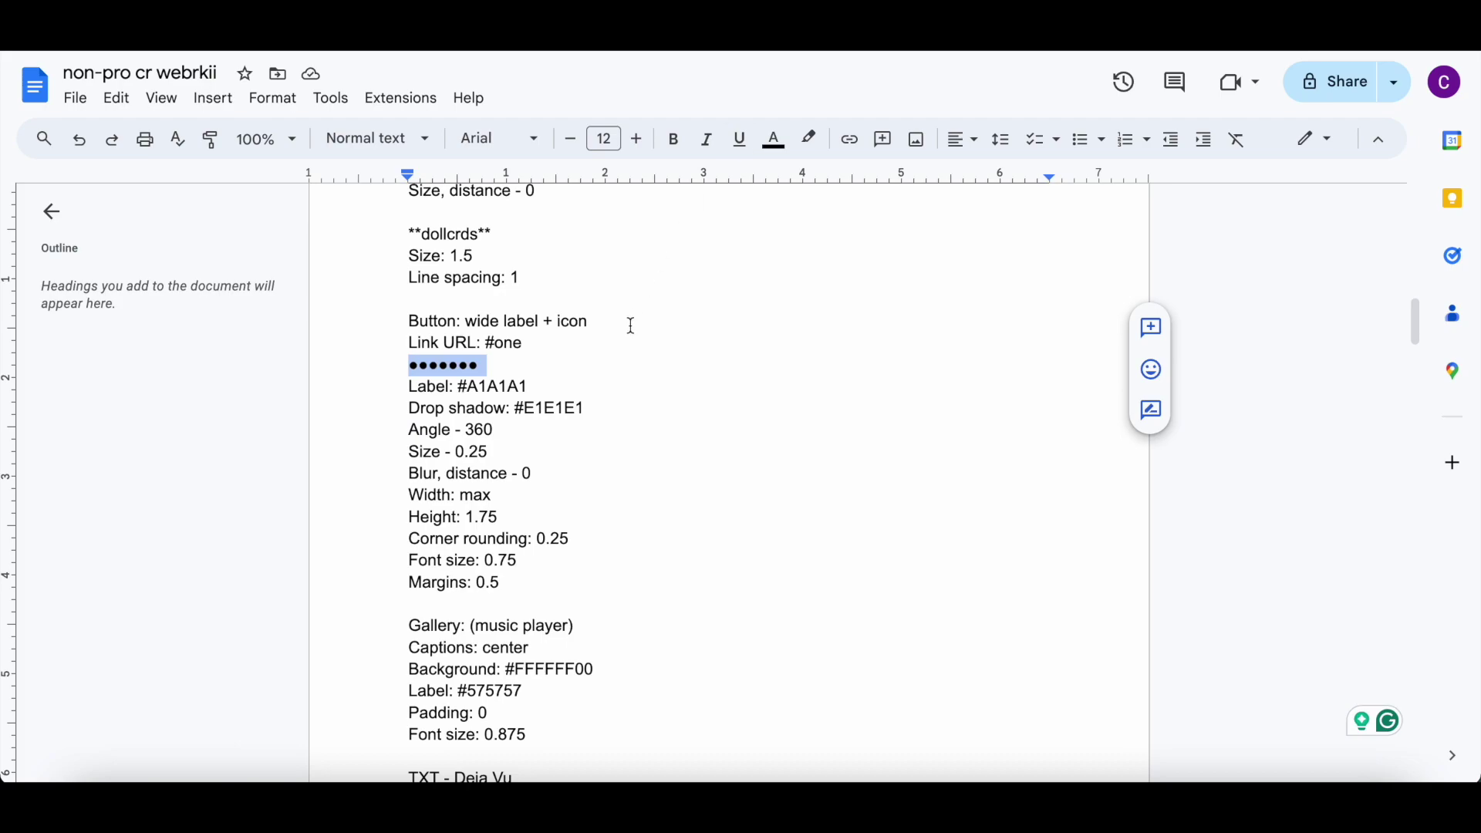
scroll(631, 325, "down", 3)
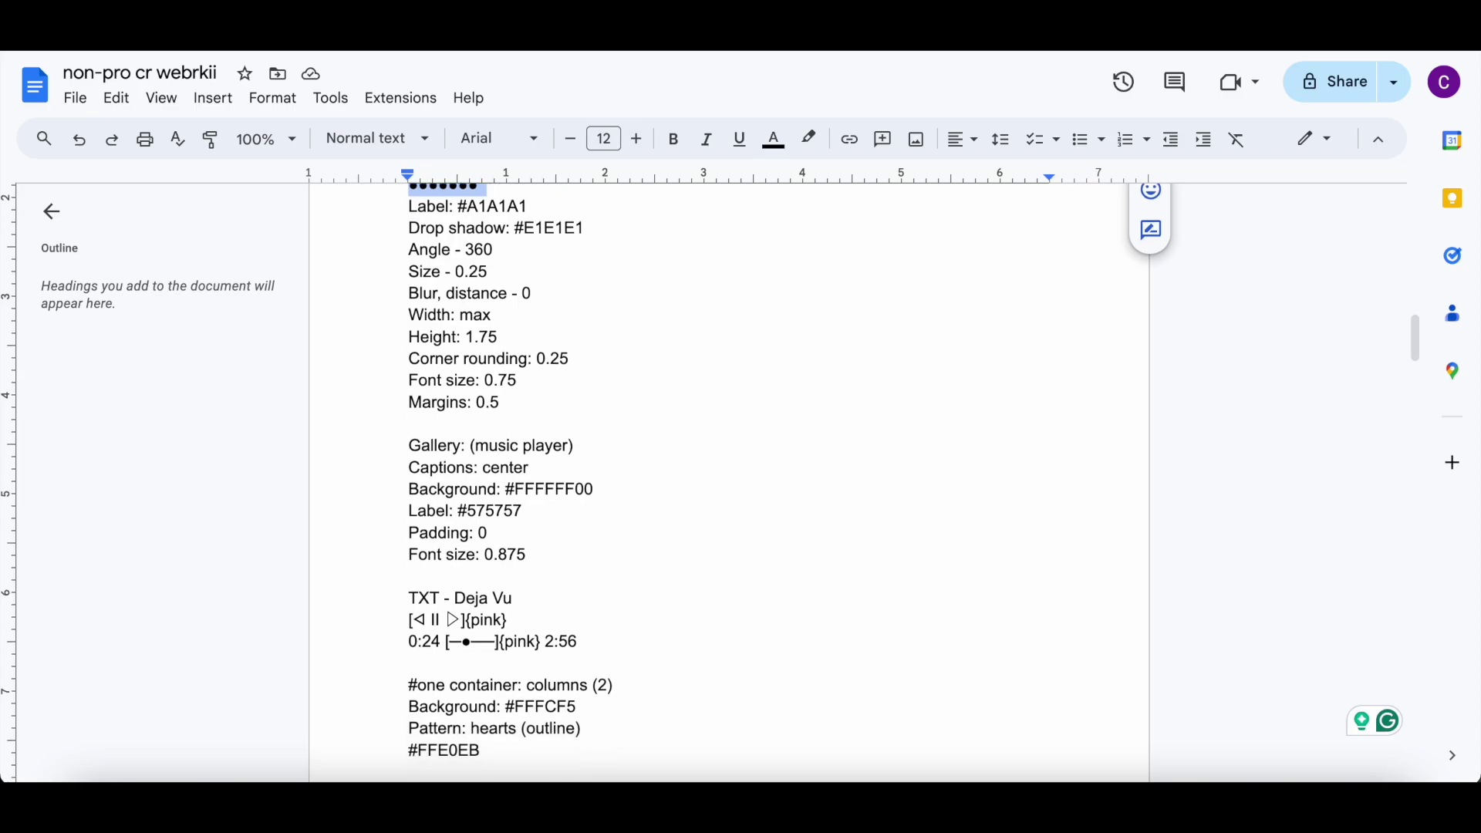
key("alt+Tab")
left_click(1032, 96)
left_click(810, 216)
left_click_drag(789, 628, 748, 658)
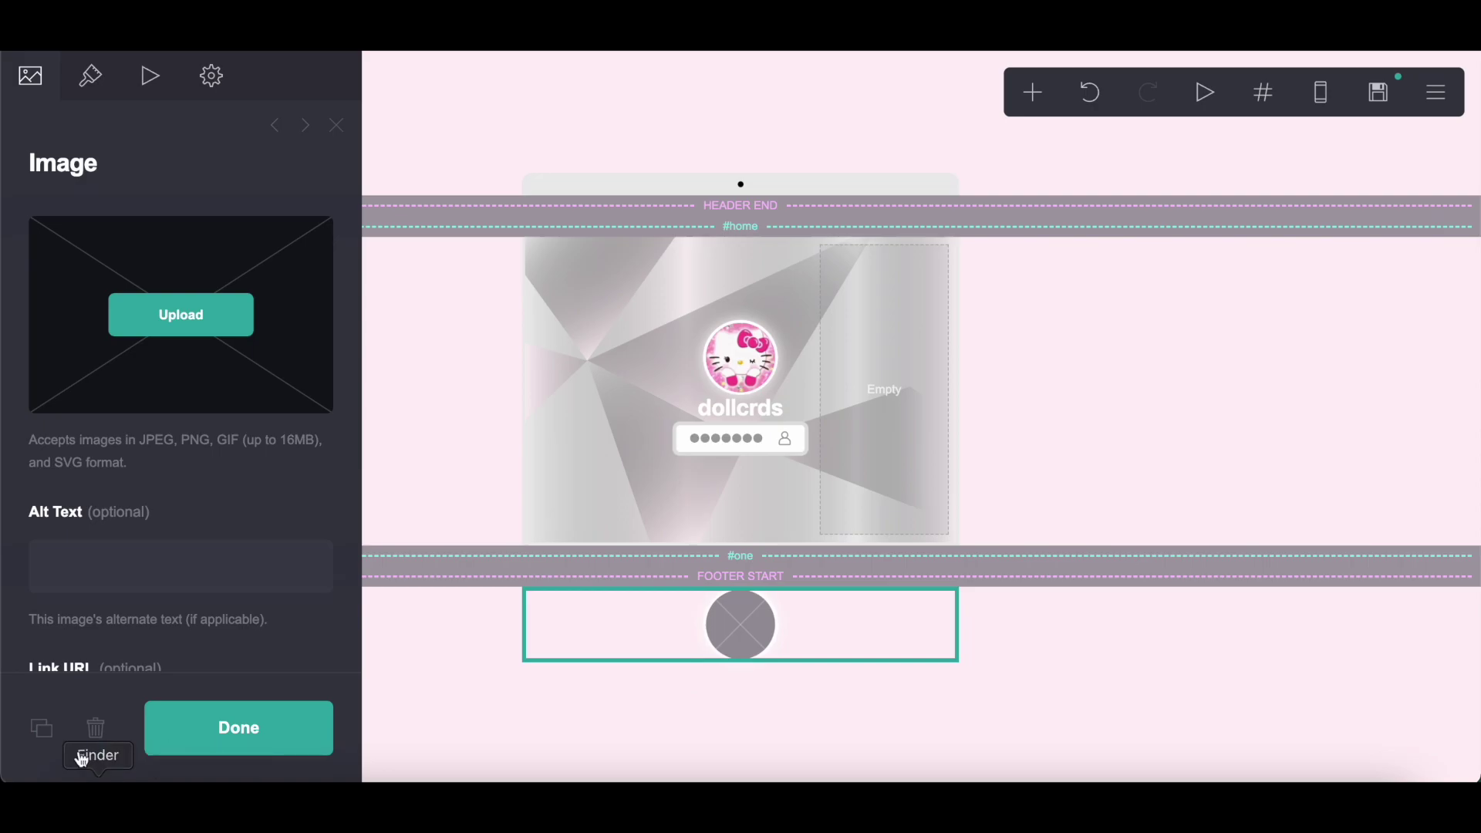
left_click(96, 728)
- Add a gallery and place it in the empty column of the #home container
left_click(1020, 116)
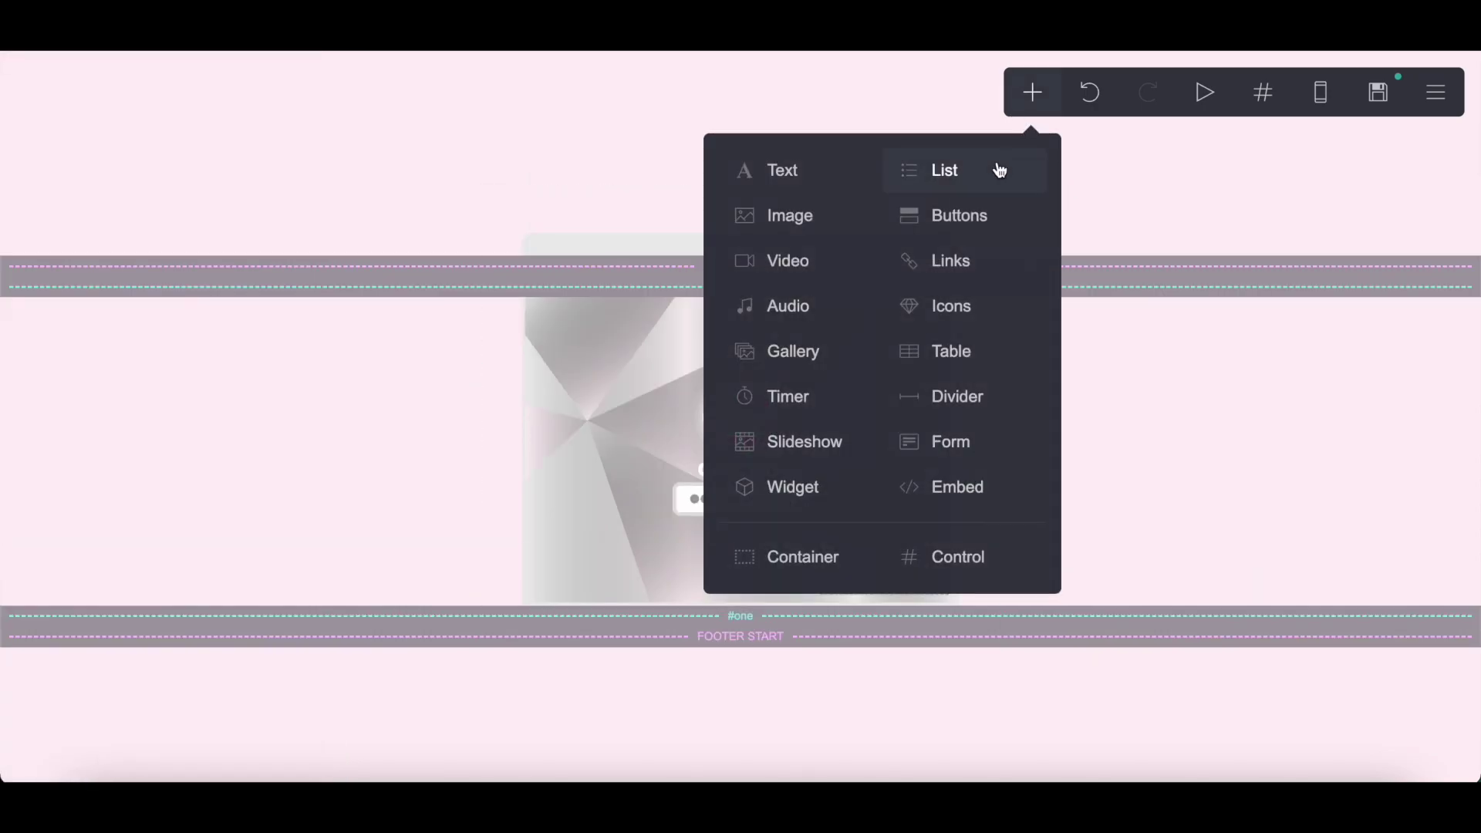
left_click(779, 352)
left_click_drag(771, 638, 887, 340)
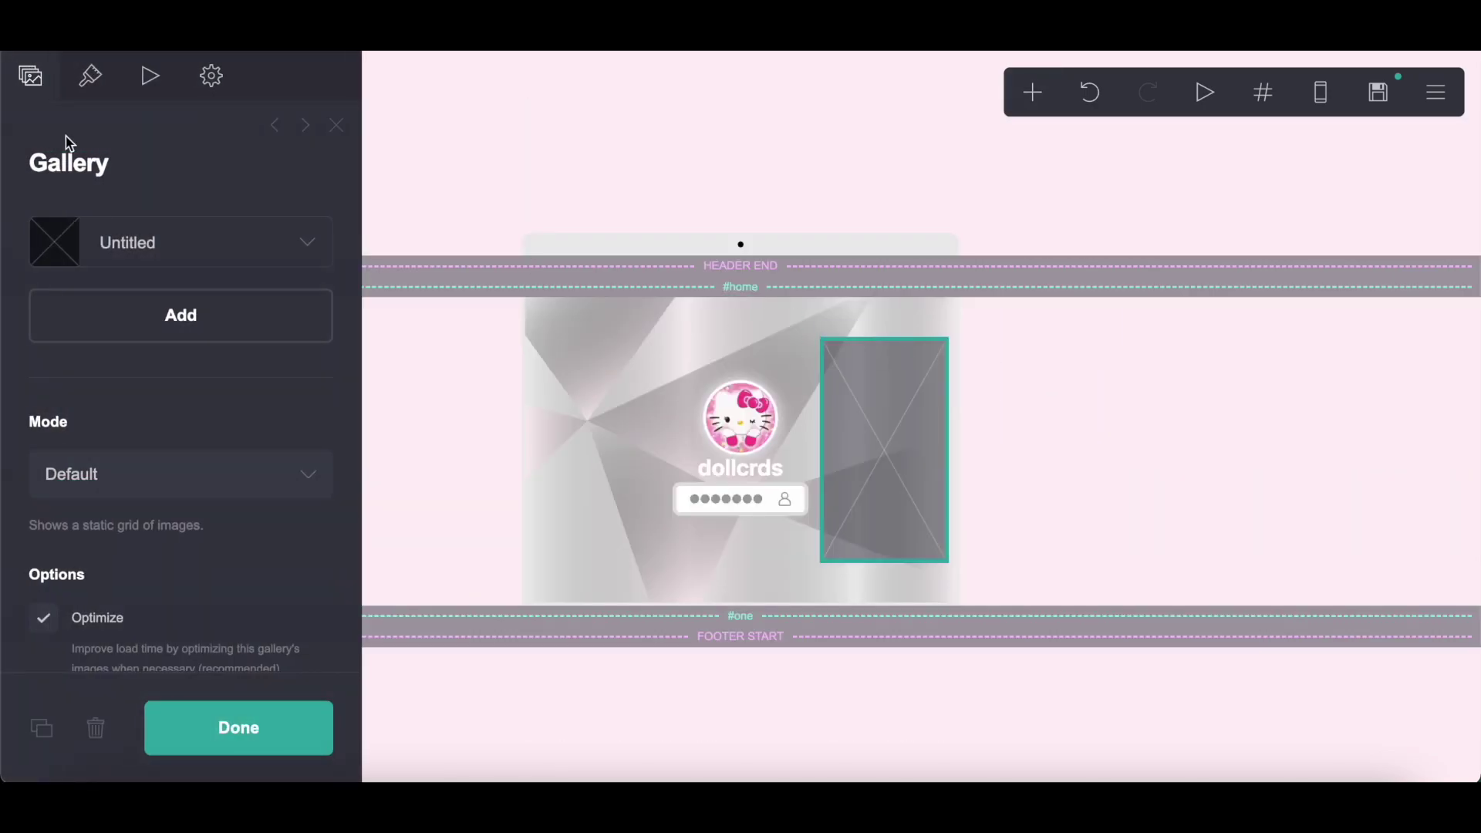
- Set the gallery's caption style to Center
left_click(91, 77)
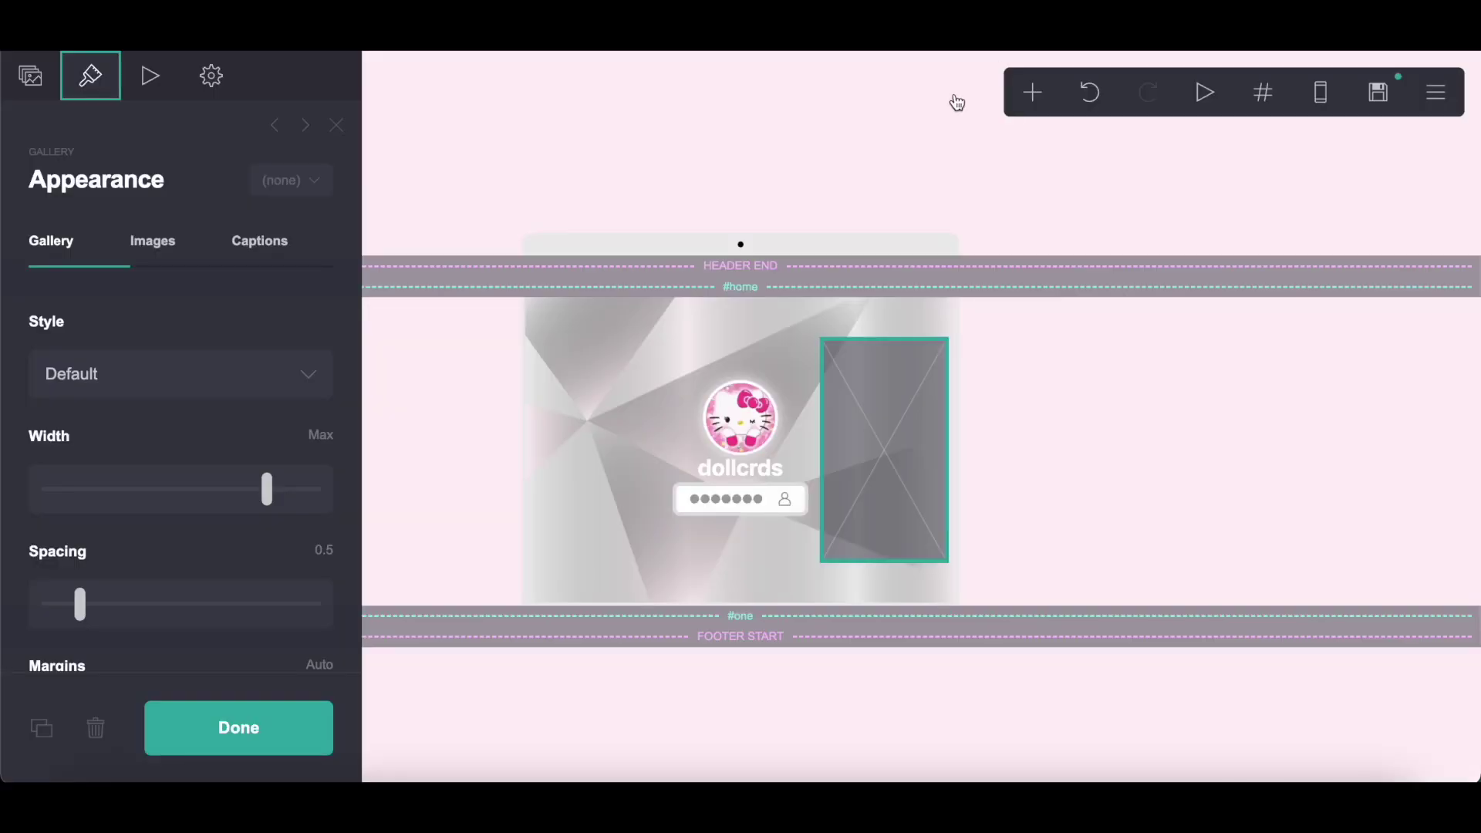
left_click(345, 240)
left_click(135, 378)
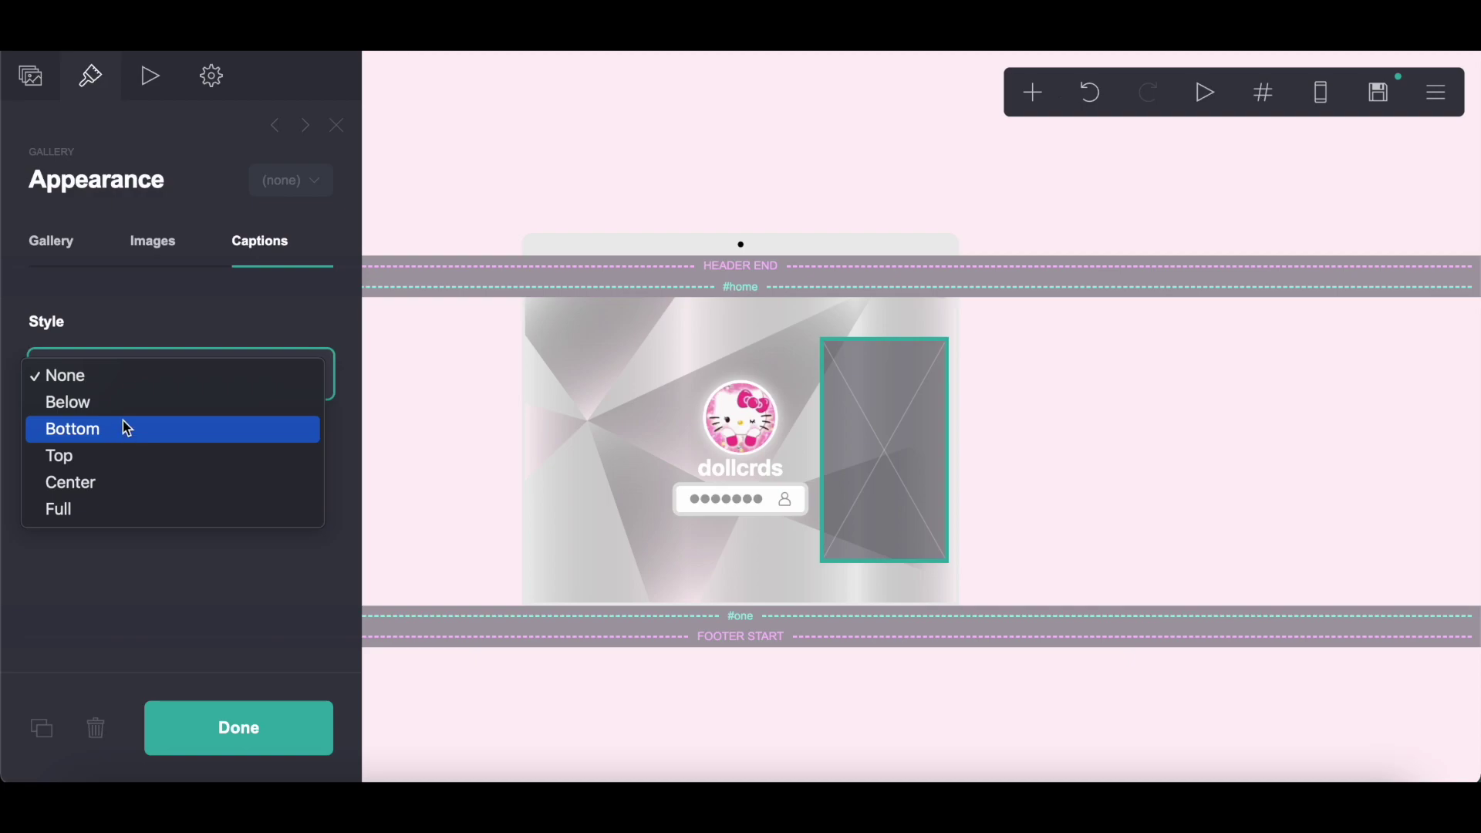
left_click(105, 484)
- Set the gallery captions' background colour to the fully transparent #FFFFFF00 and their padding to 0
scroll(105, 486, "down", 5)
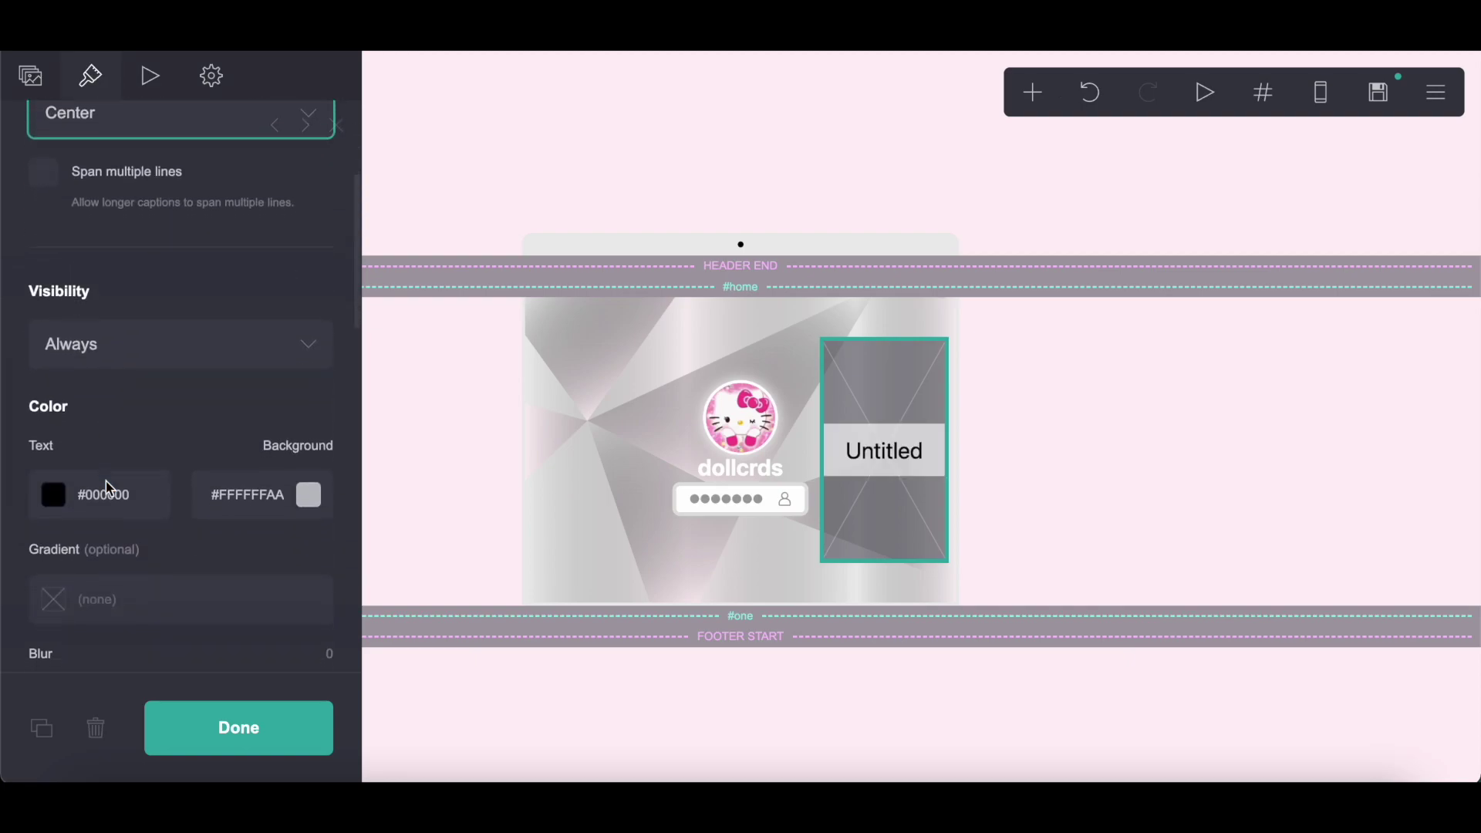
left_click(295, 340)
left_click_drag(248, 662, 4, 642)
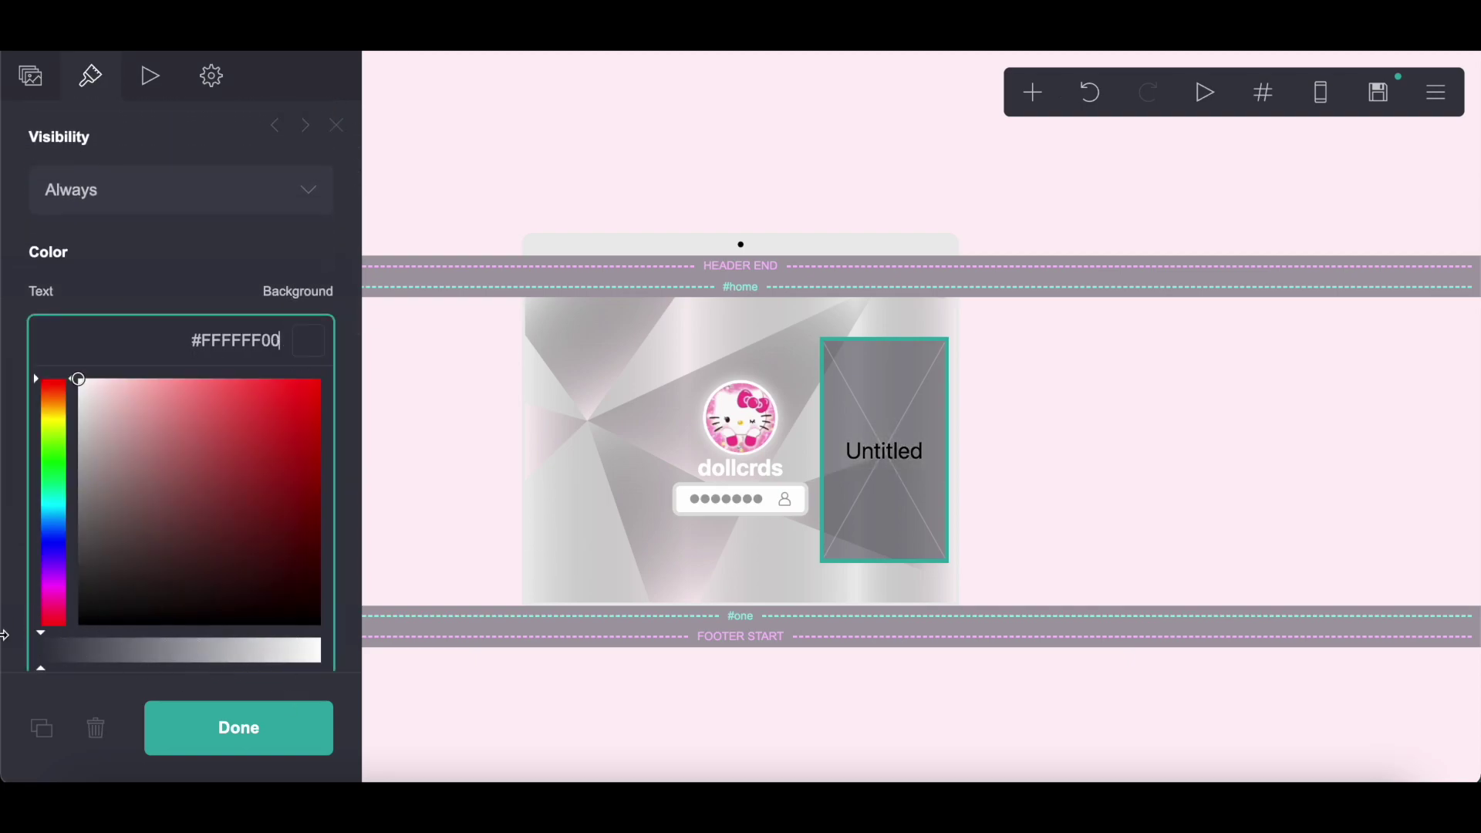
left_click(198, 265)
scroll(198, 265, "down", 3)
left_click_drag(133, 443, 52, 348)
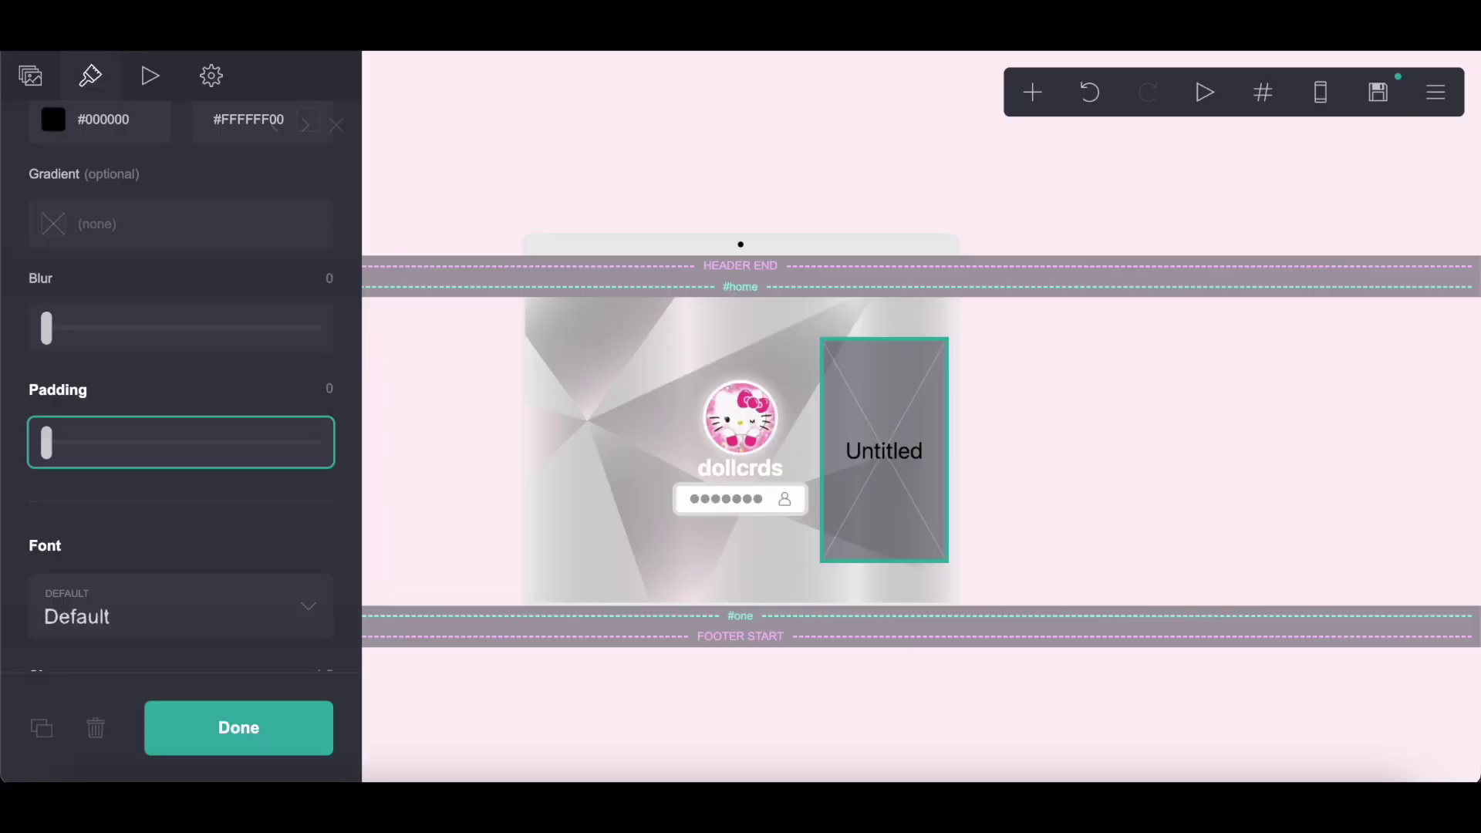
- Set the gallery captions' font size to 0.875
scroll(191, 514, "down", 3)
left_click(328, 419)
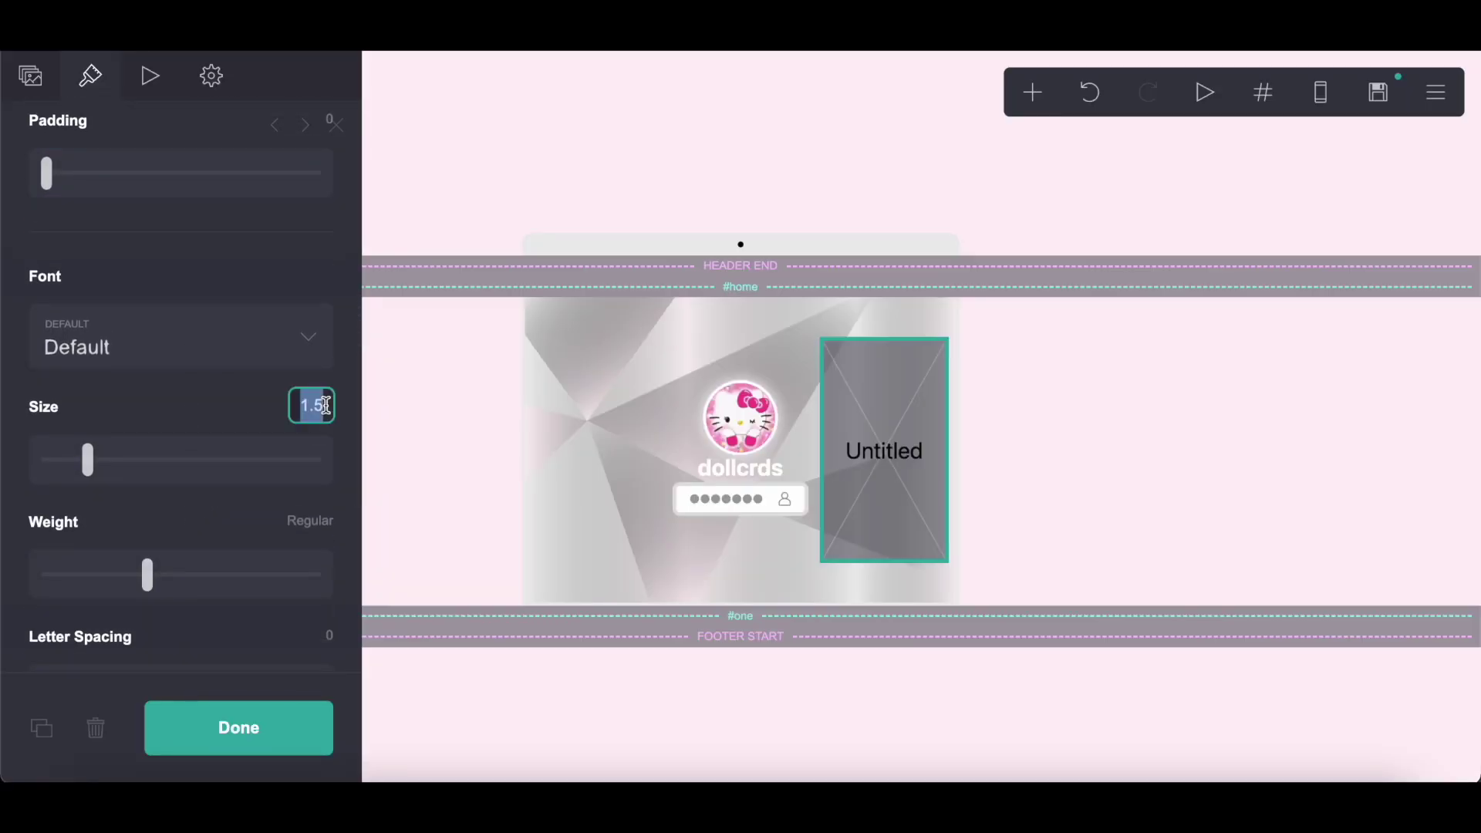
type("0.875")
key("Return")
- Set the gallery captions' text colour to #575757
scroll(329, 419, "up", 3)
scroll(268, 473, "up", 3)
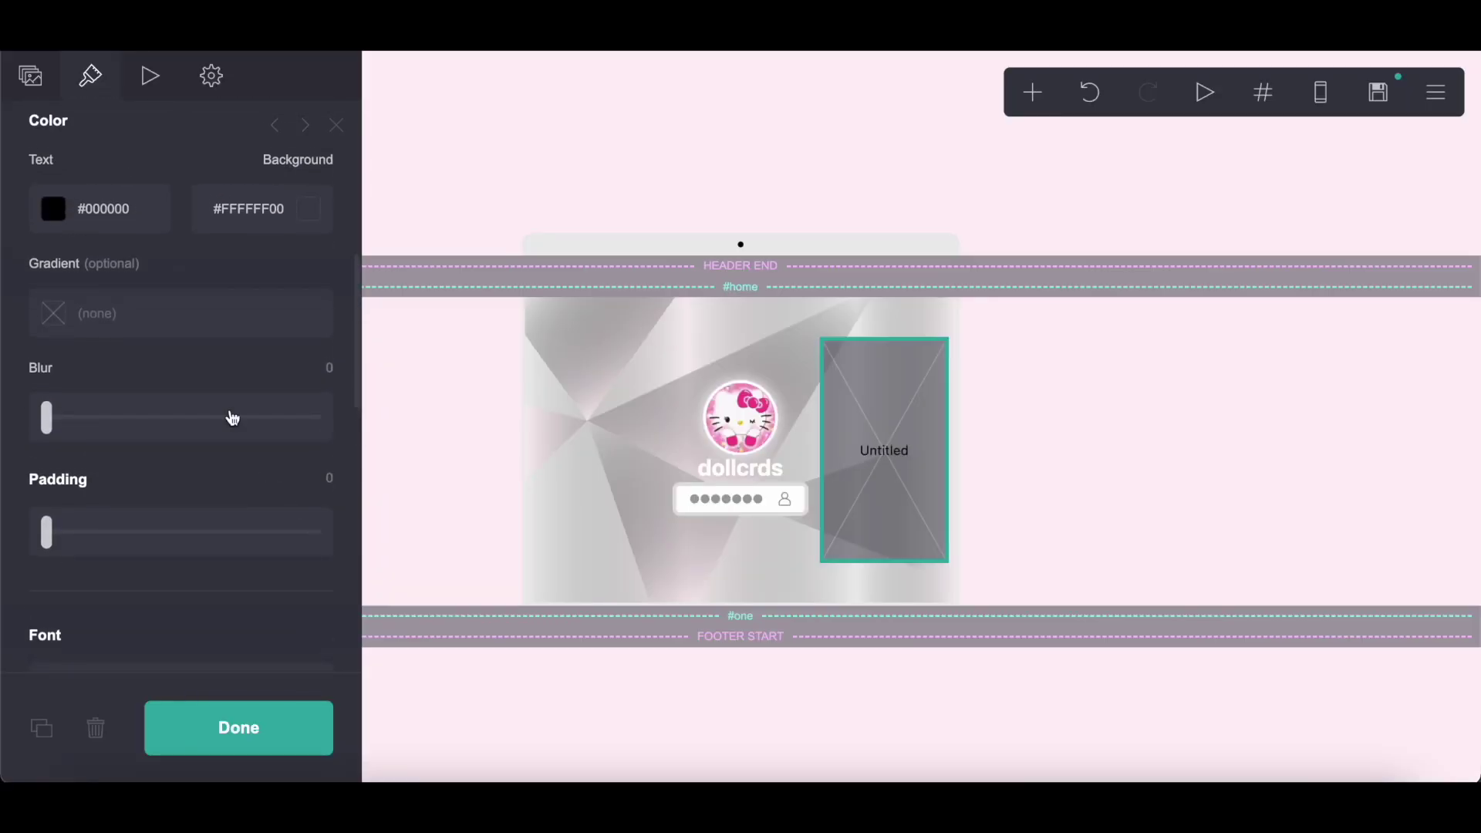
left_click(85, 210)
left_click_drag(98, 213, 229, 211)
key("BackSpace")
type("575757")
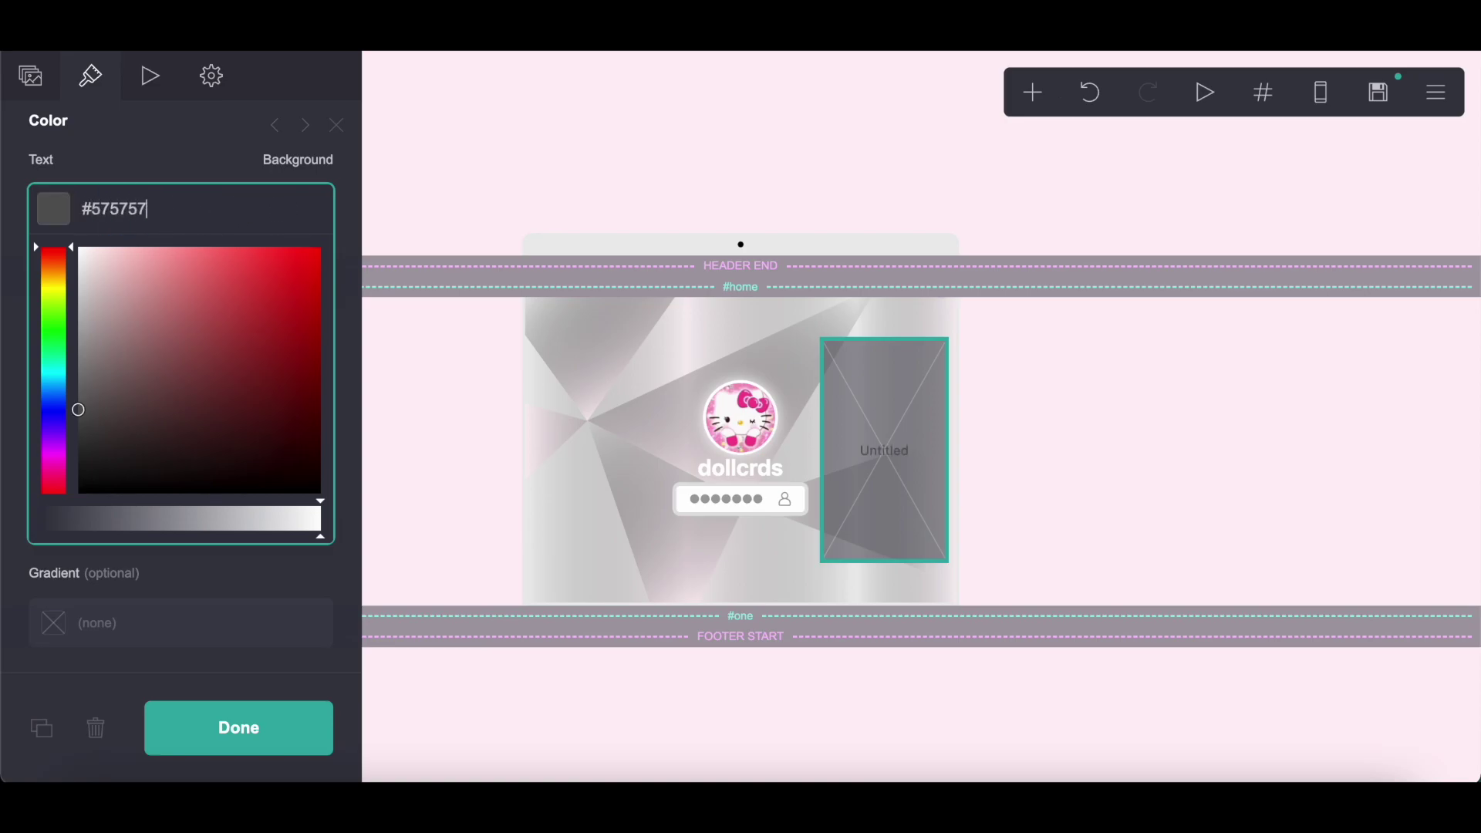
- Copy the song title line "TXT - Deja Vu" from the notes document and return to the Carrd editor
key("ctrl+Tab")
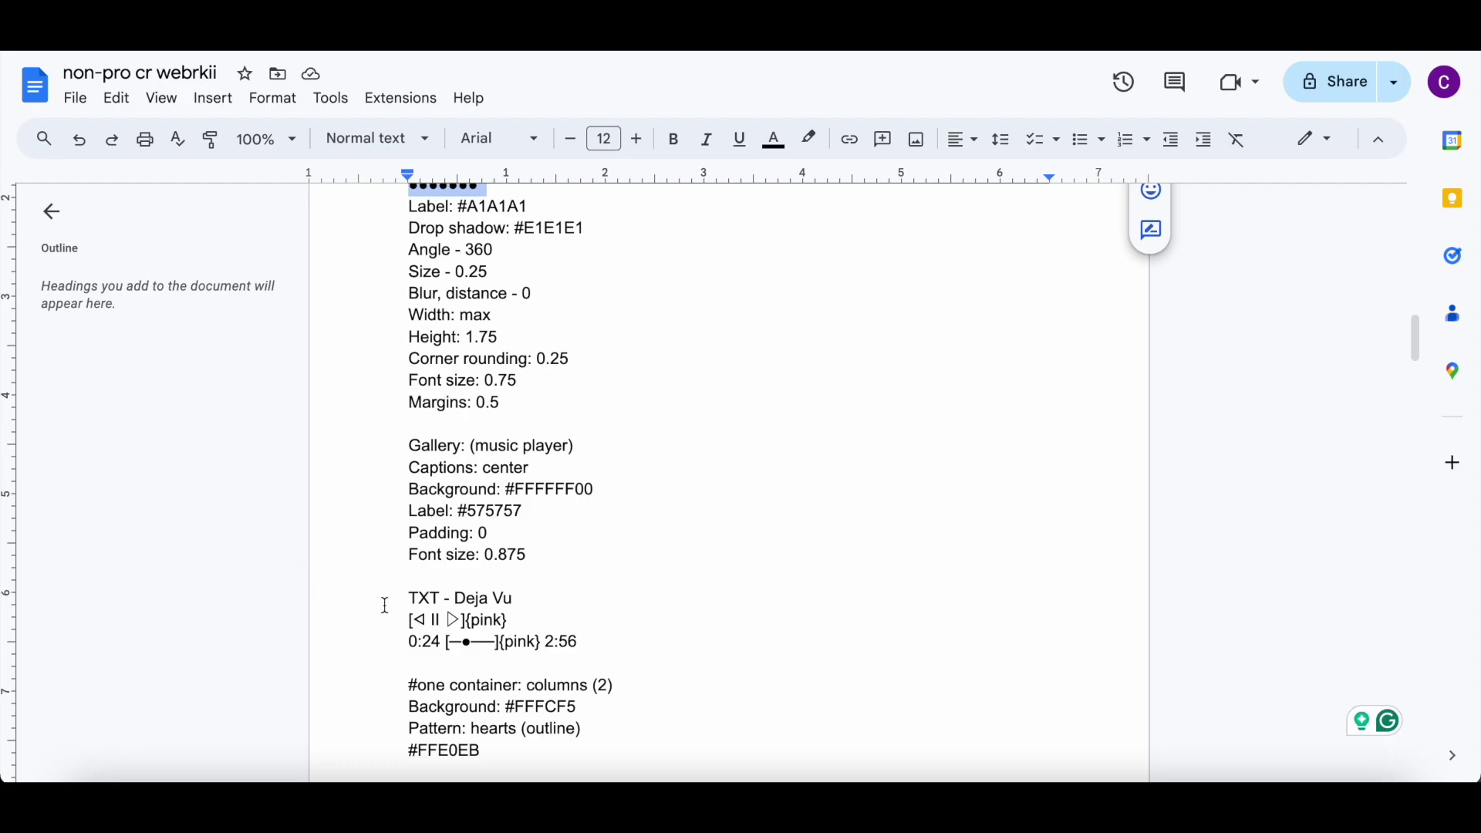
left_click_drag(385, 606, 658, 599)
right_click(658, 598)
left_click(744, 122)
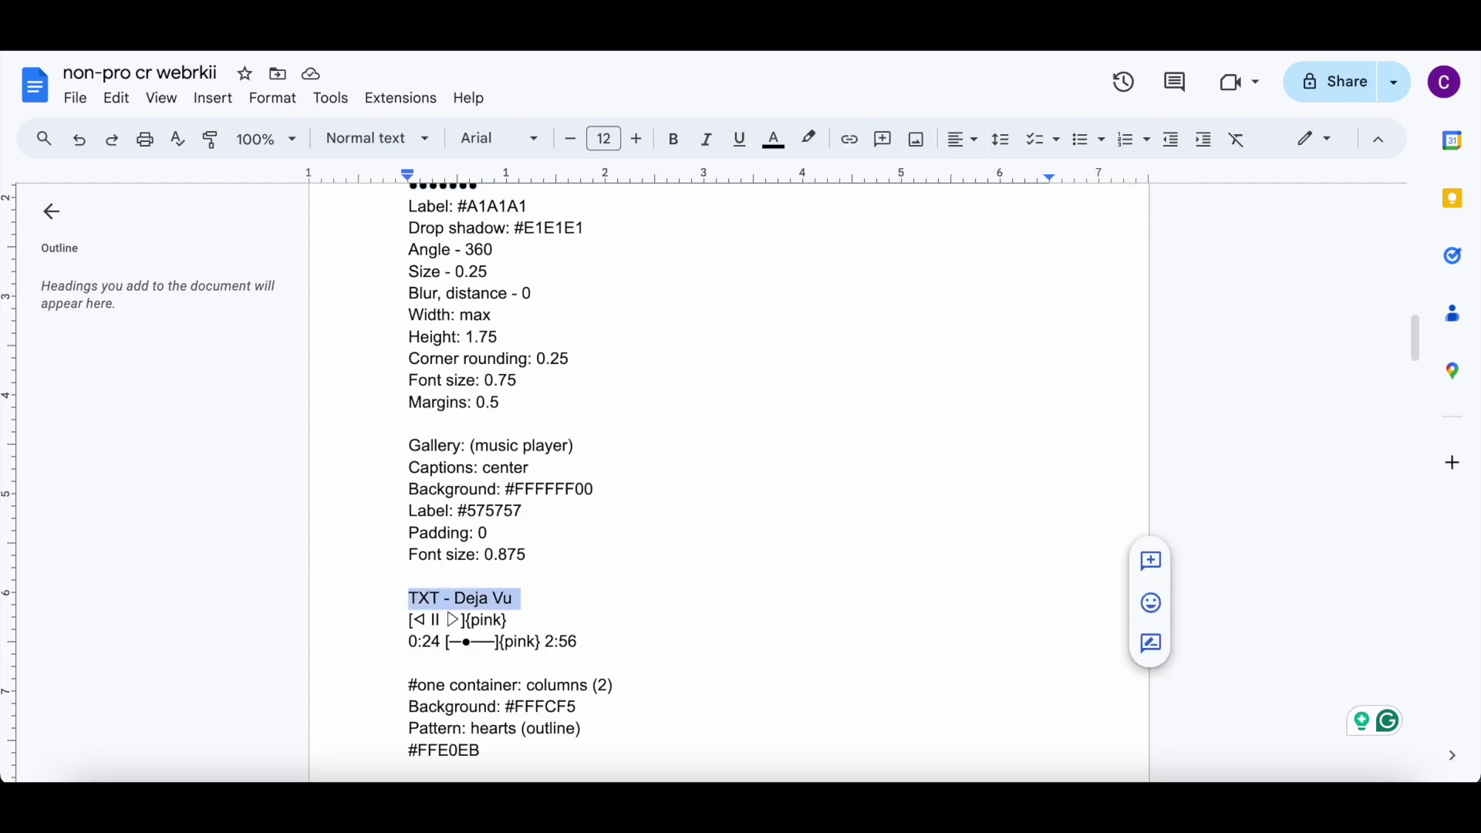
key("ctrl+shift+Tab")
- Upload the white bar image aea334a8.jpeg as the gallery's image and accept it uncropped
left_click(29, 83)
scroll(169, 261, "up", 3)
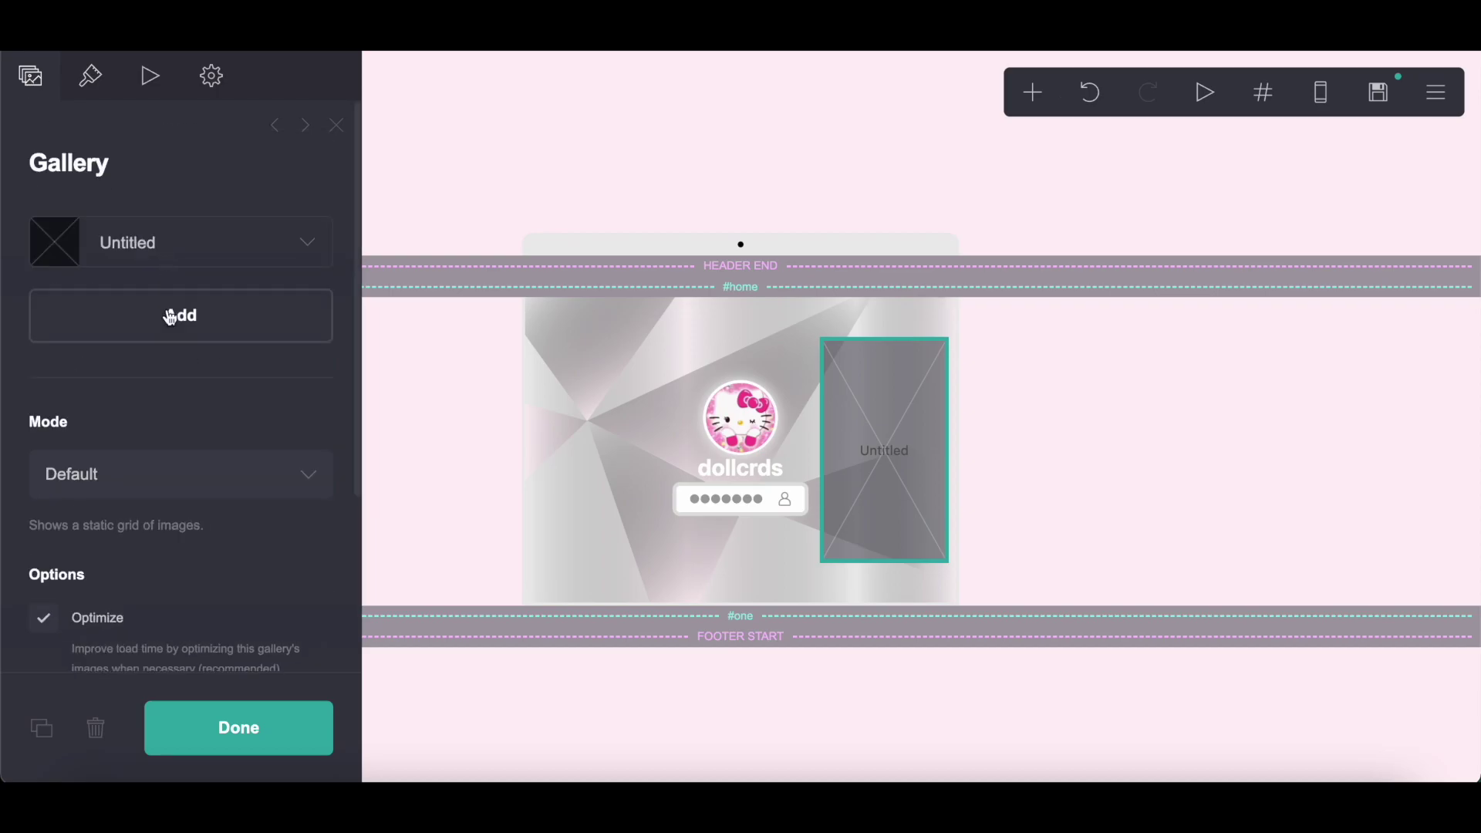
left_click(166, 241)
left_click(165, 378)
left_click(616, 245)
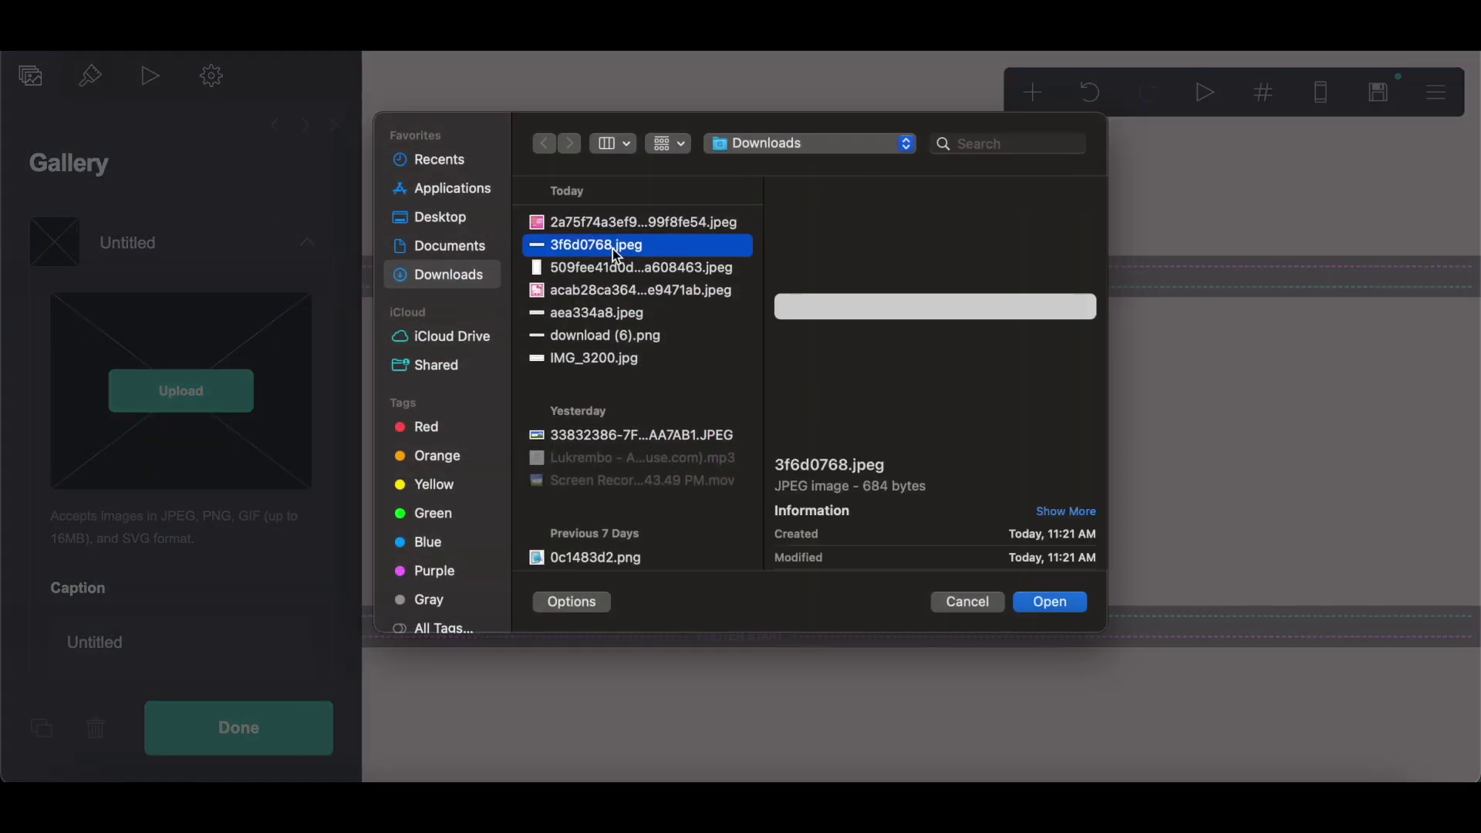
left_click(645, 314)
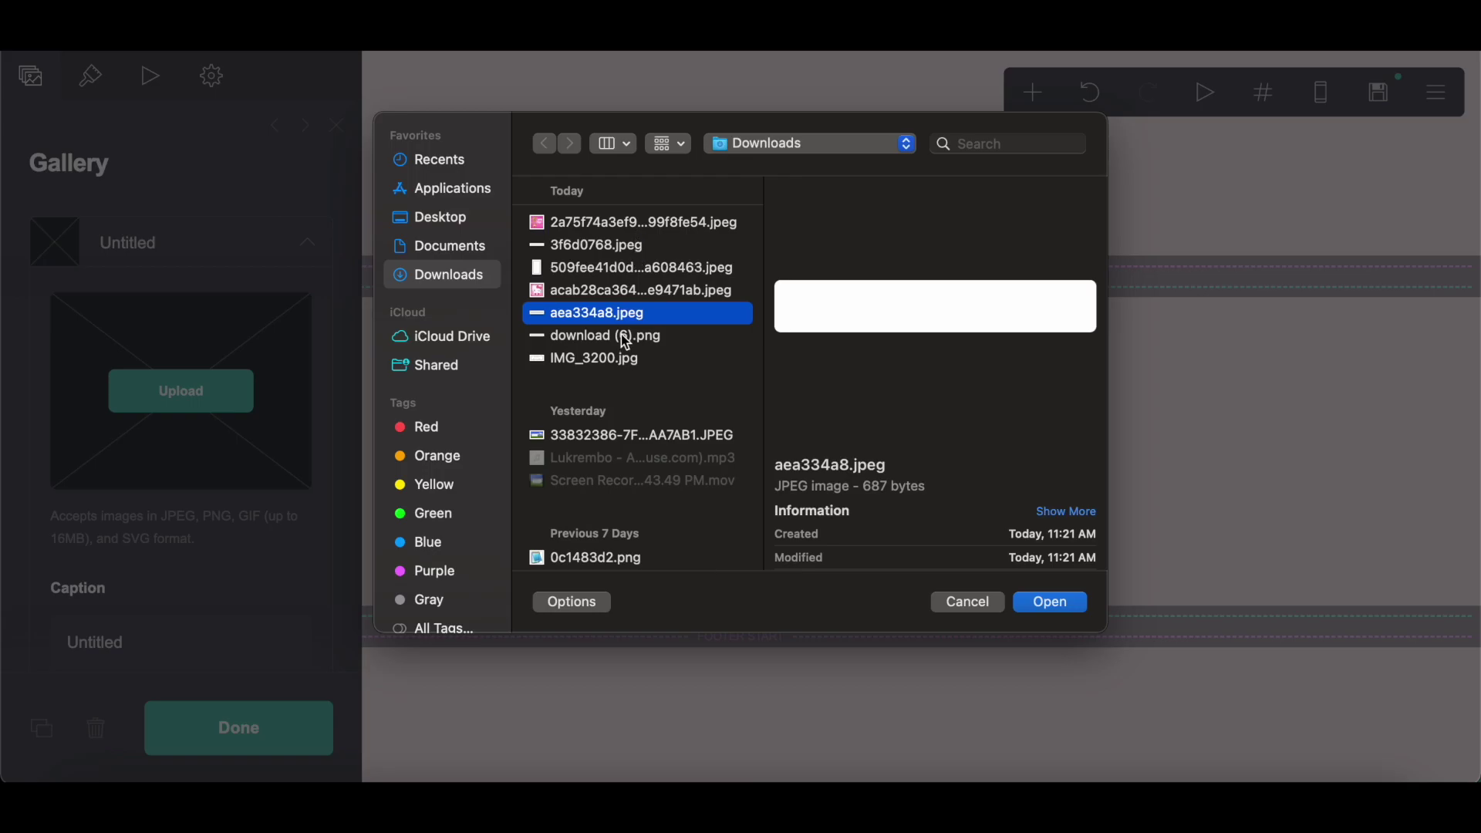
left_click(629, 246)
left_click(624, 315)
left_click(1049, 603)
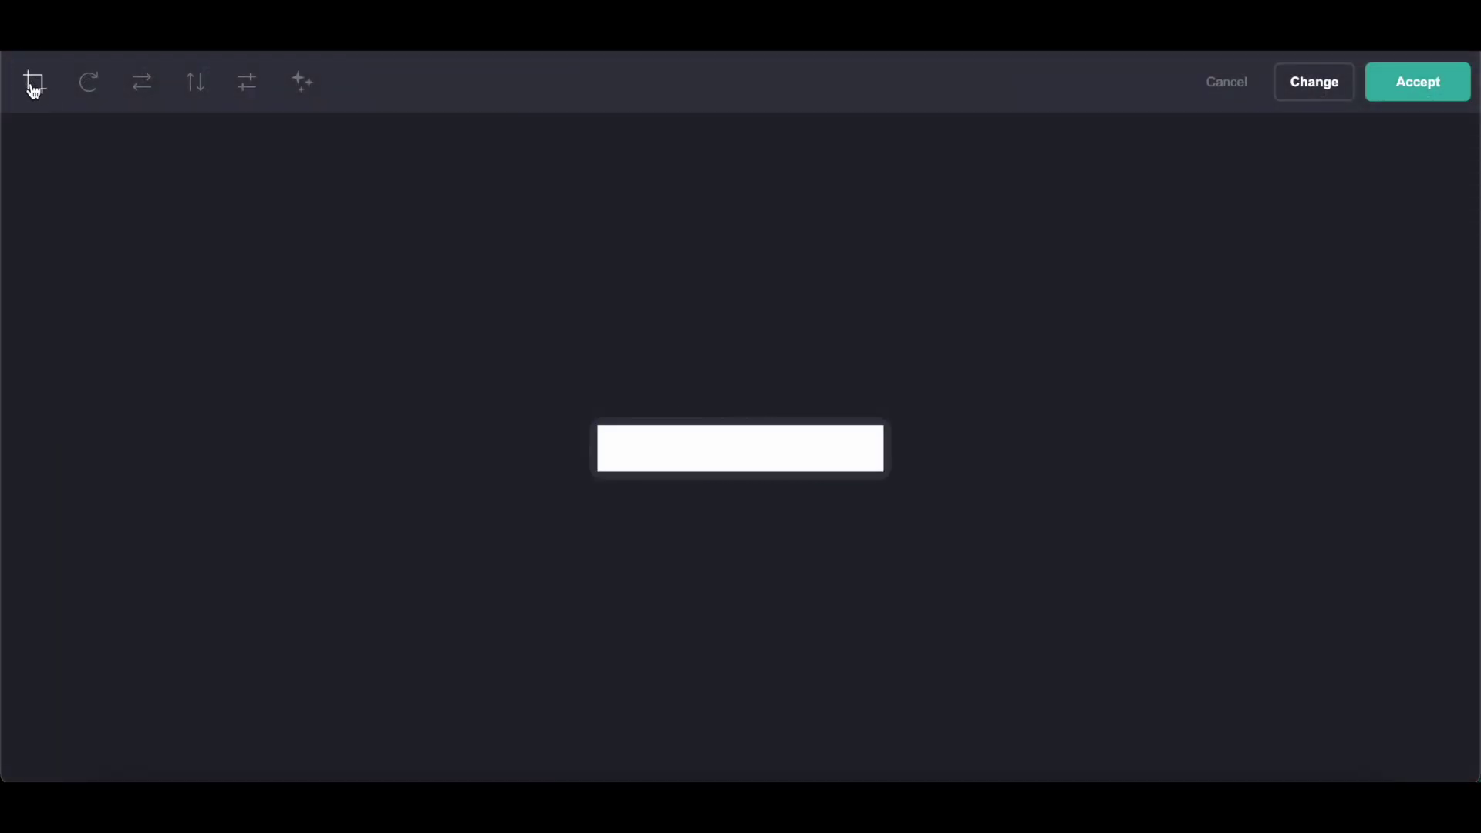
left_click(1440, 100)
- Replace the gallery image's caption with the copied text "TXT - Deja Vu"
scroll(255, 478, "down", 5)
left_click_drag(73, 369, 190, 370)
right_click(190, 371)
left_click(214, 466)
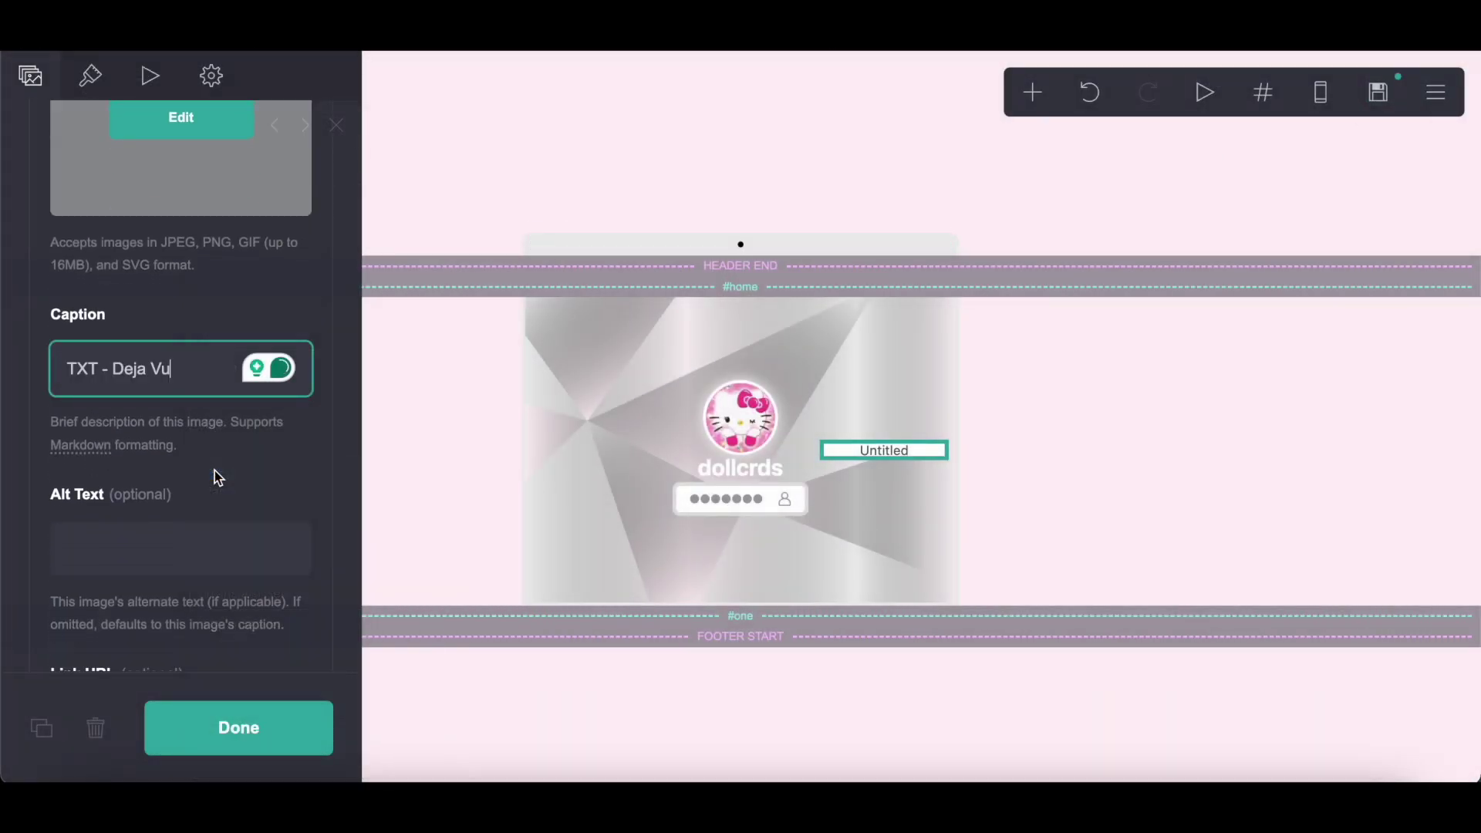
- Copy the playback controls line "[◁ II ▷]{pink}" from the notes document and return to the Carrd editor
key("ctrl+Tab")
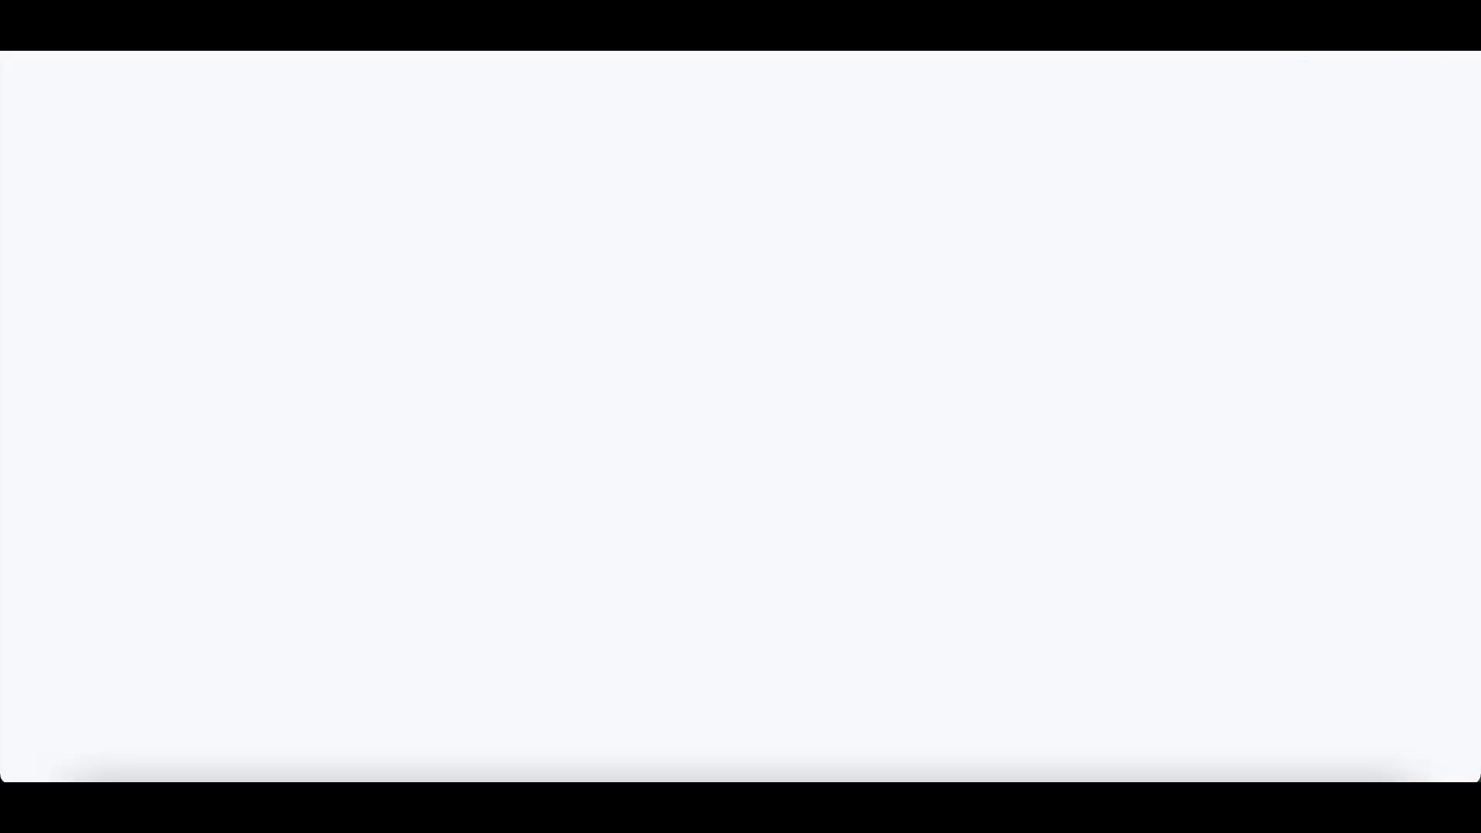
left_click_drag(397, 632, 579, 627)
right_click(579, 627)
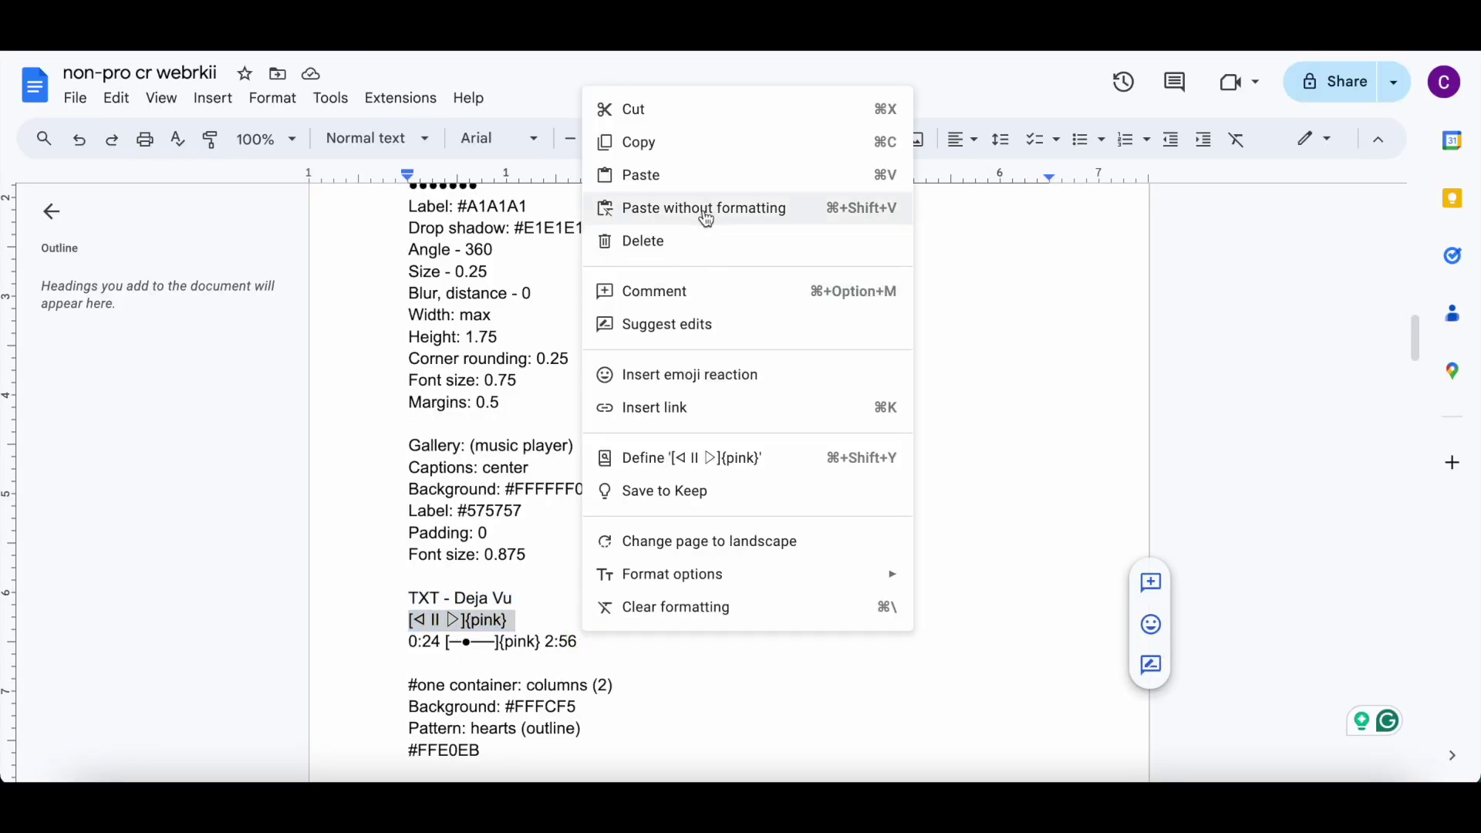
left_click(603, 142)
key("ctrl+Tab")
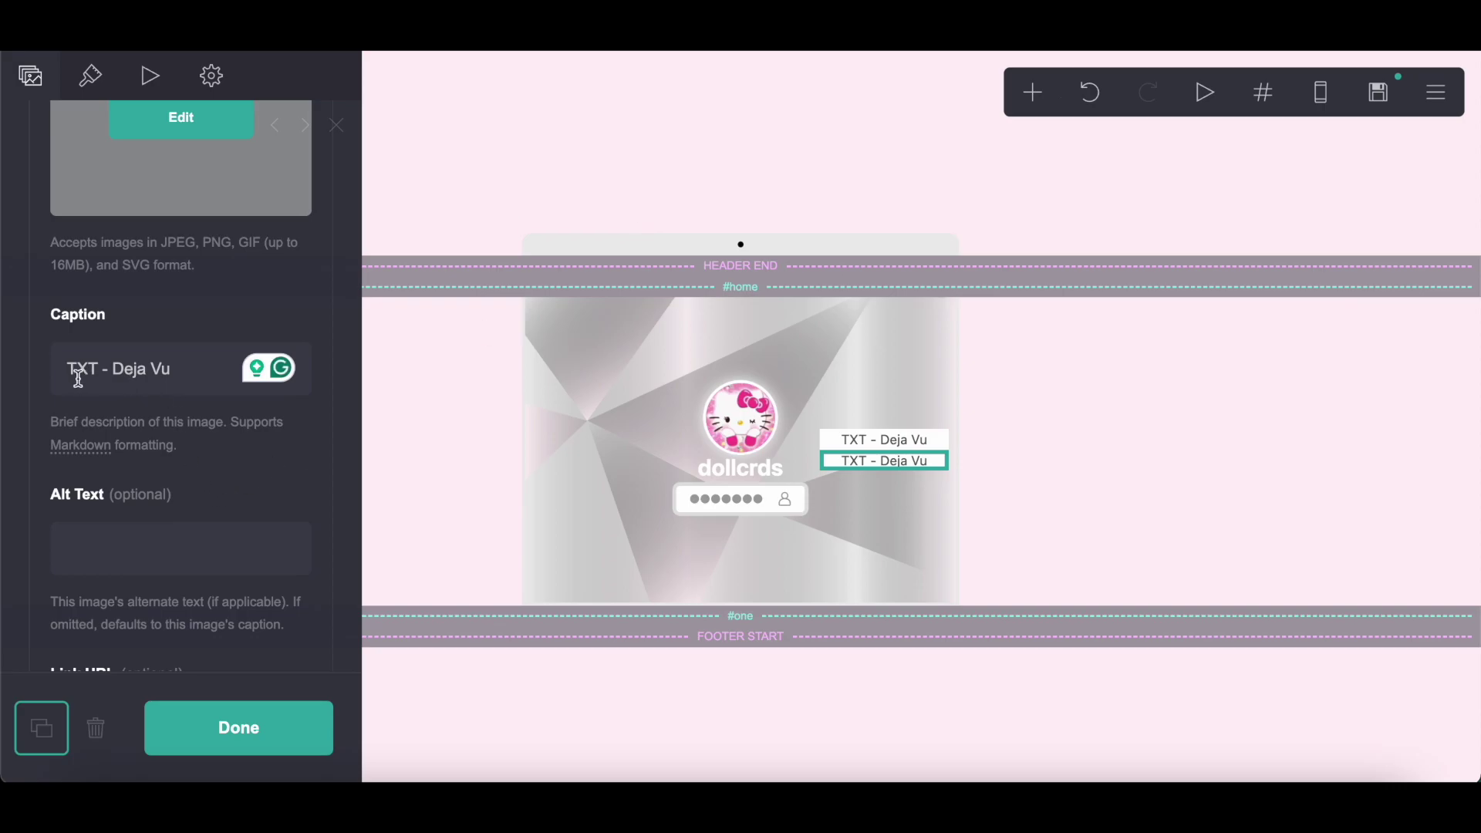
- Replace the caption of the duplicated gallery below the song title with the copied "[◁ II ▷]{pink}"
left_click_drag(78, 378, 169, 370)
right_click(176, 374)
left_click(217, 468)
- Copy the progress bar line "0:24 [─●──]{pink} 2:56" from the notes document and return to the Carrd editor
key("ctrl+Tab")
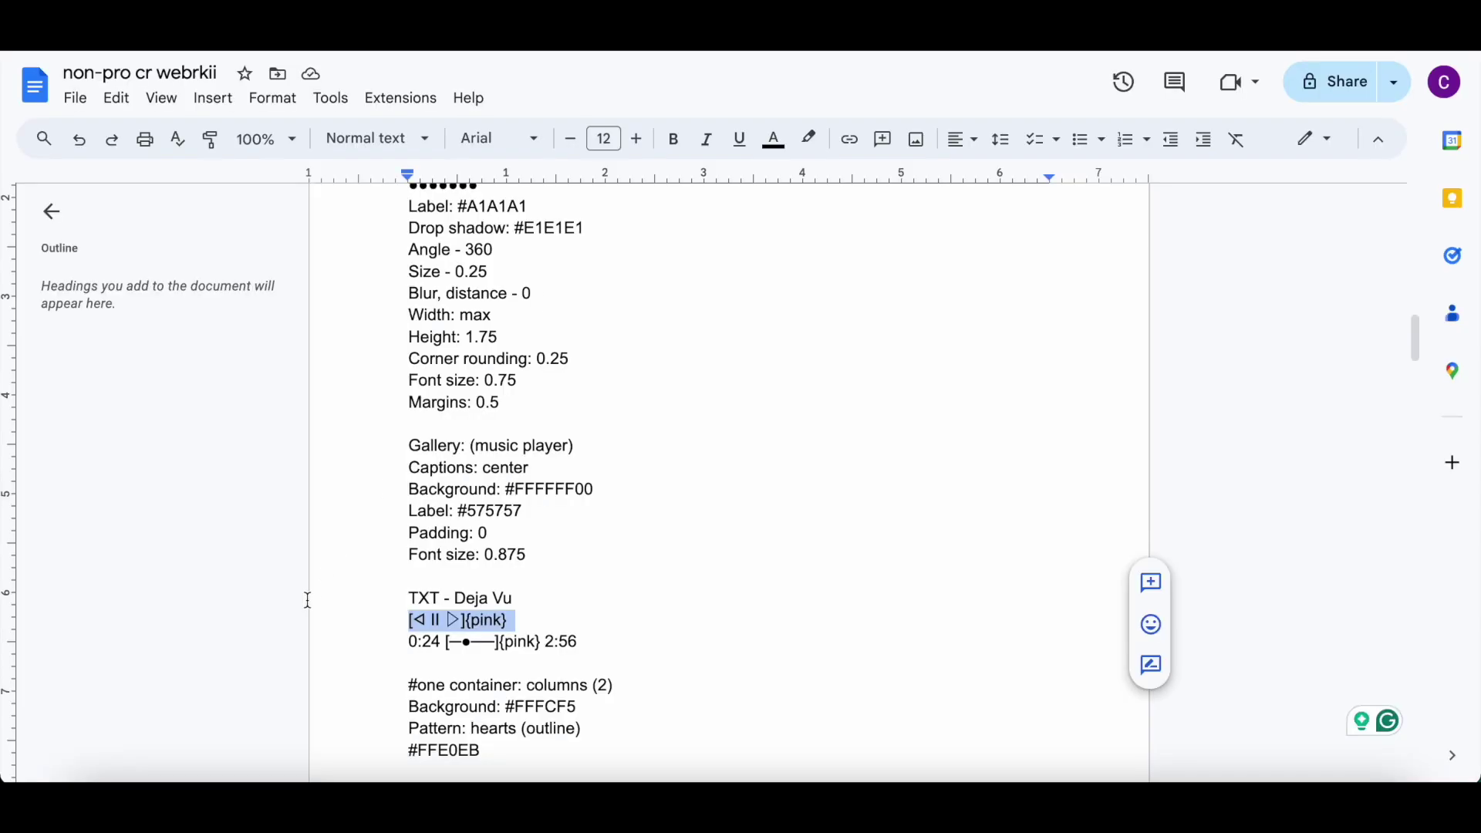
left_click_drag(404, 631, 665, 655)
right_click(625, 636)
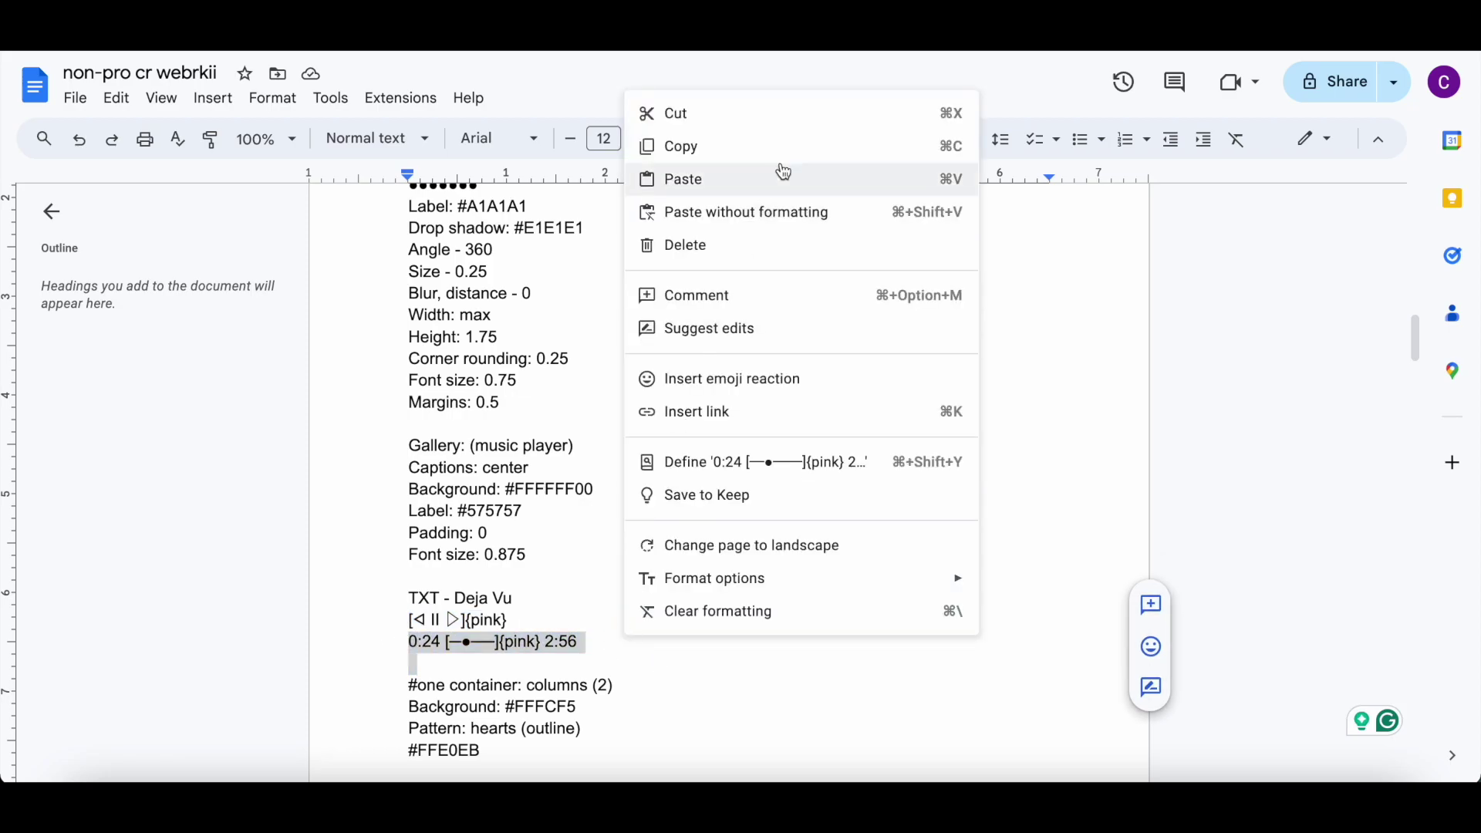
left_click(754, 147)
key("ctrl+Tab")
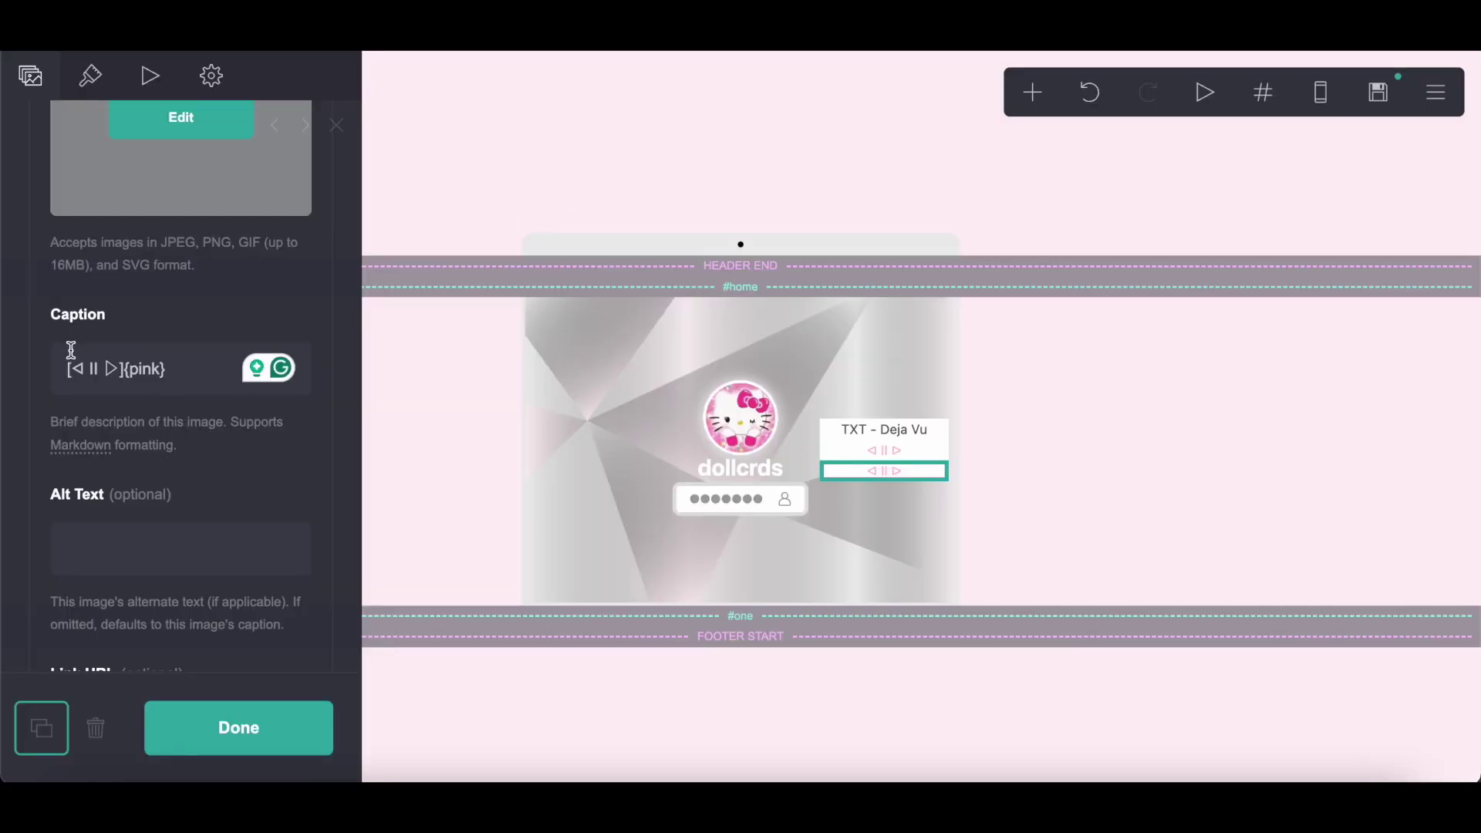
- Replace the caption of the duplicated gallery below the playback controls with the copied "0:24 [─●──]{pink} 2:56"
left_click_drag(72, 348, 172, 364)
right_click(193, 369)
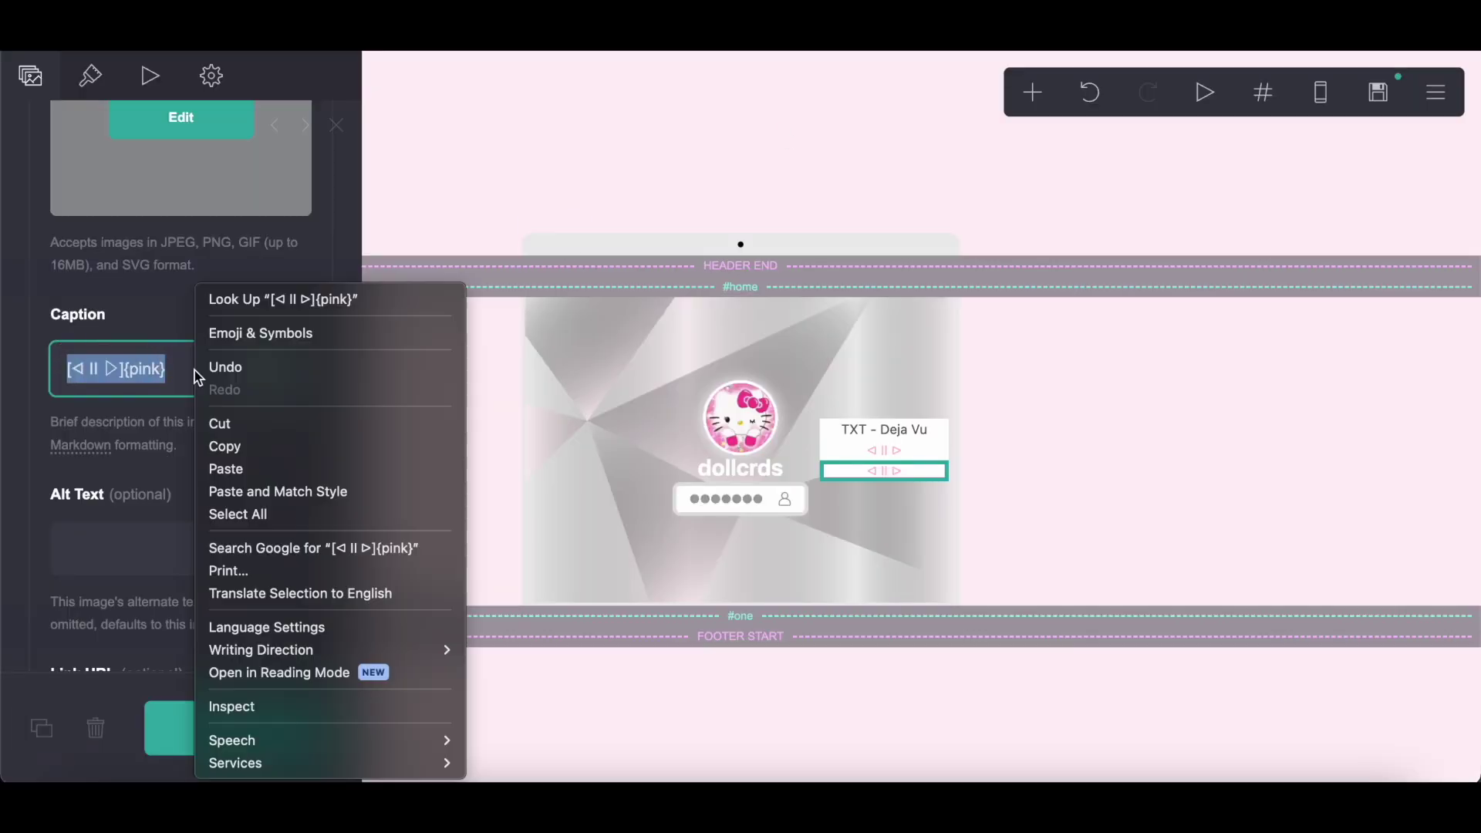
left_click(245, 470)
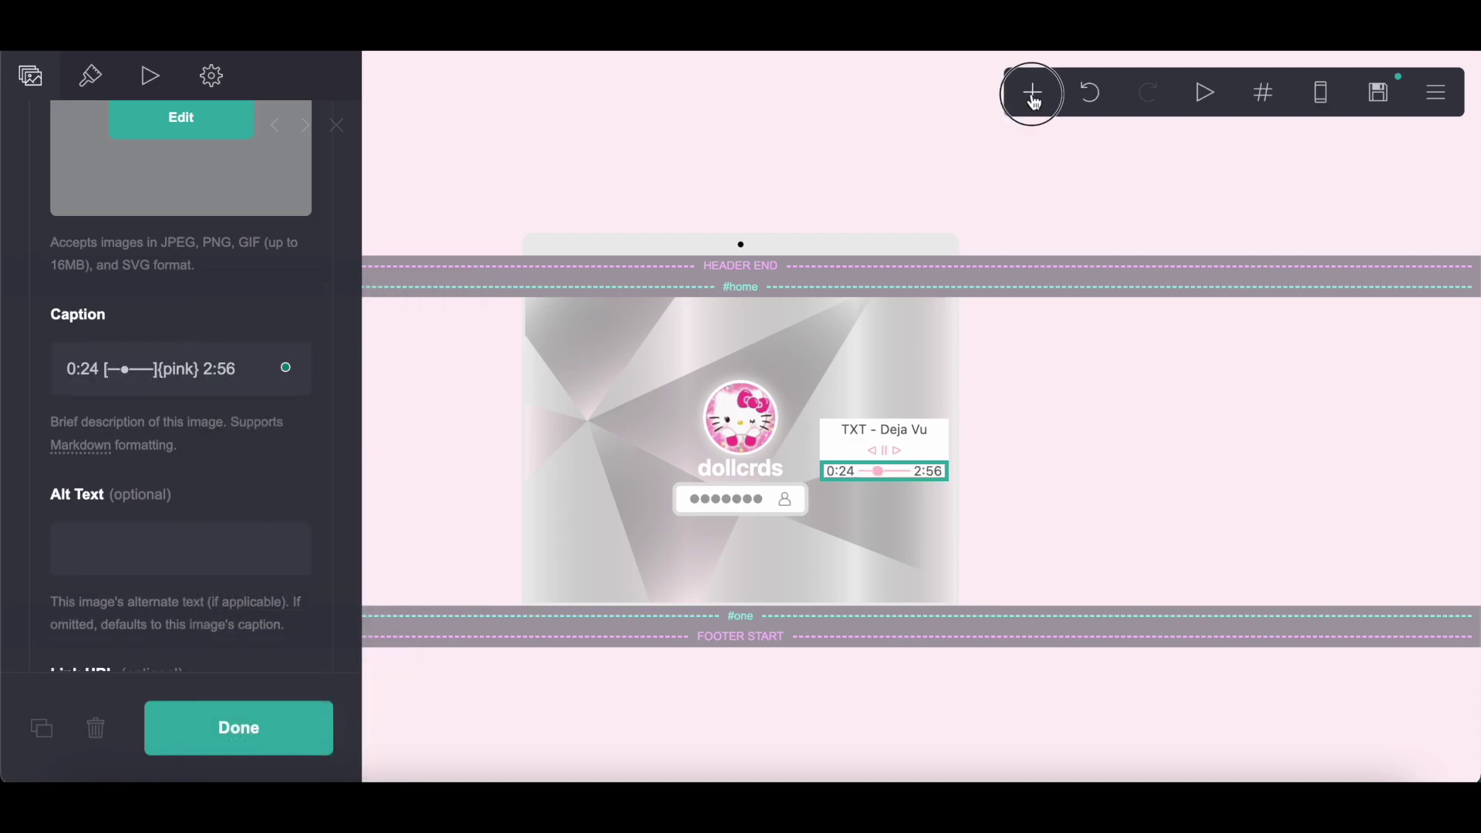
- Add a container, place it in the #one section and set its type to Columns
left_click(1033, 92)
left_click(789, 559)
left_click_drag(787, 562, 812, 668)
left_click(33, 77)
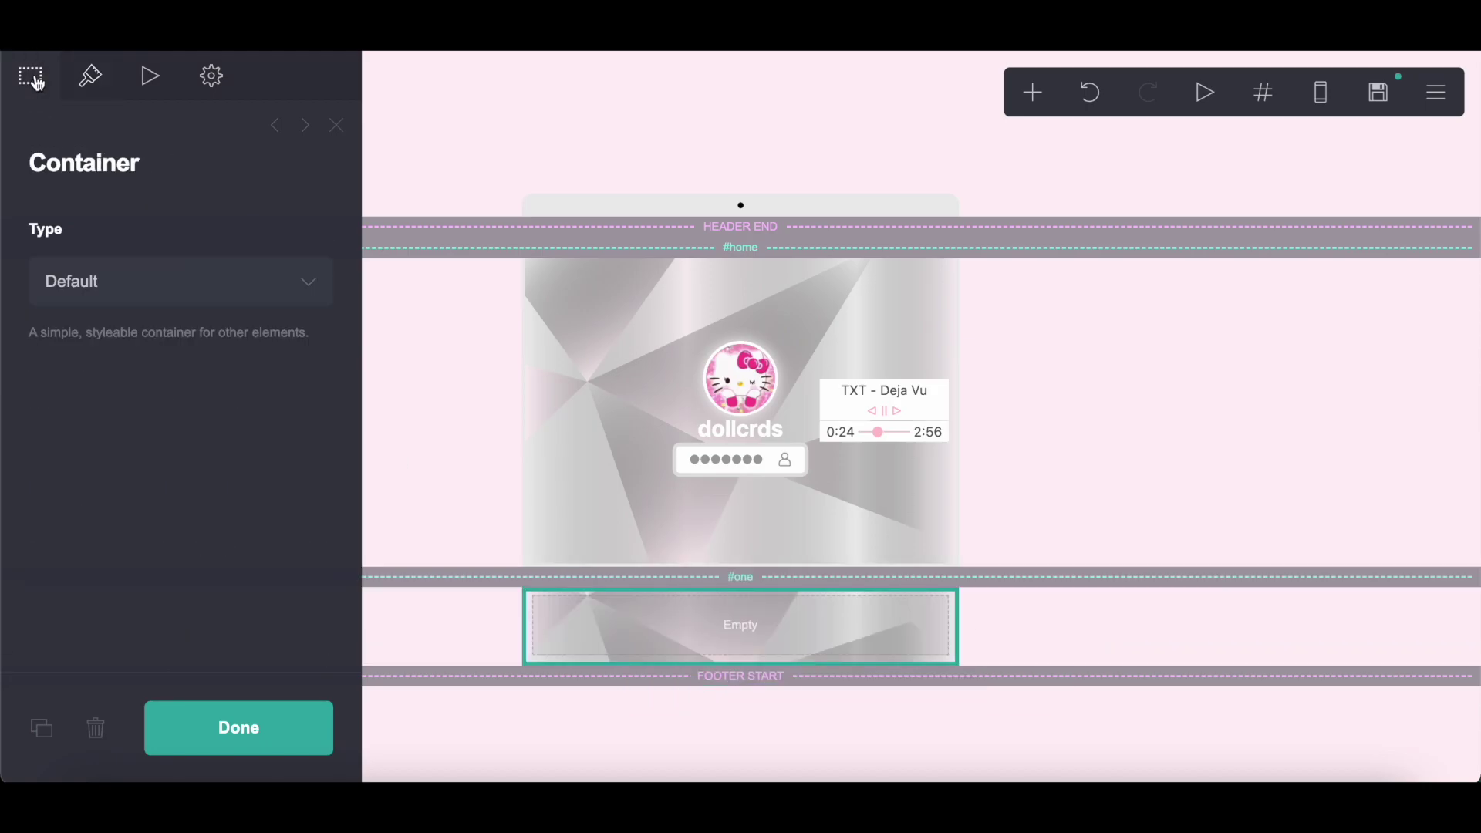
left_click(71, 272)
left_click(67, 307)
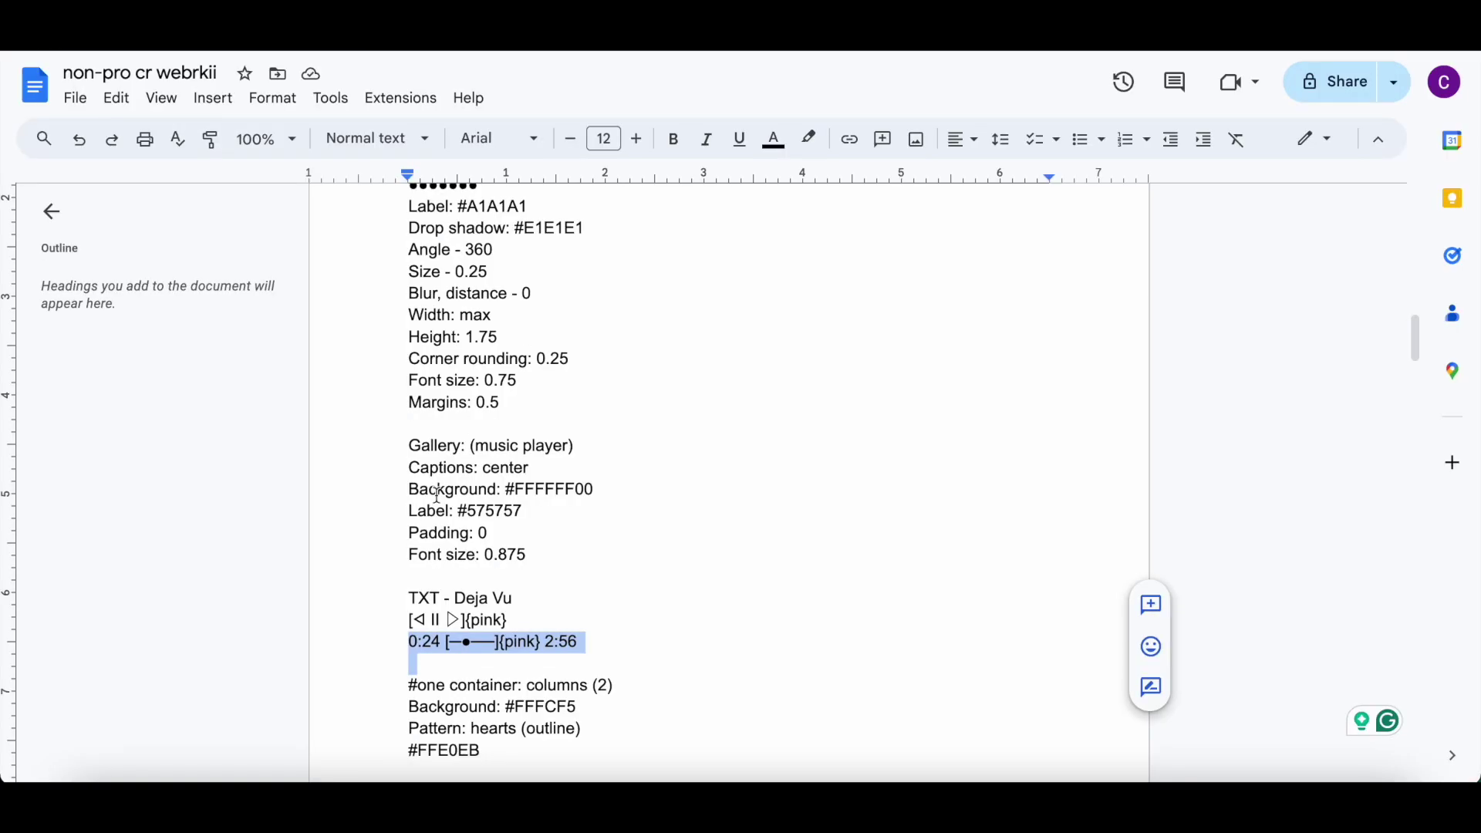
- Copy the #one container's background colour code #FFFCF5 from the notes document
scroll(438, 493, "down", 4)
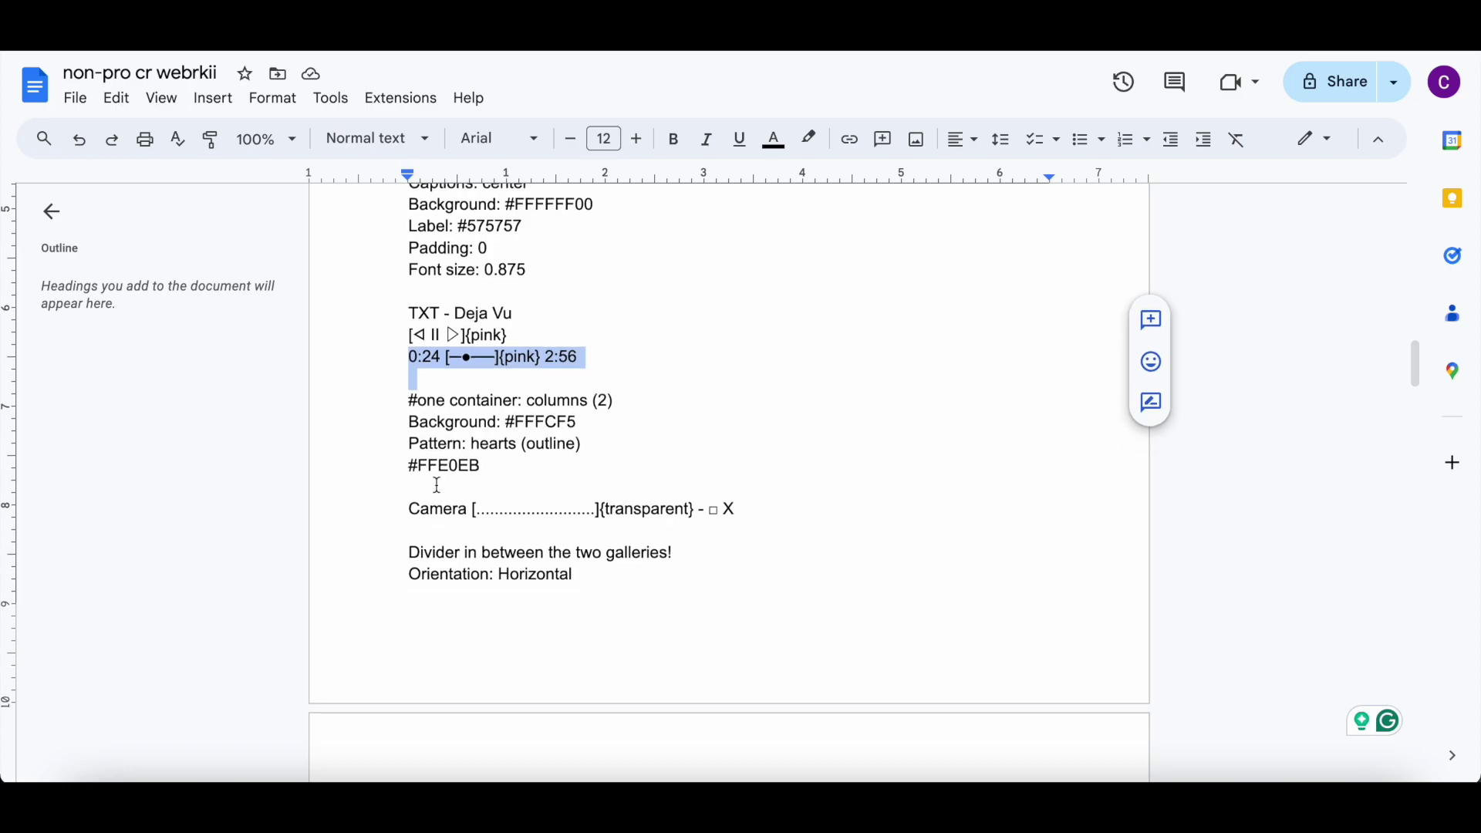
left_click_drag(504, 426, 635, 420)
right_click(635, 420)
left_click(710, 298)
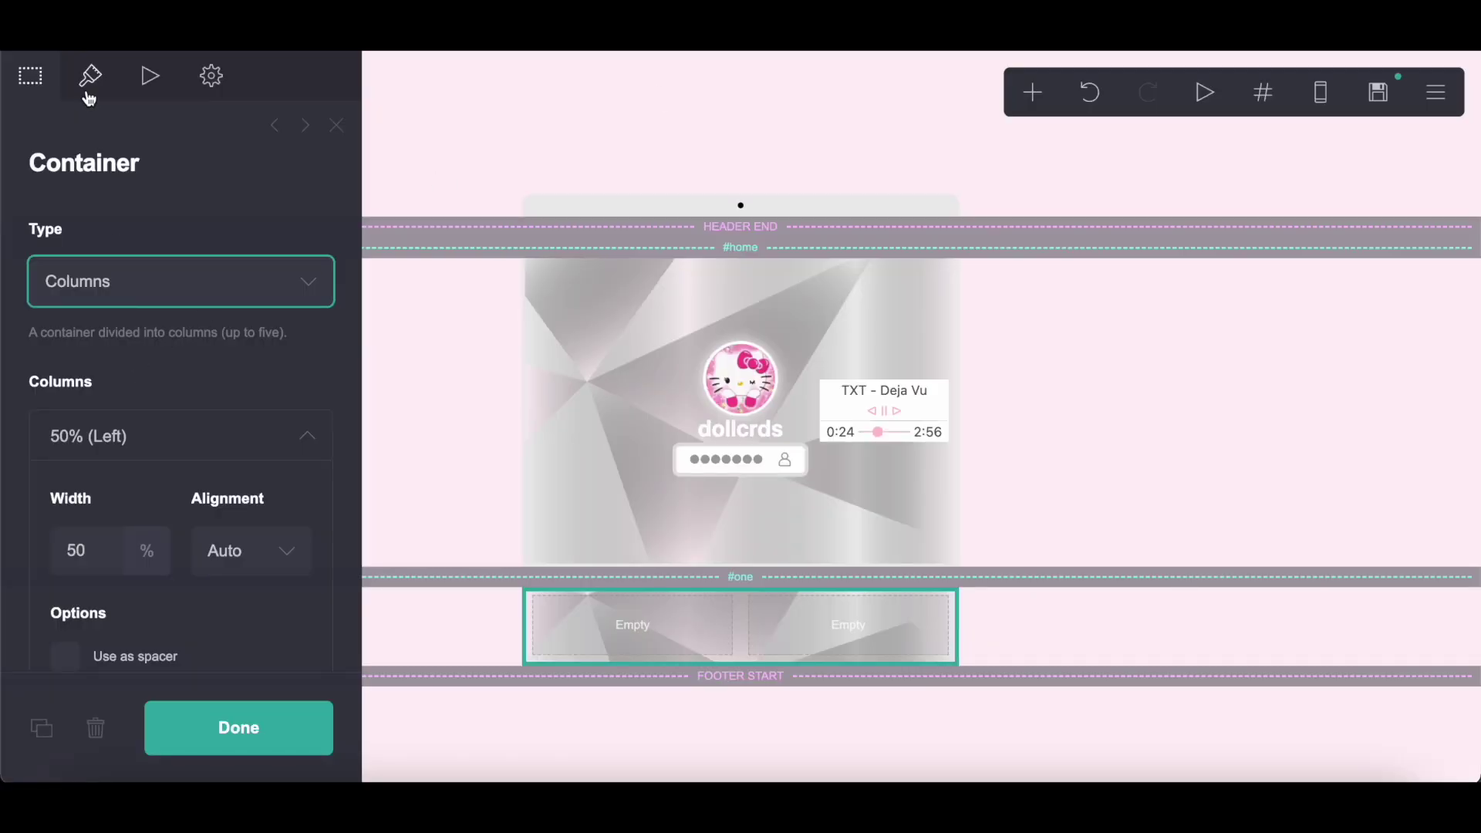
- Set the #one container's background colour to the copied #FFFCF5
left_click(90, 96)
scroll(126, 321, "down", 8)
left_click(278, 385)
right_click(277, 385)
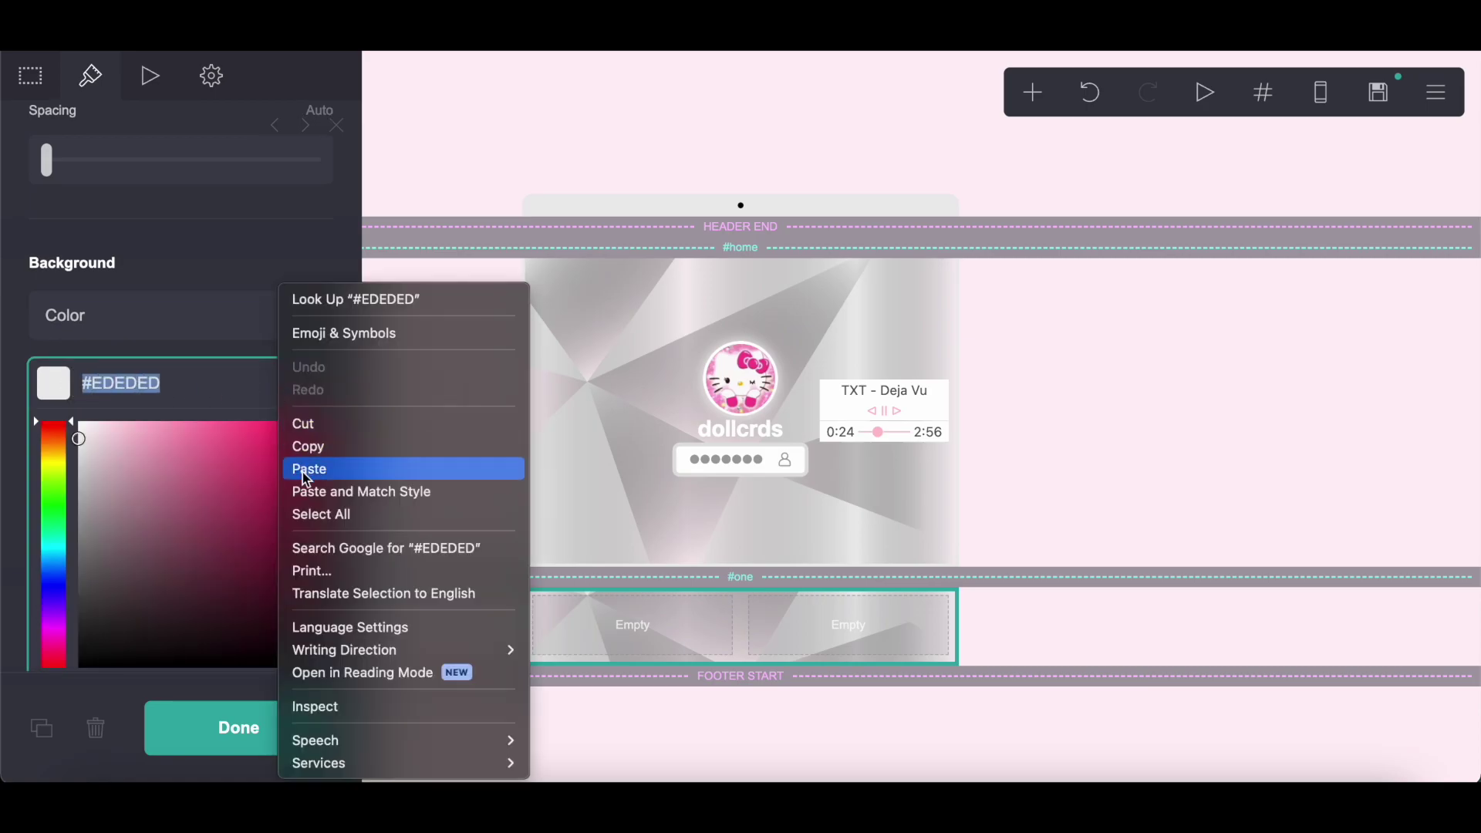
left_click(309, 472)
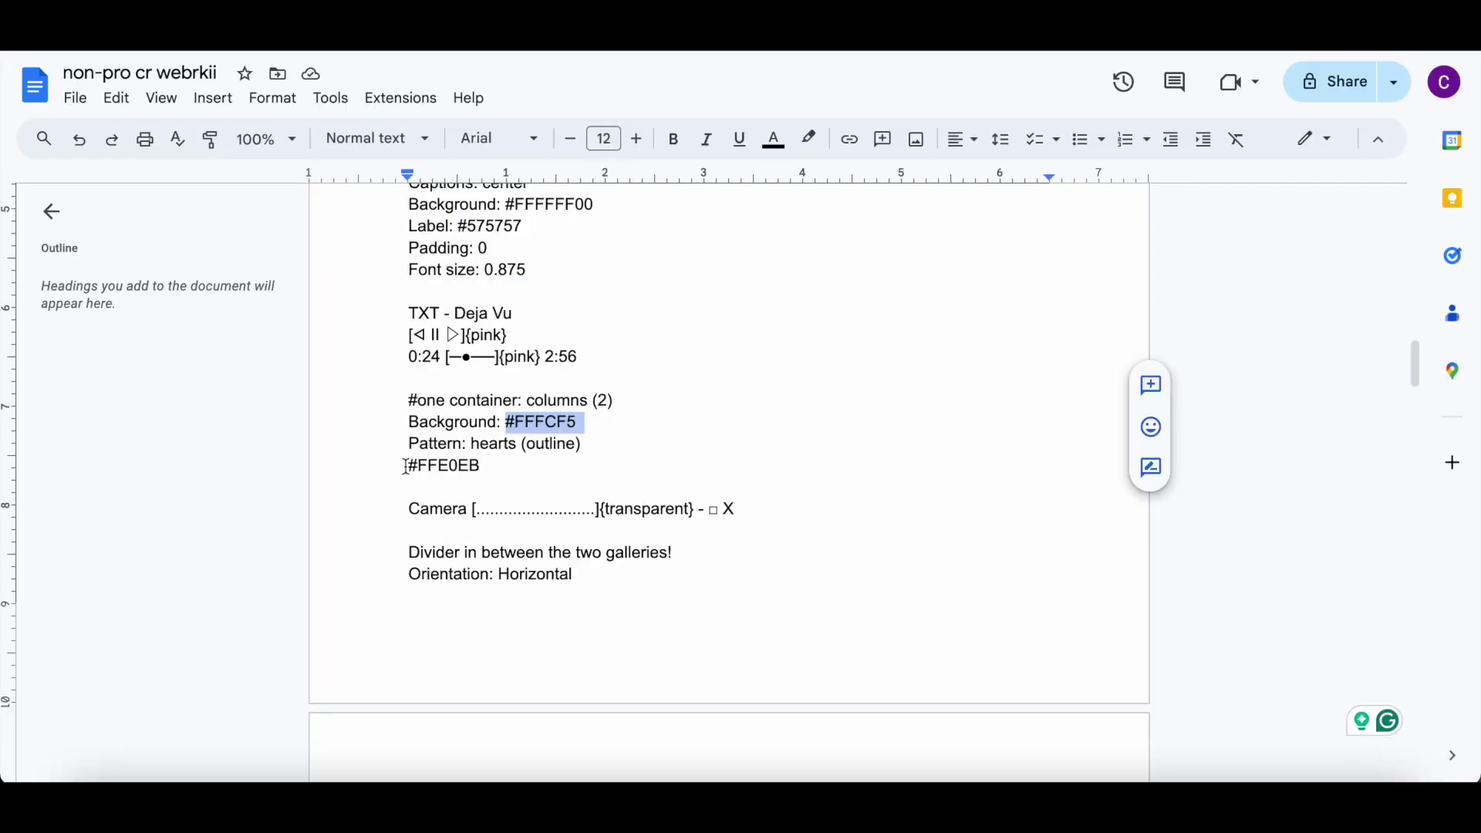
- Copy the hearts pattern colour code #FFE0EB from the notes document
left_click_drag(407, 467, 522, 463)
right_click(522, 463)
left_click(631, 296)
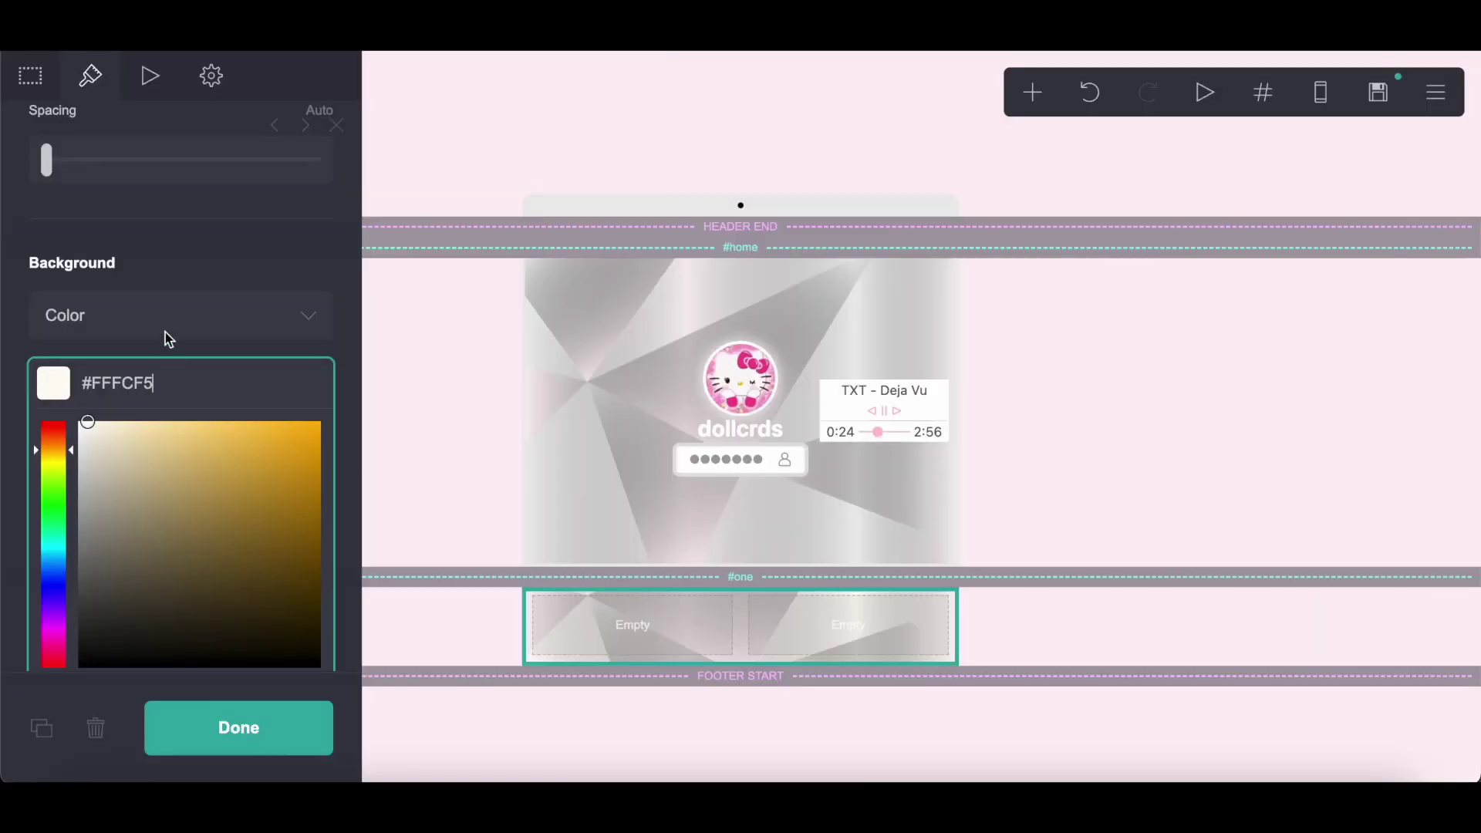
- Change the #one container's background pattern to Heart Outlines
left_click(150, 262)
scroll(153, 262, "down", 3)
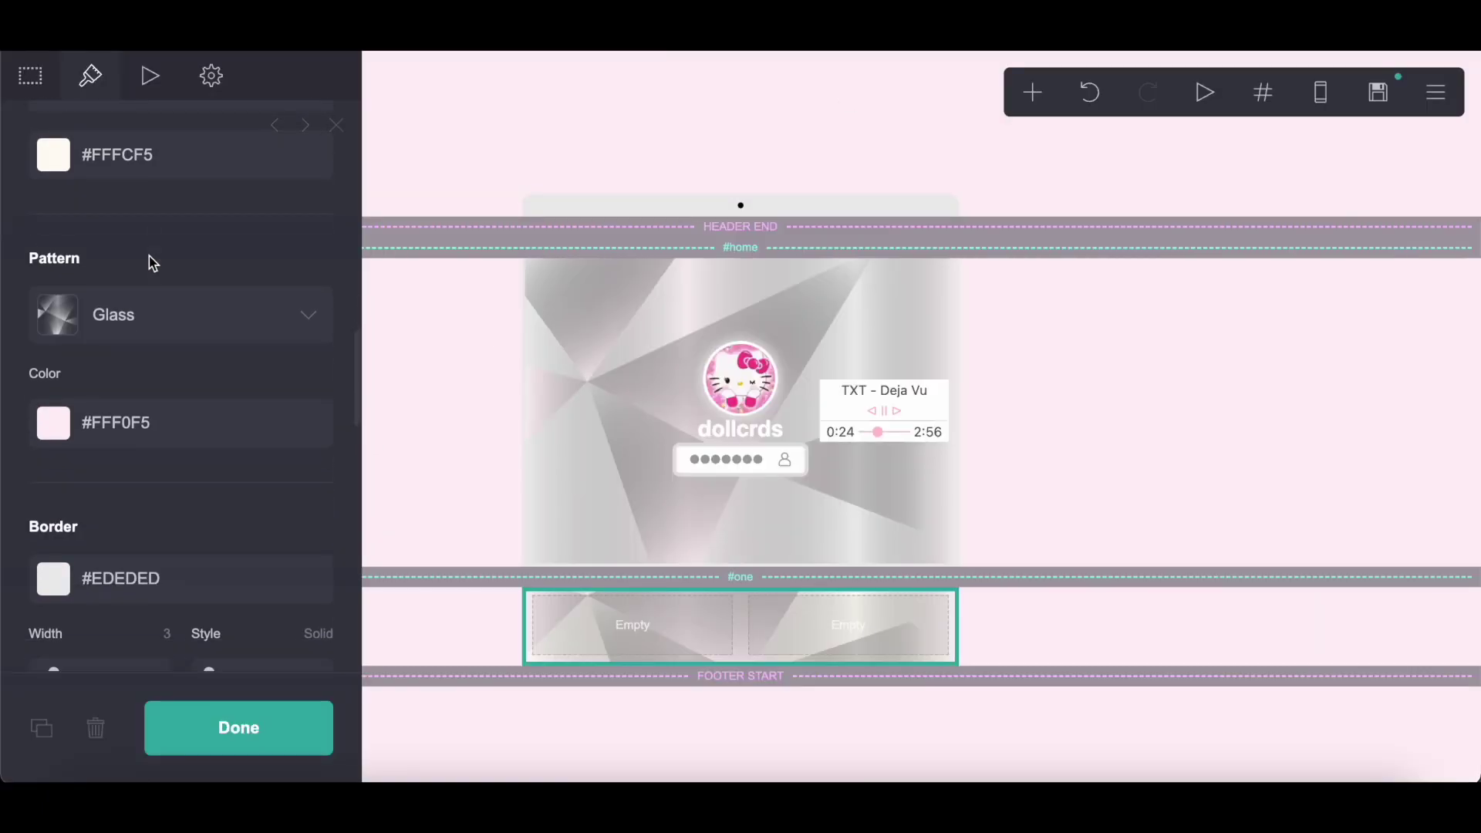
left_click(145, 301)
scroll(146, 314, "down", 5)
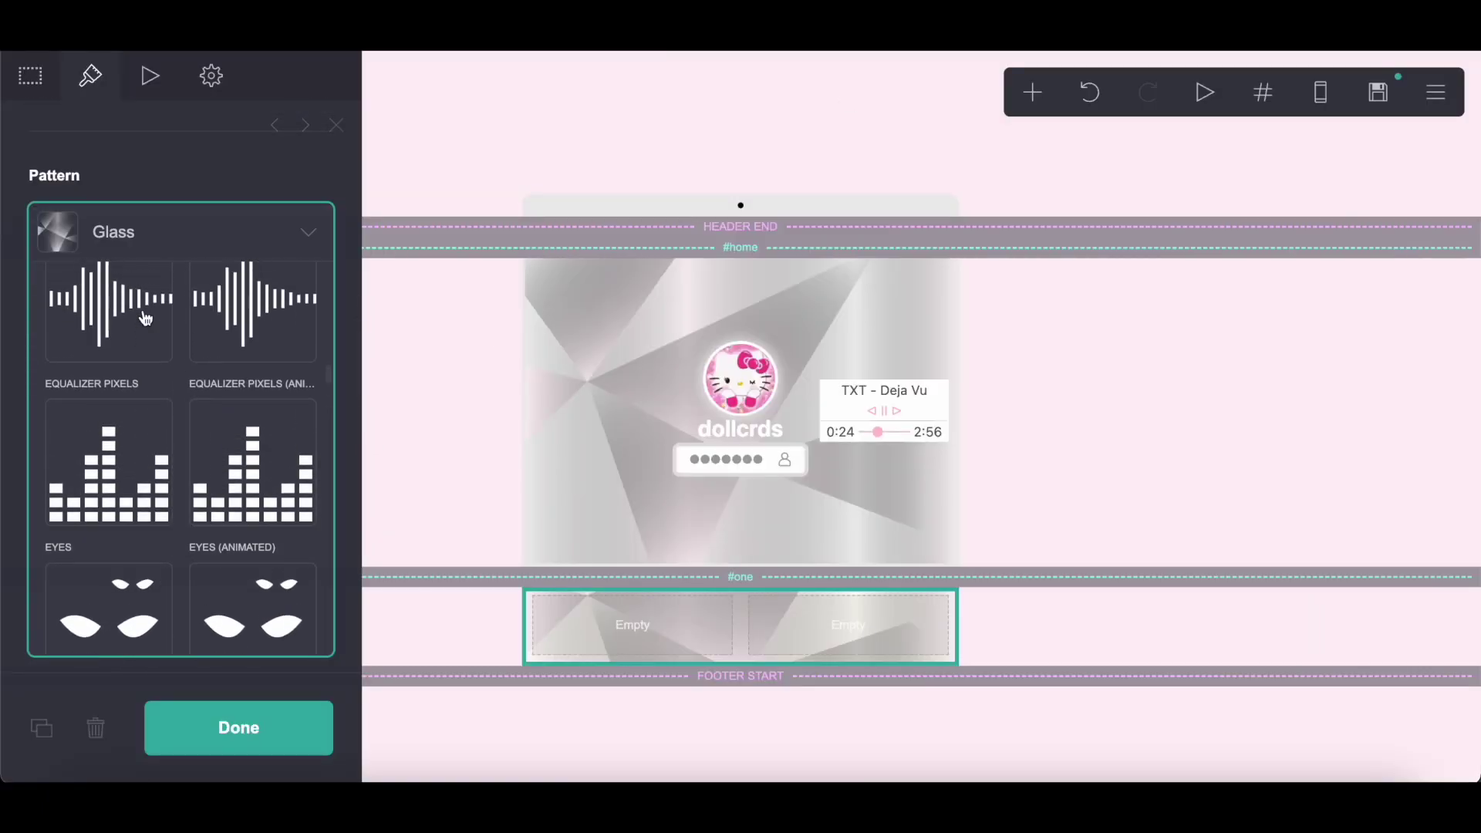
scroll(150, 324, "down", 5)
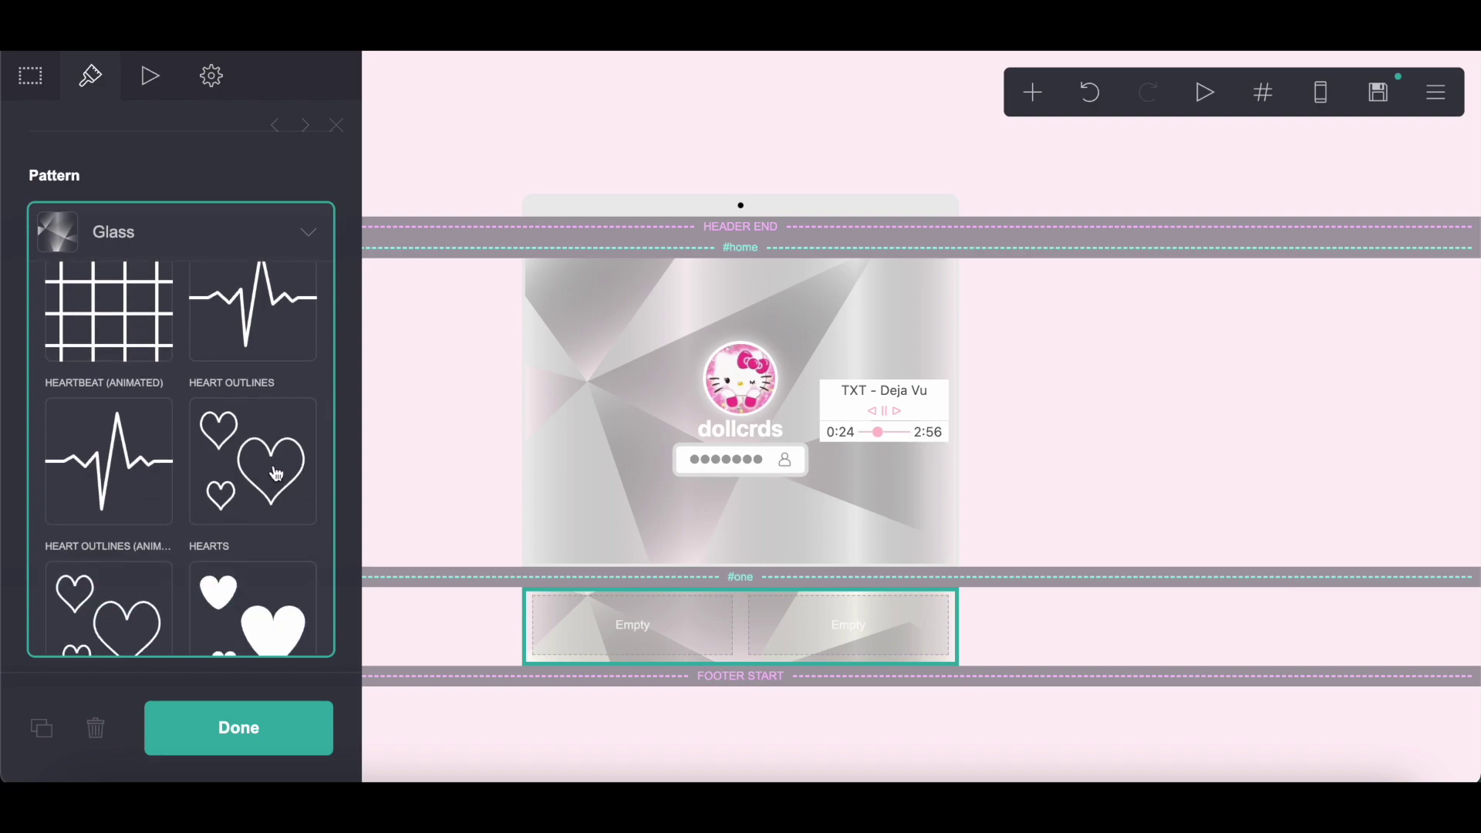
left_click(277, 475)
- Set the heart pattern's colour to the copied #FFE0EB
left_click_drag(90, 344, 147, 343)
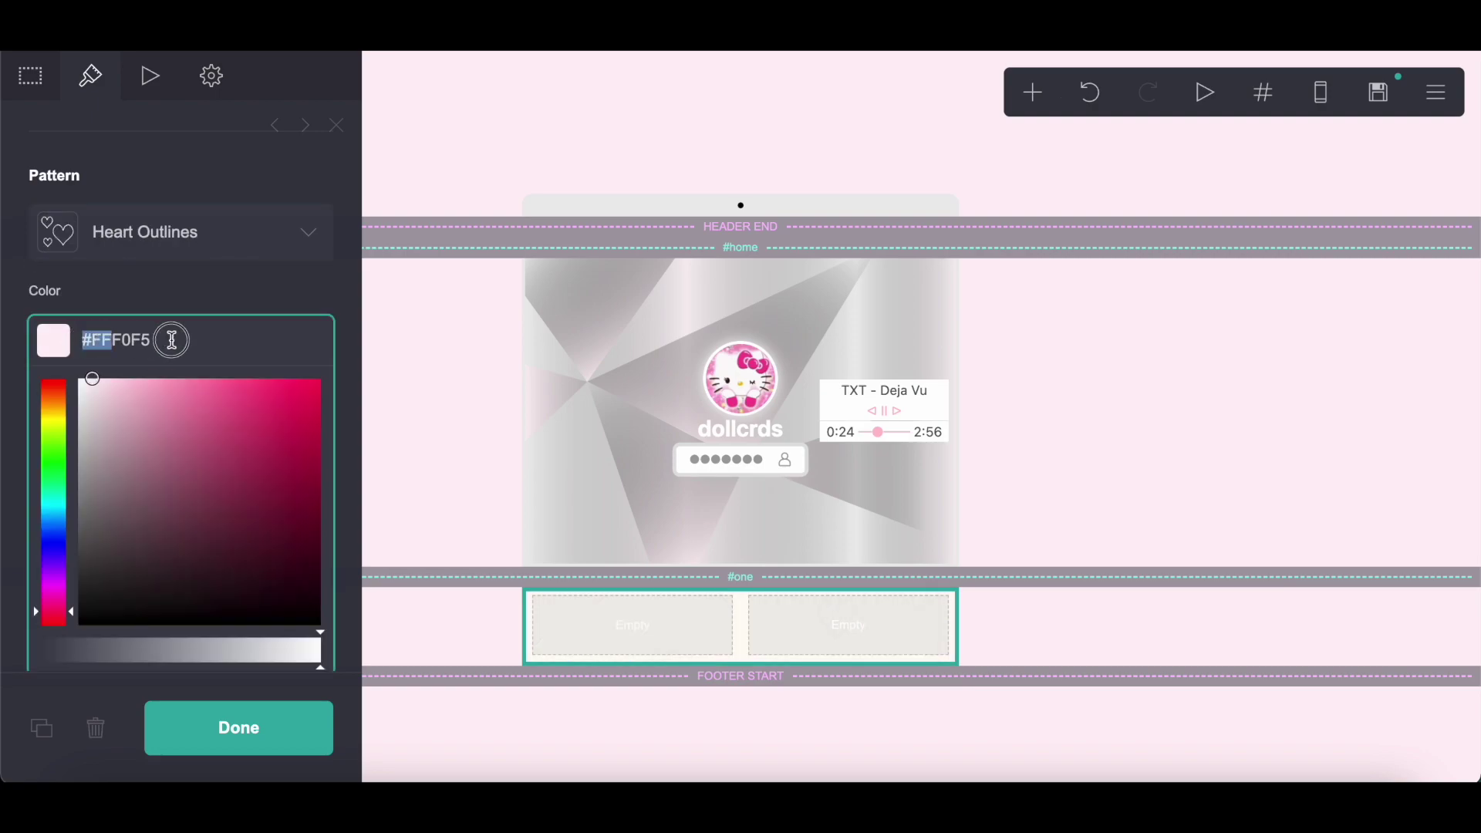
right_click(234, 340)
left_click(267, 469)
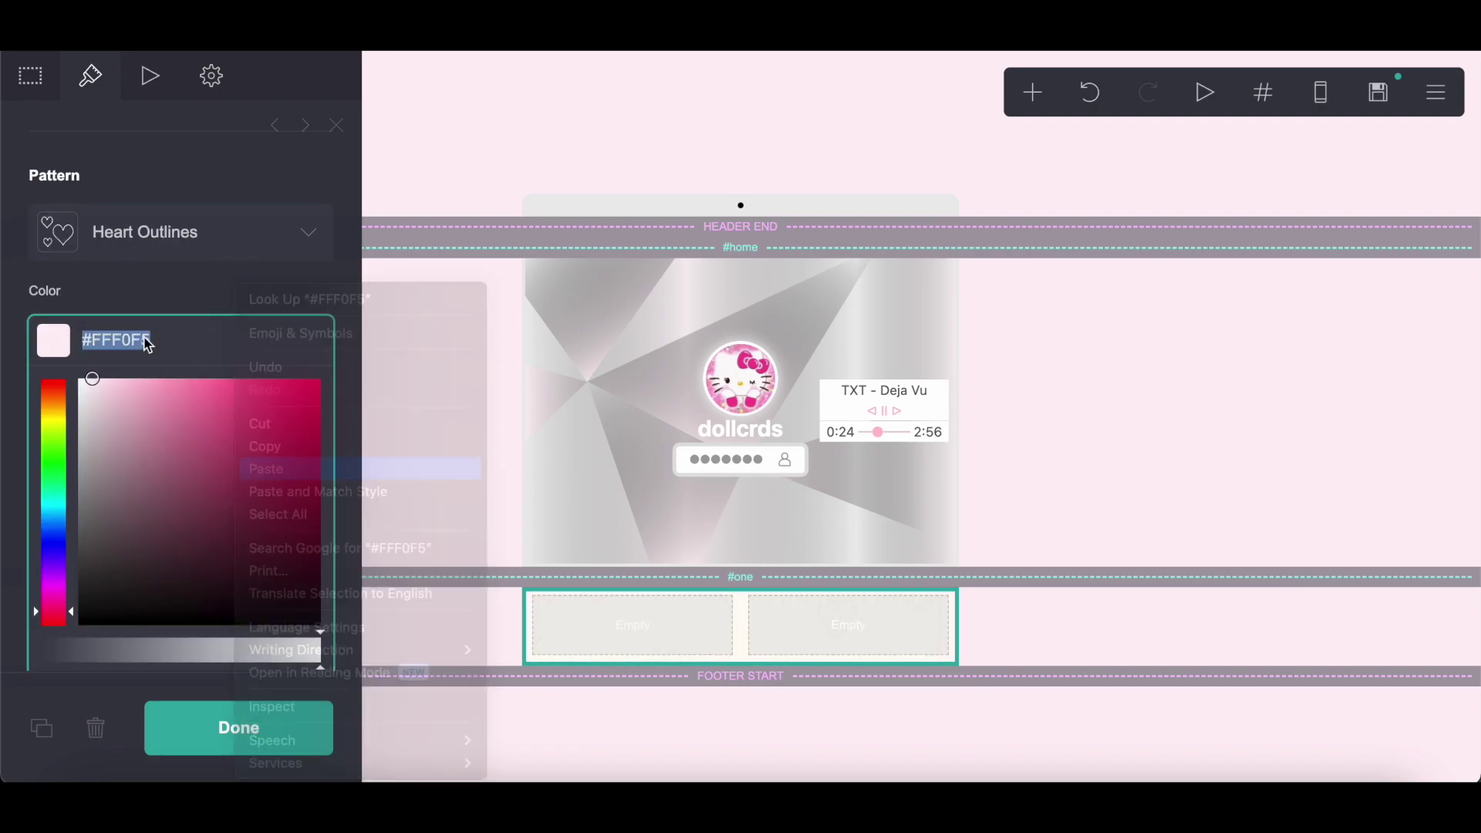
left_click(138, 287)
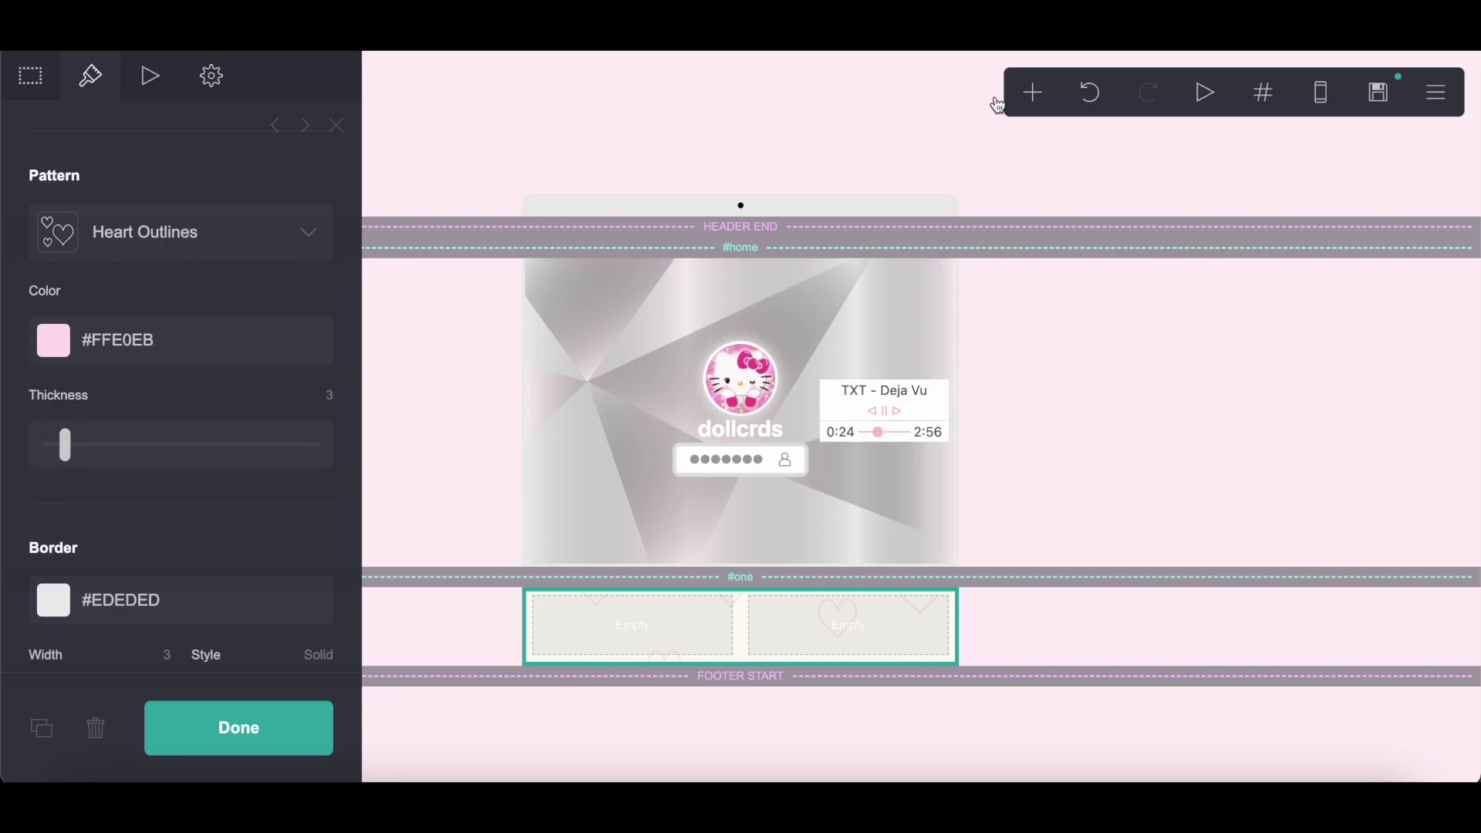
- Add a gallery to the first column of the #one container and upload 3f6d0768.jpeg to it uncropped
left_click(1034, 106)
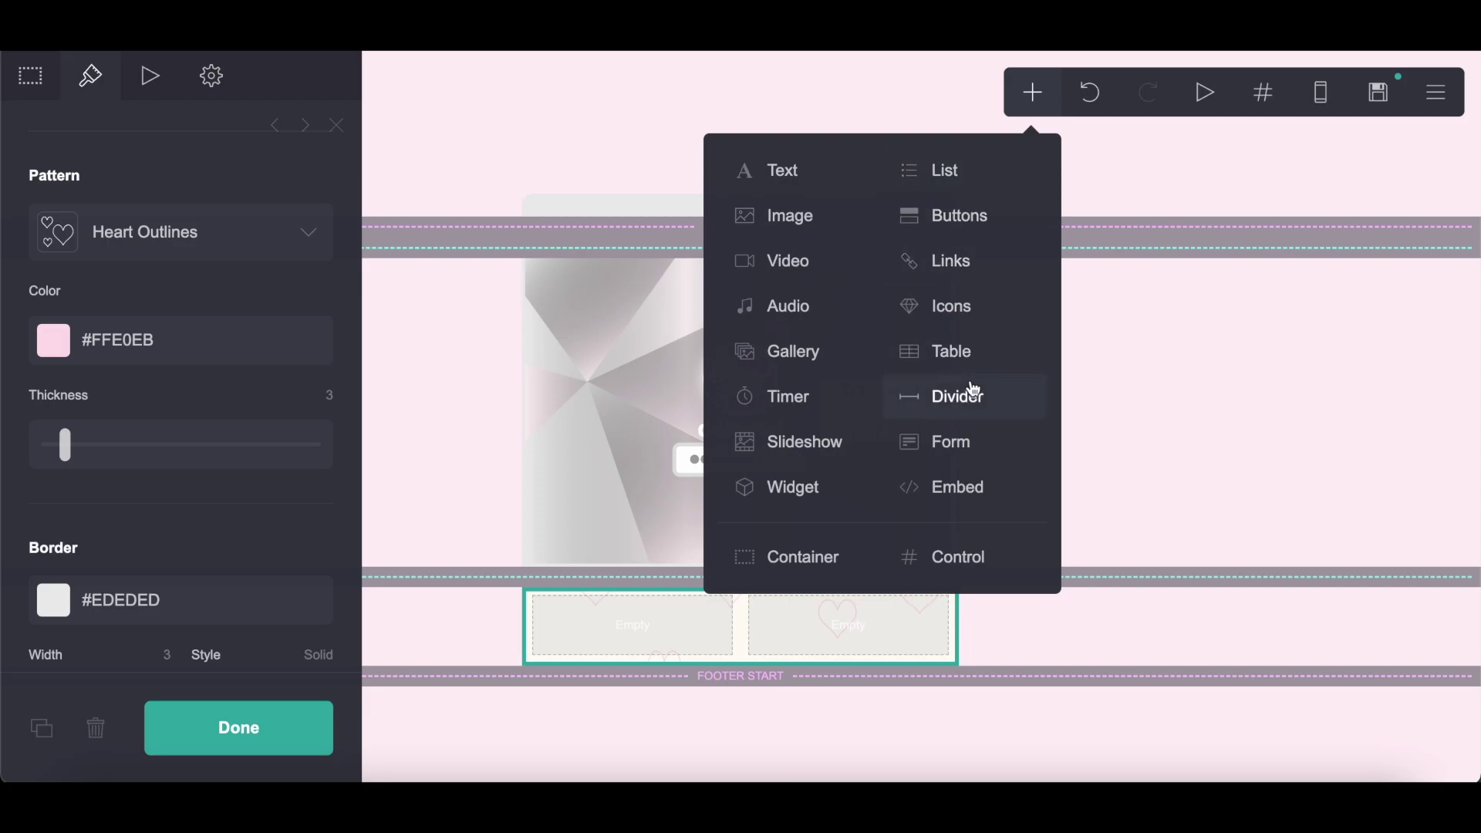
left_click(810, 363)
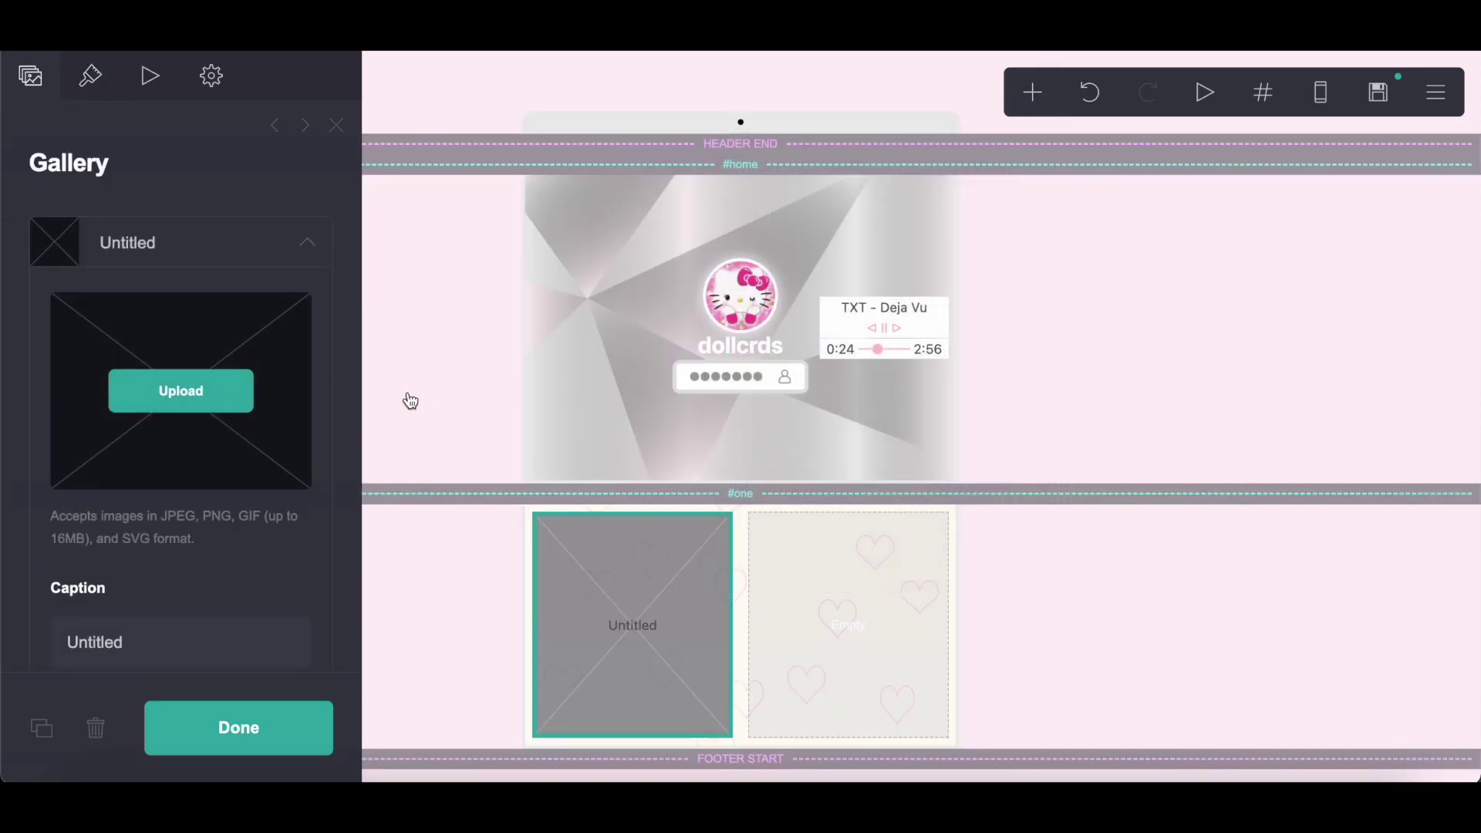
left_click(202, 396)
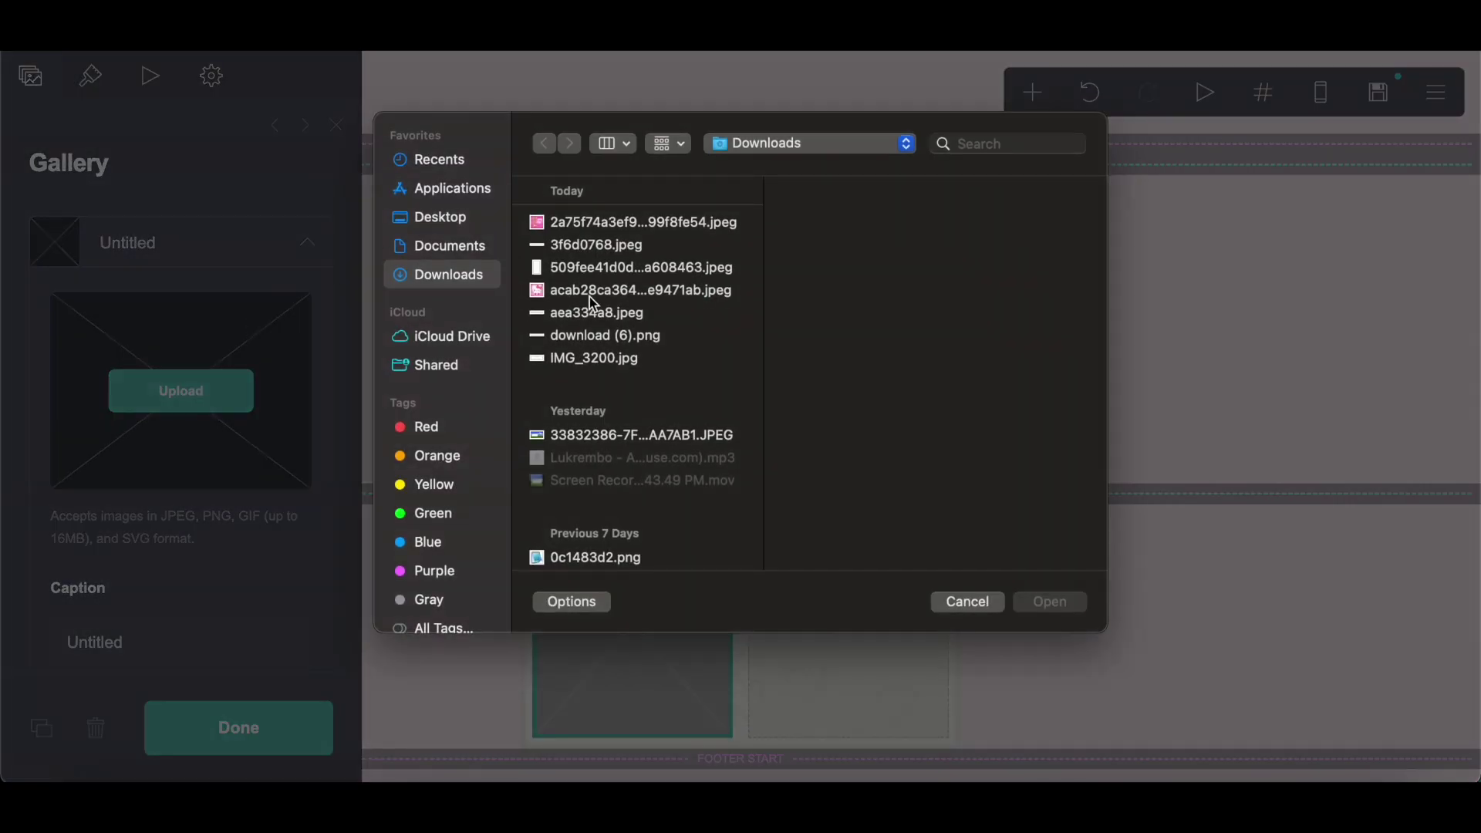
left_click(607, 247)
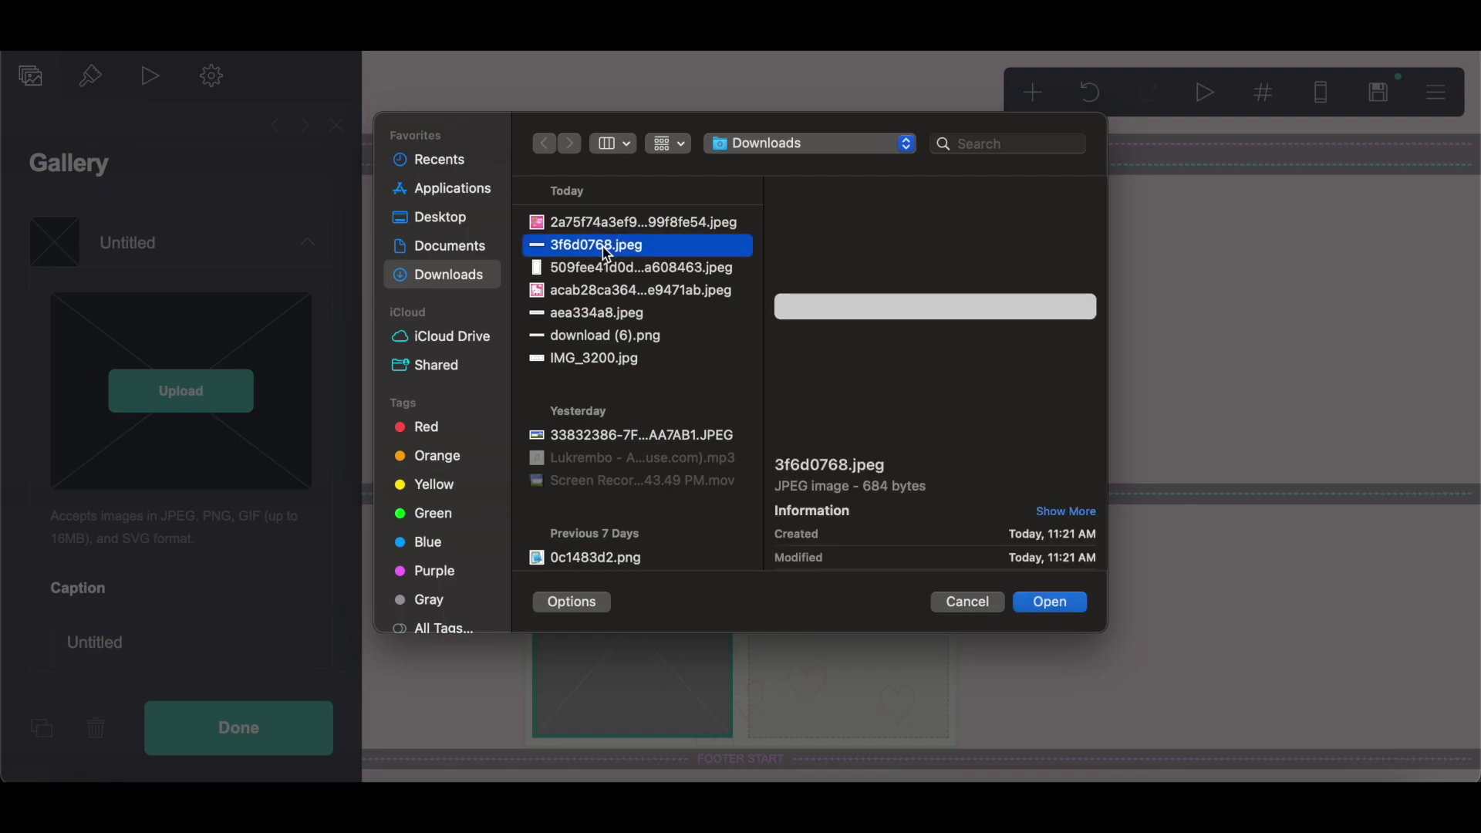
left_click(590, 340)
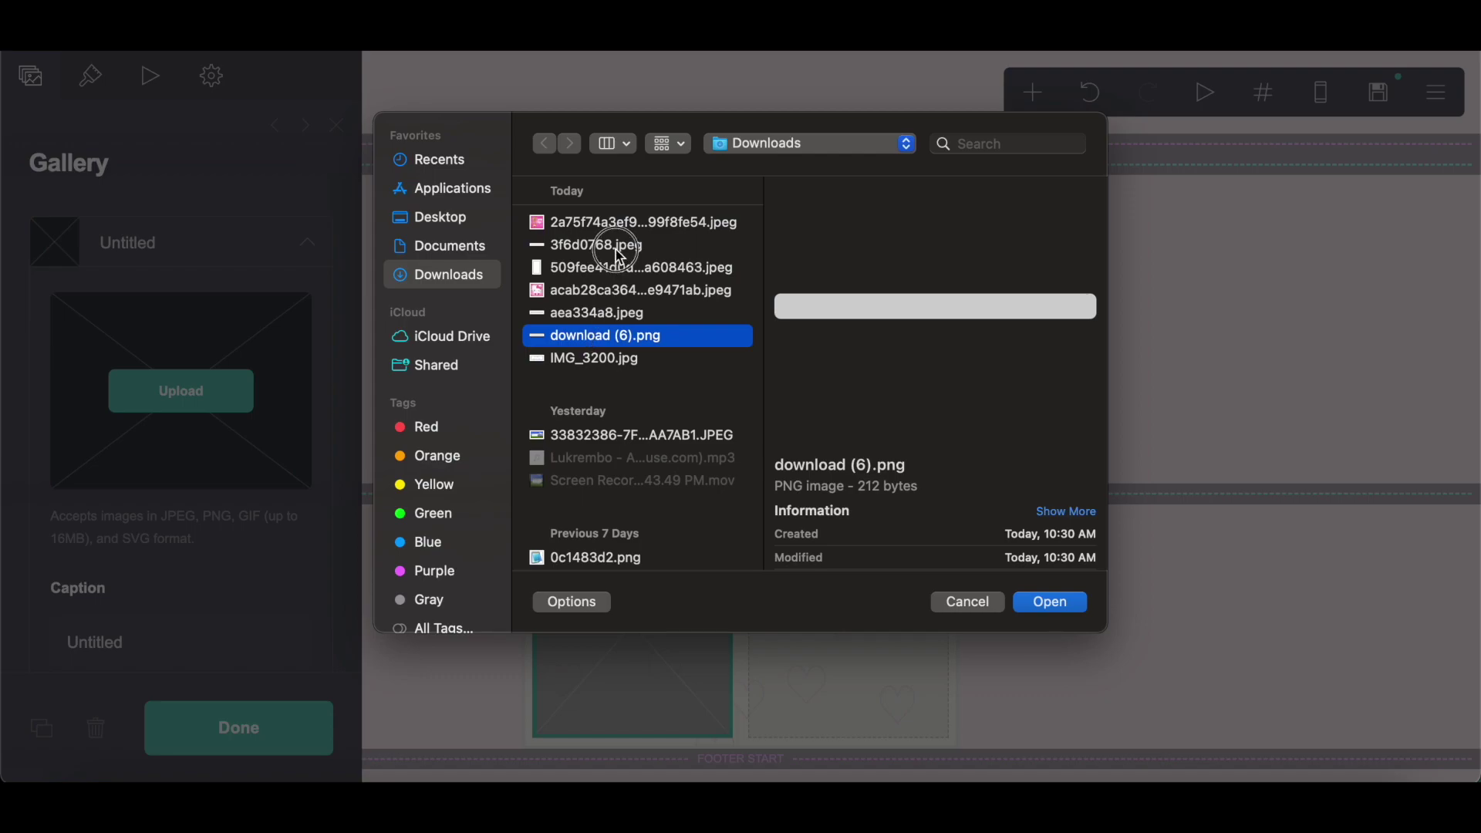
left_click(605, 245)
left_click(614, 313)
left_click(612, 361)
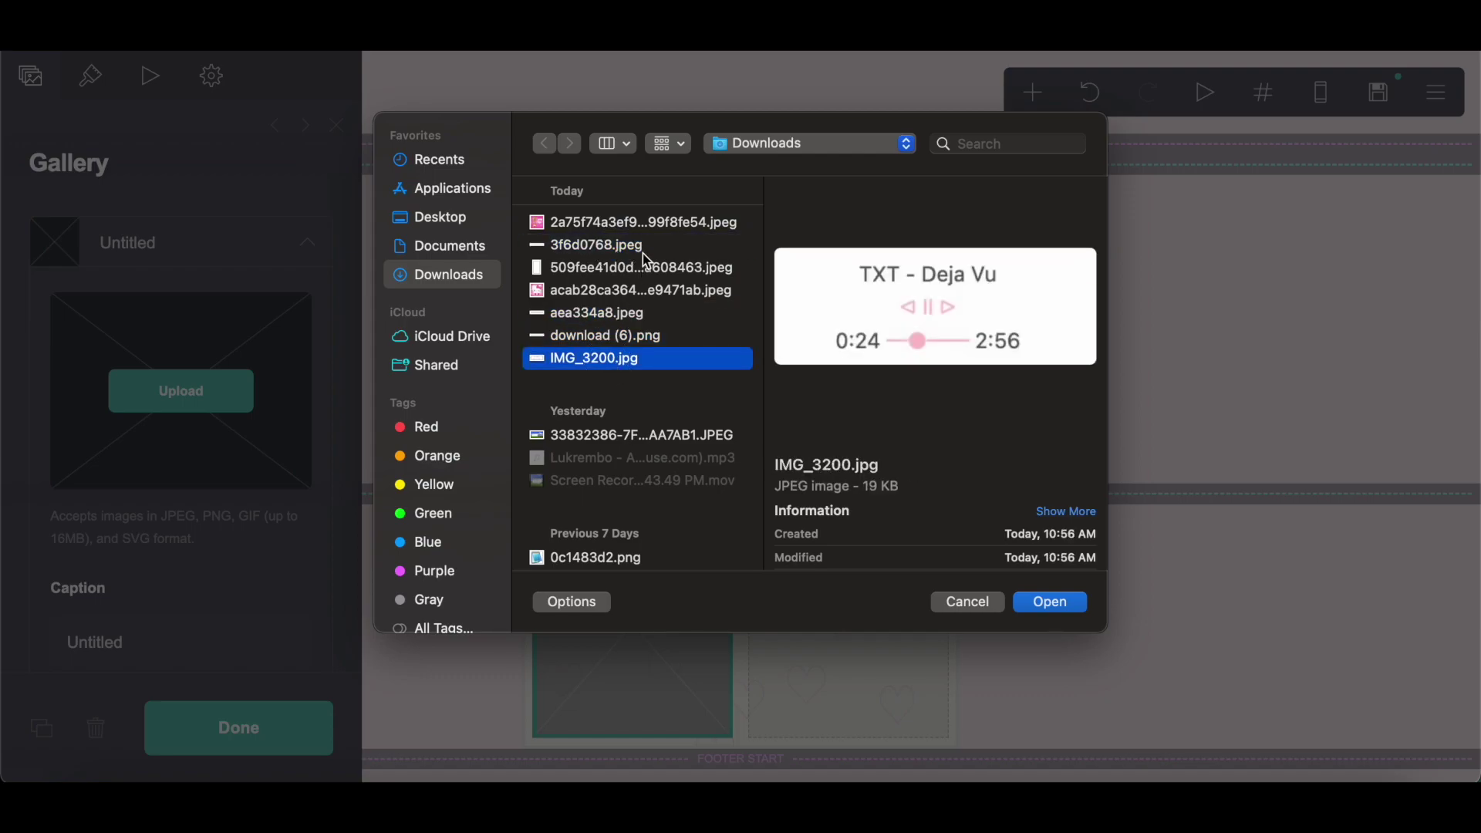
left_click(643, 248)
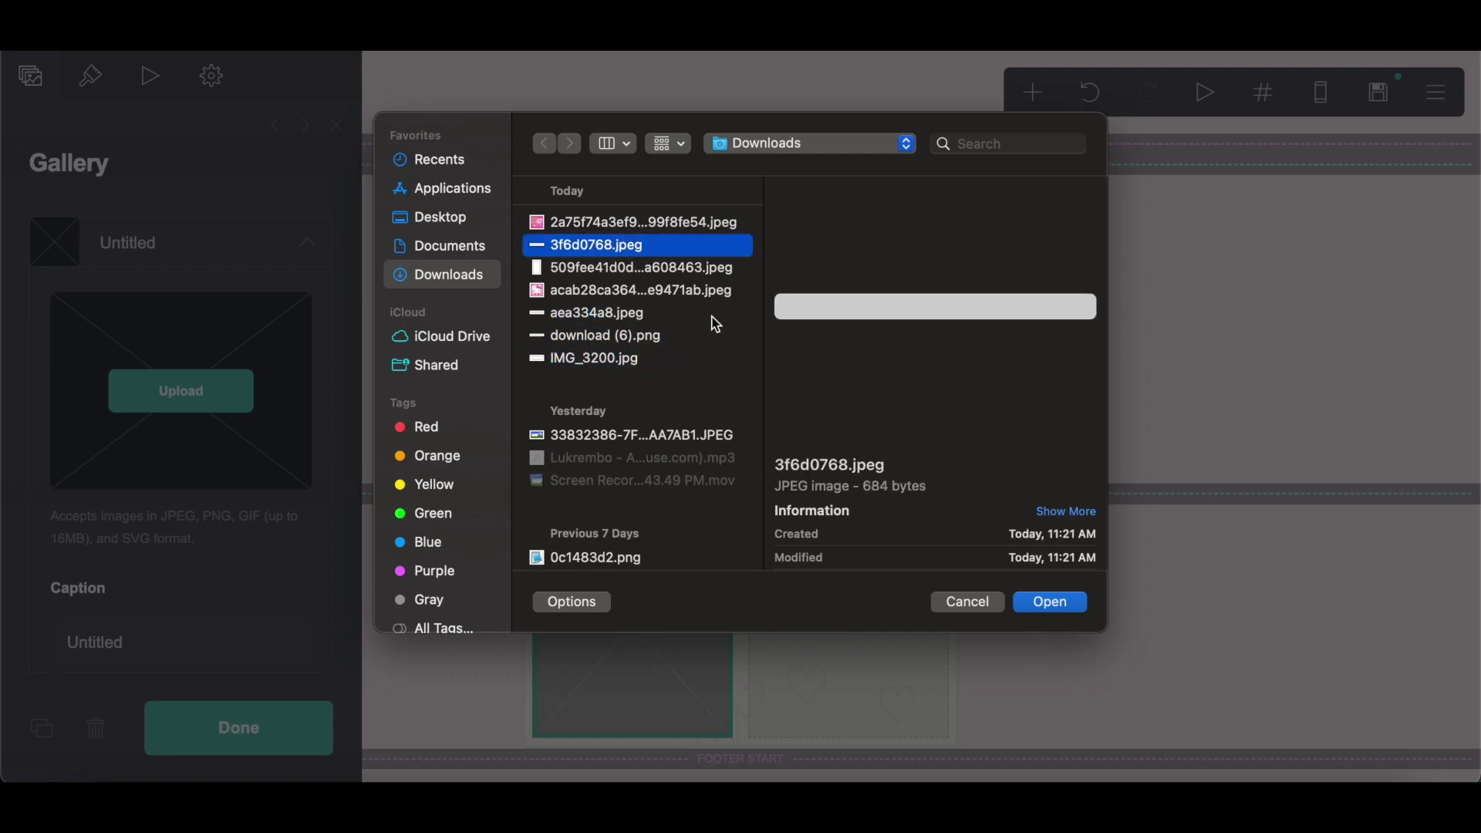
left_click(688, 337)
left_click(696, 247)
left_click(1035, 601)
left_click(44, 93)
left_click(1402, 91)
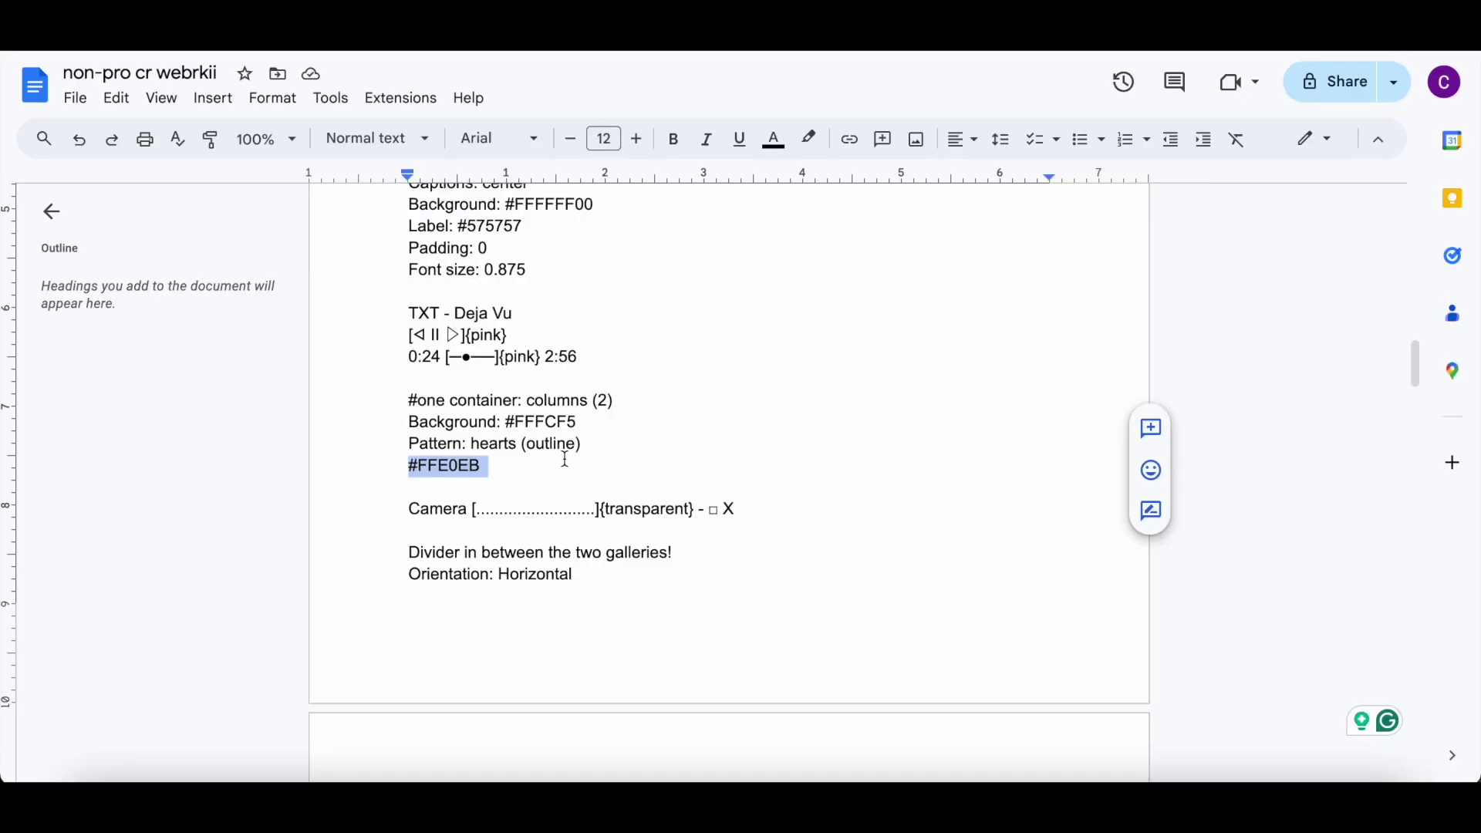
- Switch to the notes document and copy the Camera caption line, including its transparent dots and window symbols
mouse_move(391, 506)
left_mouse_down()
mouse_move(751, 506)
mouse_move(395, 502)
left_mouse_up()
left_click(771, 499)
left_click(754, 511)
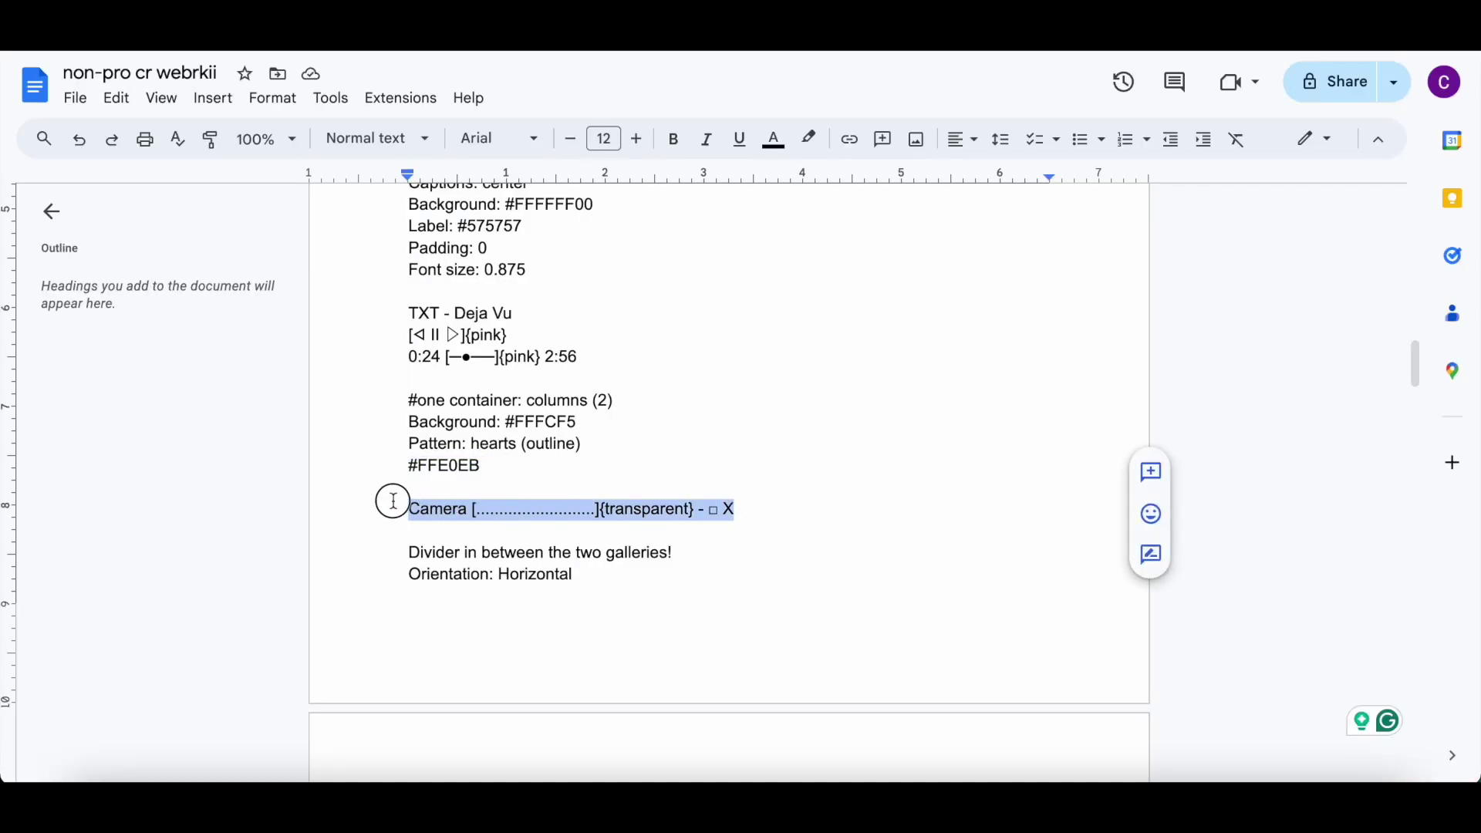
right_click(471, 500)
left_click(572, 290)
- Replace the gallery image's Untitled caption with the copied Camera line
scroll(786, 443, "down", 3)
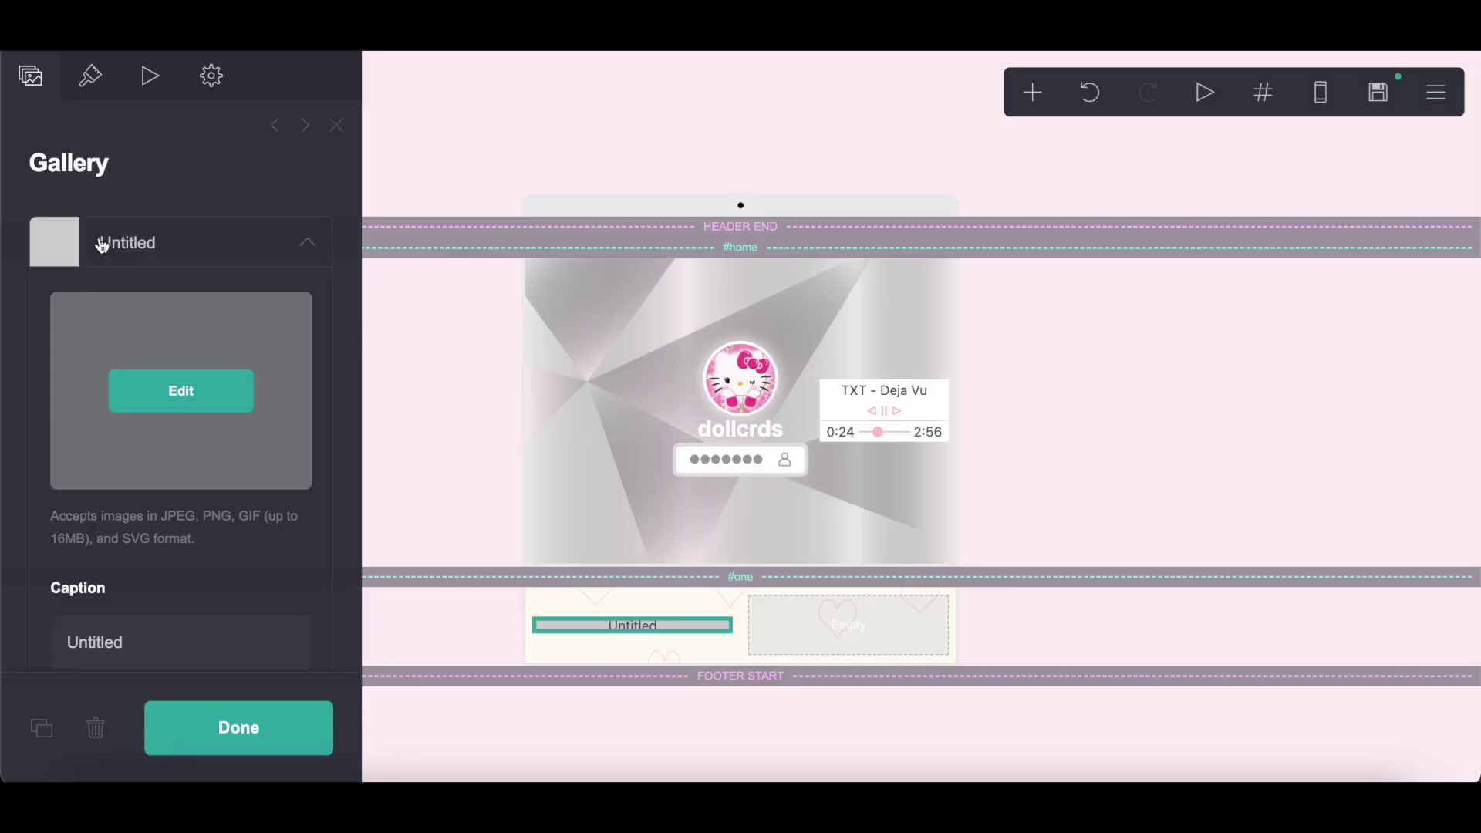
left_click_drag(73, 637, 212, 641)
right_click(211, 641)
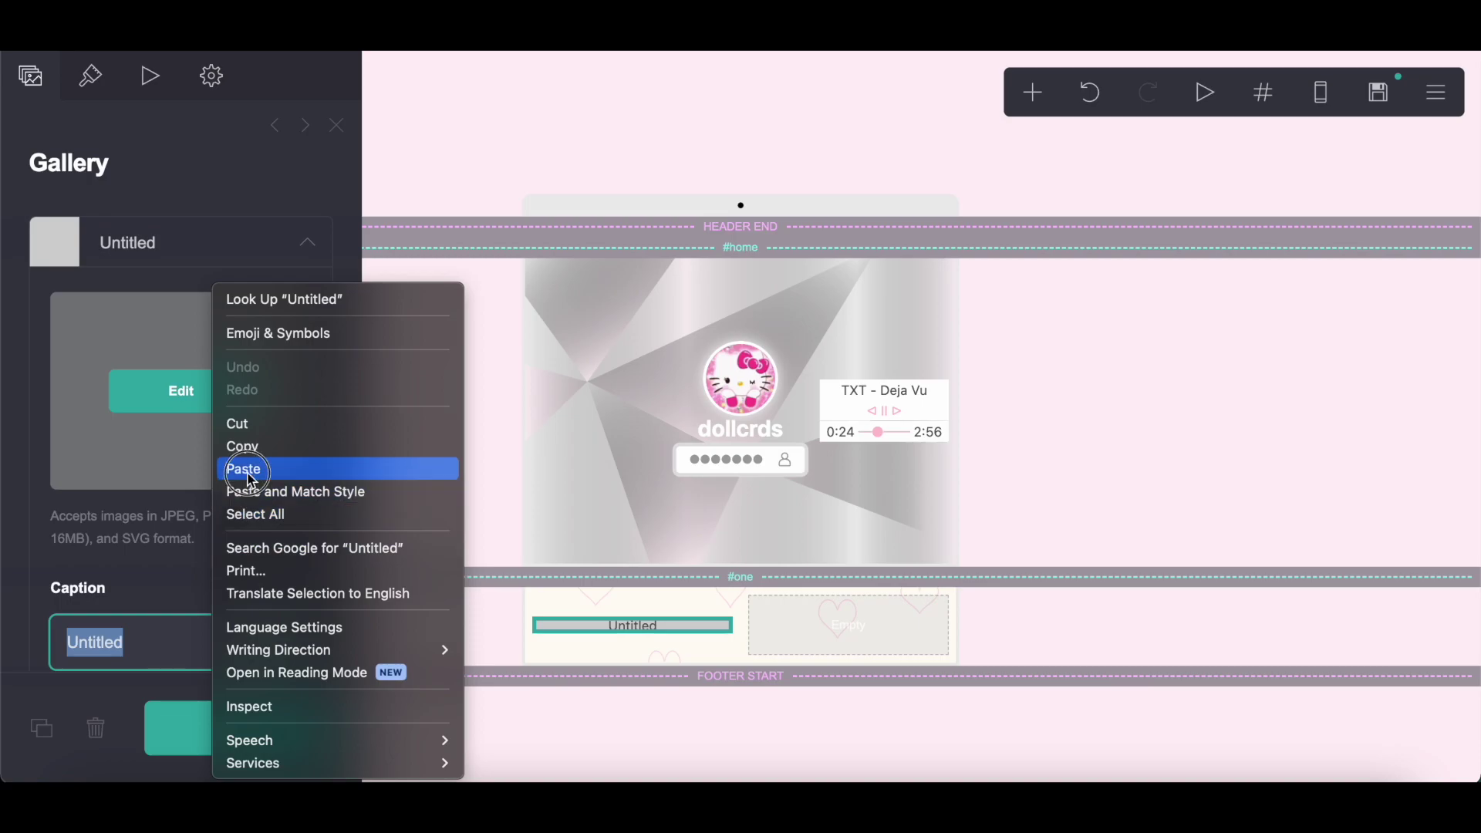
left_click(248, 471)
- Add an image element below the Camera gallery and set its shape to Rectangle
left_click(1044, 106)
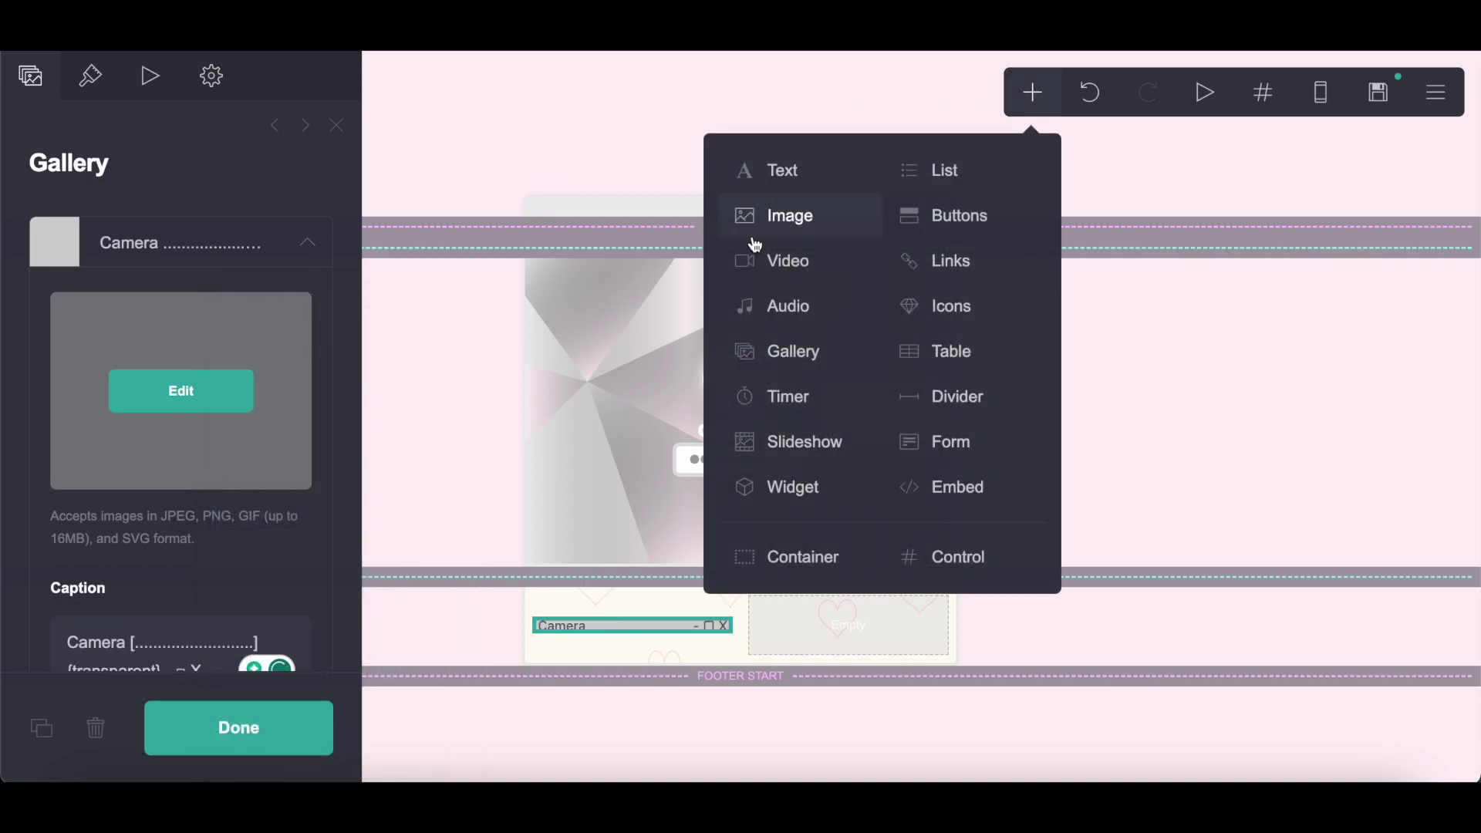
left_click(750, 224)
left_click(91, 76)
scroll(178, 429, "down", 1)
left_click(138, 486)
left_click(139, 468)
- Remove the border colour and the drop shadow colour from the new image element
scroll(139, 463, "down", 3)
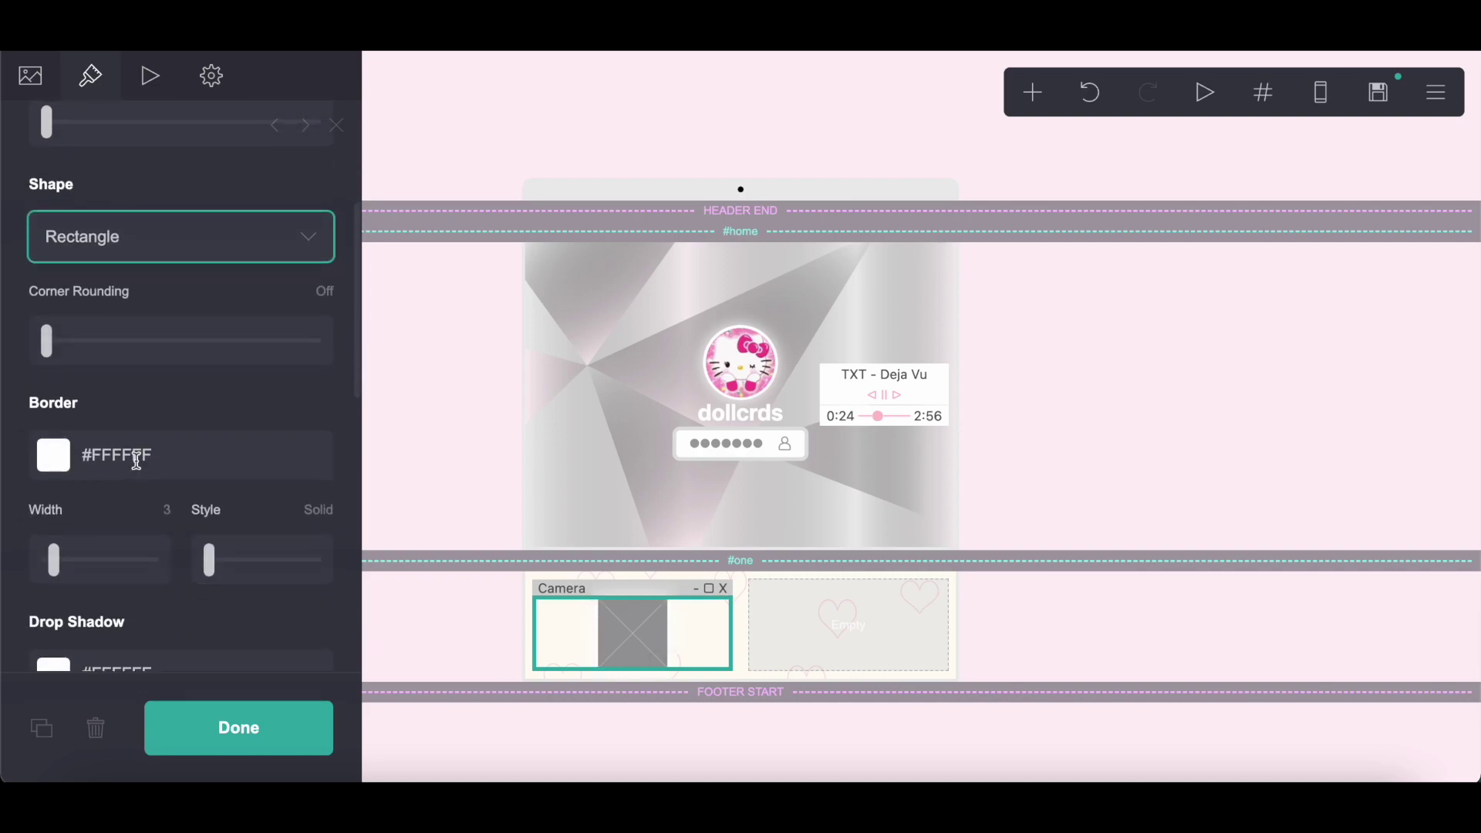
left_click(139, 459)
key("BackSpace")
left_click(144, 382)
scroll(155, 383, "down", 3)
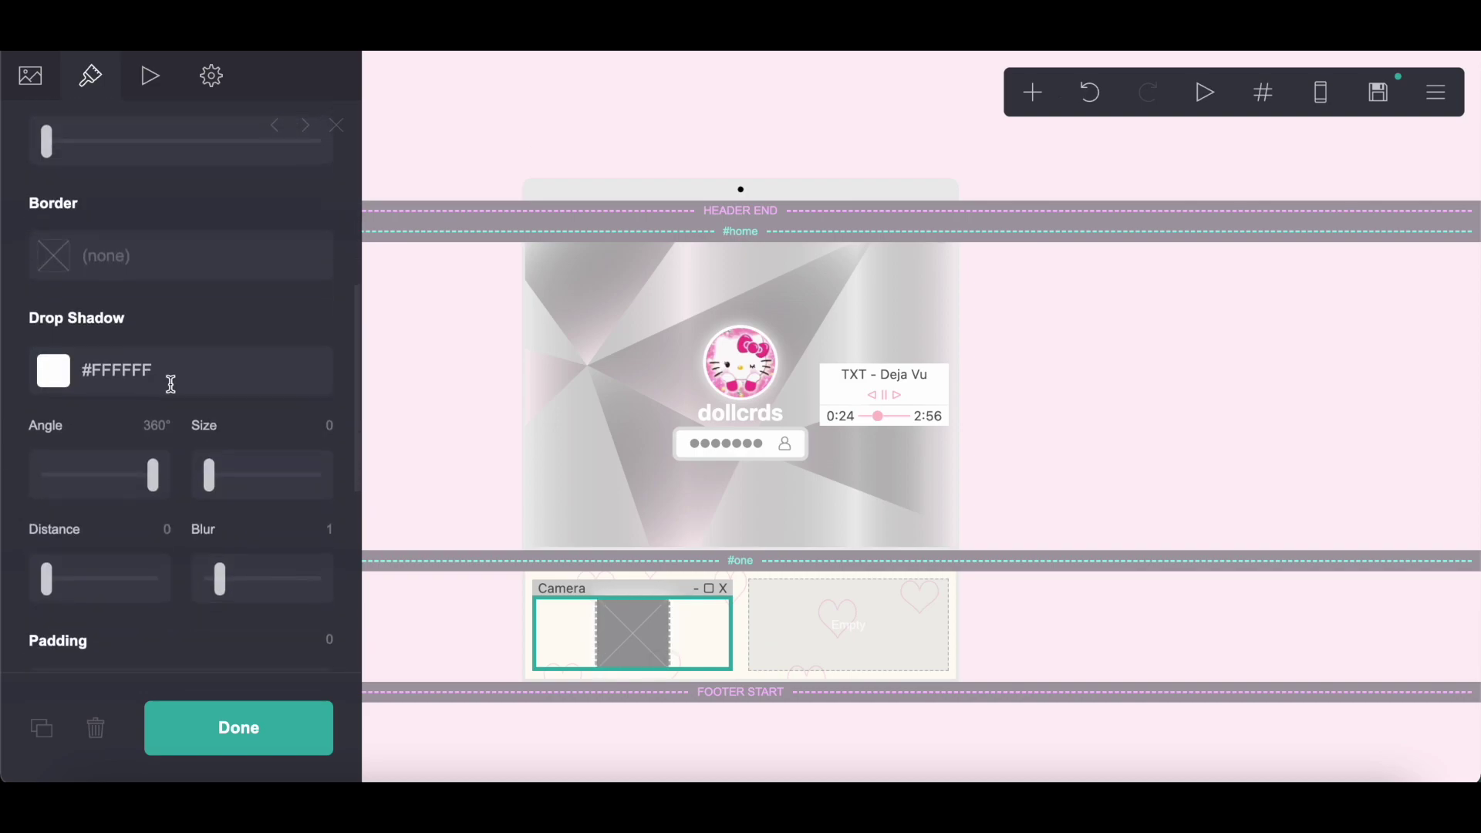
left_click(165, 370)
key("BackSpace")
left_click(183, 317)
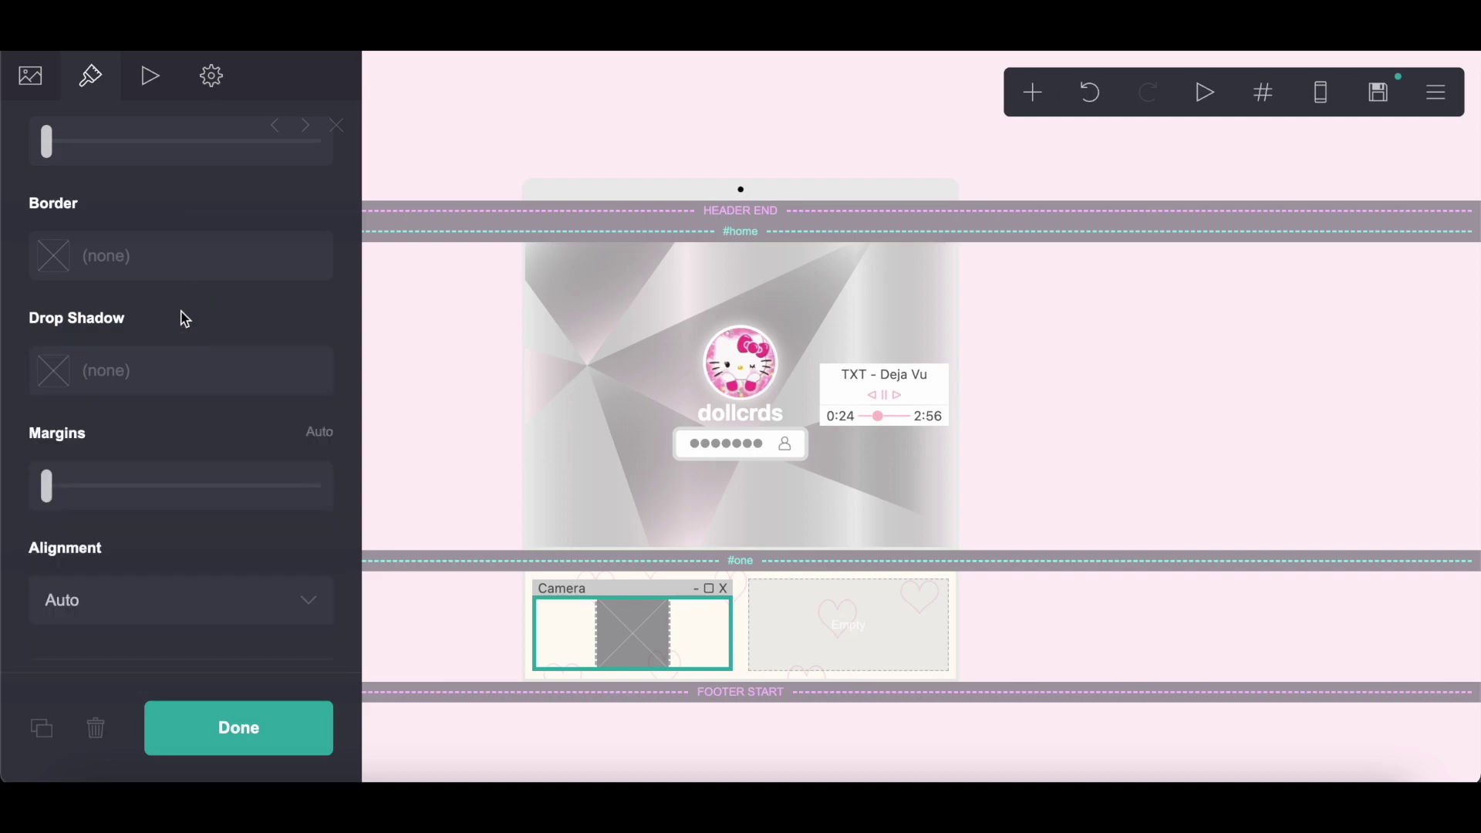
- Widen the image element to the maximum so it fills the first column
scroll(182, 317, "down", 2)
scroll(185, 318, "up", 5)
scroll(186, 319, "up", 4)
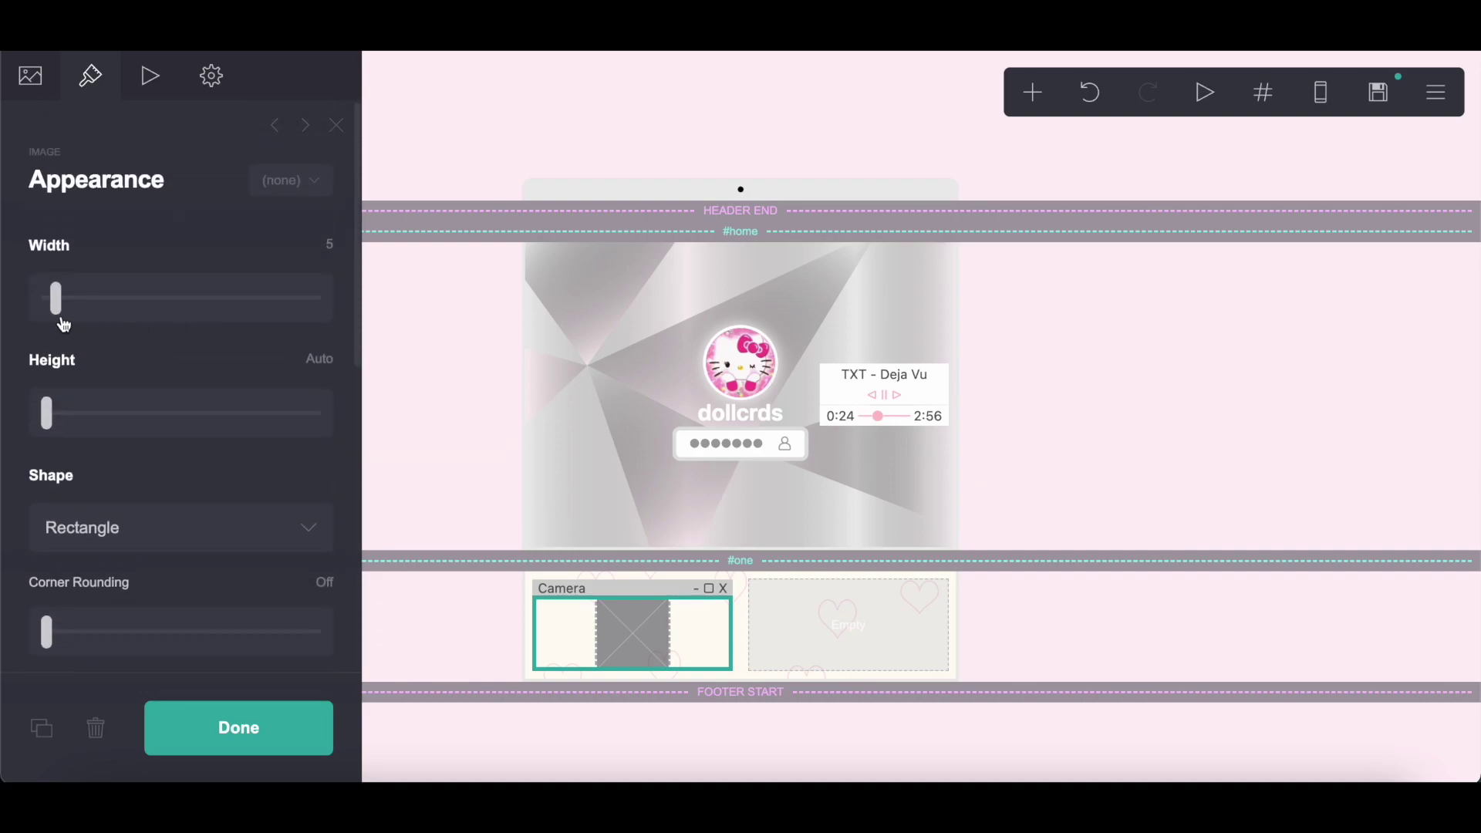
left_click_drag(61, 300, 293, 312)
- Upload the Barbie Girl picture 2a75f74a3ef9c8b3a1f8352b99f8fe54.jpeg to the image element without cropping it
left_click(27, 73)
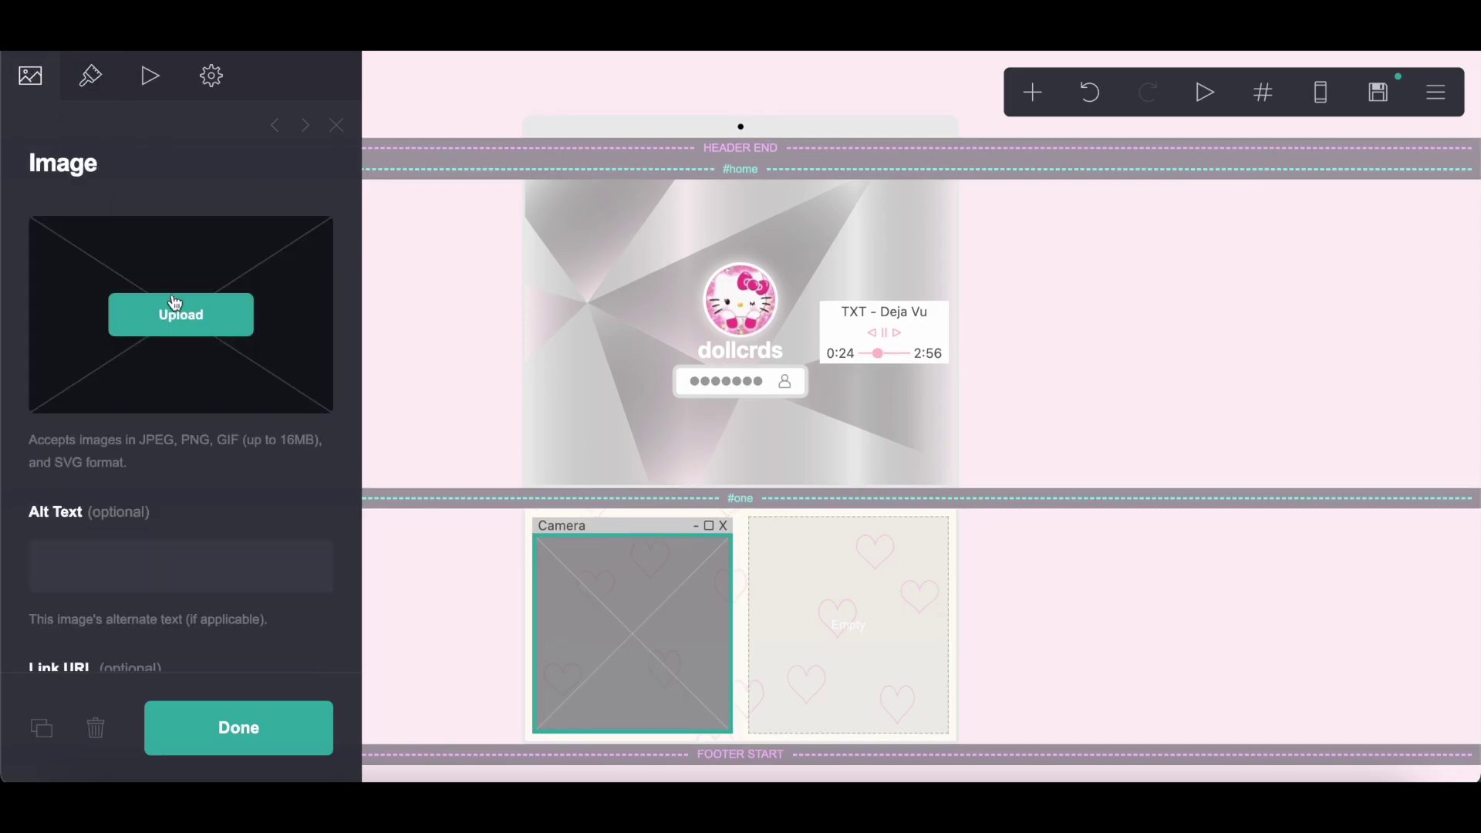
left_click(173, 305)
left_click(711, 223)
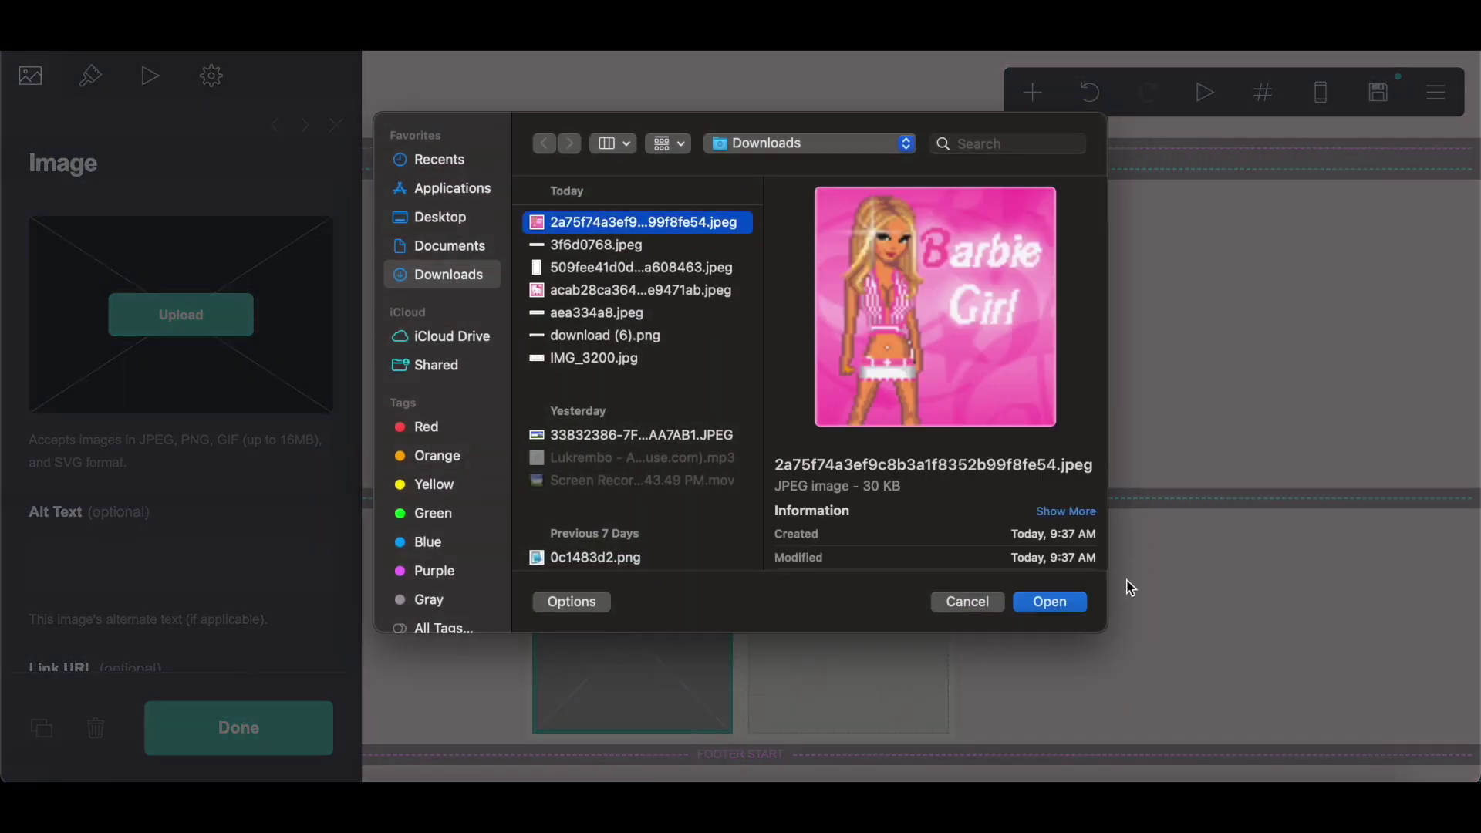
left_click(1051, 602)
left_click(21, 85)
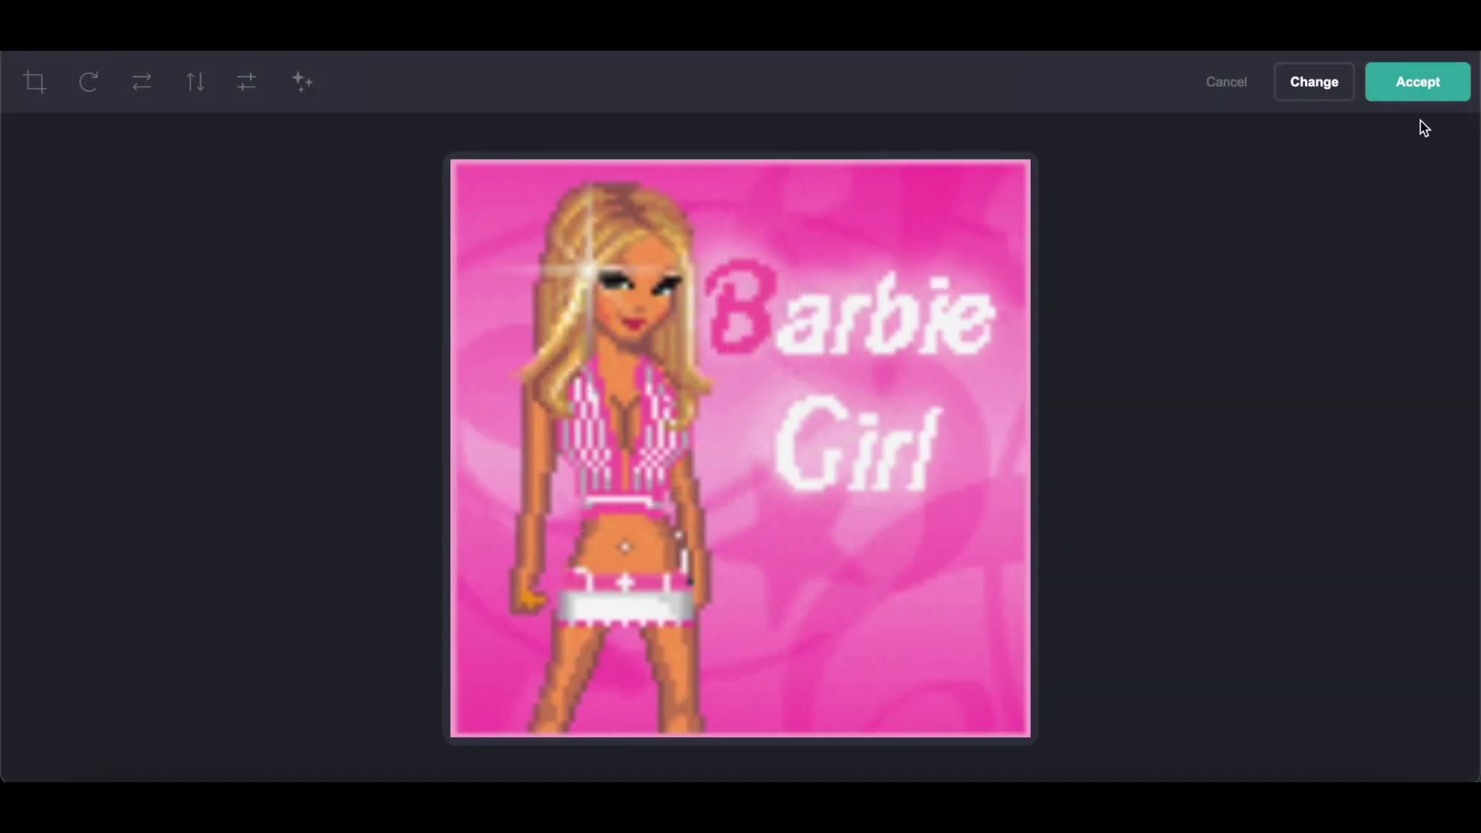
left_click(1422, 83)
- Add a divider below the Barbie Girl image and set its orientation to Horizontal
left_click(1033, 91)
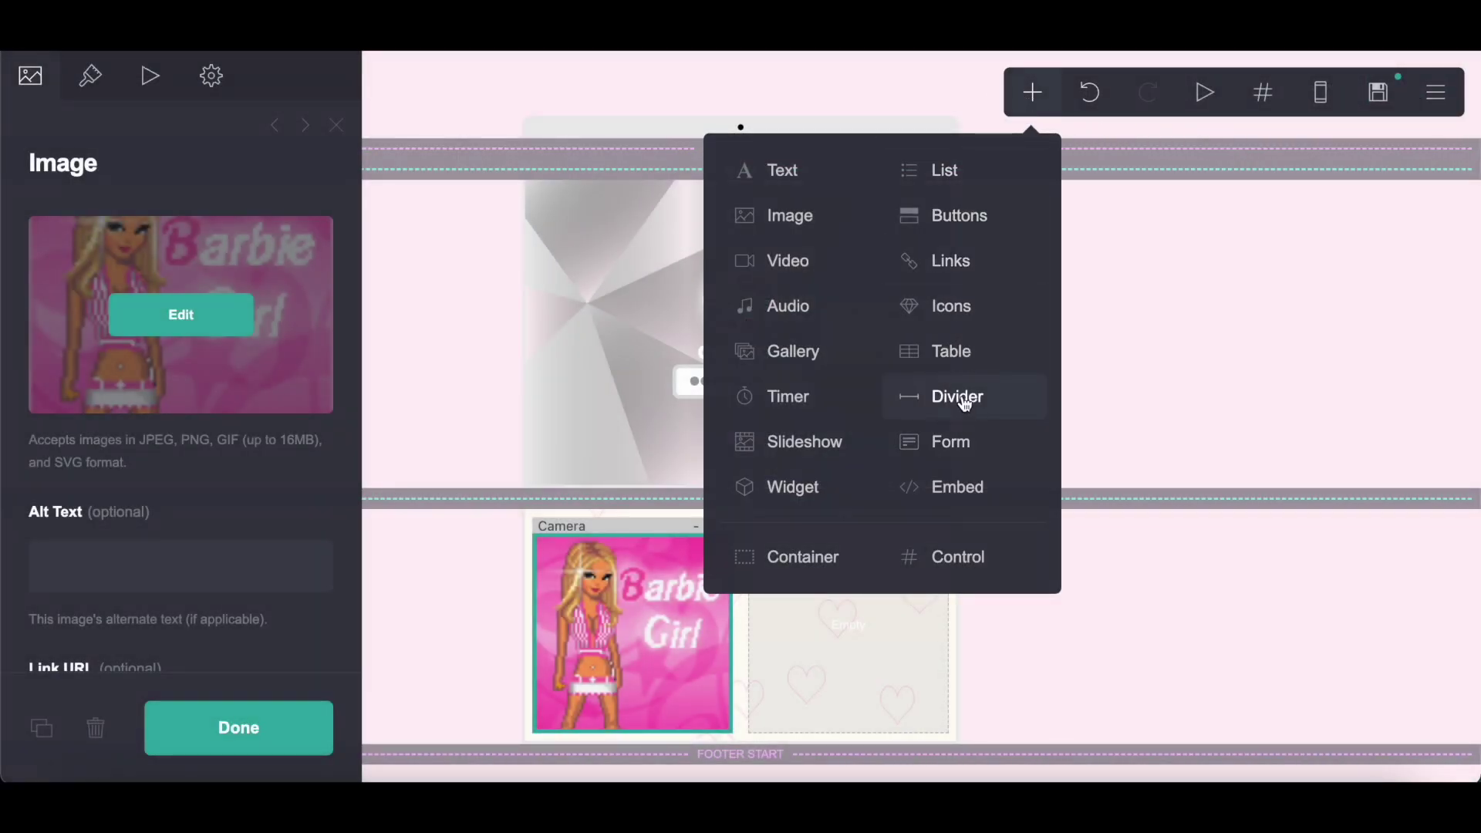
left_click(966, 403)
left_click(127, 381)
left_click(114, 378)
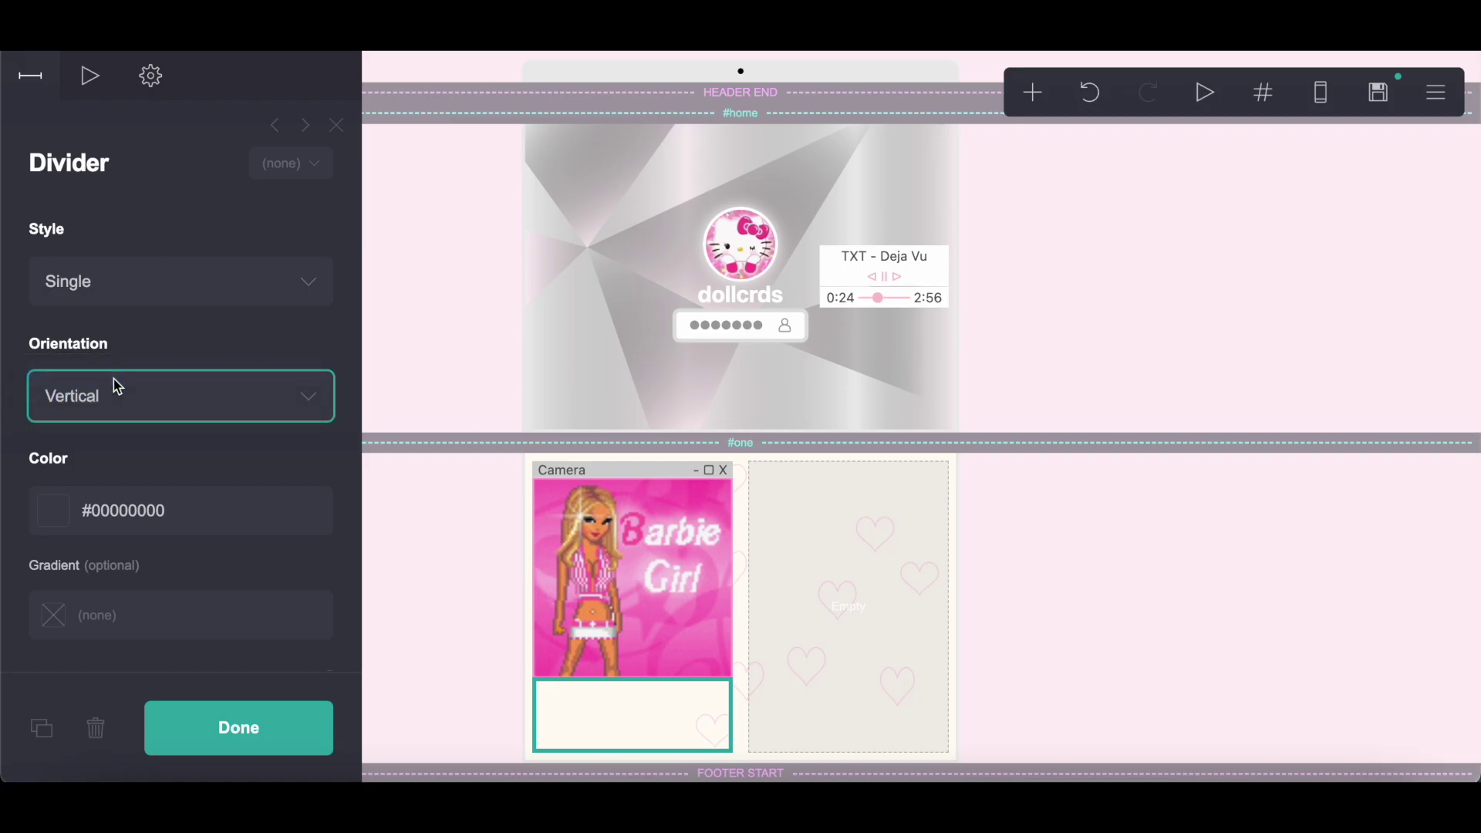
- Add a second gallery below the divider and upload download (6).png with the default crop
left_click(1034, 96)
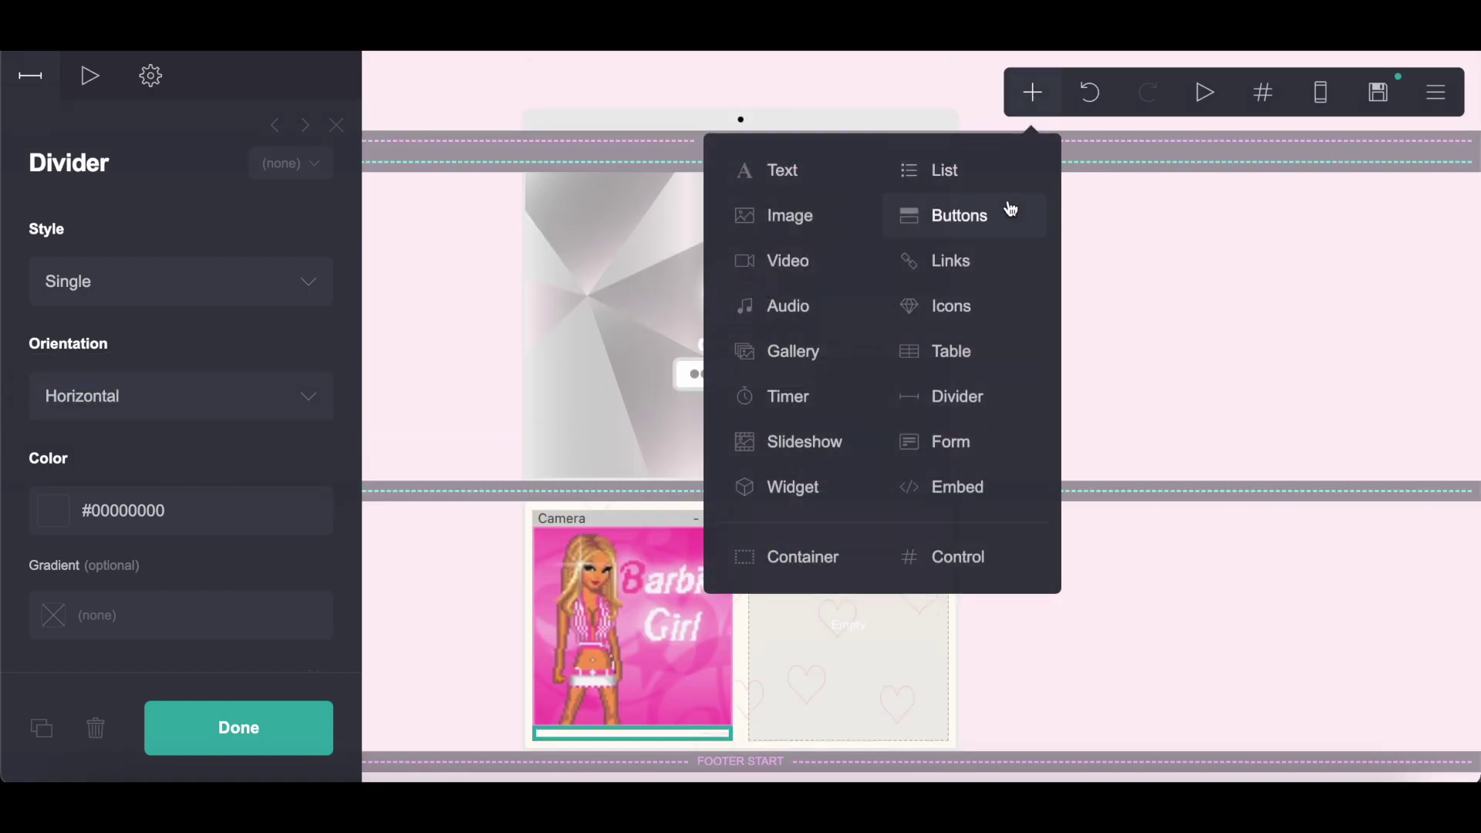
left_click(840, 347)
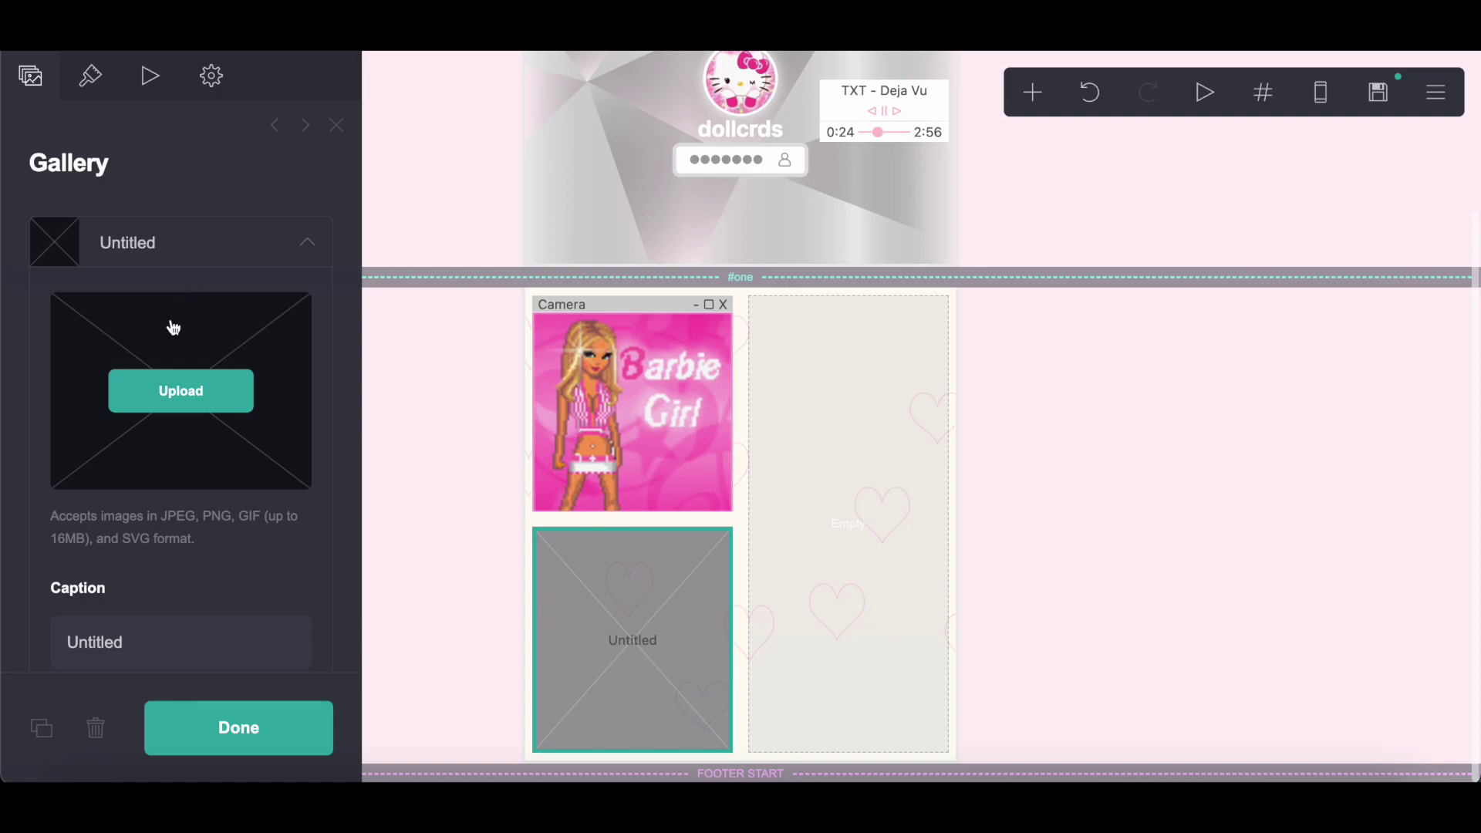
left_click(174, 388)
left_click(605, 335)
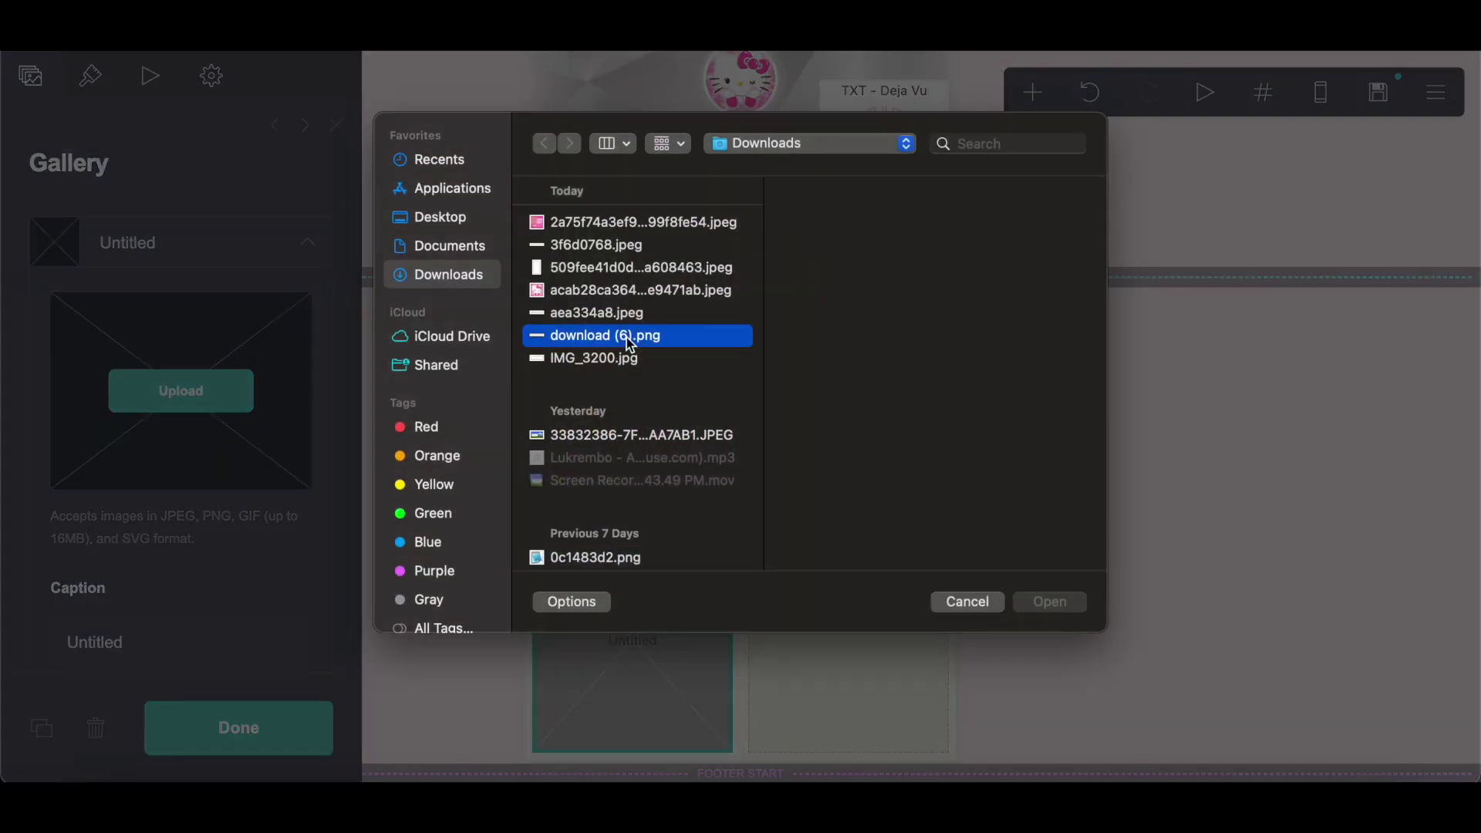
left_click(1049, 603)
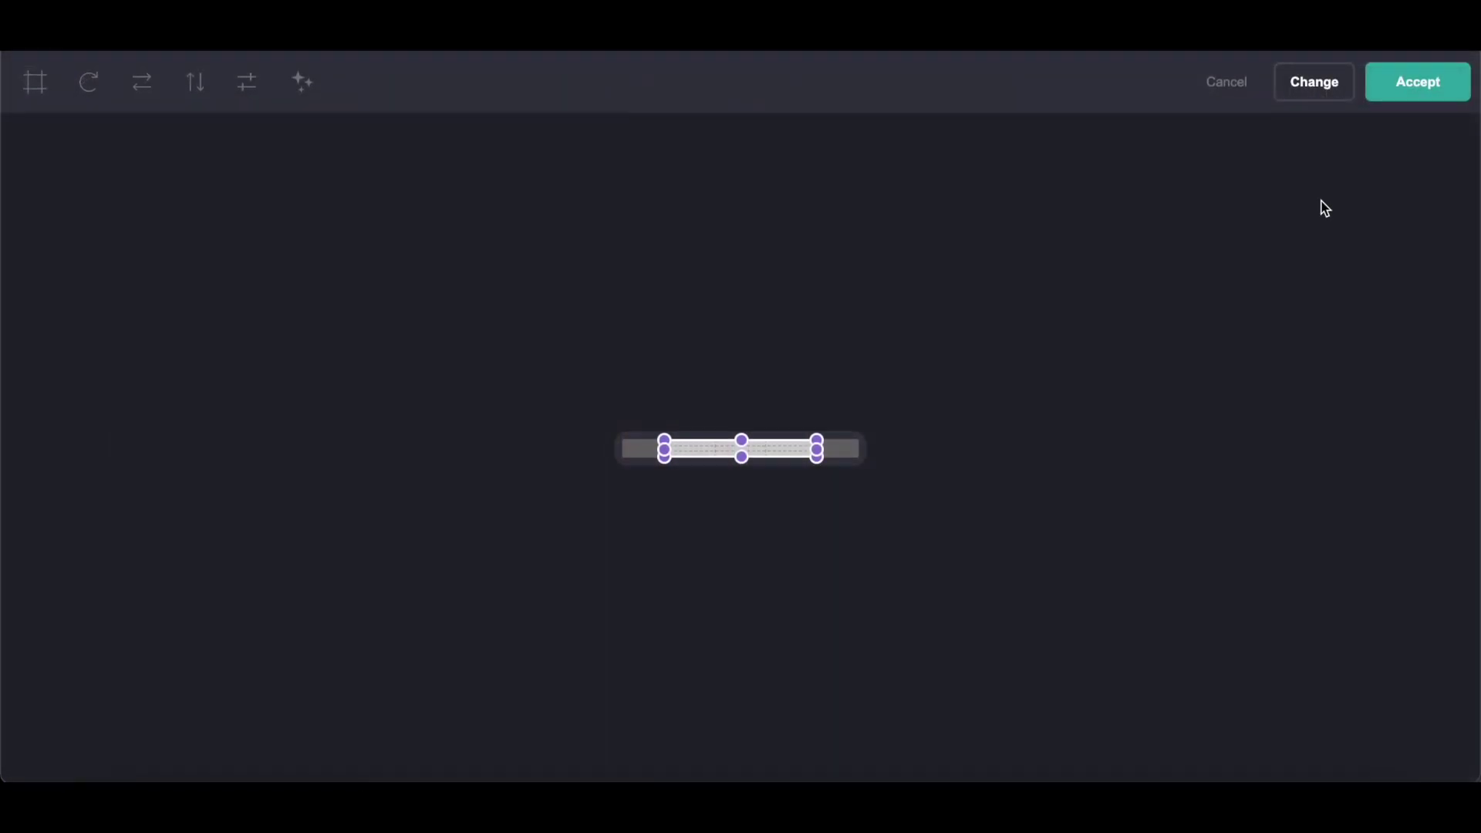
left_click(1438, 95)
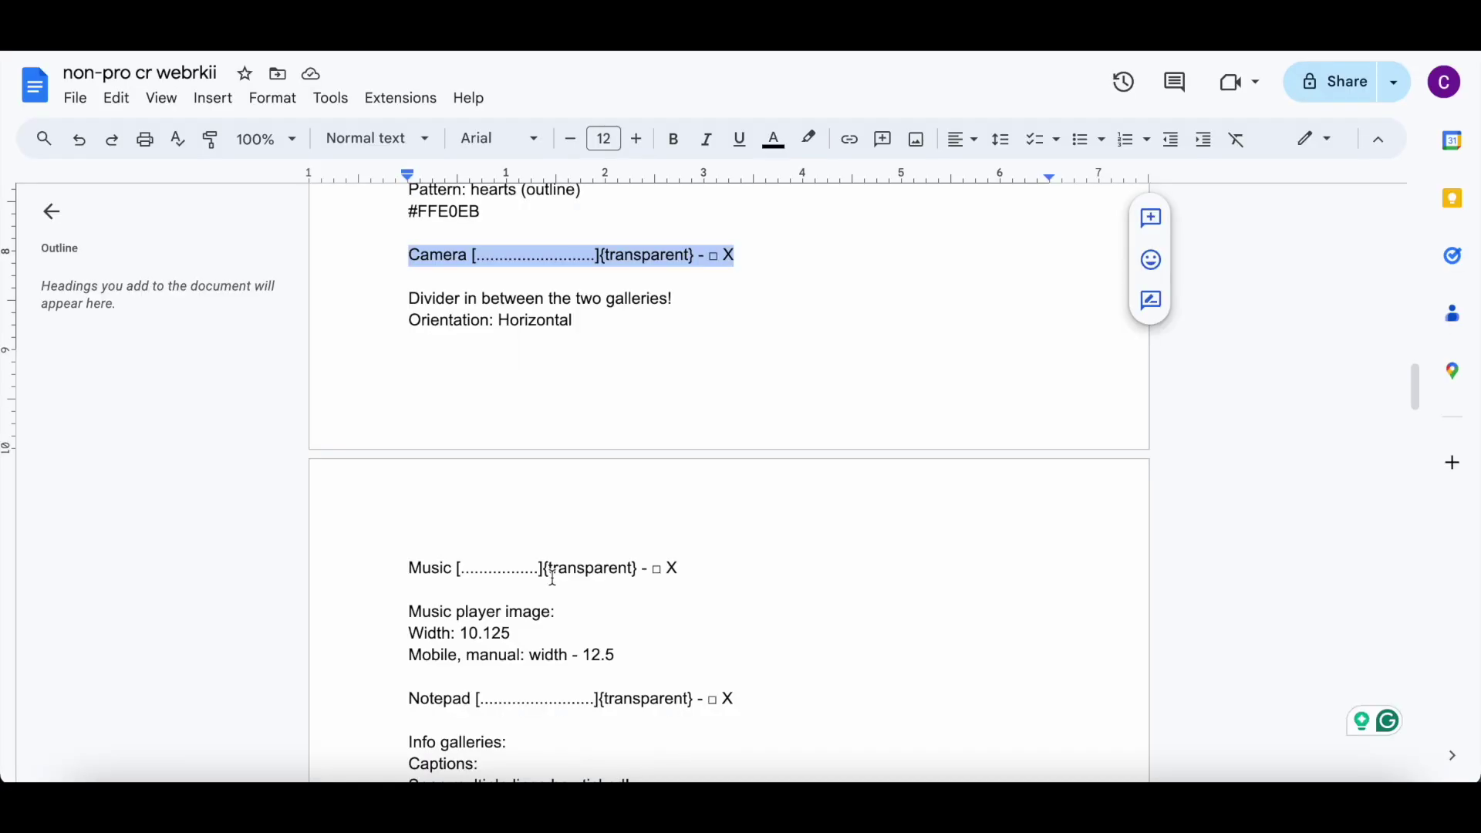
- Copy the Music caption line with its transparent dots and window symbols from the notes document
scroll(553, 578, "down", 3)
left_click_drag(408, 362, 847, 372)
right_click(843, 373)
left_click(894, 299)
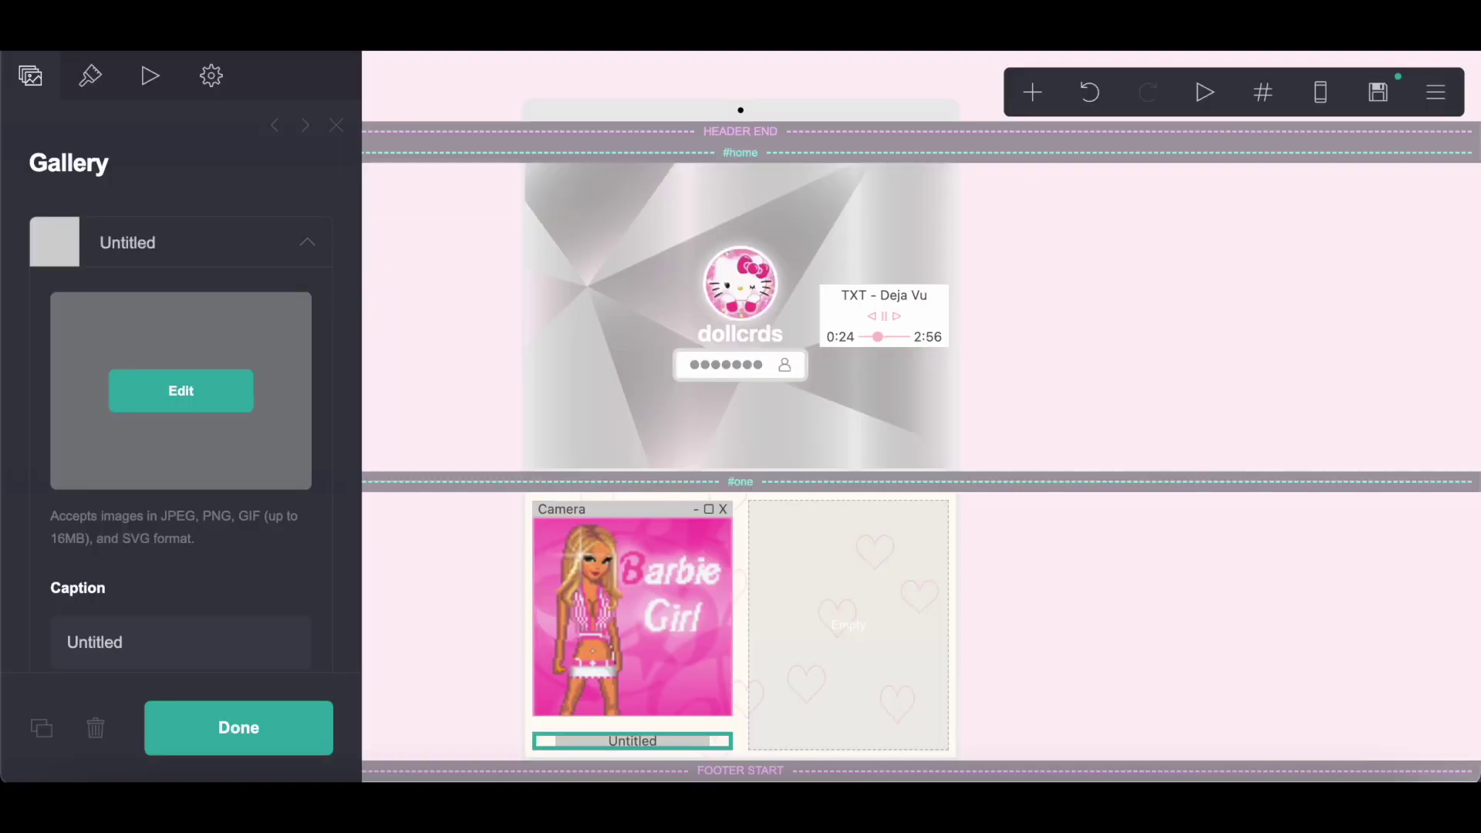
- Replace the second gallery image's Untitled caption with the copied Music line
double_click(72, 625)
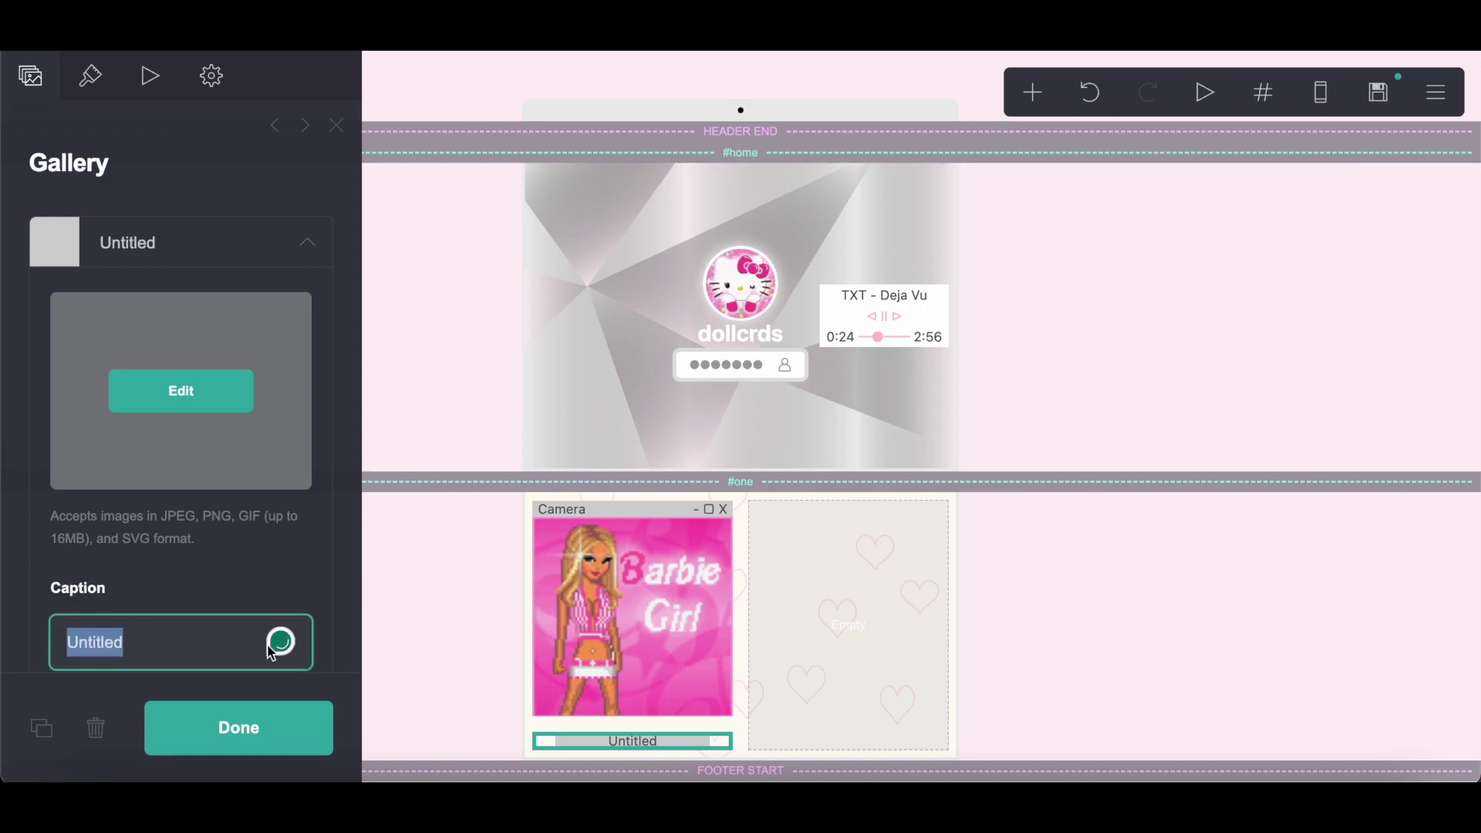
right_click(202, 640)
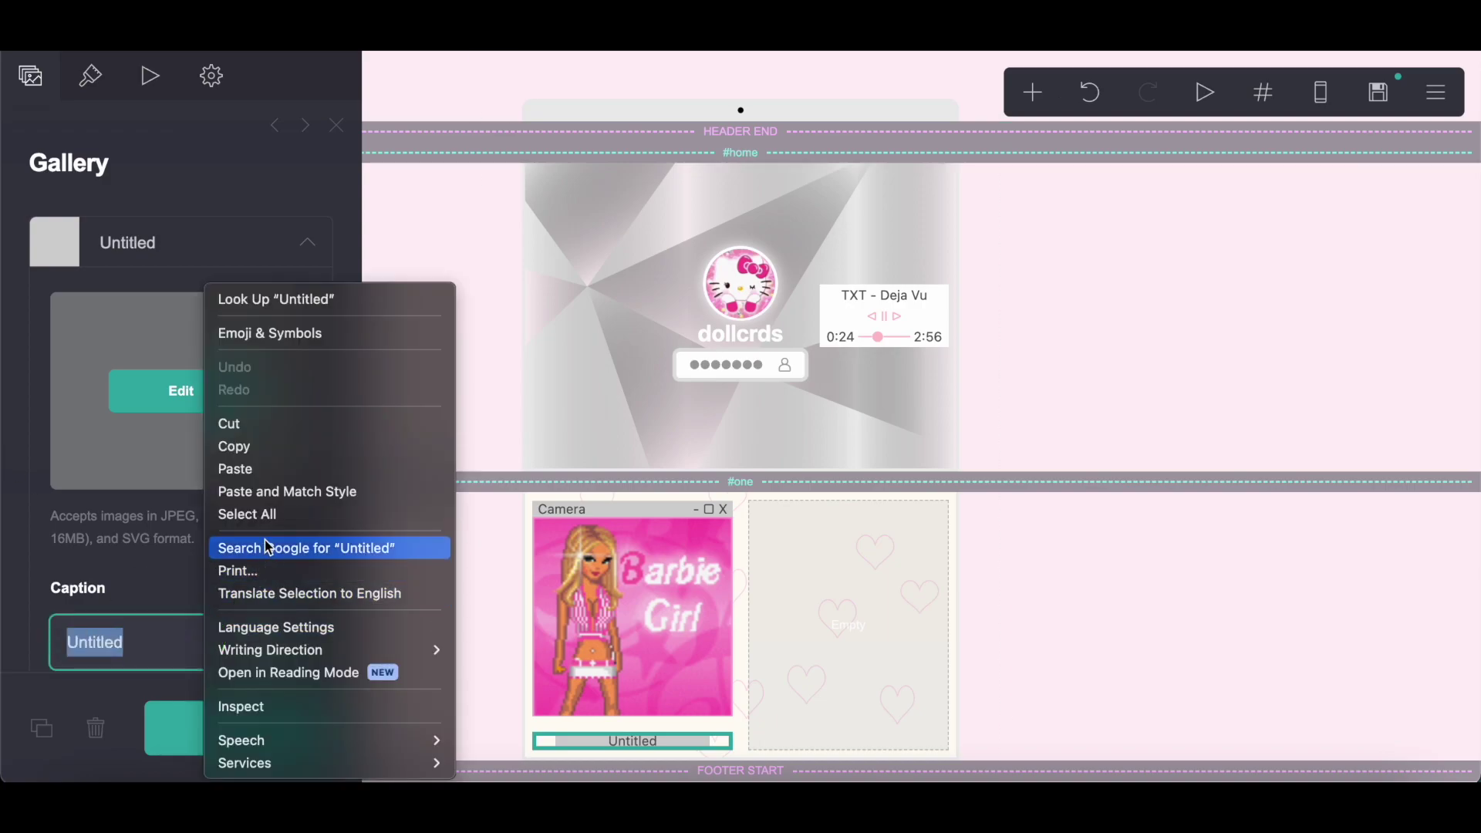
left_click(264, 472)
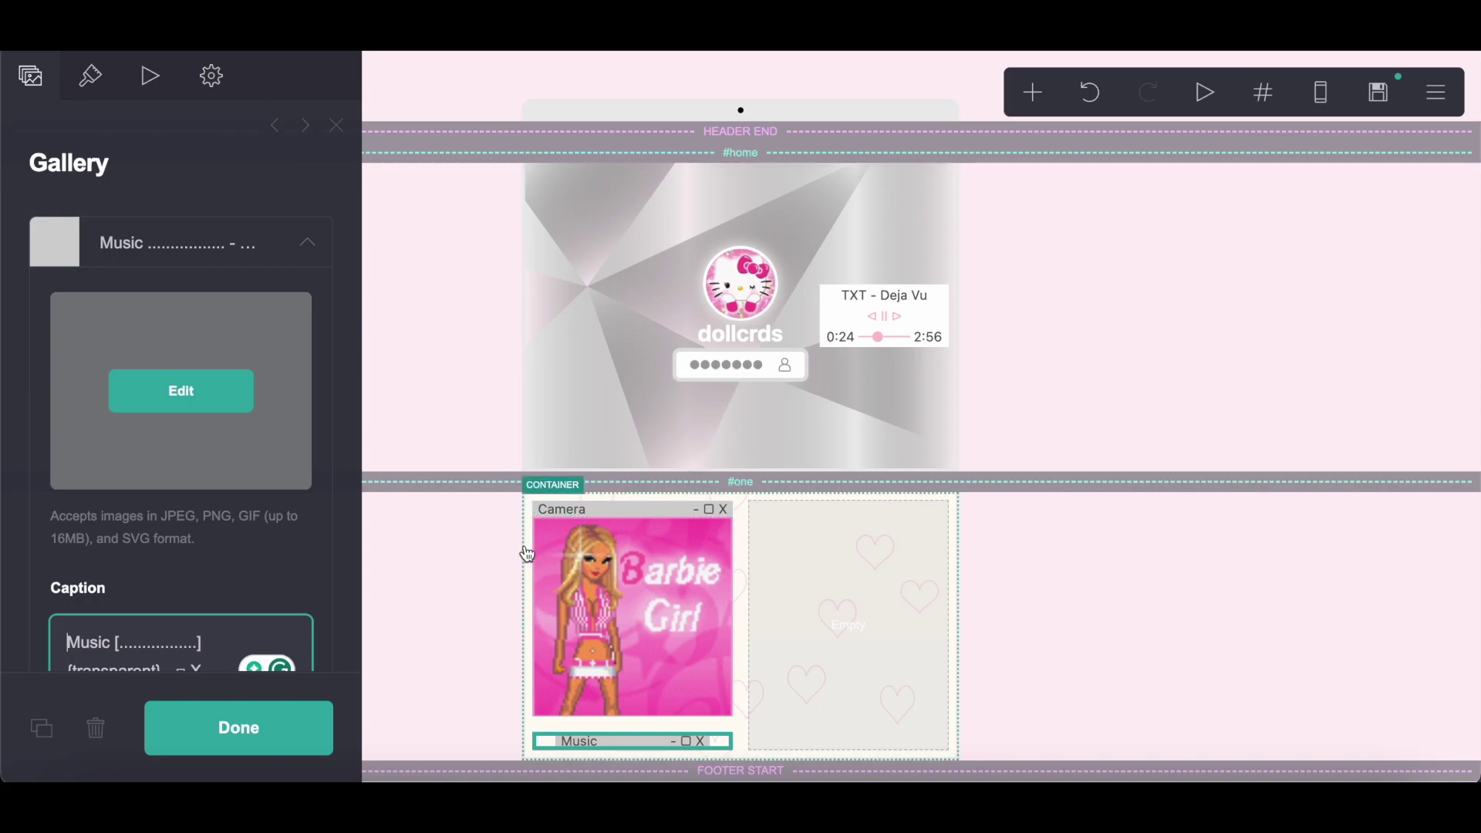
- Add an image element below the Music gallery and choose IMG_3200.jpg as its picture
left_click(1034, 92)
left_click(766, 223)
left_click(124, 308)
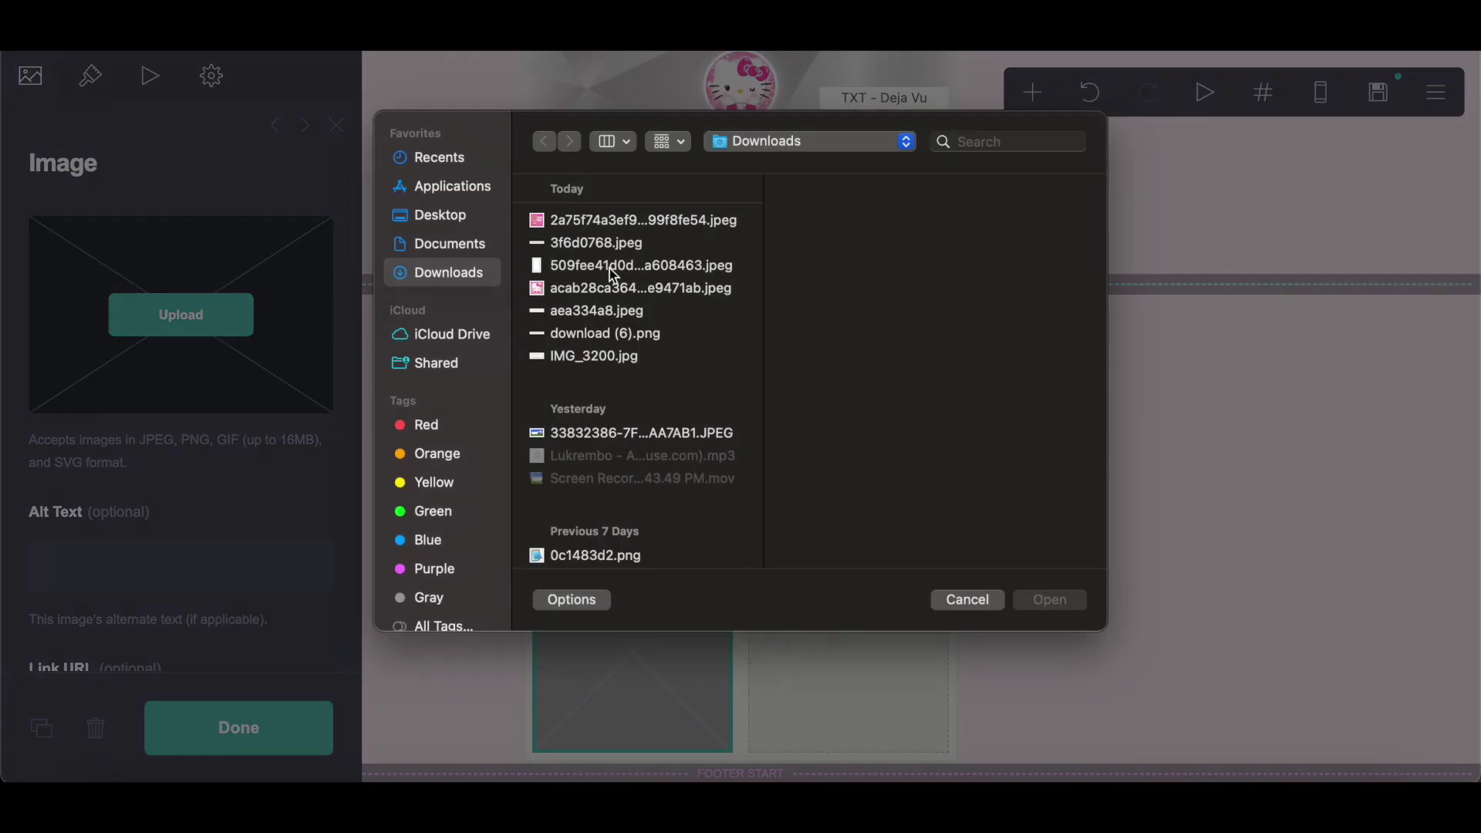
left_click(610, 359)
left_click(1050, 601)
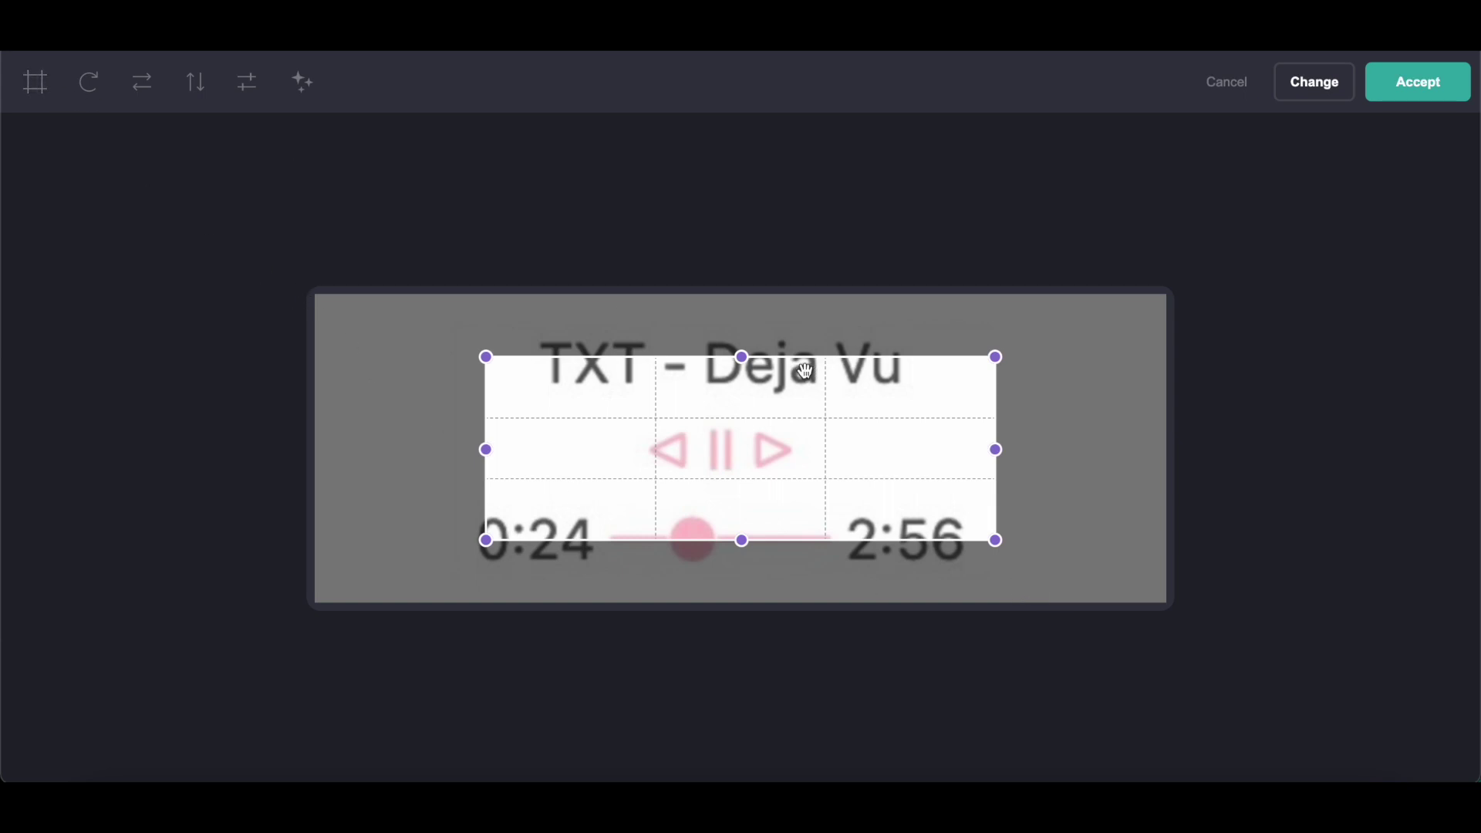
- Extend the music player picture's crop to its full height and slightly wider at both sides, then accept it
left_click_drag(742, 356, 742, 294)
left_click(743, 563)
left_click_drag(743, 563, 743, 625)
left_click_drag(472, 455, 444, 453)
left_click_drag(995, 449, 1002, 449)
left_click(1429, 87)
- Set the music player image's width to 10.125
scroll(359, 420, "down", 4)
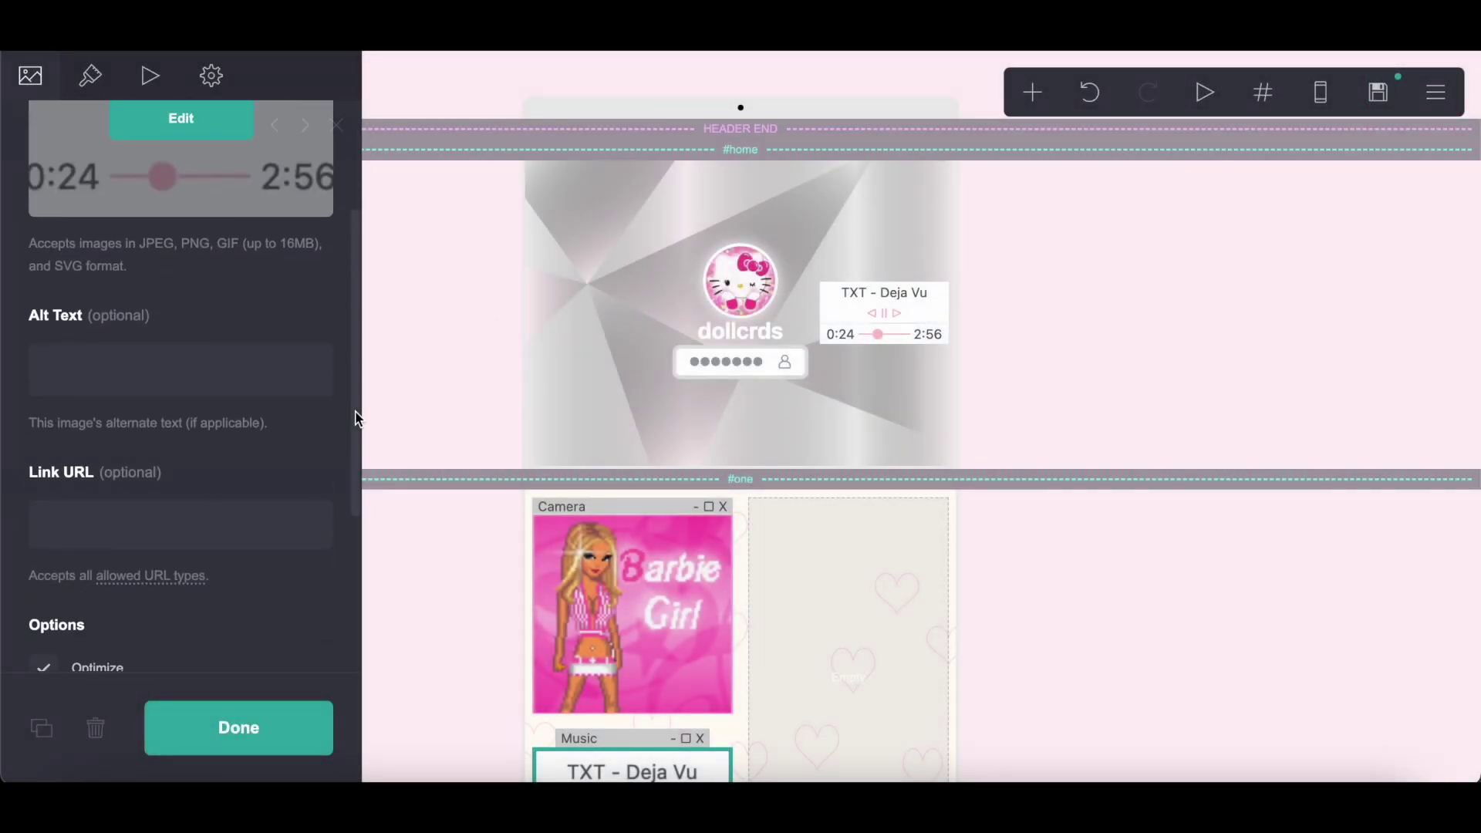
left_click(90, 75)
scroll(246, 313, "up", 2)
scroll(246, 313, "up", 2)
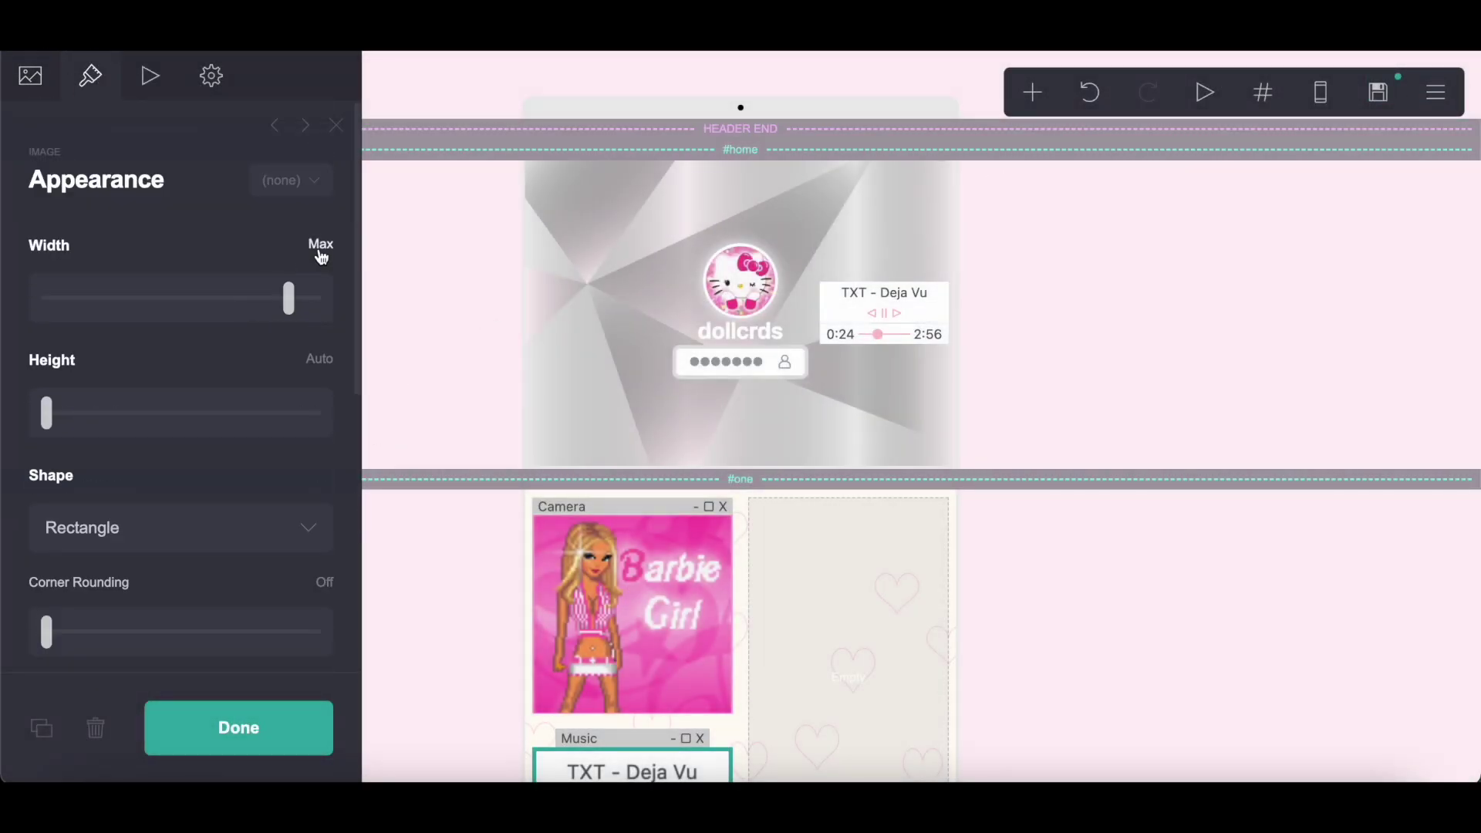
left_click(321, 243)
type("10.125")
key("Return")
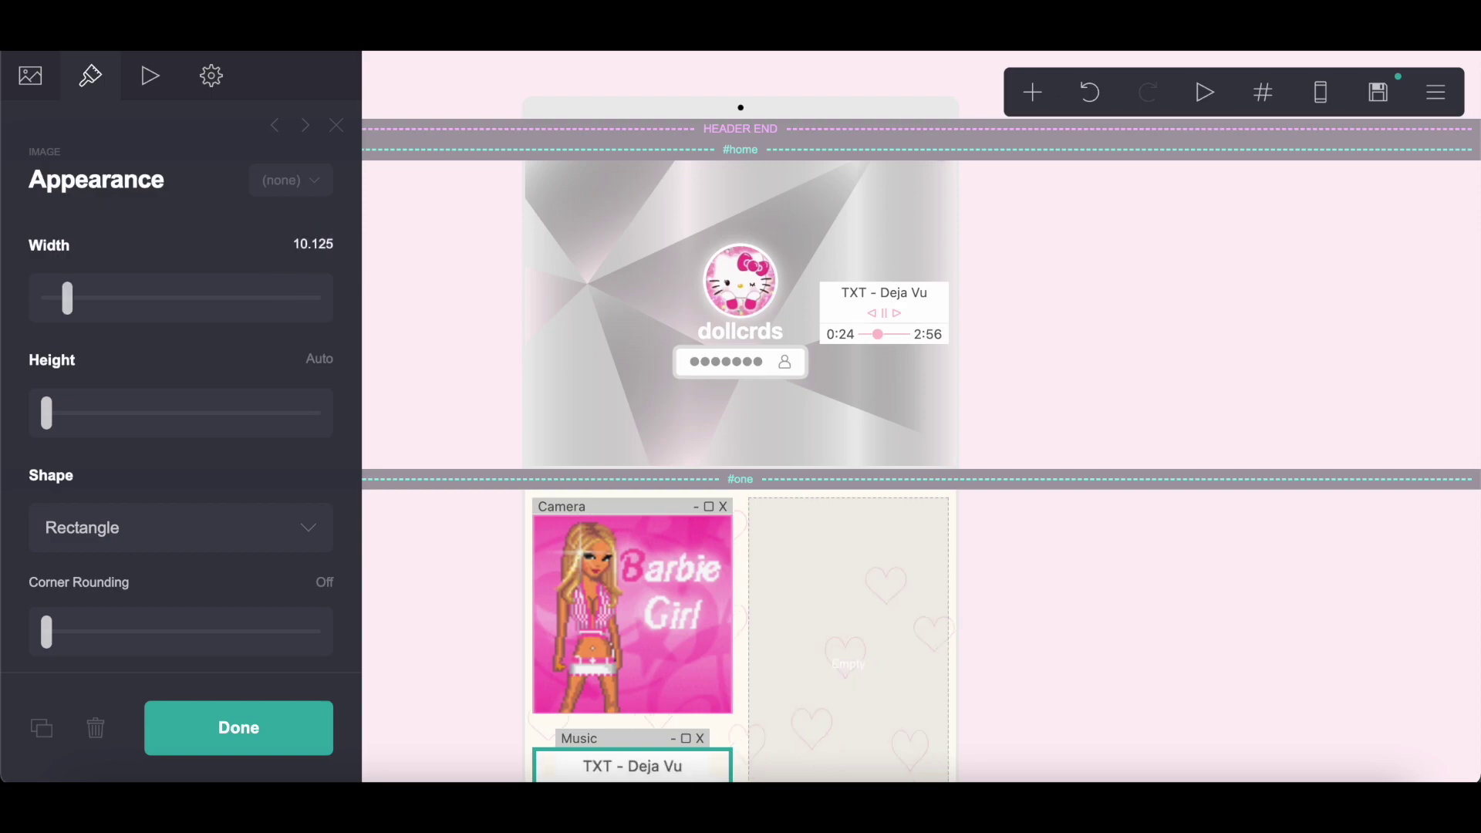
- Duplicate the Camera title-bar gallery and move the copy into the empty second column of the #one section
left_click(239, 729)
scroll(899, 615, "down", 2)
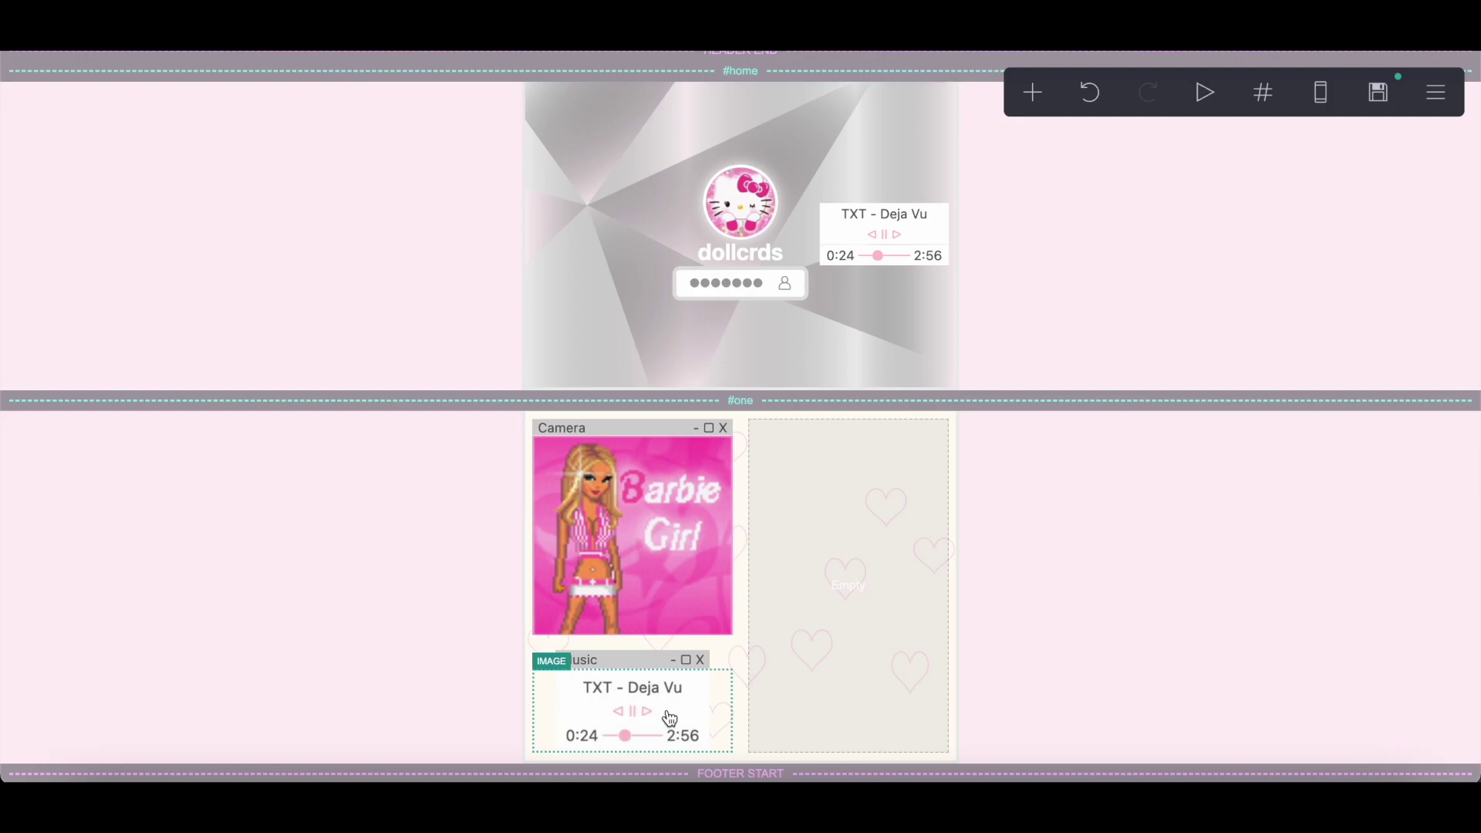
left_click(881, 223)
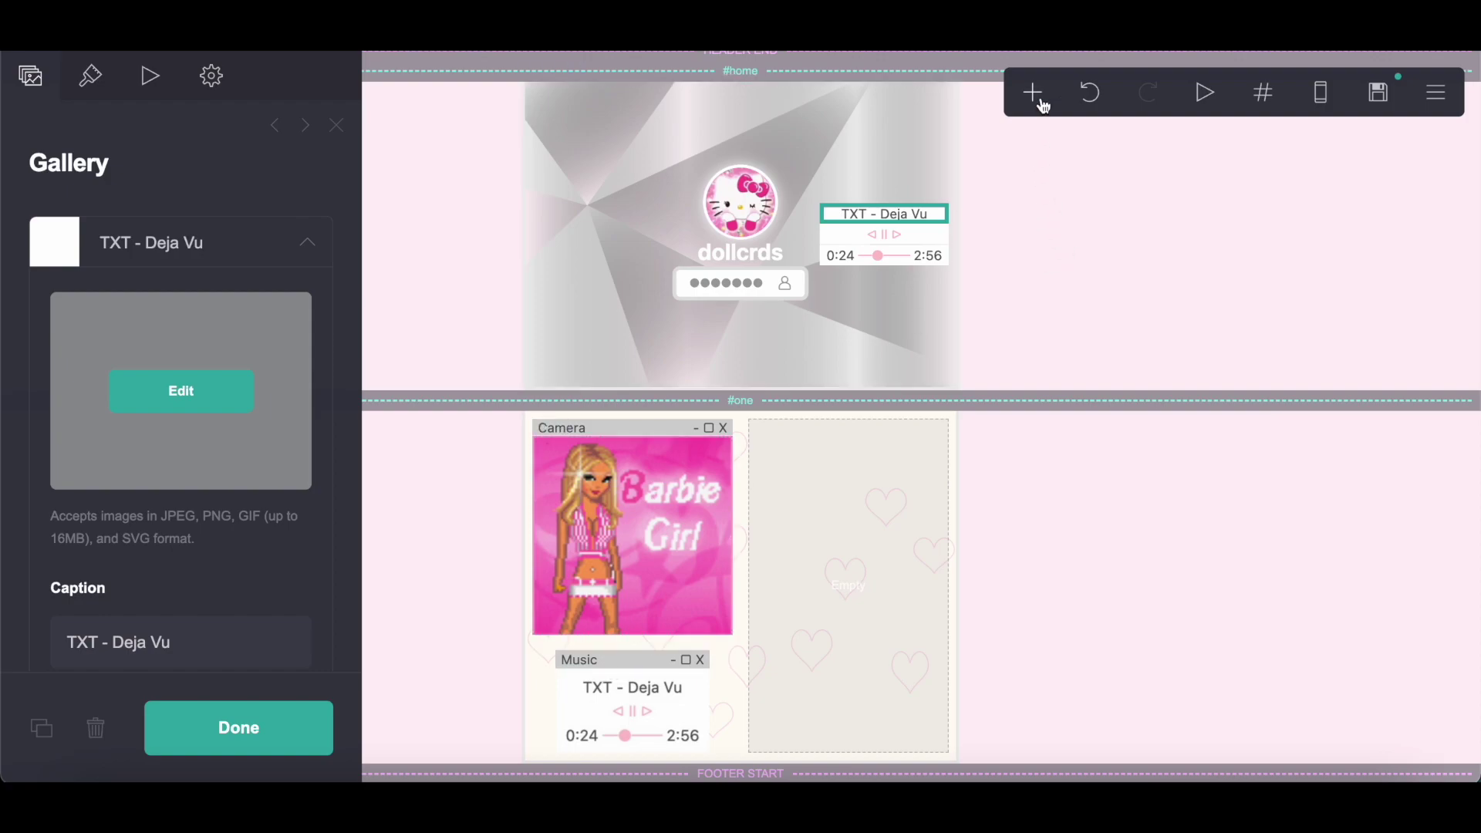
left_click(617, 494)
left_click(43, 737)
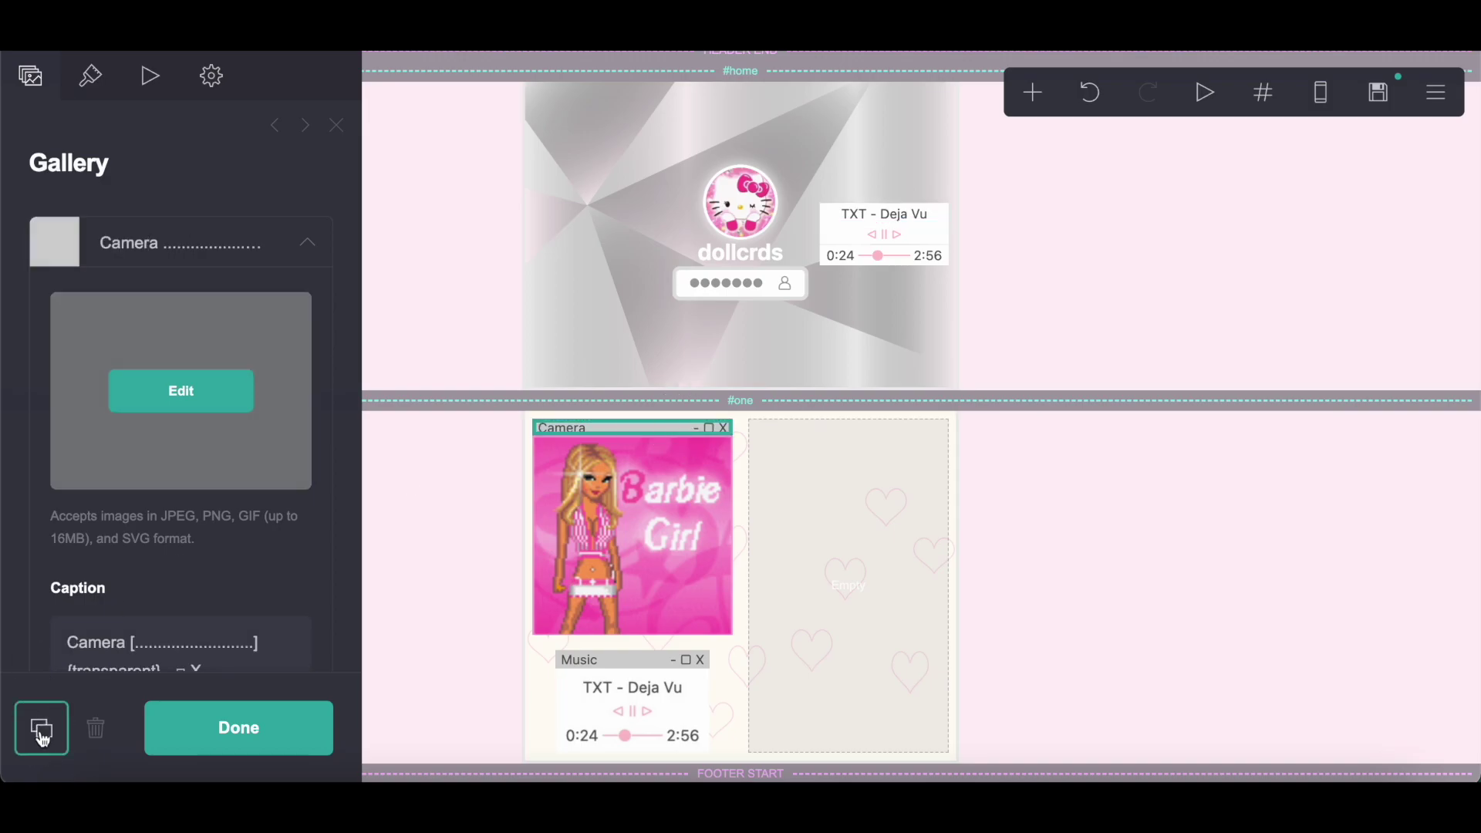
left_click_drag(657, 436, 831, 430)
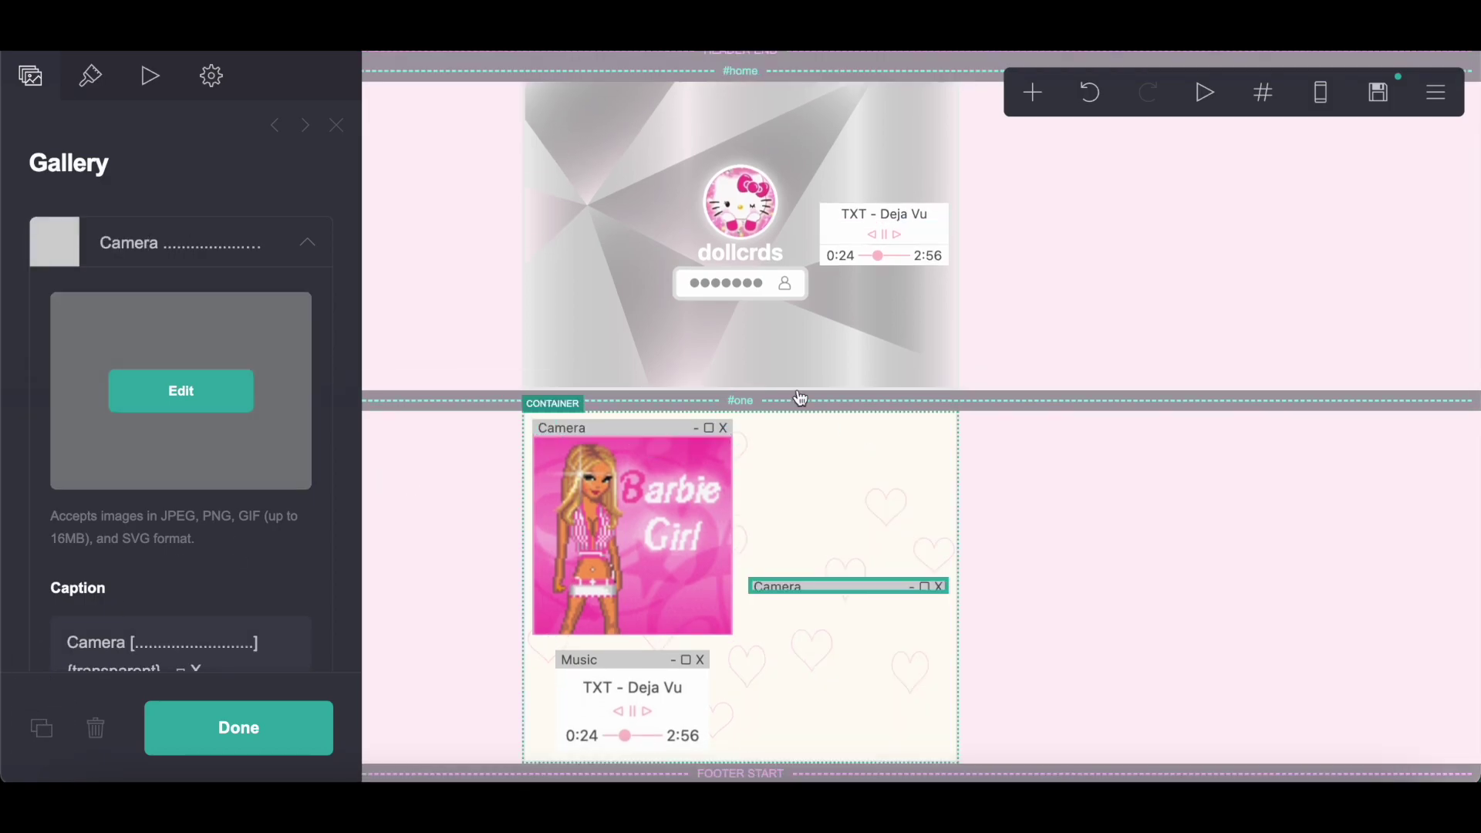
- Copy the Notepad title line with its transparent dots and window symbols from the settings document
key("ctrl+Tab")
left_click_drag(409, 491, 820, 499)
right_click(820, 499)
left_click(910, 290)
- Replace the duplicated gallery's Camera caption with the copied Notepad line
key("ctrl+Tab")
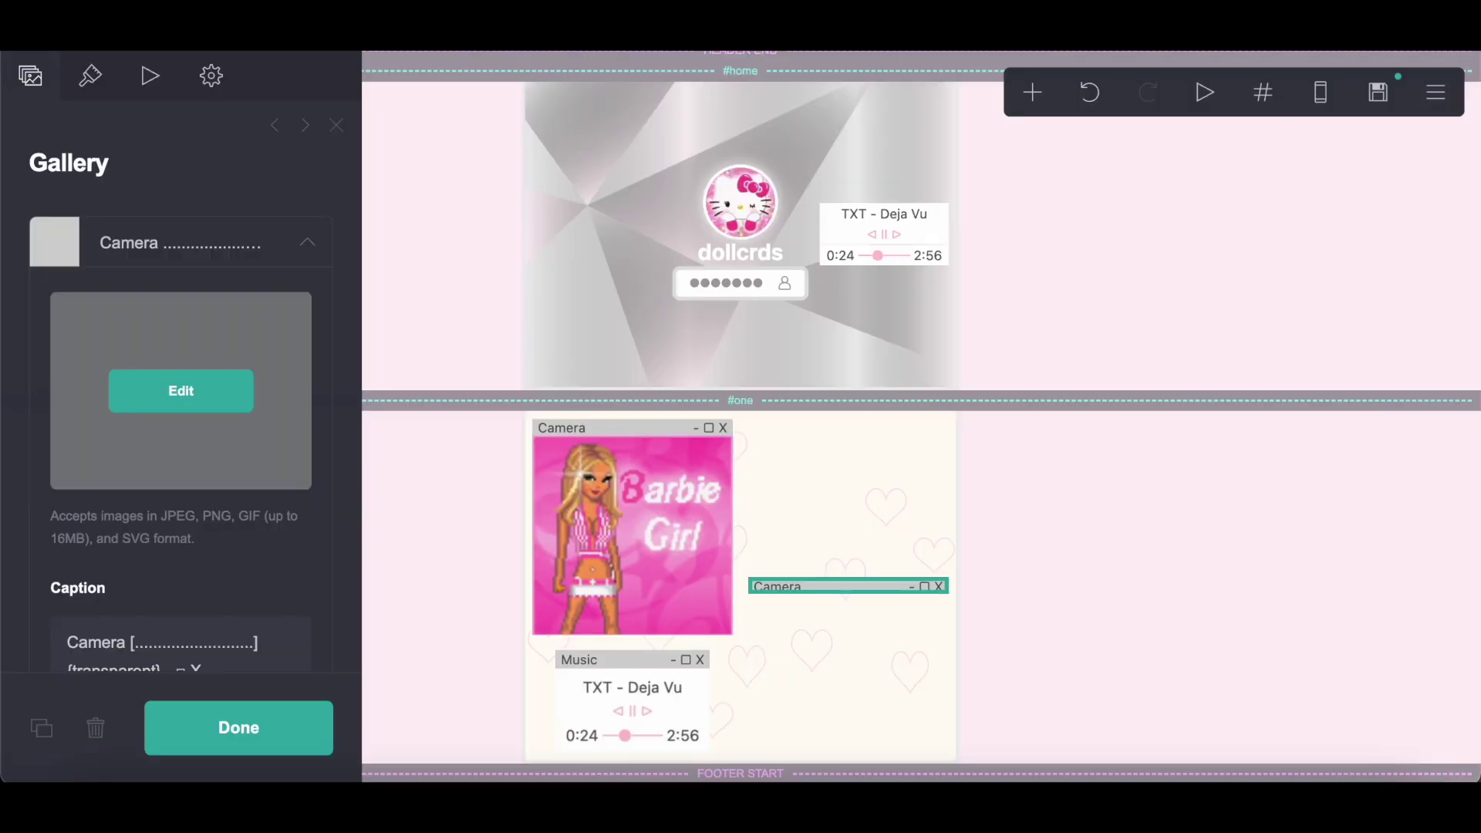
left_click(69, 640)
key("super+a")
right_click(159, 487)
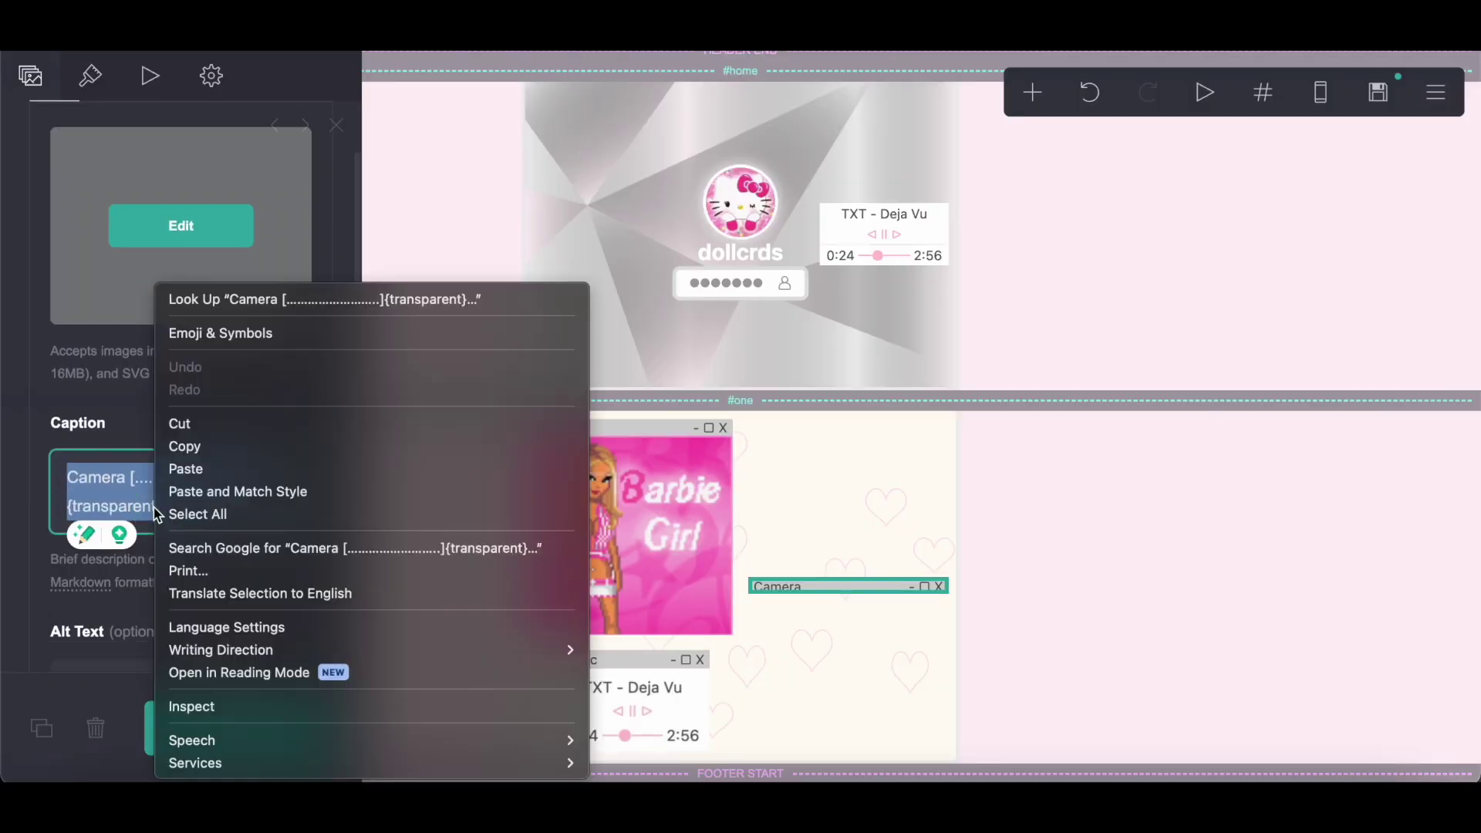
left_click(221, 466)
- Switch the music player image's mobile appearance to manual and set its mobile width to 12.5
left_click(628, 687)
scroll(215, 378, "down", 8)
left_click(301, 550)
scroll(314, 552, "down", 4)
left_click(316, 352)
type("12.5")
key("Return")
left_click(1033, 93)
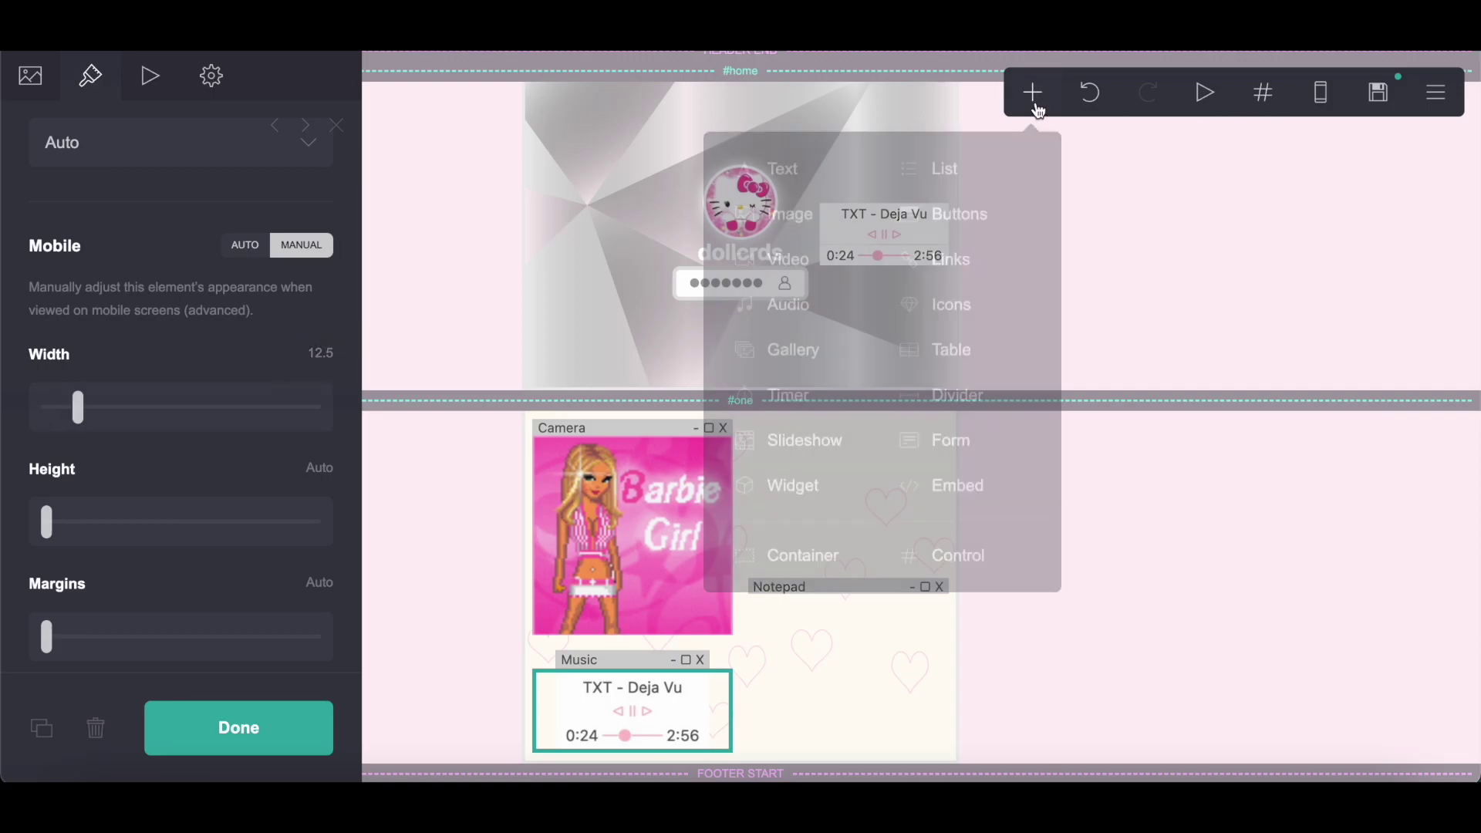
left_click(792, 223)
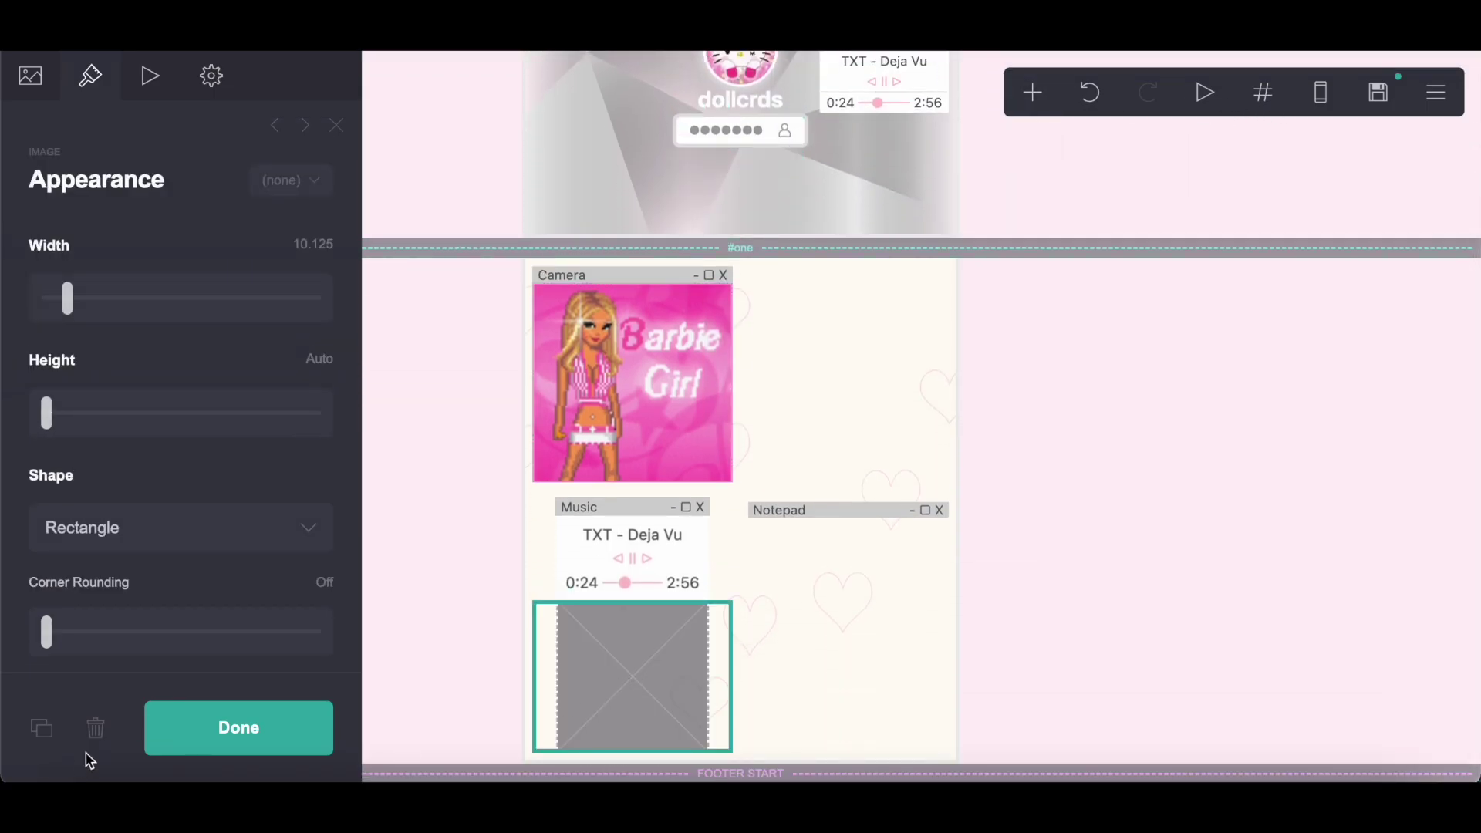
left_click(96, 727)
- Add a gallery element below the Notepad title bar and choose 509fee41d0d...a608463.jpeg as its image
left_click(1033, 94)
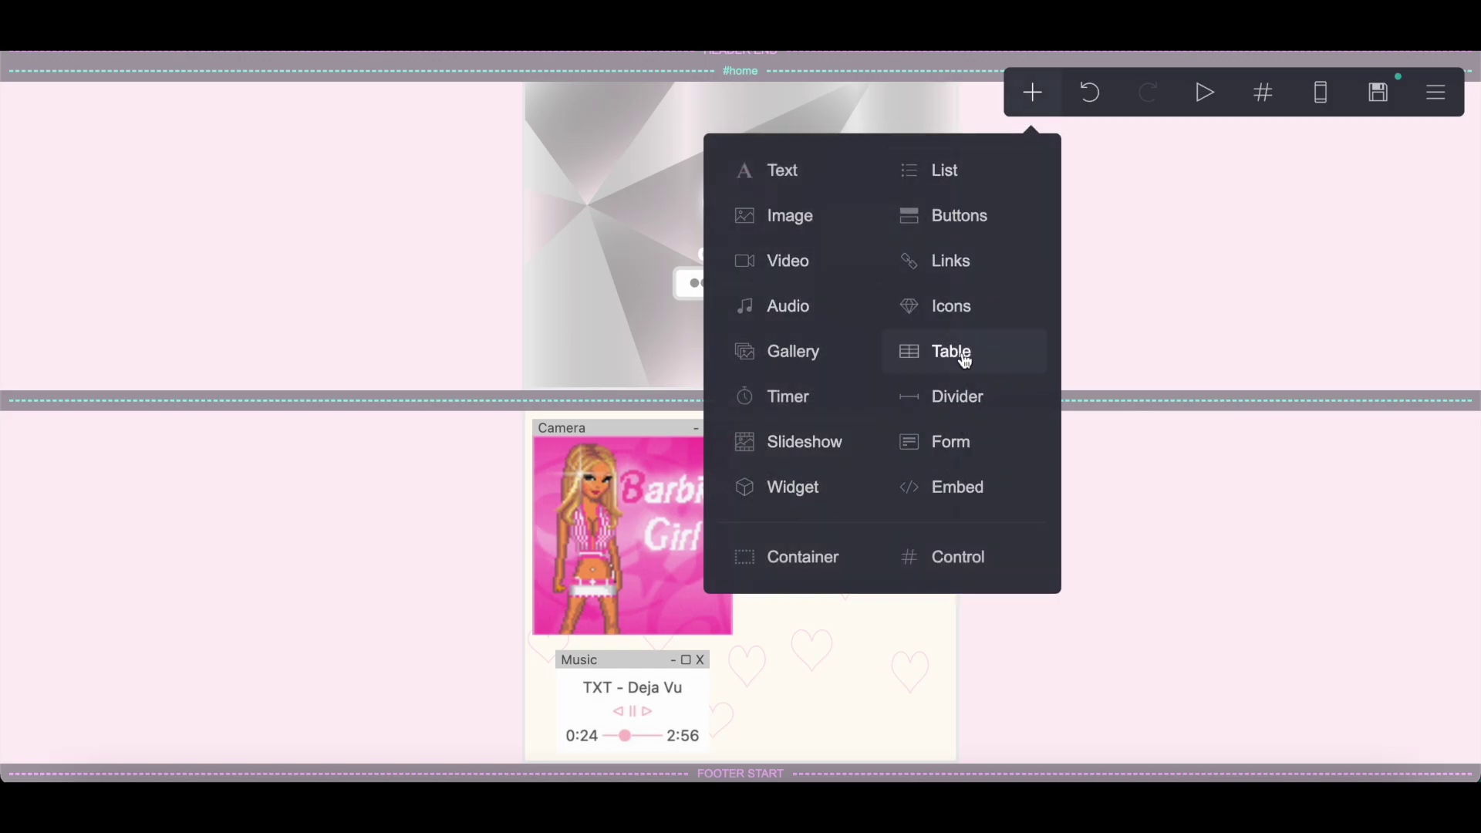
left_click(799, 351)
left_click_drag(736, 642, 860, 328)
left_click(244, 342)
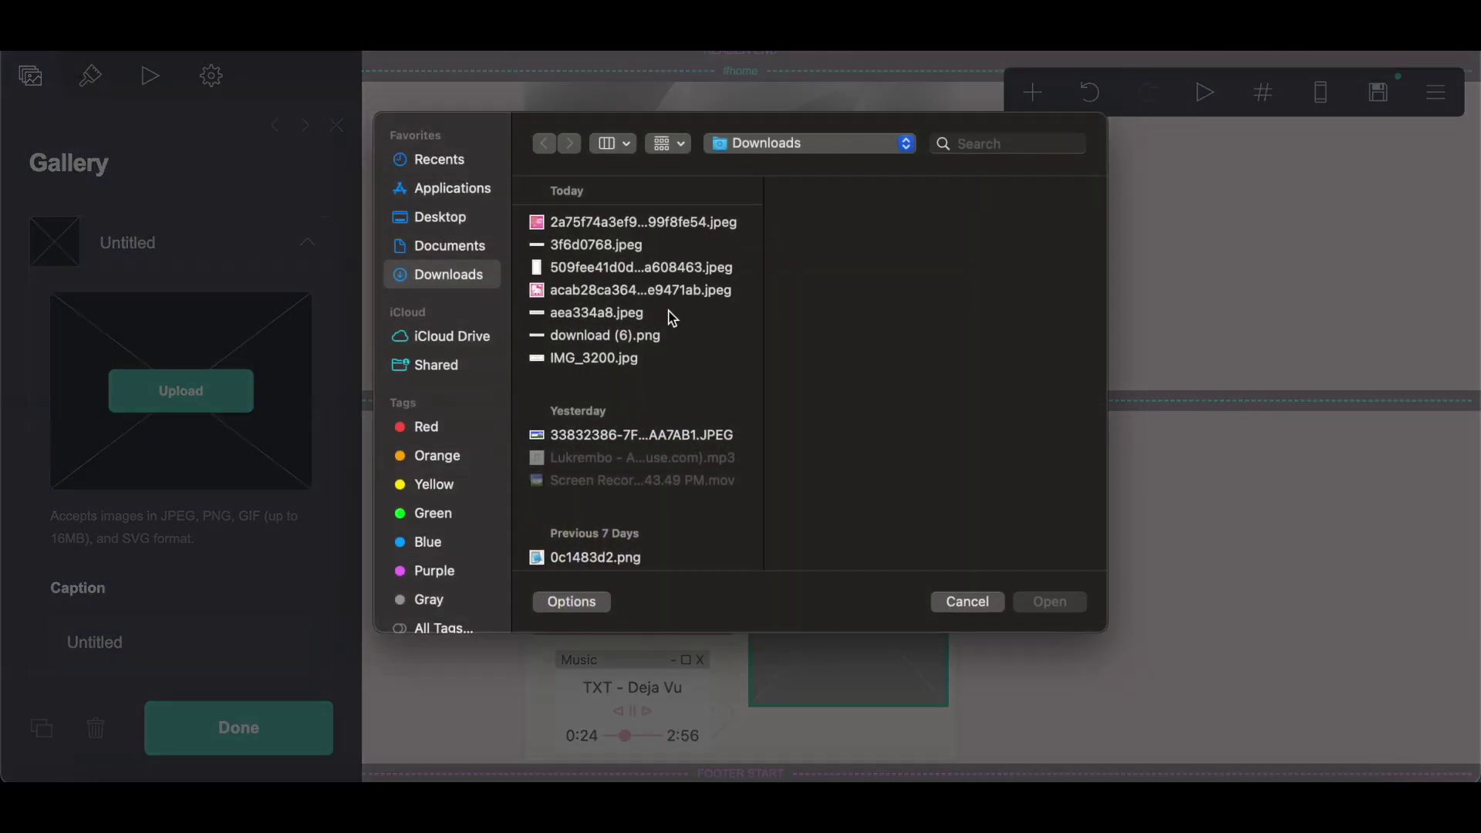
left_click(618, 271)
left_click(1035, 607)
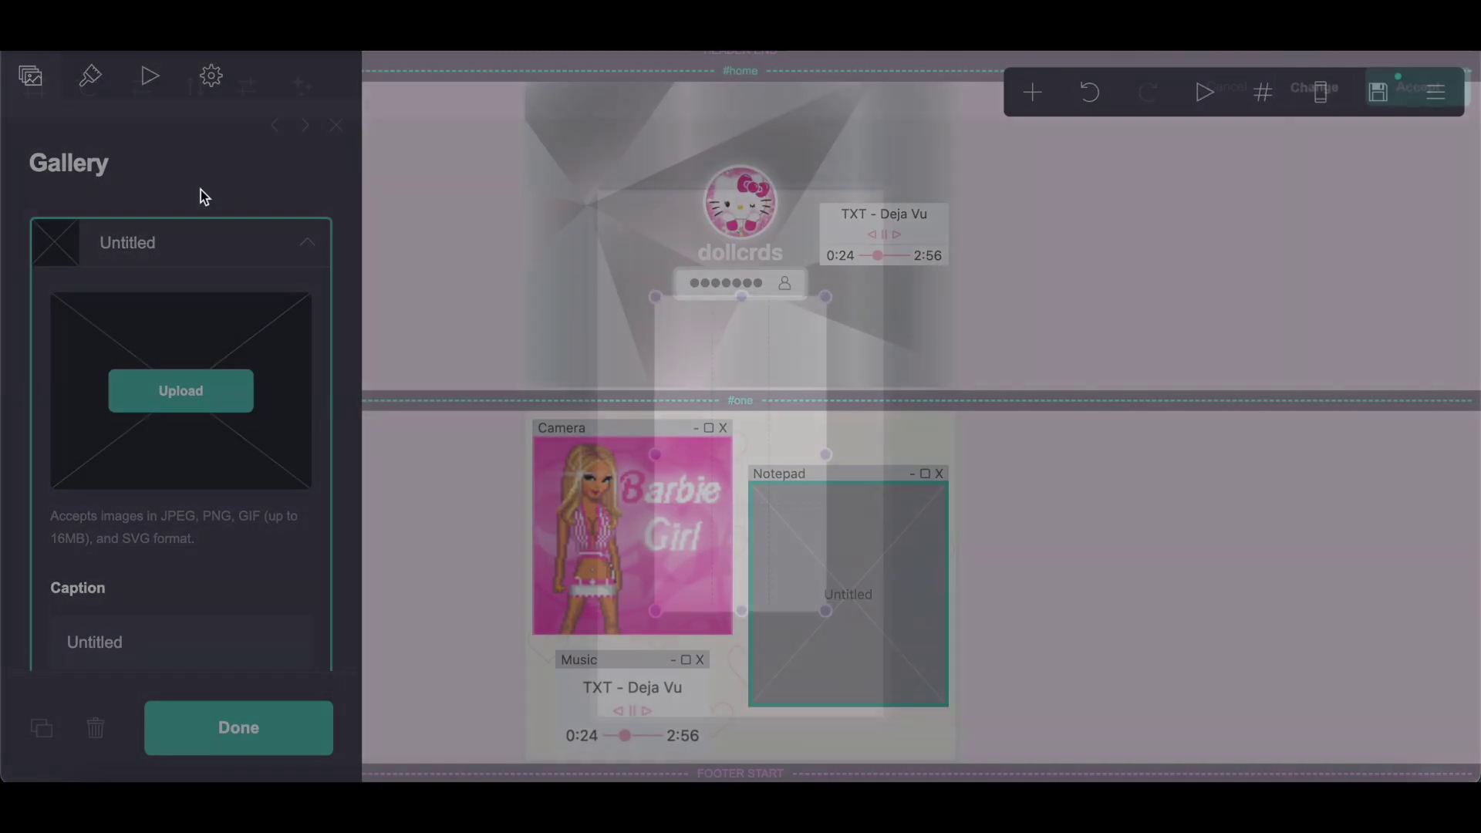
- Rotate the new gallery's white picture a quarter turn into landscape format and accept it
left_click(34, 83)
left_click(90, 85)
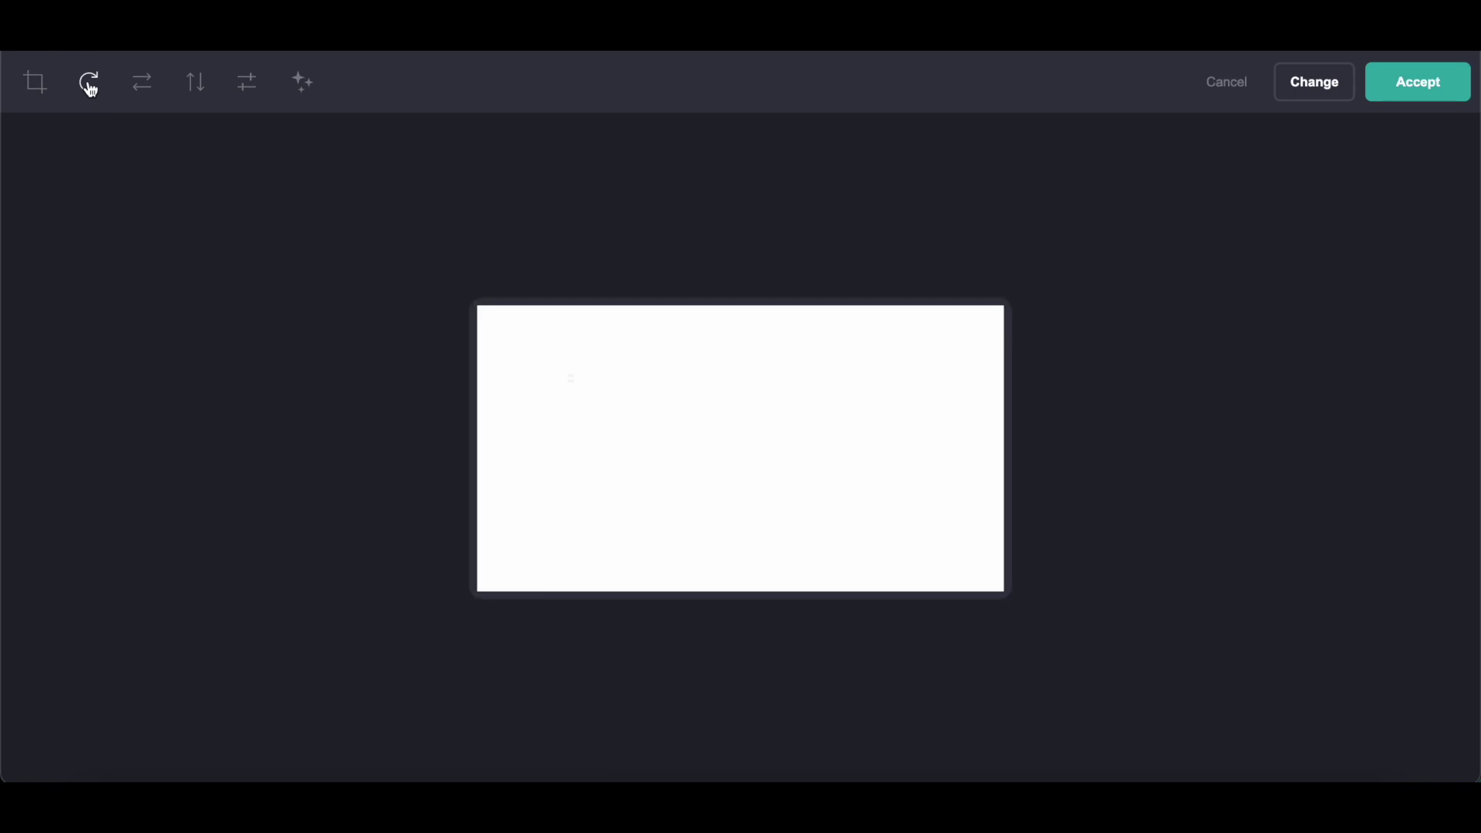
left_click(1388, 75)
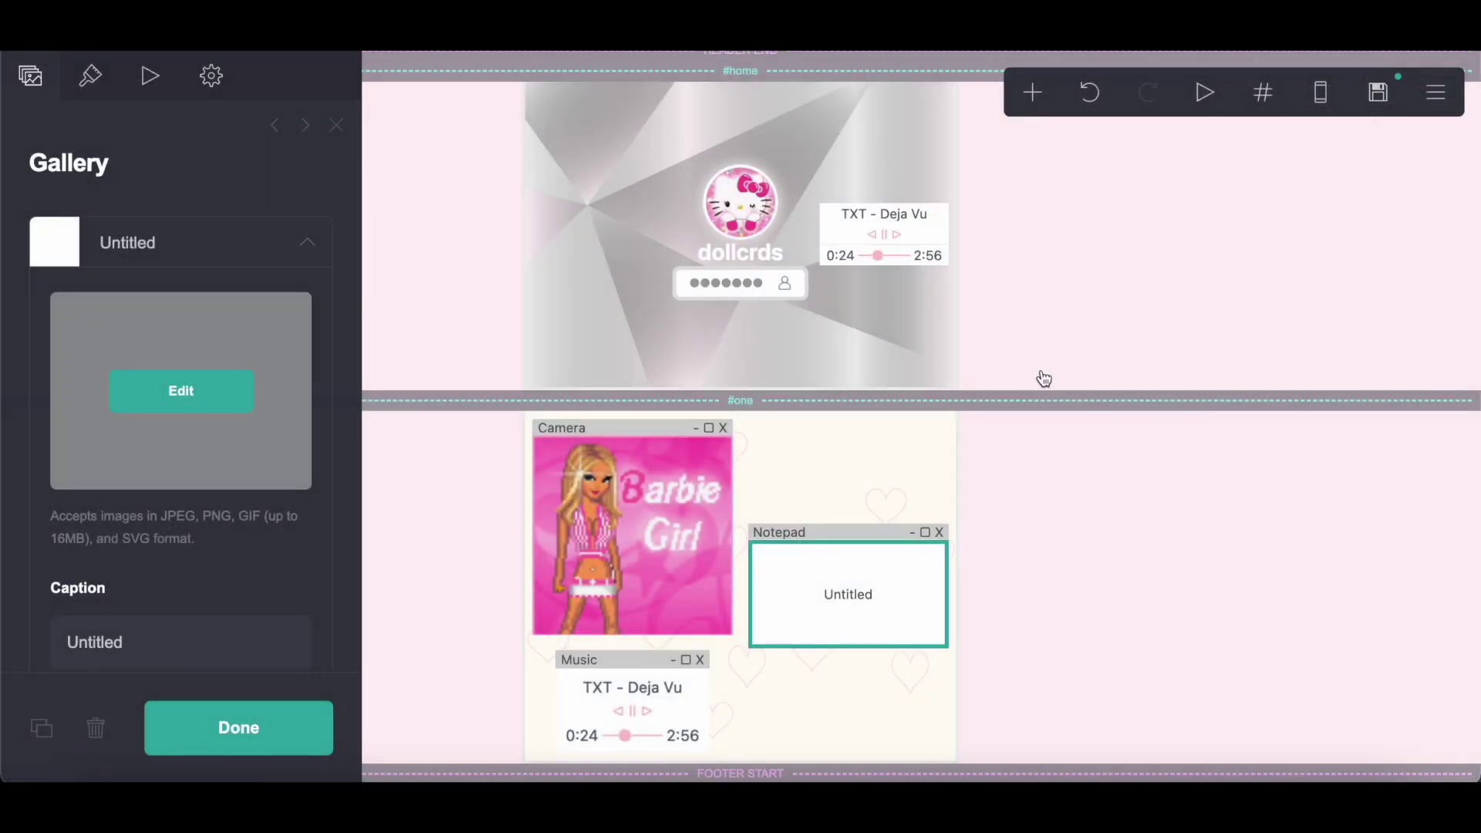
- Set the caption padding of the gallery below the Notepad title bar to 0.25
left_click(104, 89)
left_click(129, 451)
scroll(131, 453, "down", 3)
scroll(131, 453, "down", 5)
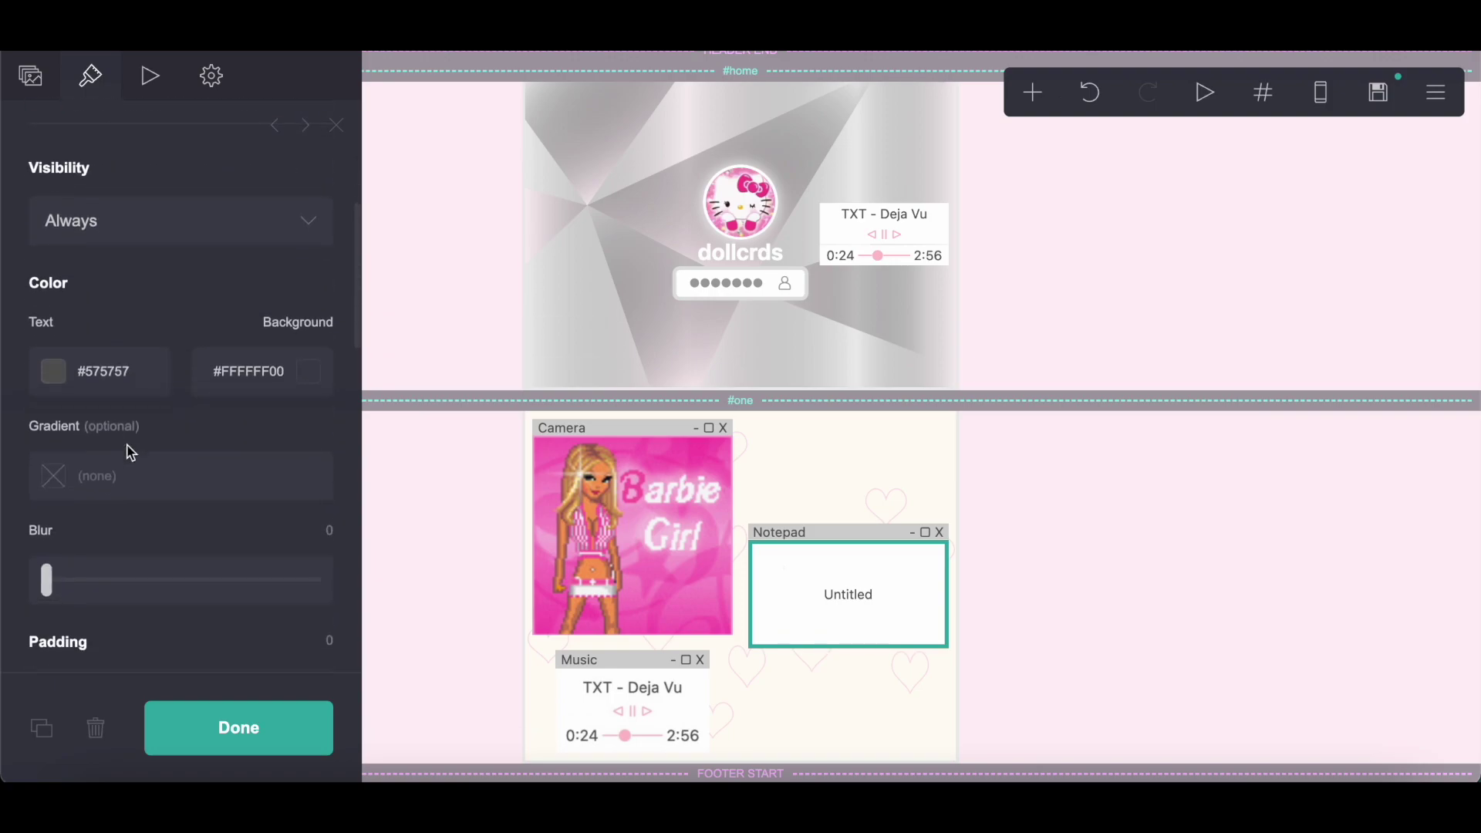
left_click(328, 412)
type("28")
key("Return")
- Set the Notepad text gallery's caption font to VT323, checking it against the info gallery settings in the document
left_click(199, 634)
scroll(222, 506, "down", 5)
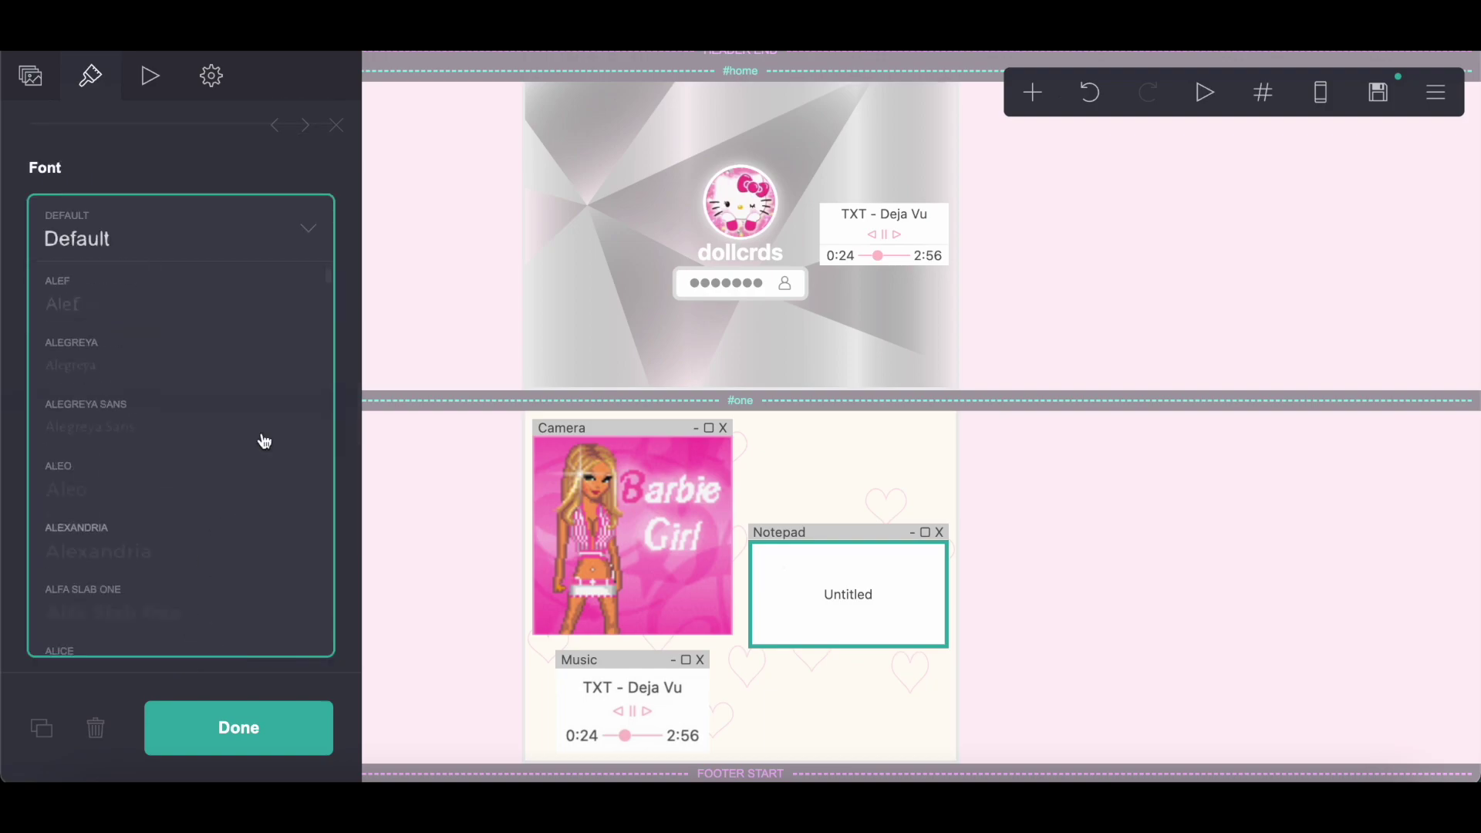
left_click_drag(330, 278, 330, 651)
scroll(188, 440, "up", 10)
scroll(189, 444, "up", 4)
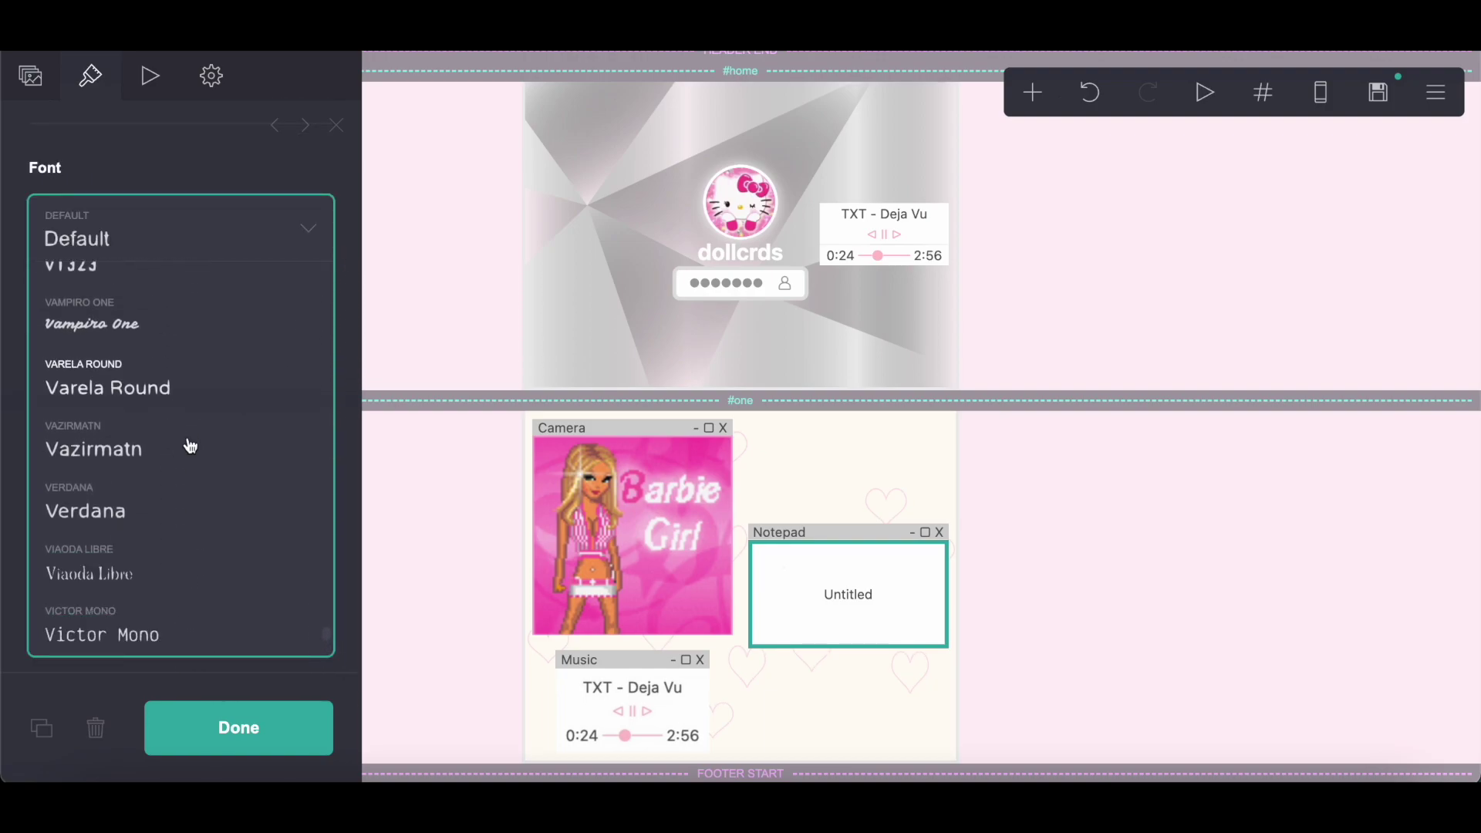
left_click(176, 376)
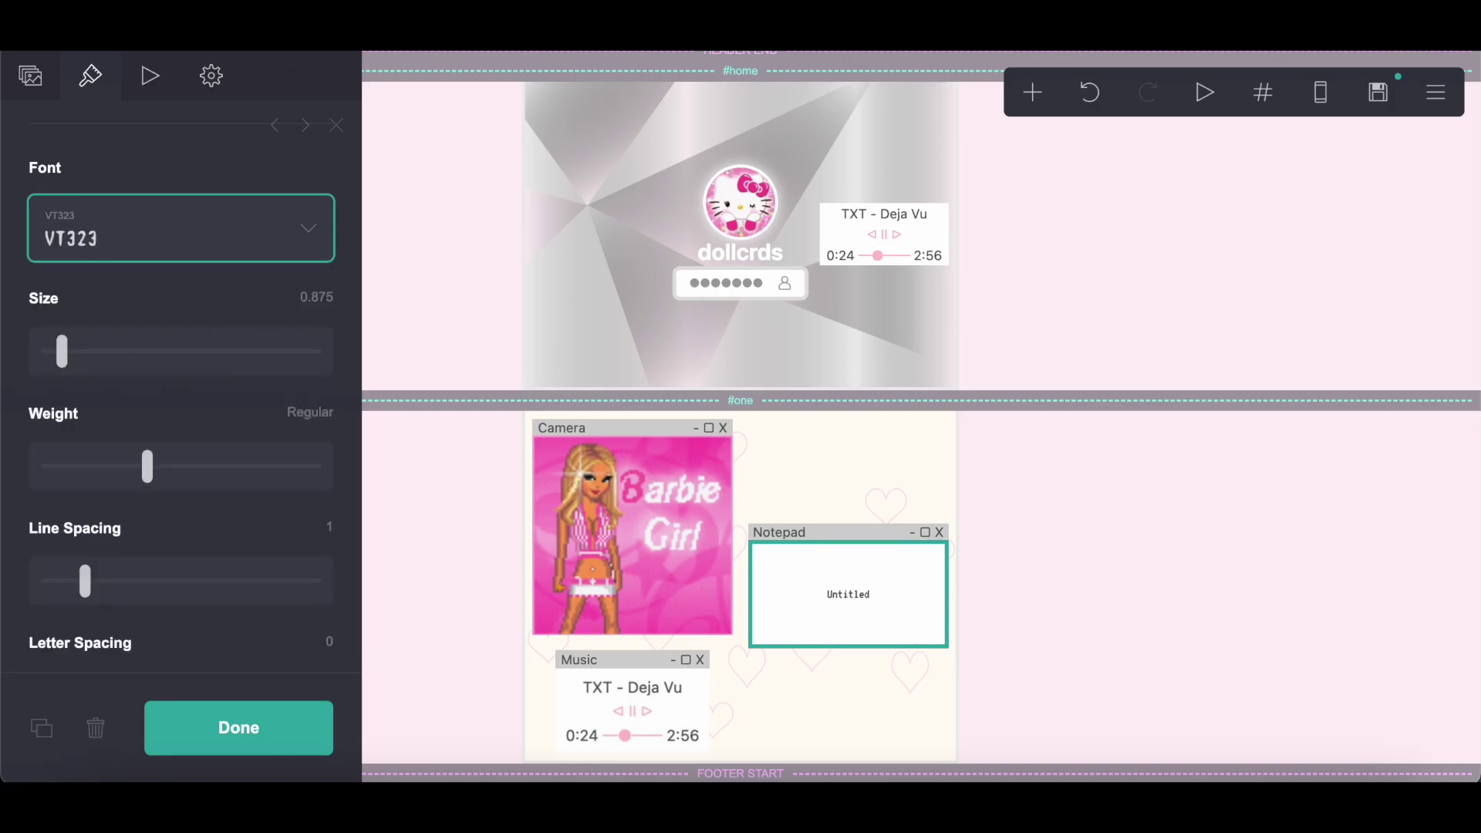
key("alt+Tab")
scroll(701, 518, "down", 2)
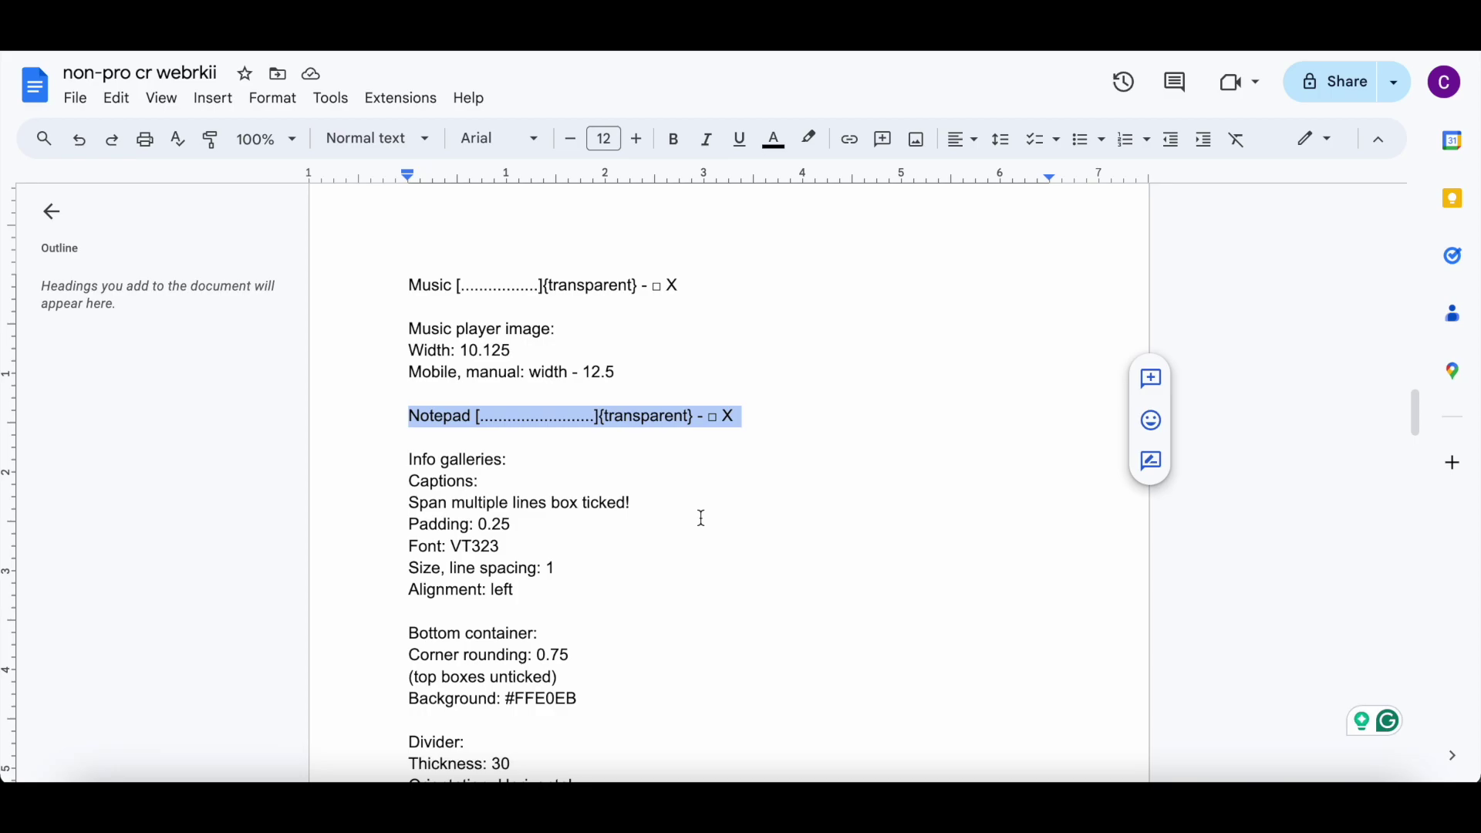
key("alt+Tab")
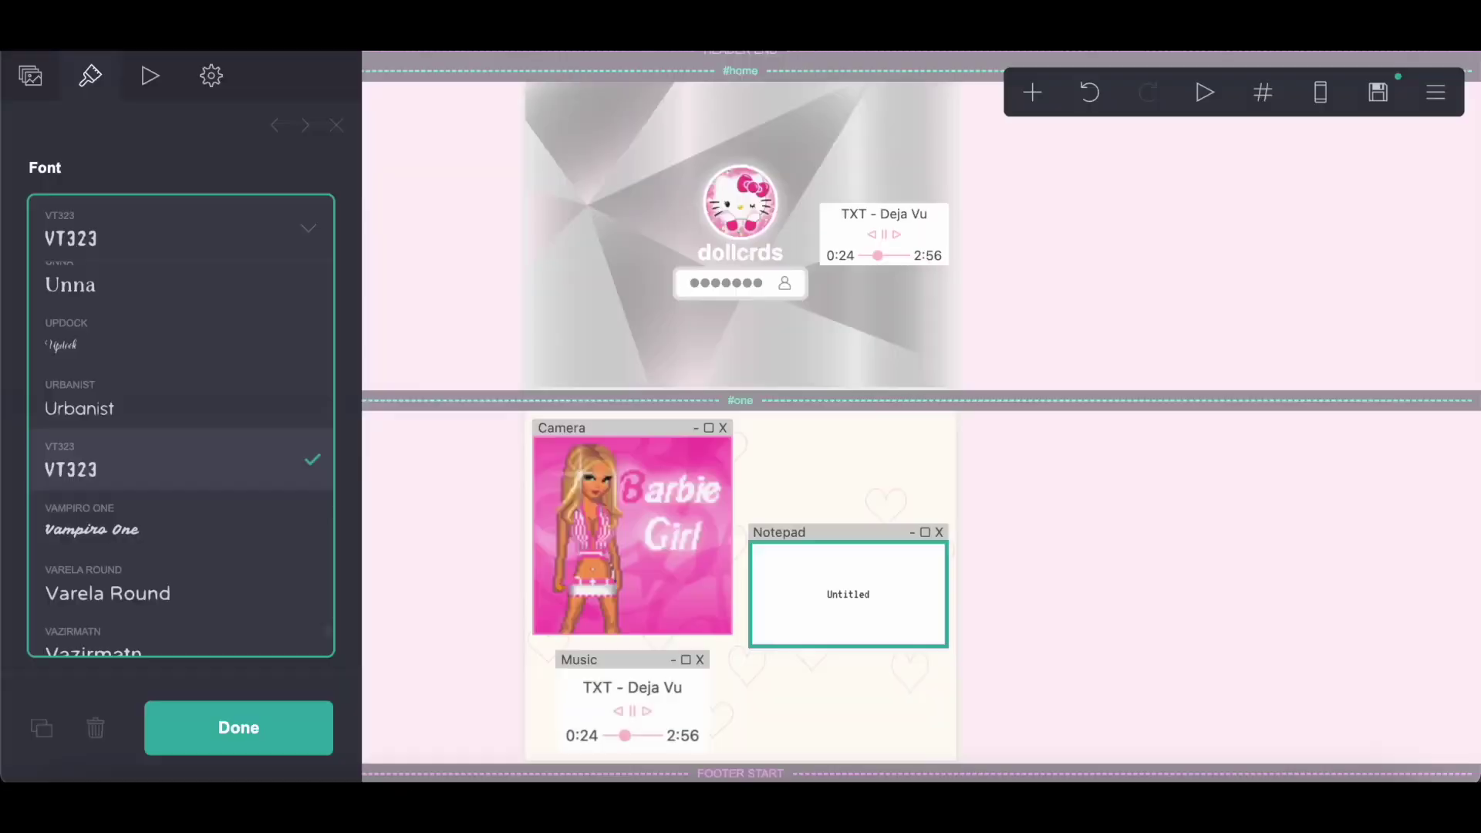
left_click(175, 473)
- Set the caption text size of the Notepad text gallery to 1
left_click(316, 297)
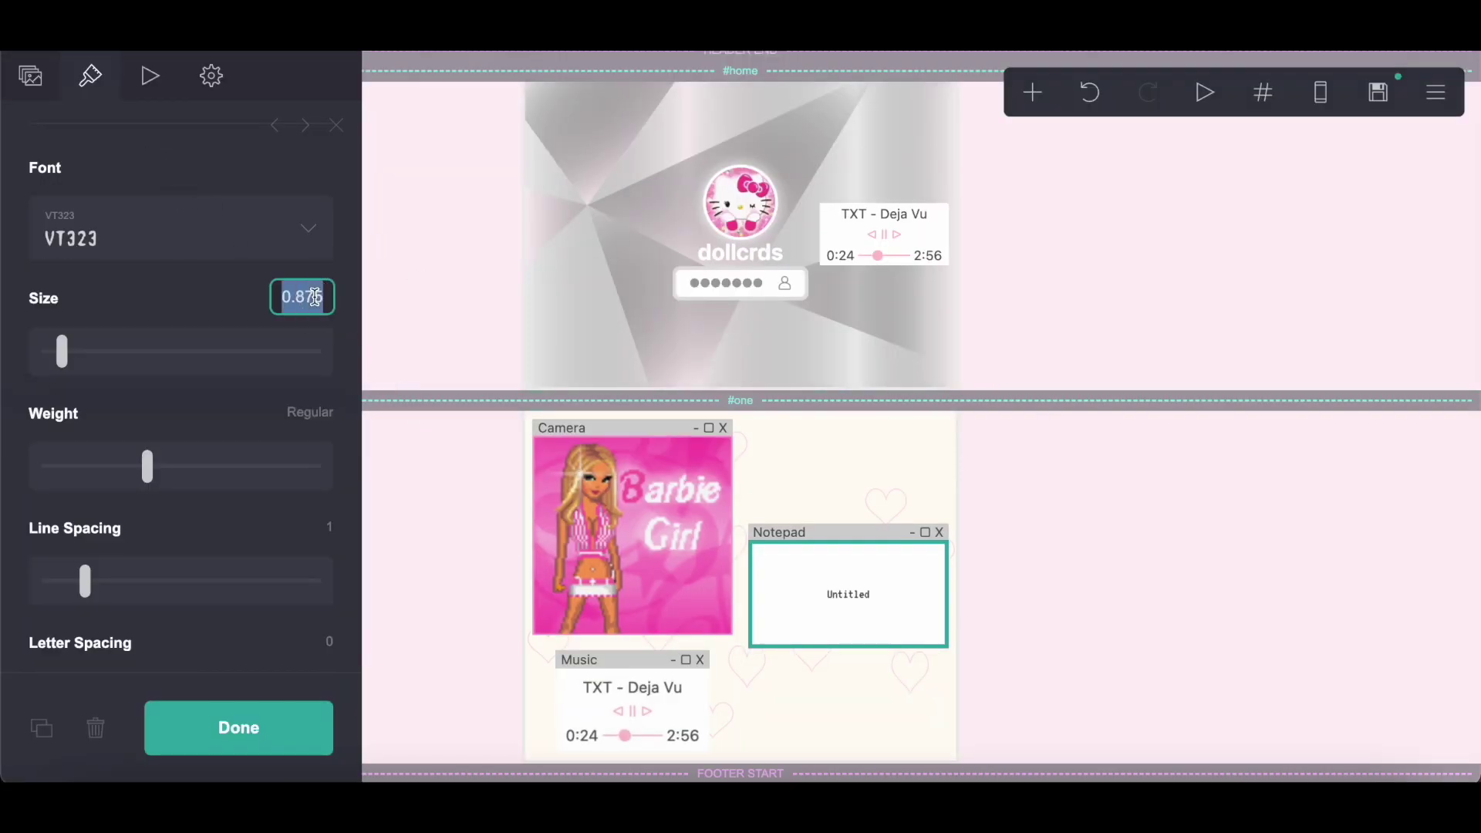
type("4.125")
key("Tab")
scroll(318, 297, "down", 1)
left_click(319, 288)
type("1")
key("Tab")
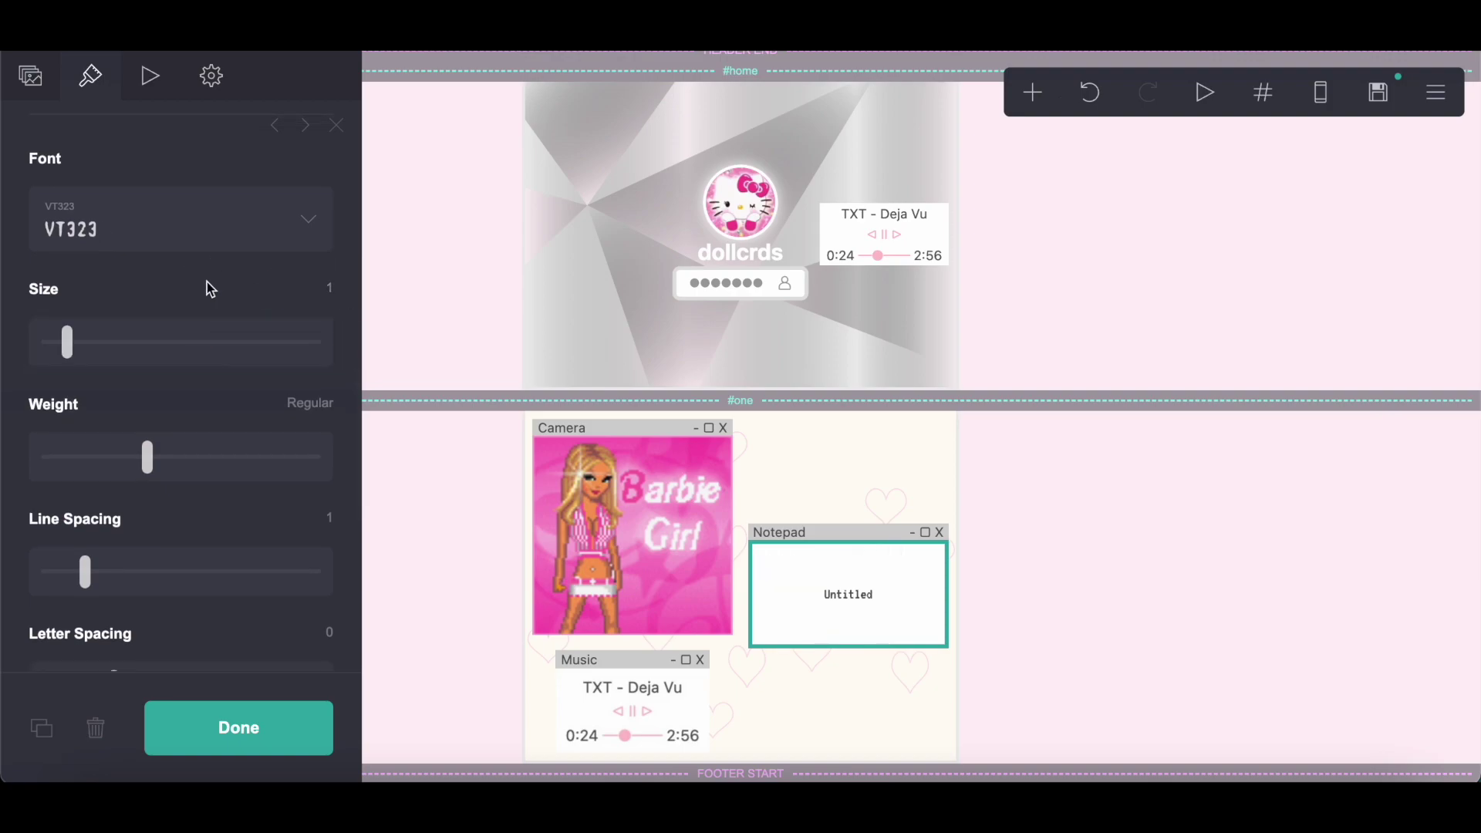
- Align the Notepad text gallery's caption to the left
scroll(288, 546, "down", 6)
left_click(143, 349)
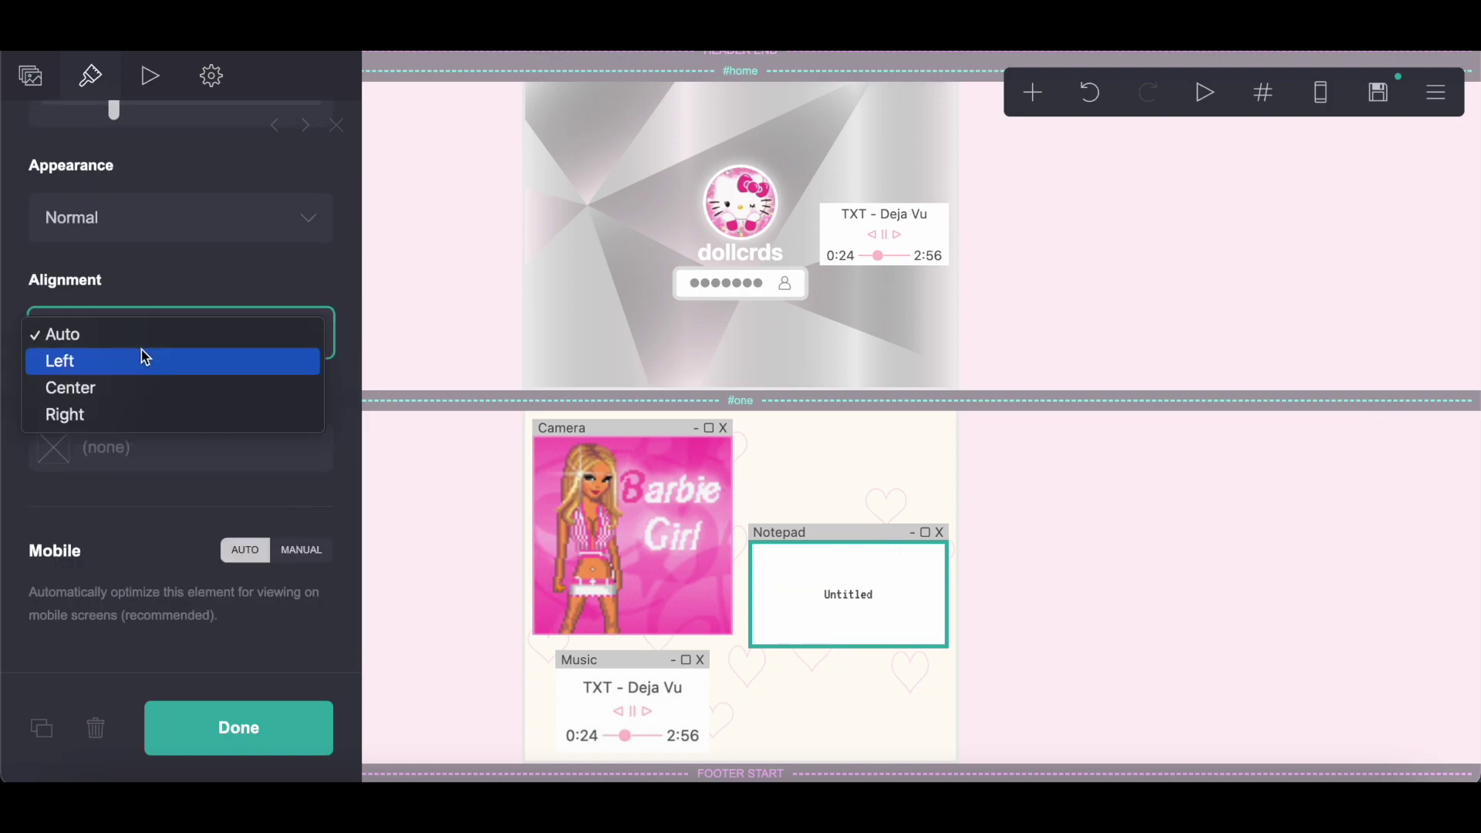
left_click(131, 363)
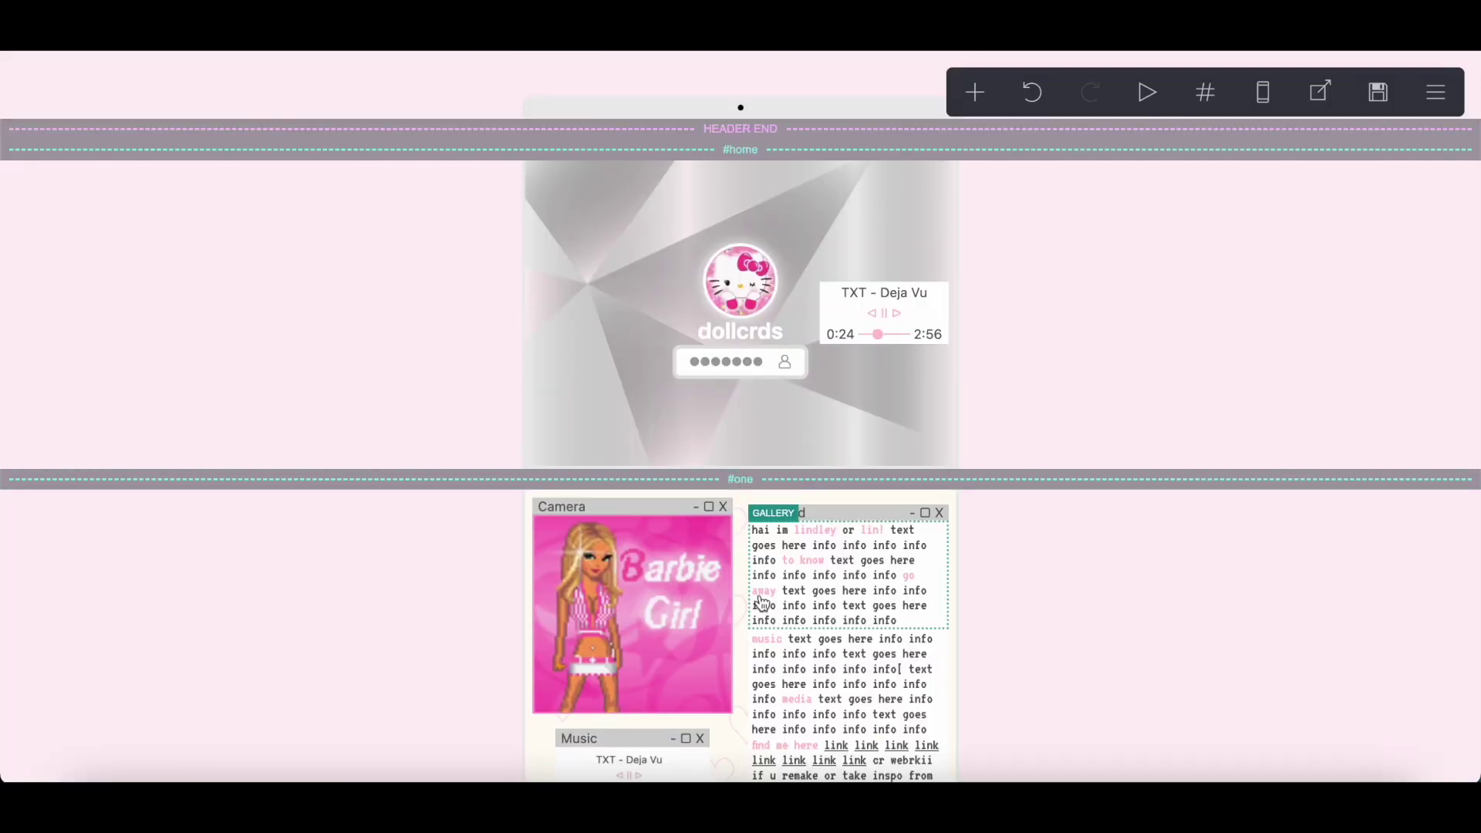
- Copy the full introduction caption of the first Notepad text gallery on the finished reference page
scroll(843, 358, "down", 3)
left_click(844, 357)
scroll(121, 323, "down", 4)
left_click_drag(68, 363, 196, 617)
right_click(176, 617)
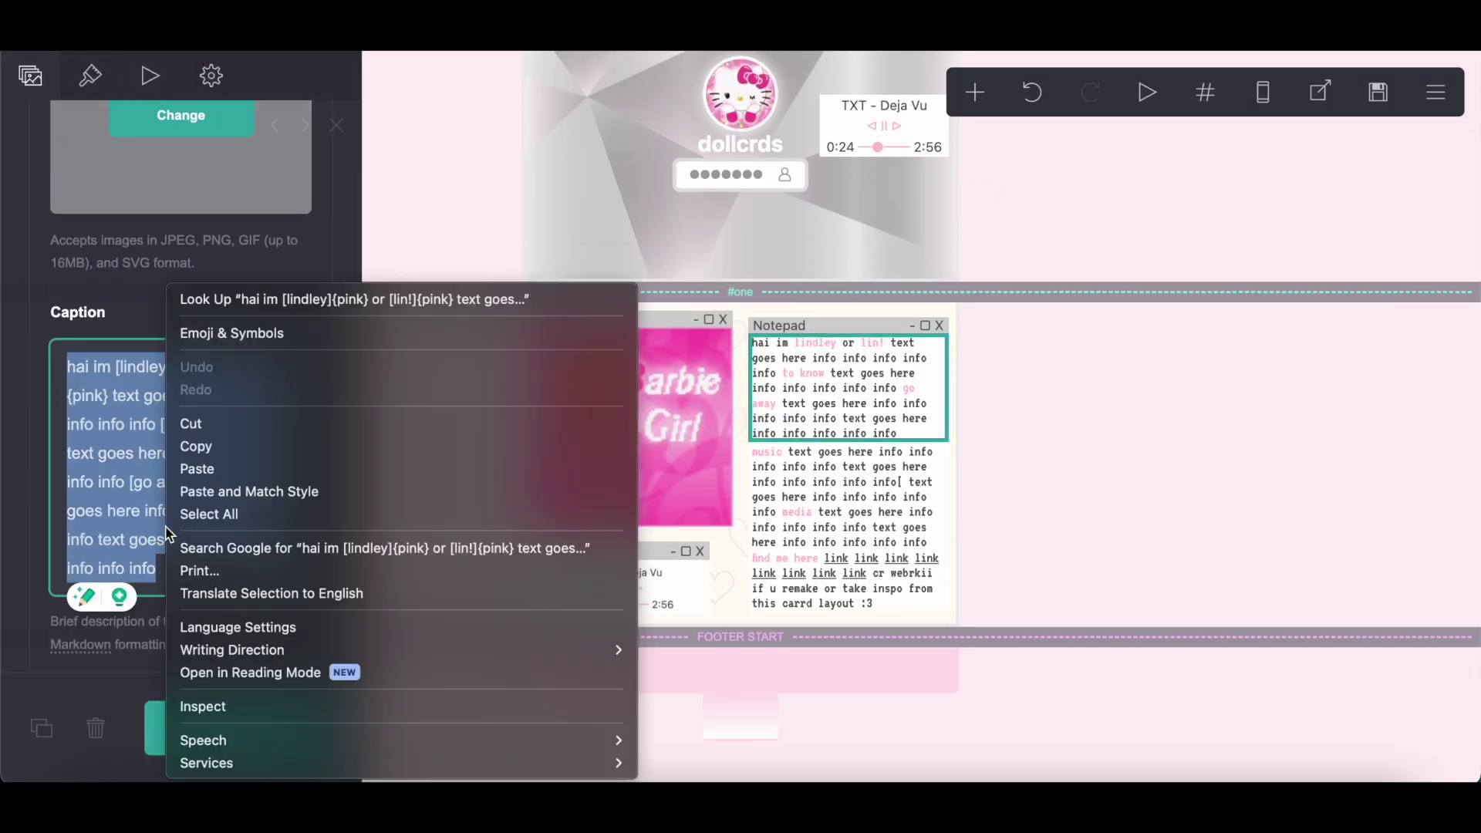
left_click(202, 444)
- Replace the new gallery's Untitled caption with the copied introduction text, and duplicate the gallery
key("BackSpace")
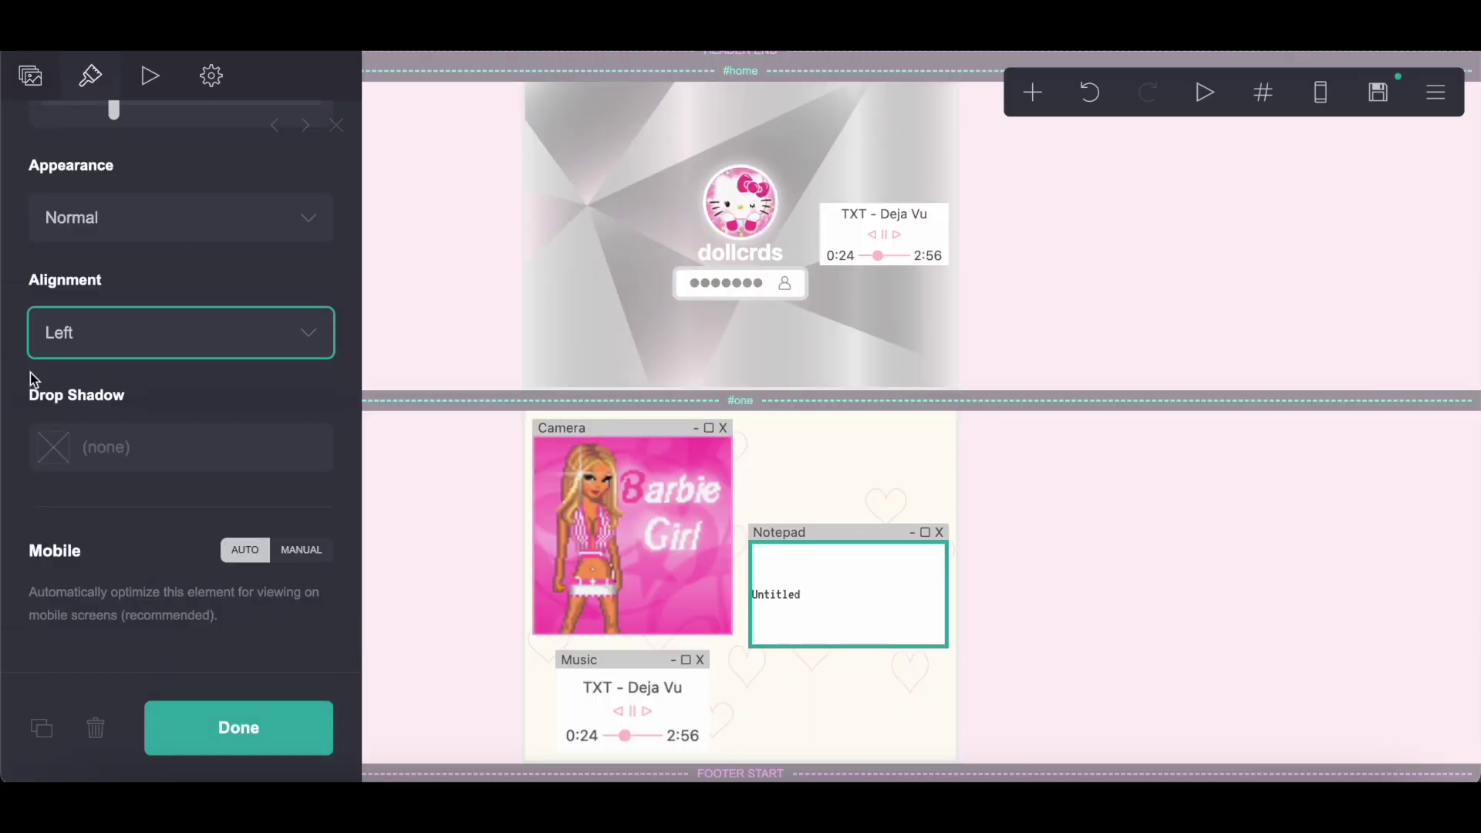
left_click(30, 79)
scroll(115, 304, "up", 10)
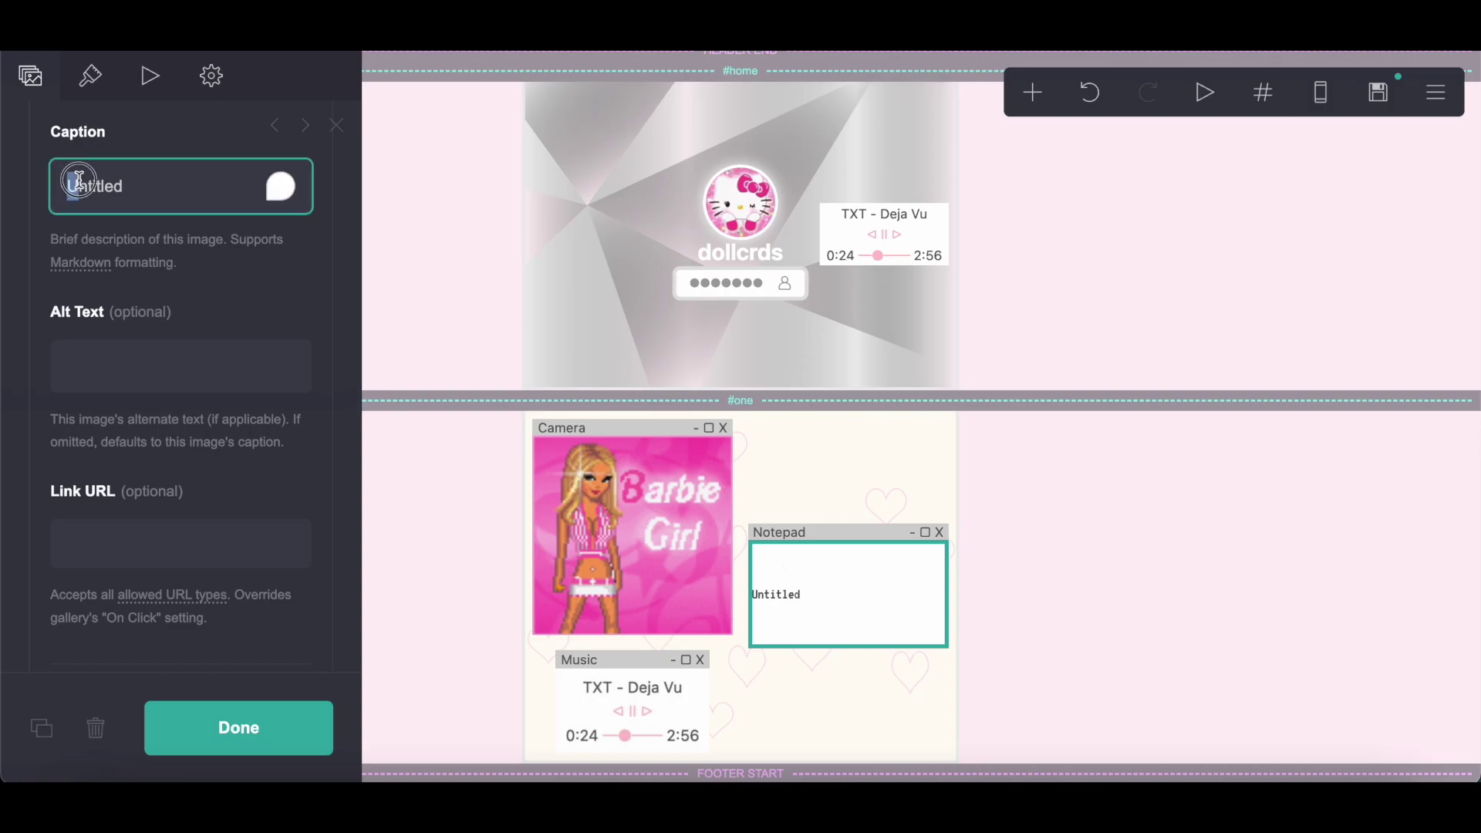
left_click_drag(66, 186, 182, 188)
right_click(182, 188)
left_click(331, 360)
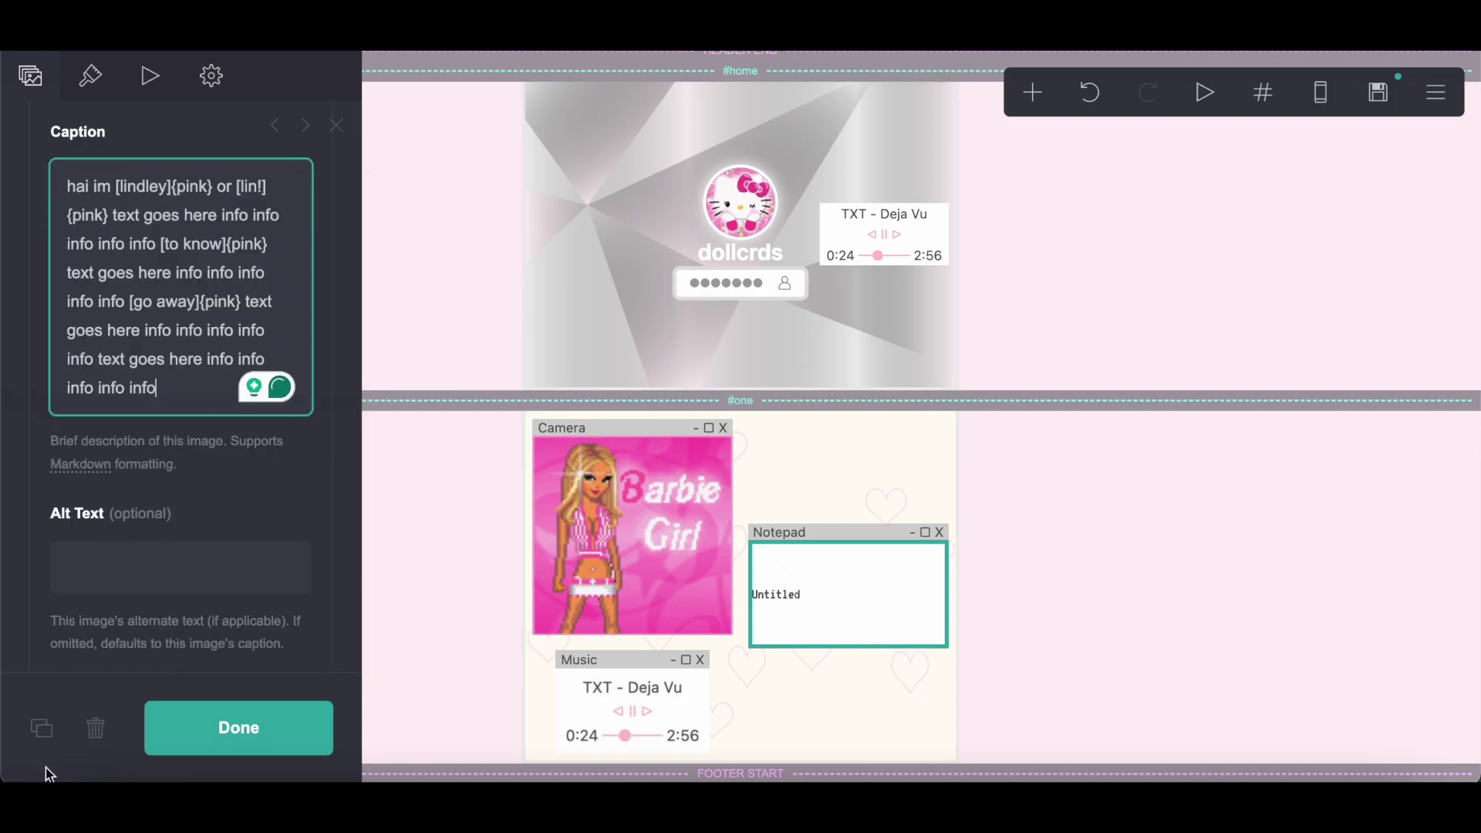
left_click(39, 742)
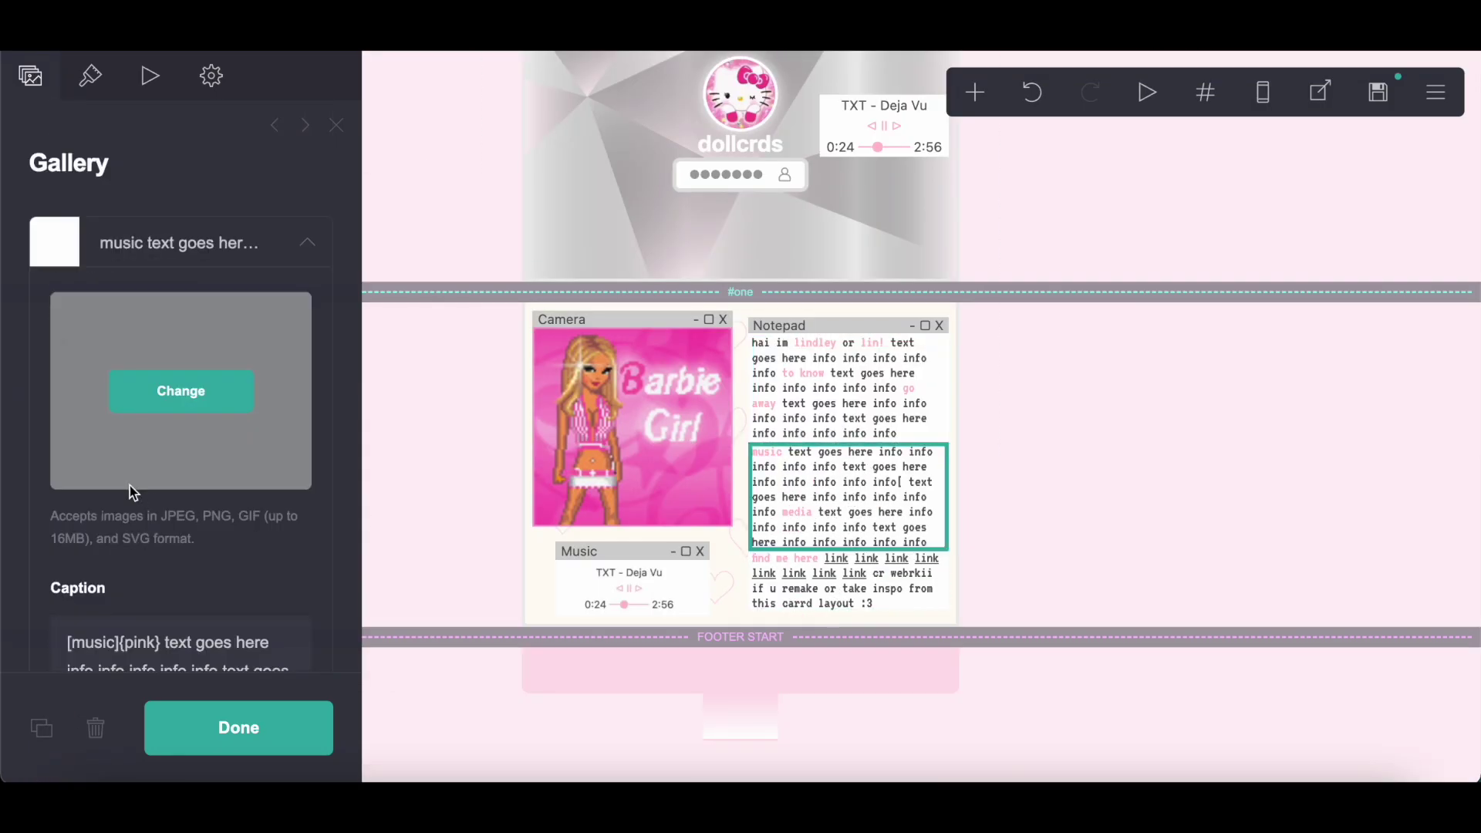
- Copy the full caption starting with [music]{pink} from the reference page's second Notepad text gallery
scroll(129, 485, "down", 3)
left_click_drag(130, 616, 62, 318)
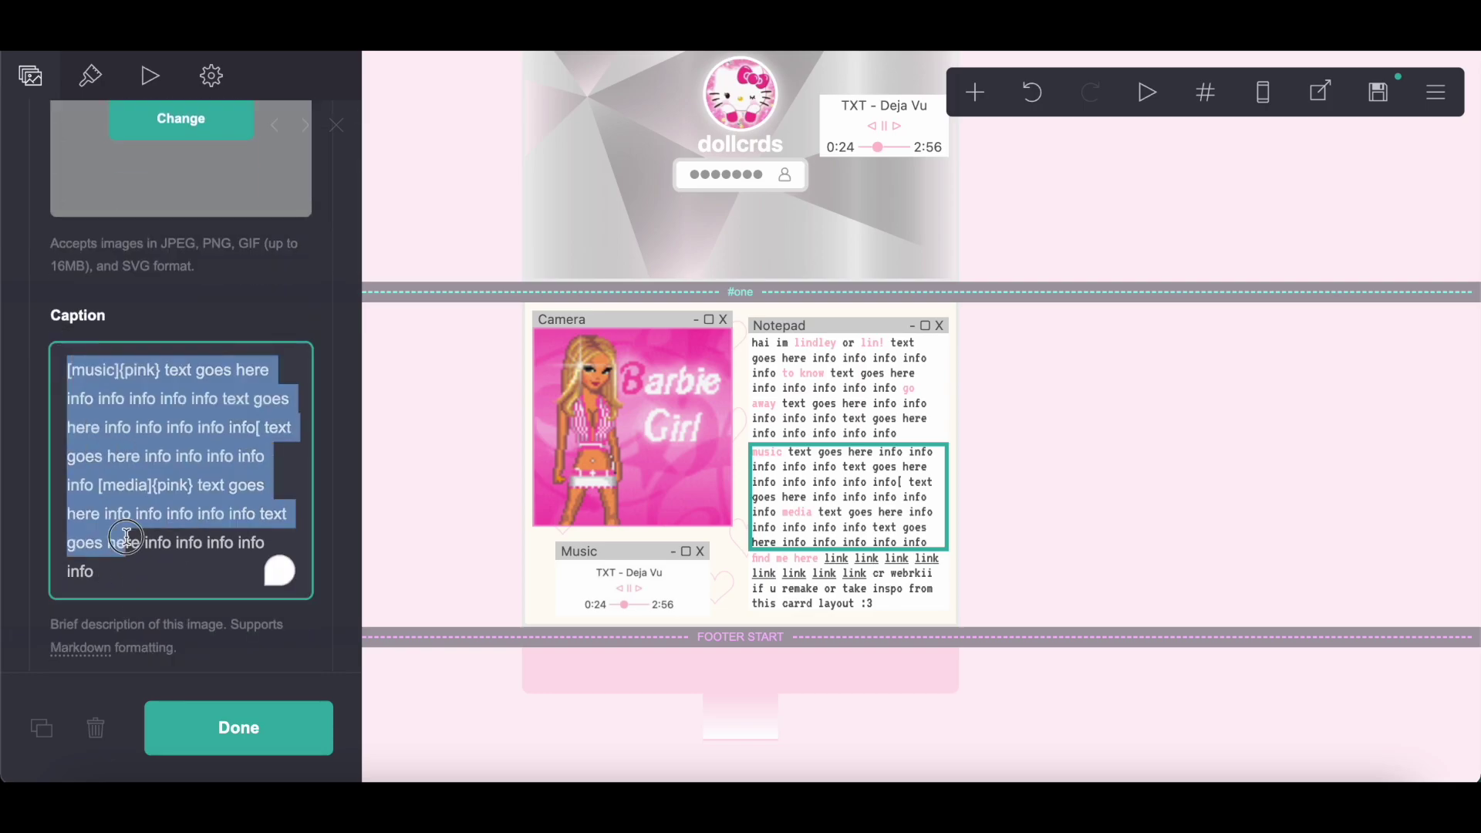
left_click(132, 398)
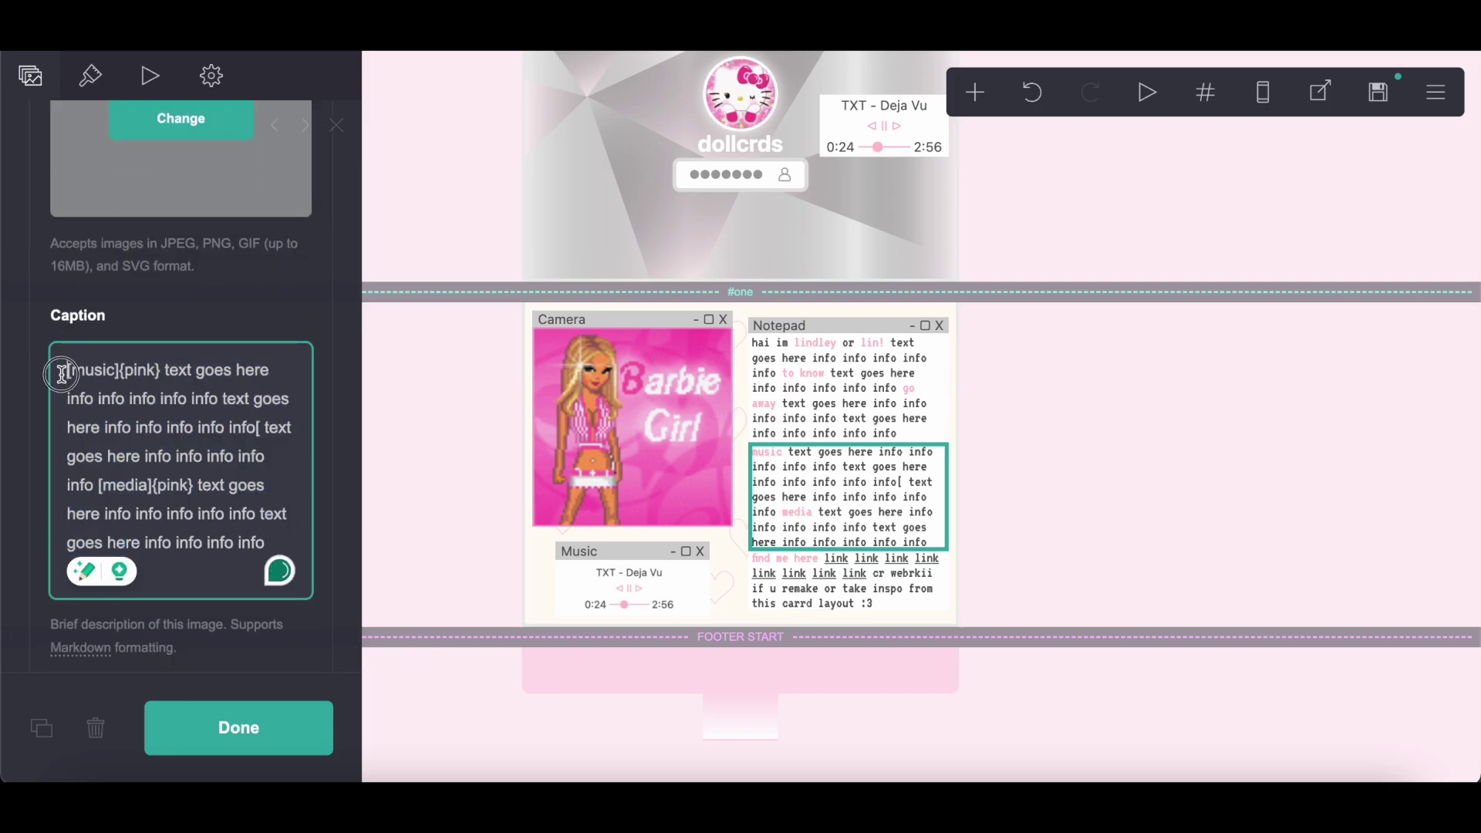
scroll(212, 218, "down", 5)
scroll(215, 224, "up", 5)
key("super+a")
right_click(176, 288)
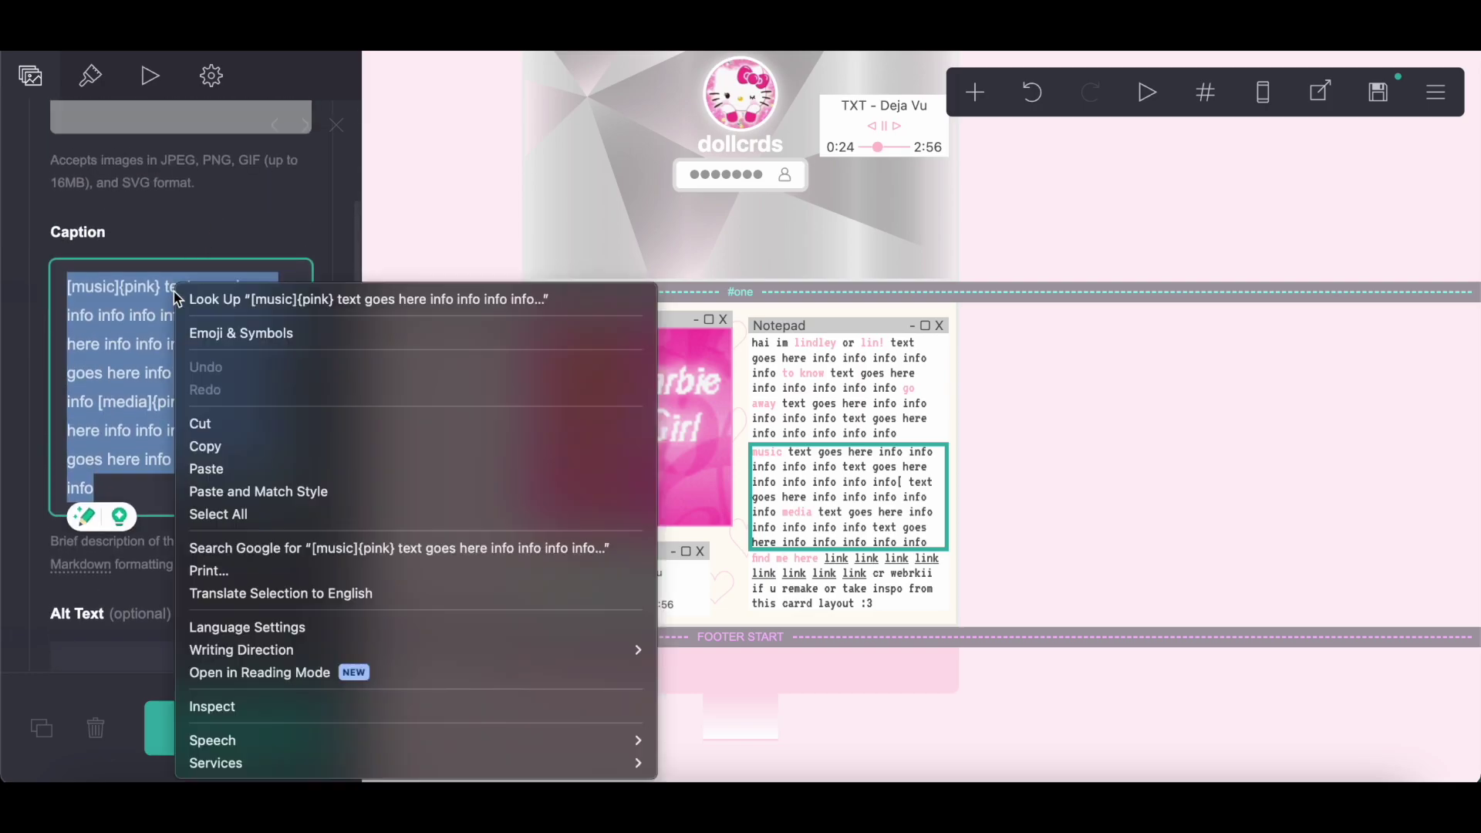
left_click(203, 447)
- Replace the duplicated Notepad gallery's caption with the copied music and media text
key("super+v")
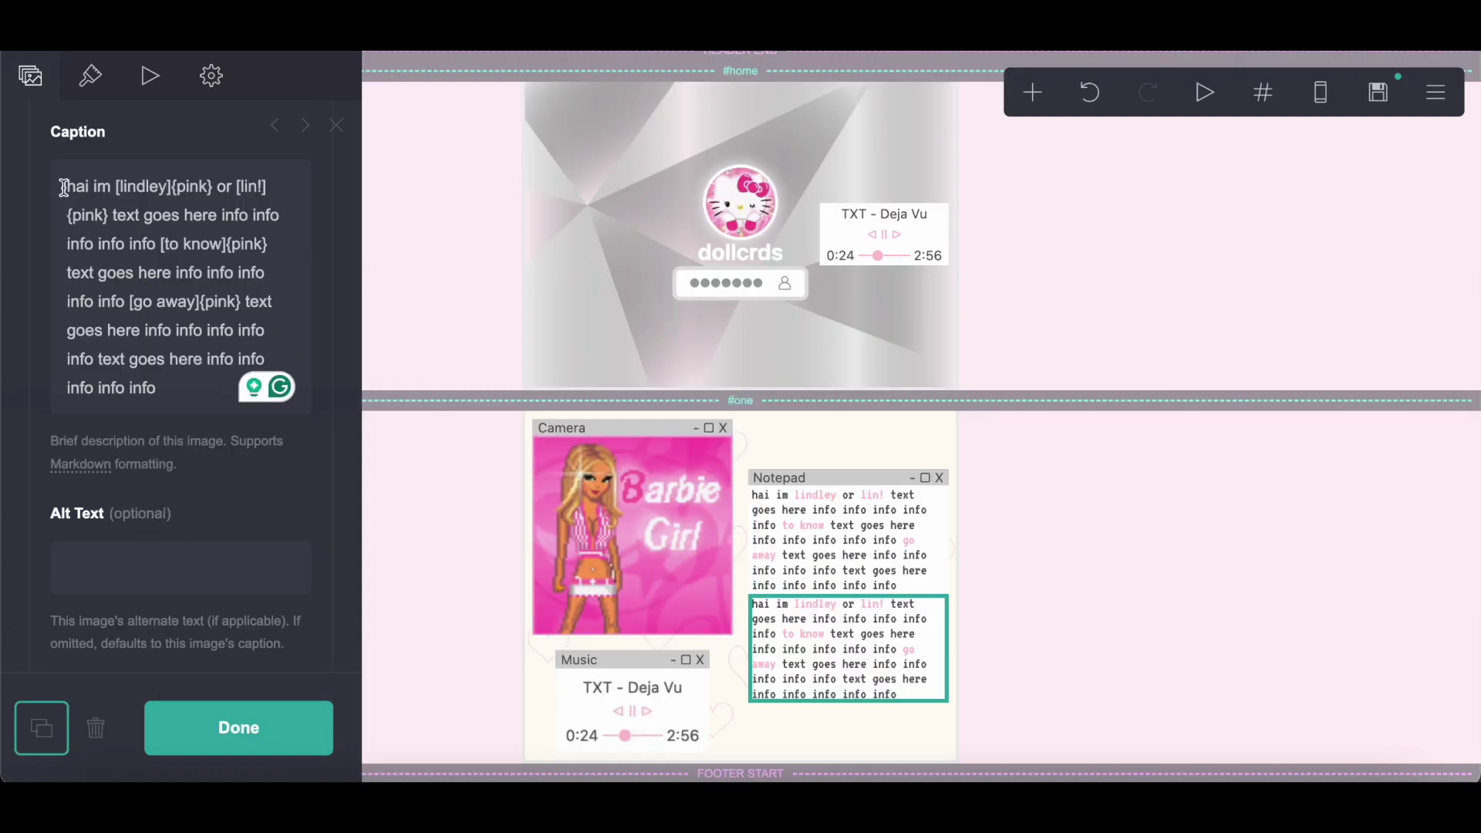
left_click_drag(63, 188, 149, 453)
right_click(138, 331)
left_click(187, 469)
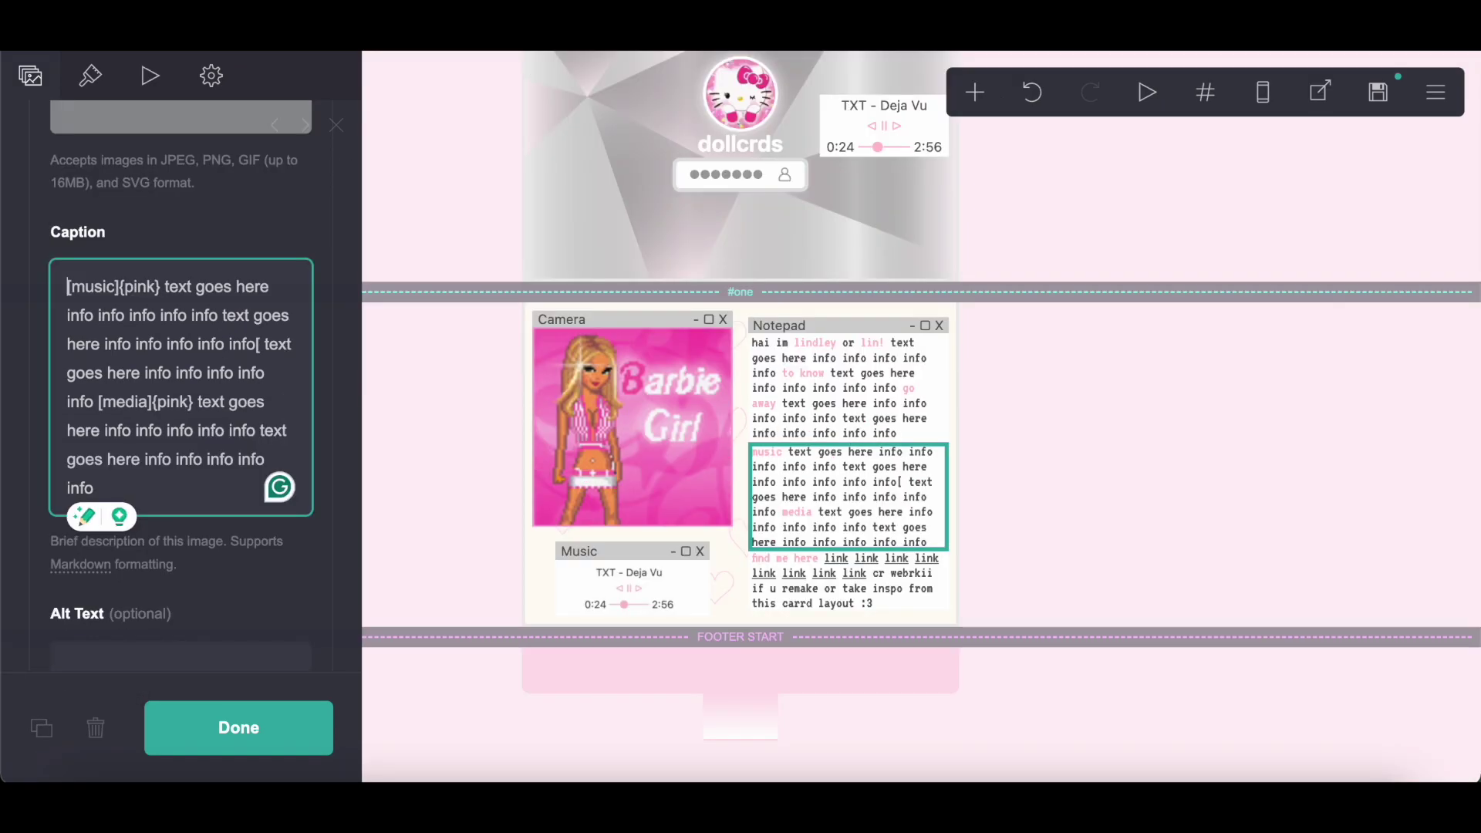
- Copy the full caption starting with [find me here]{pink} from the reference page's third Notepad text gallery
left_click(783, 602)
scroll(123, 309, "down", 3)
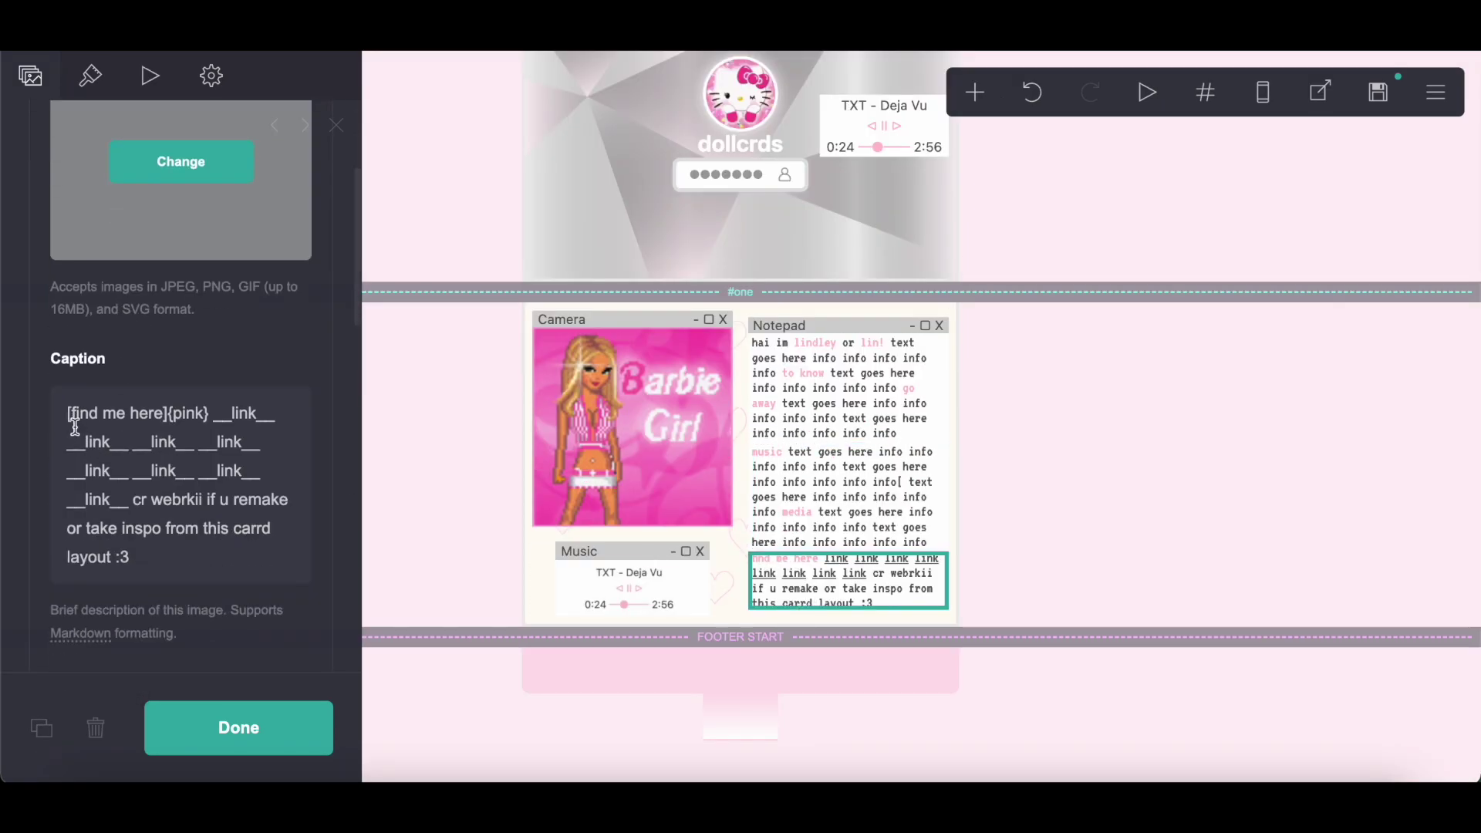
left_click_drag(76, 428, 198, 602)
right_click(153, 578)
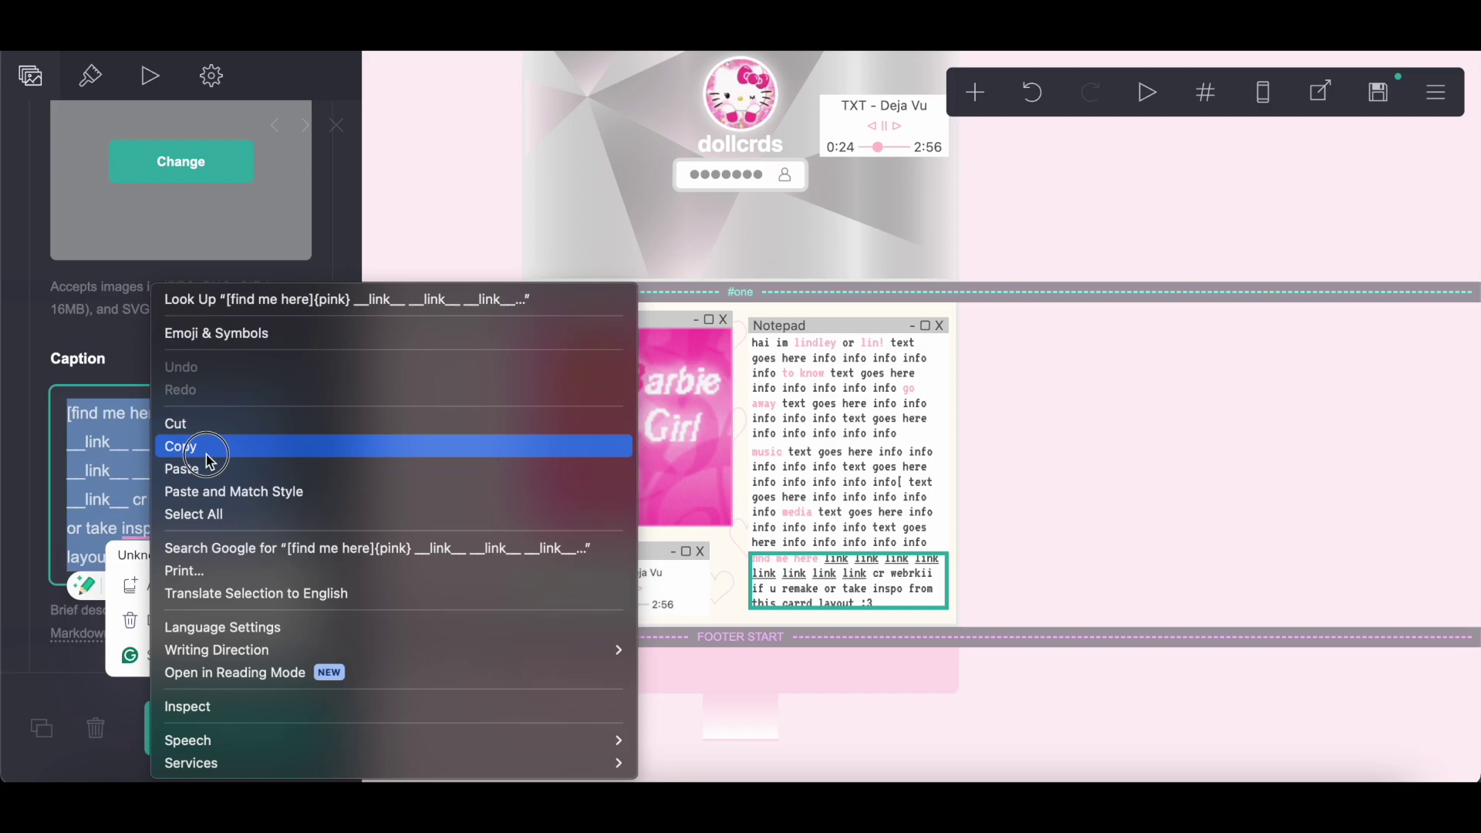
left_click(207, 455)
- Replace the newest duplicated Notepad gallery's music caption with the copied find me here and links text
key("super+v")
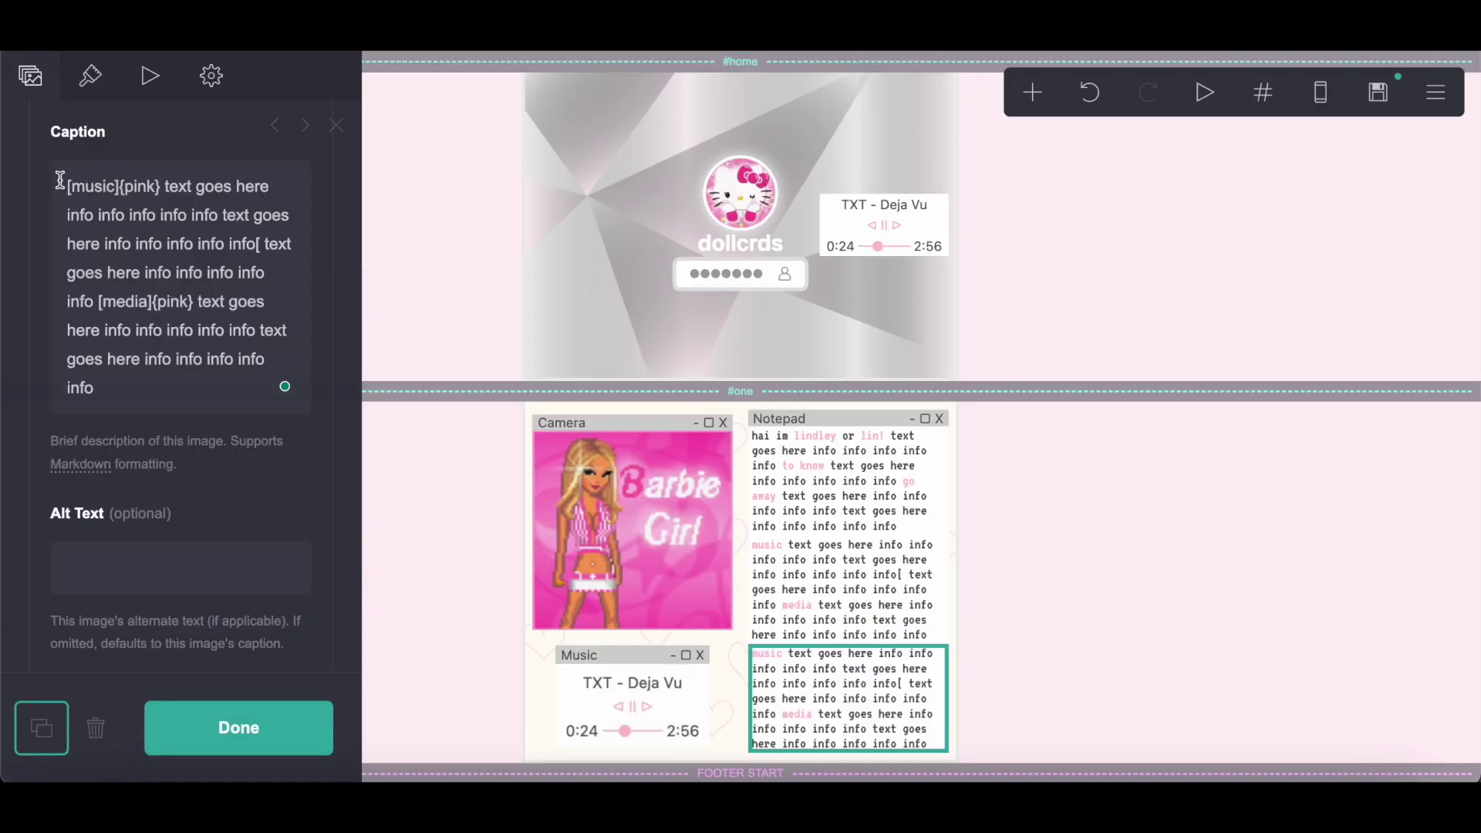
left_click_drag(60, 179, 178, 386)
right_click(178, 387)
left_click(196, 442)
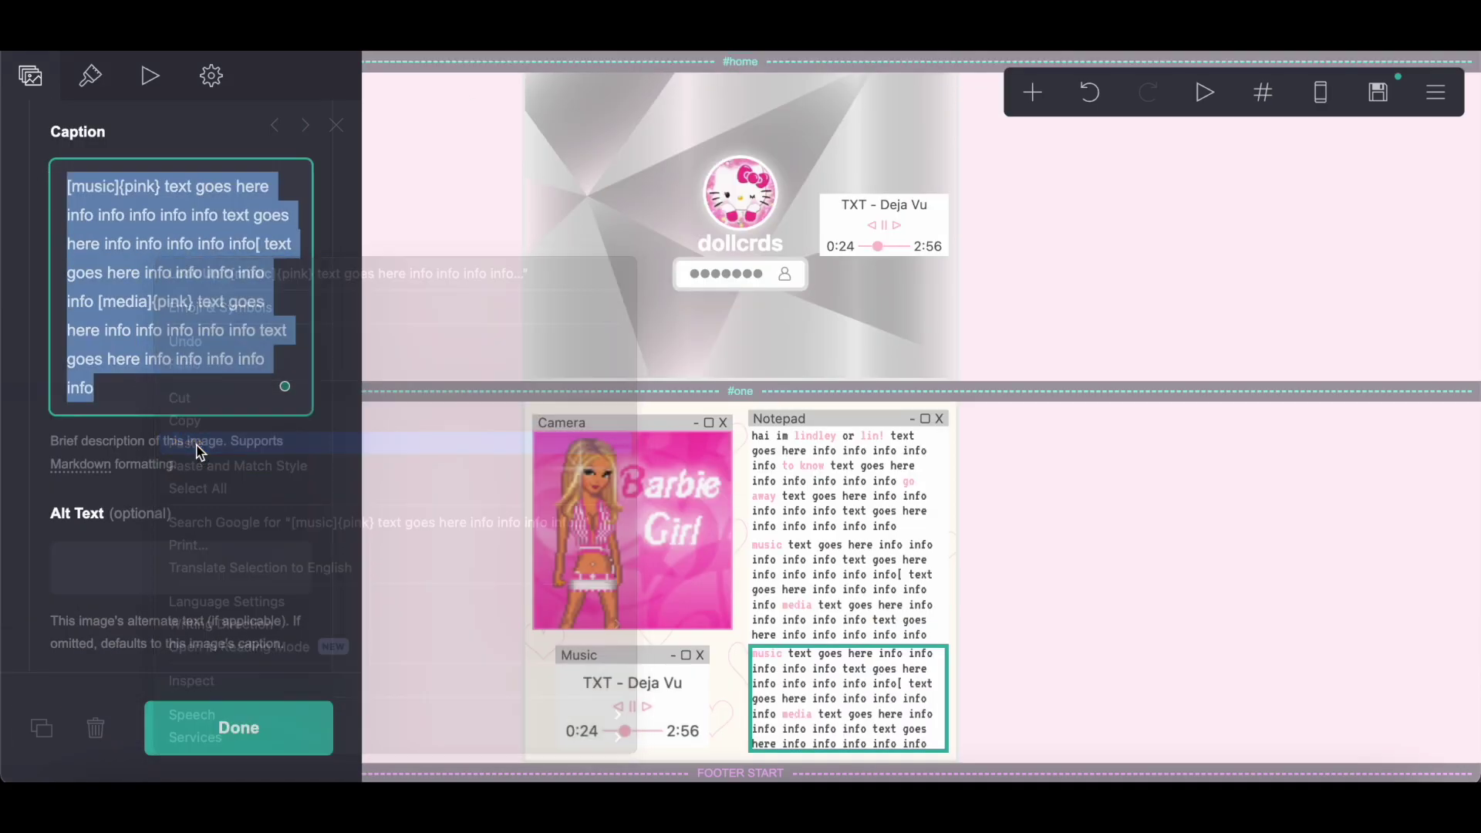
- Crop the third Notepad gallery's white image at full width, trimming equal strips off its upper and lower edges
scroll(197, 443, "up", 5)
left_click(160, 288)
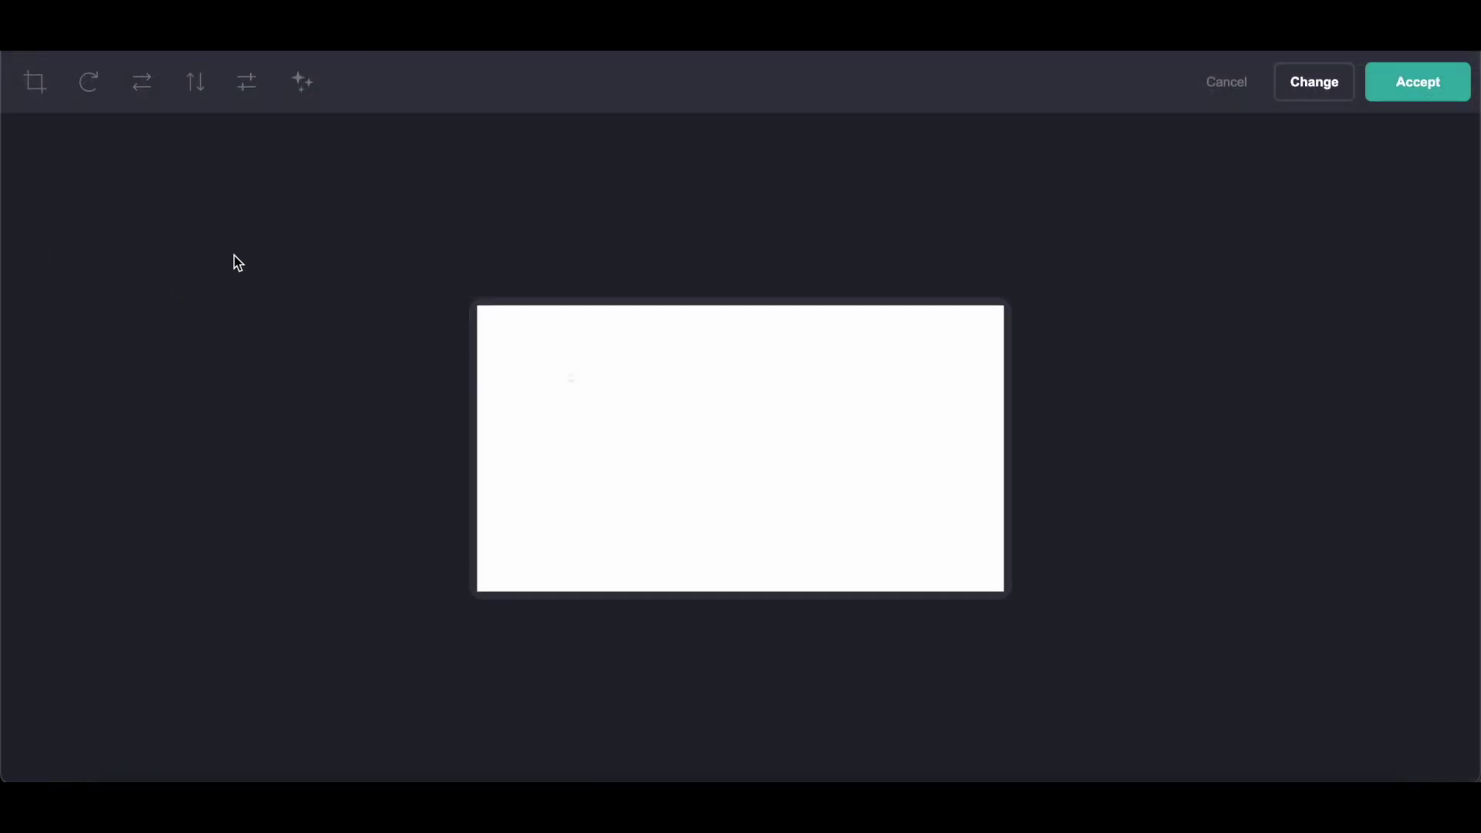
left_click(34, 99)
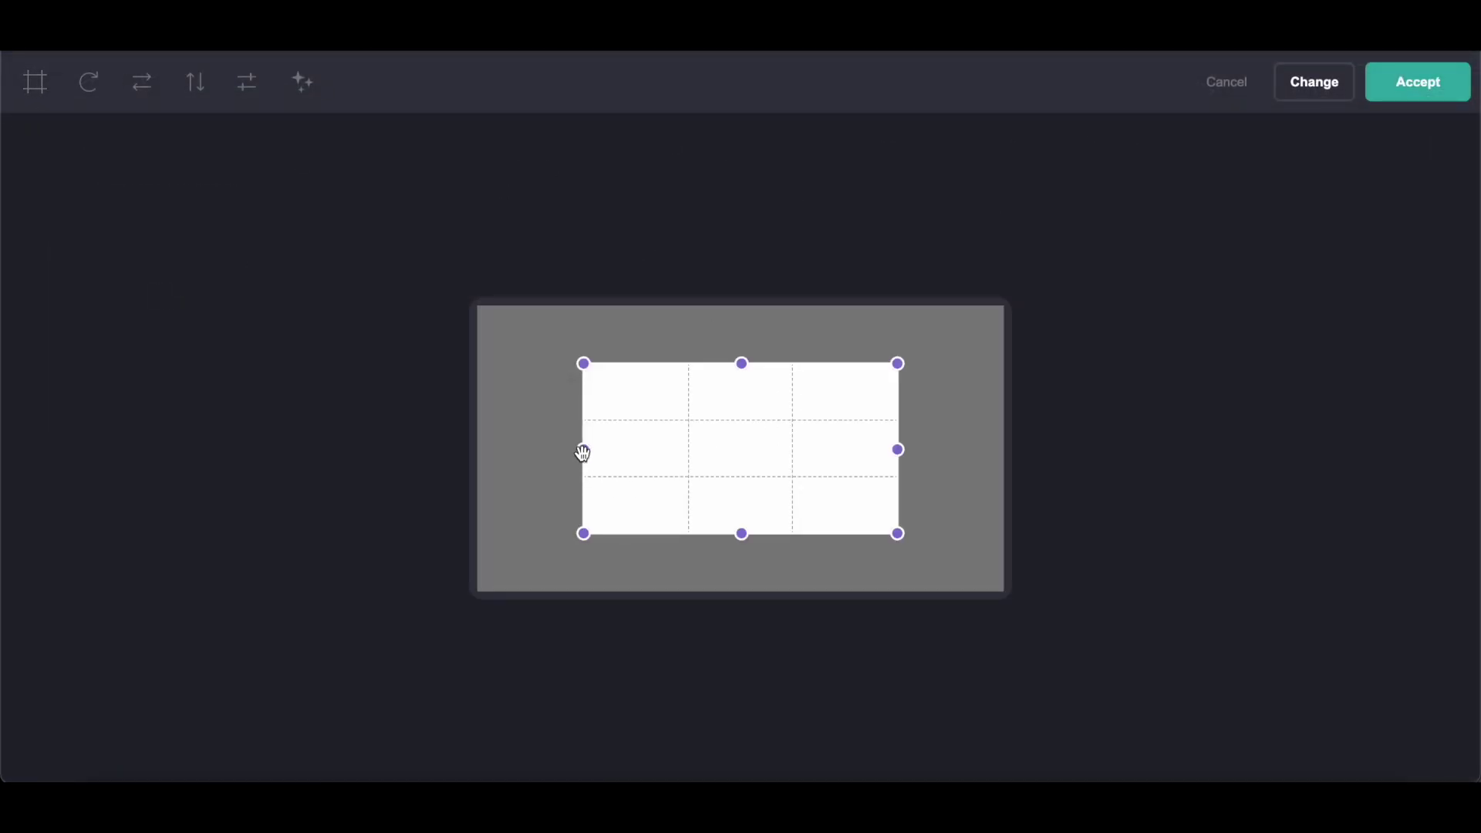
left_click_drag(583, 453, 478, 453)
left_click_drag(906, 469, 1003, 470)
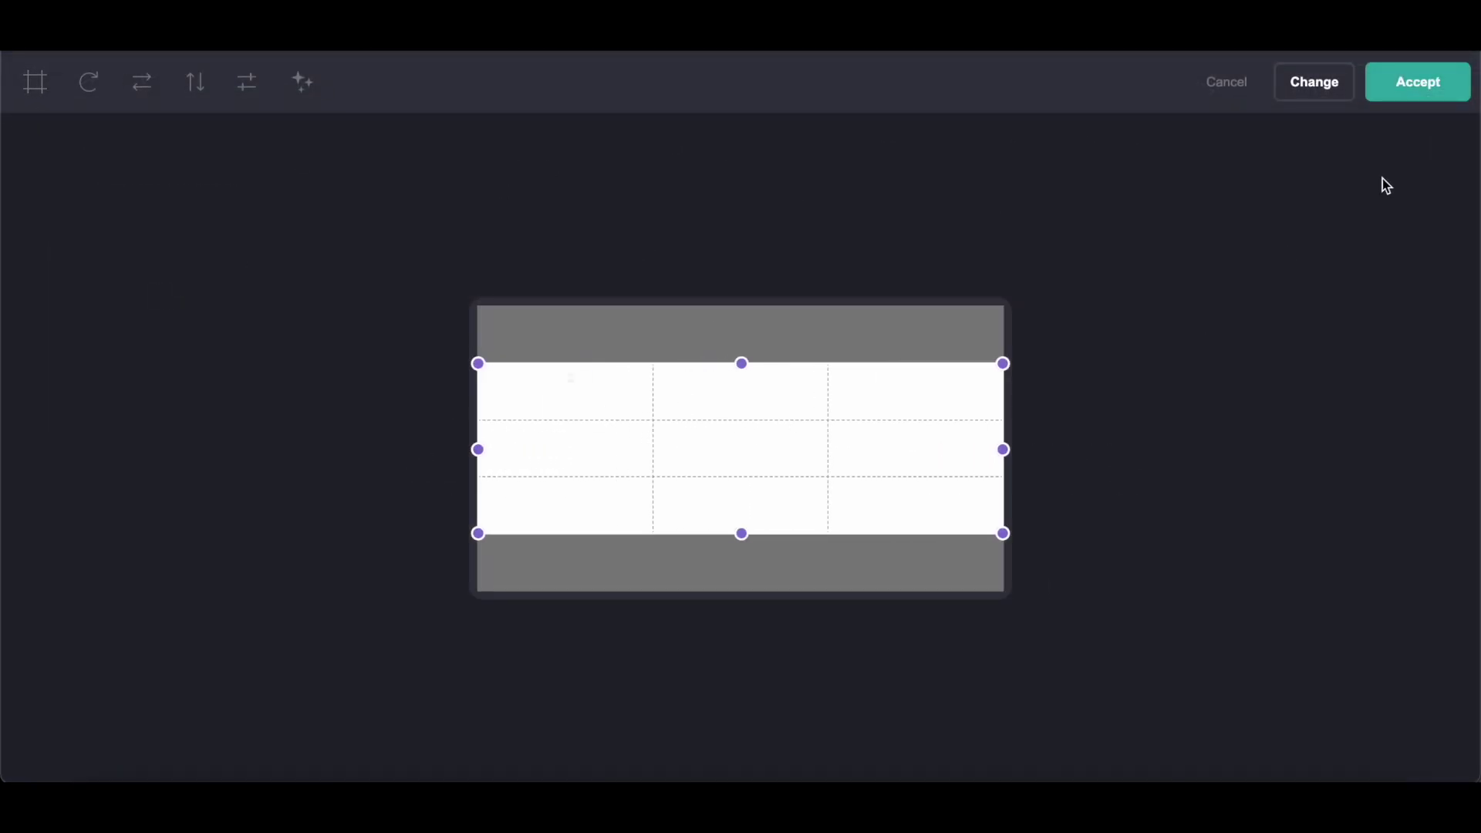
left_click(1419, 86)
left_click(247, 726)
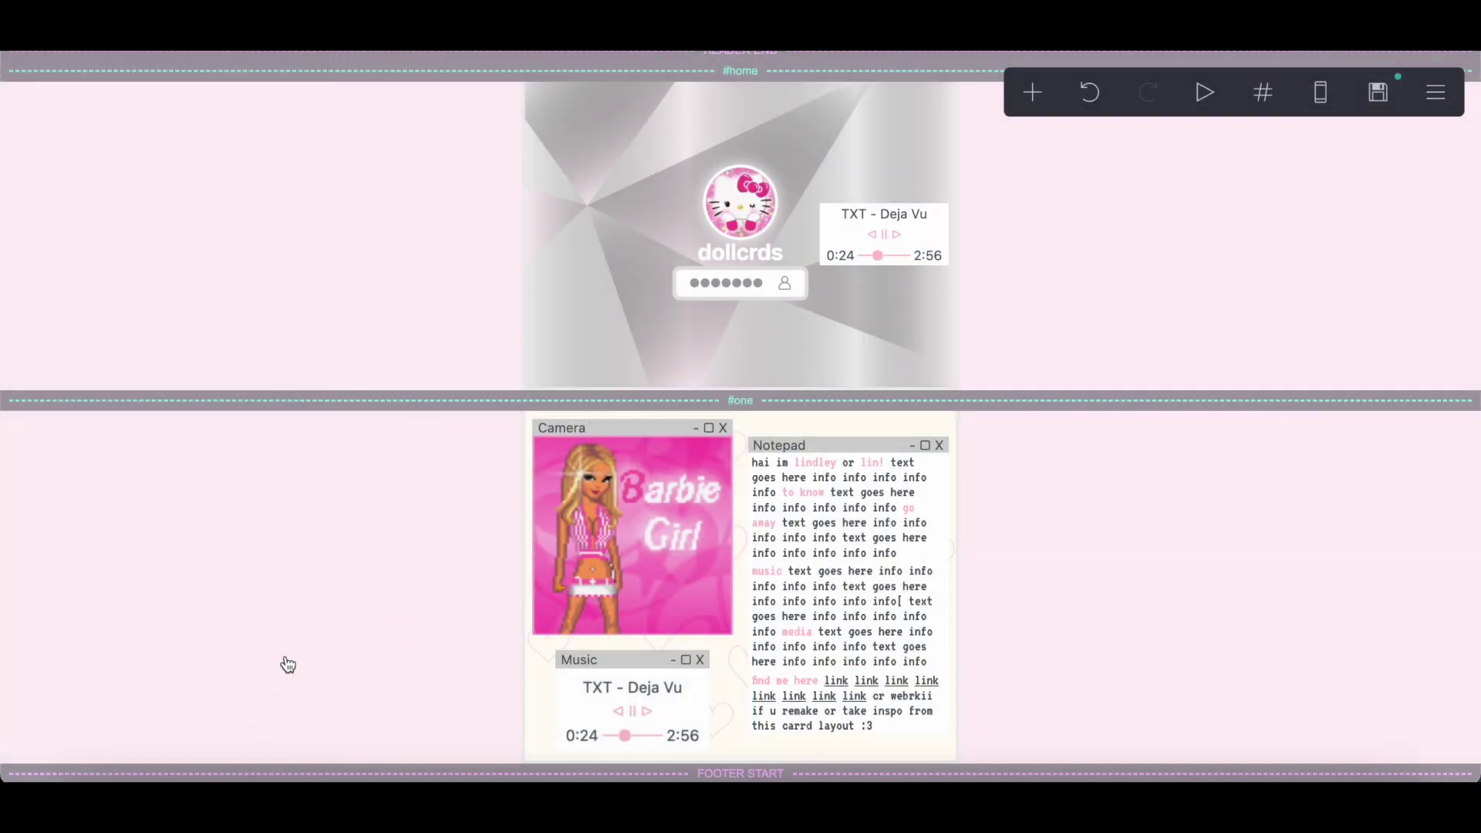
- Add a container in the footer, copy its pattern color #FFE0EB, and remove the Heart Outlines pattern
left_click(1034, 94)
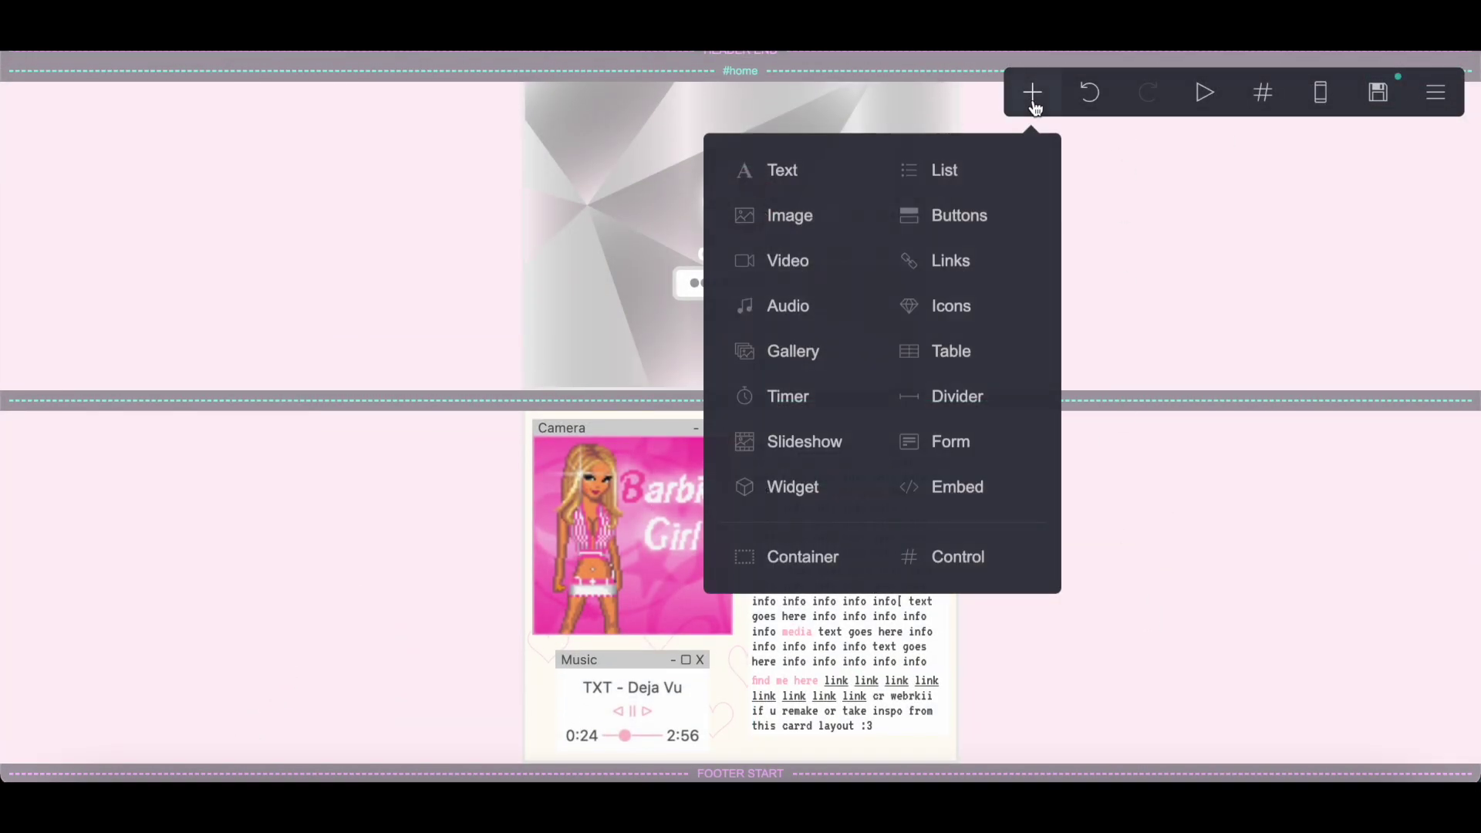
left_click(777, 564)
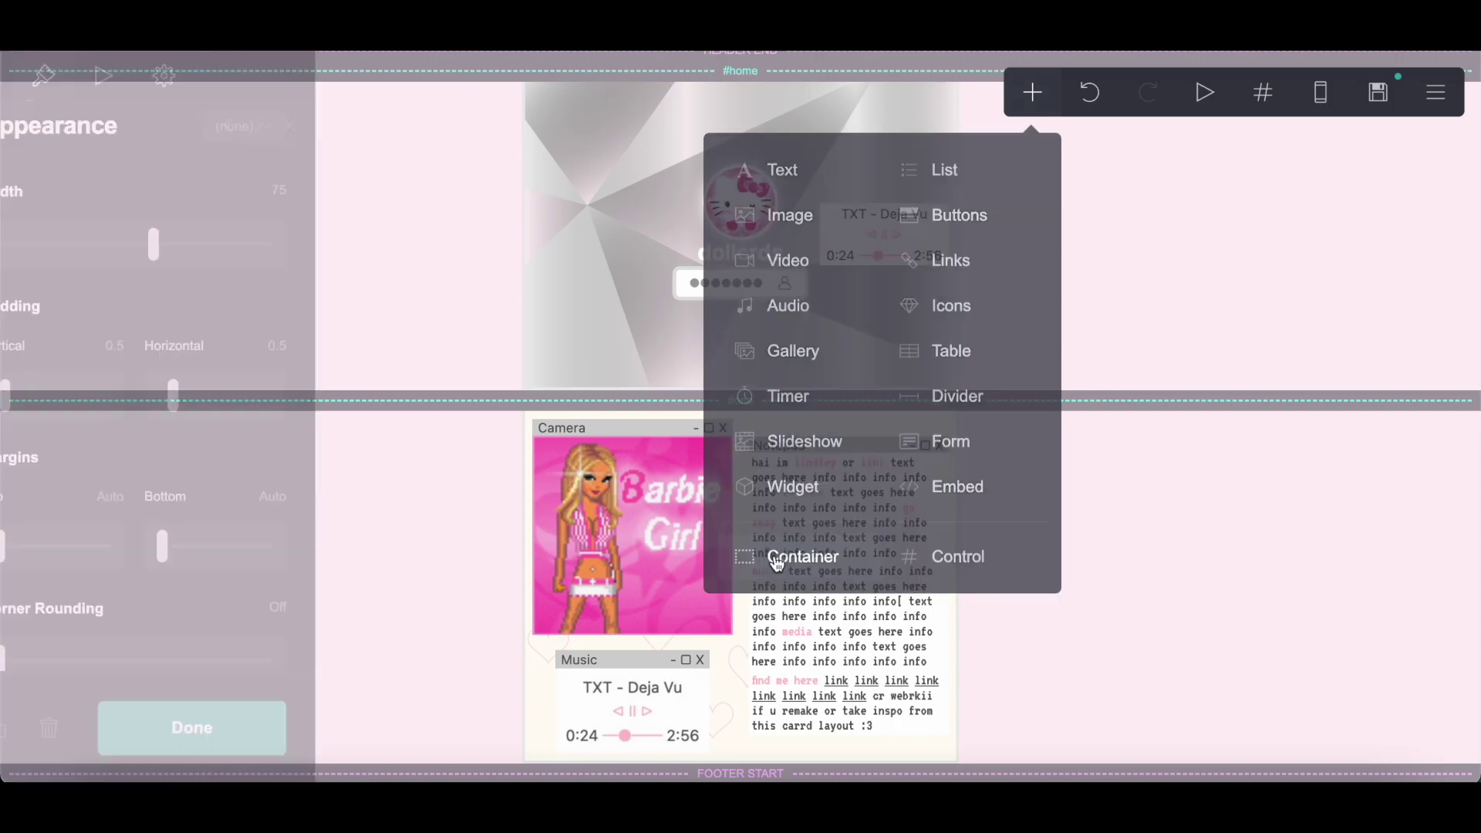
scroll(175, 298, "down", 10)
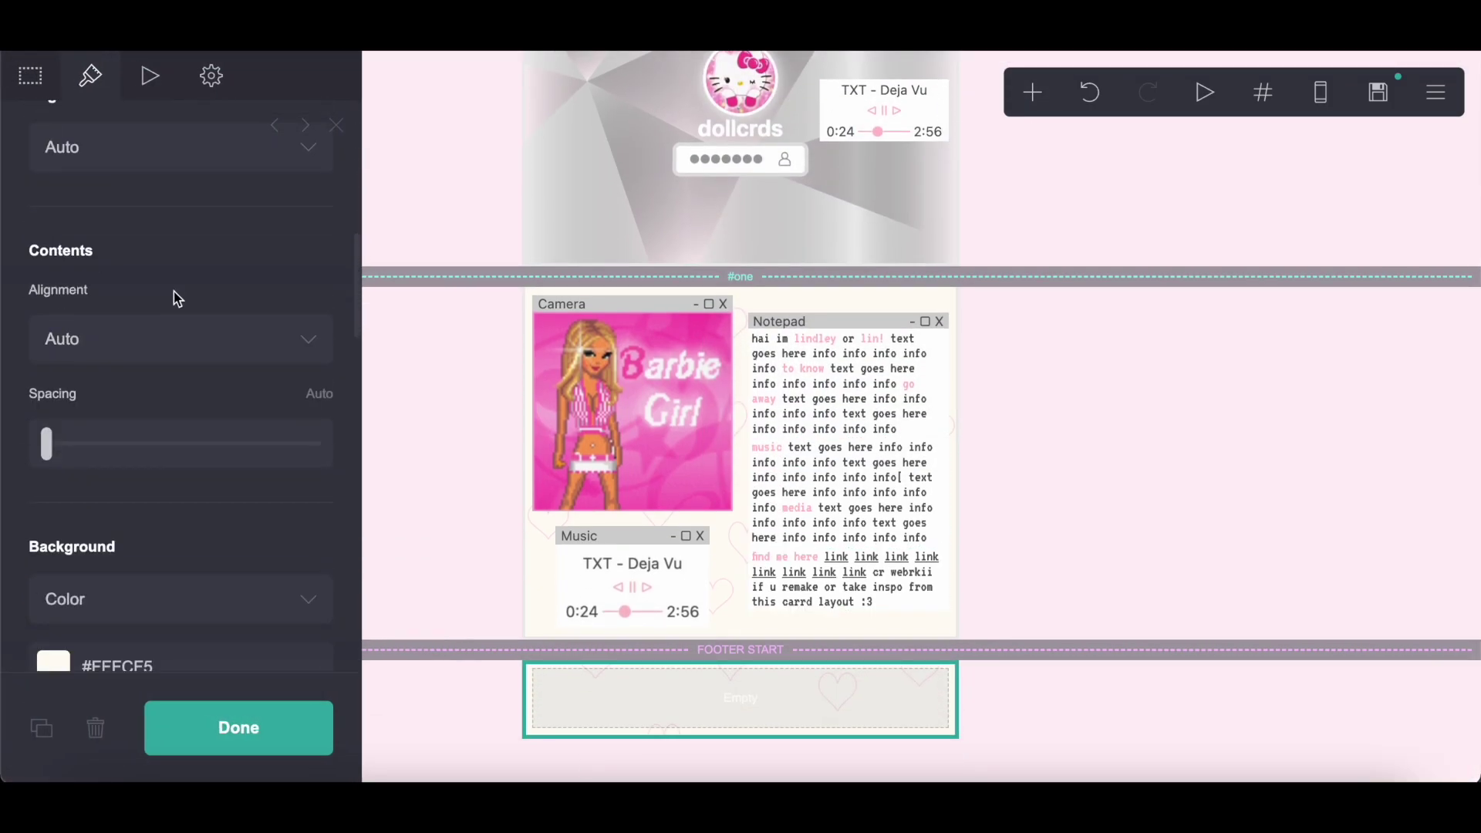
left_click(204, 463)
right_click(204, 463)
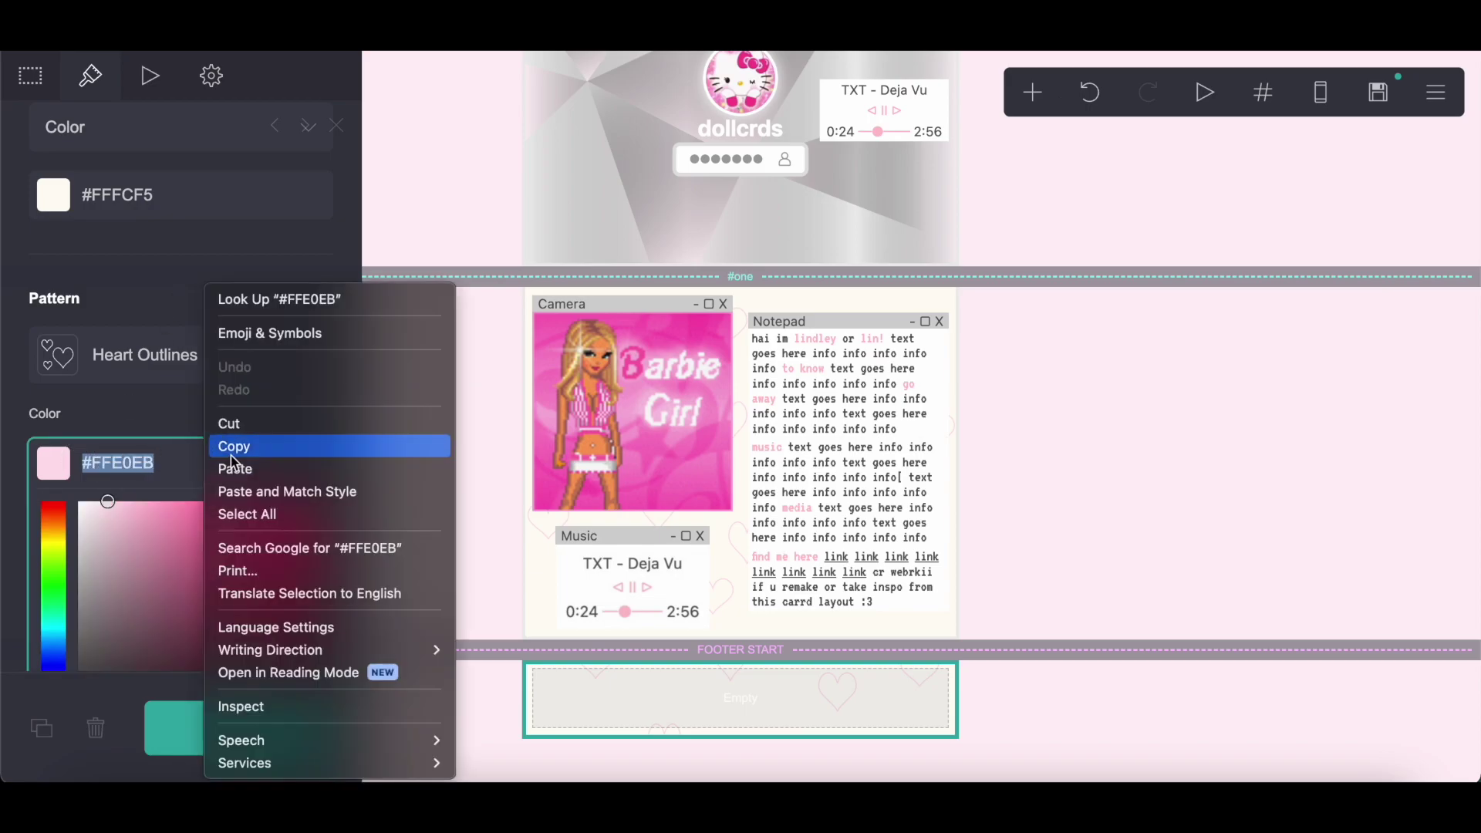
left_click(231, 447)
left_click(183, 381)
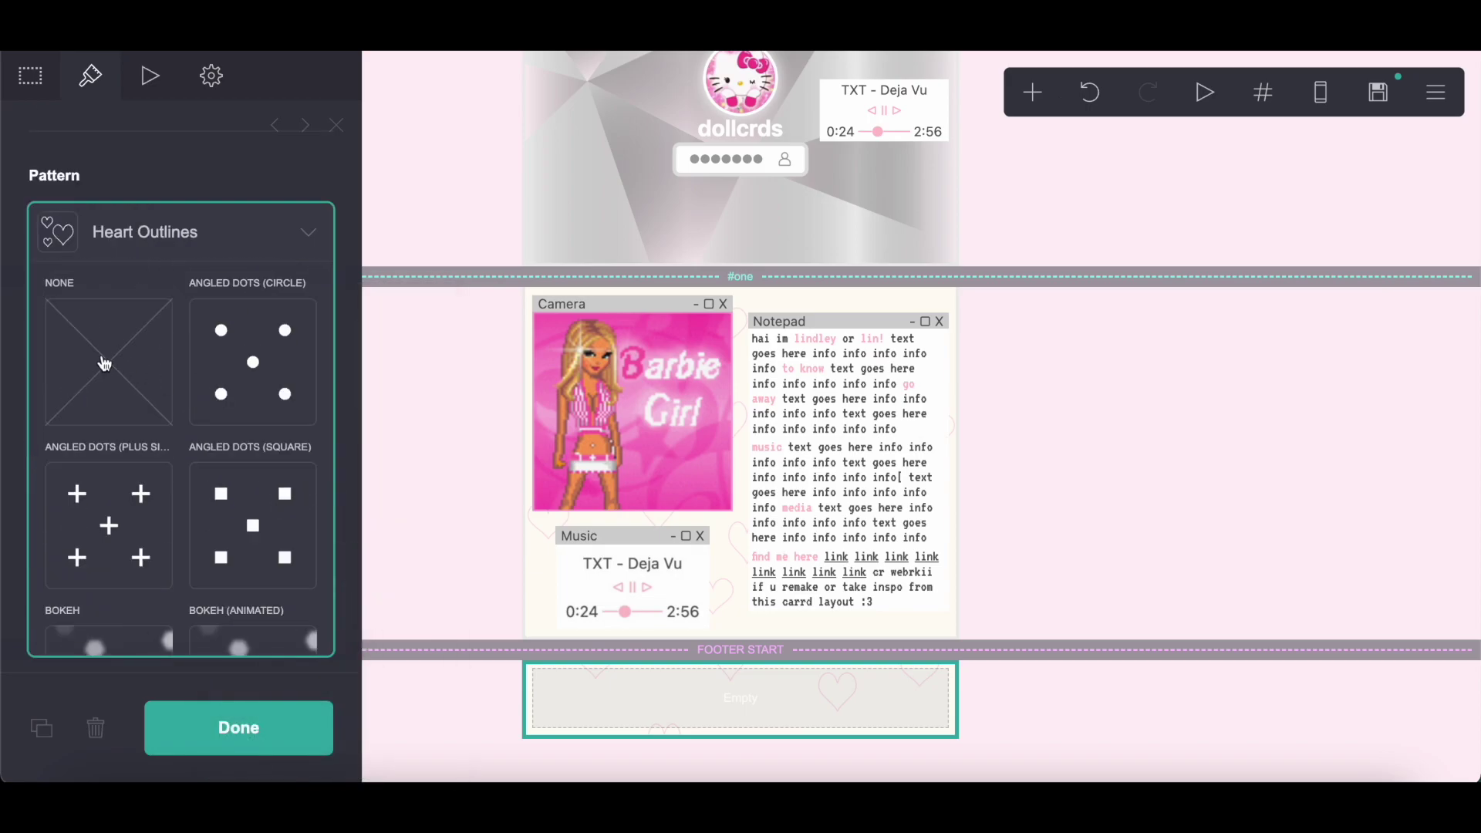
left_click(104, 363)
- Set the new footer container's background color to the copied #FFE0EB
scroll(98, 359, "up", 3)
left_click(188, 354)
right_click(191, 353)
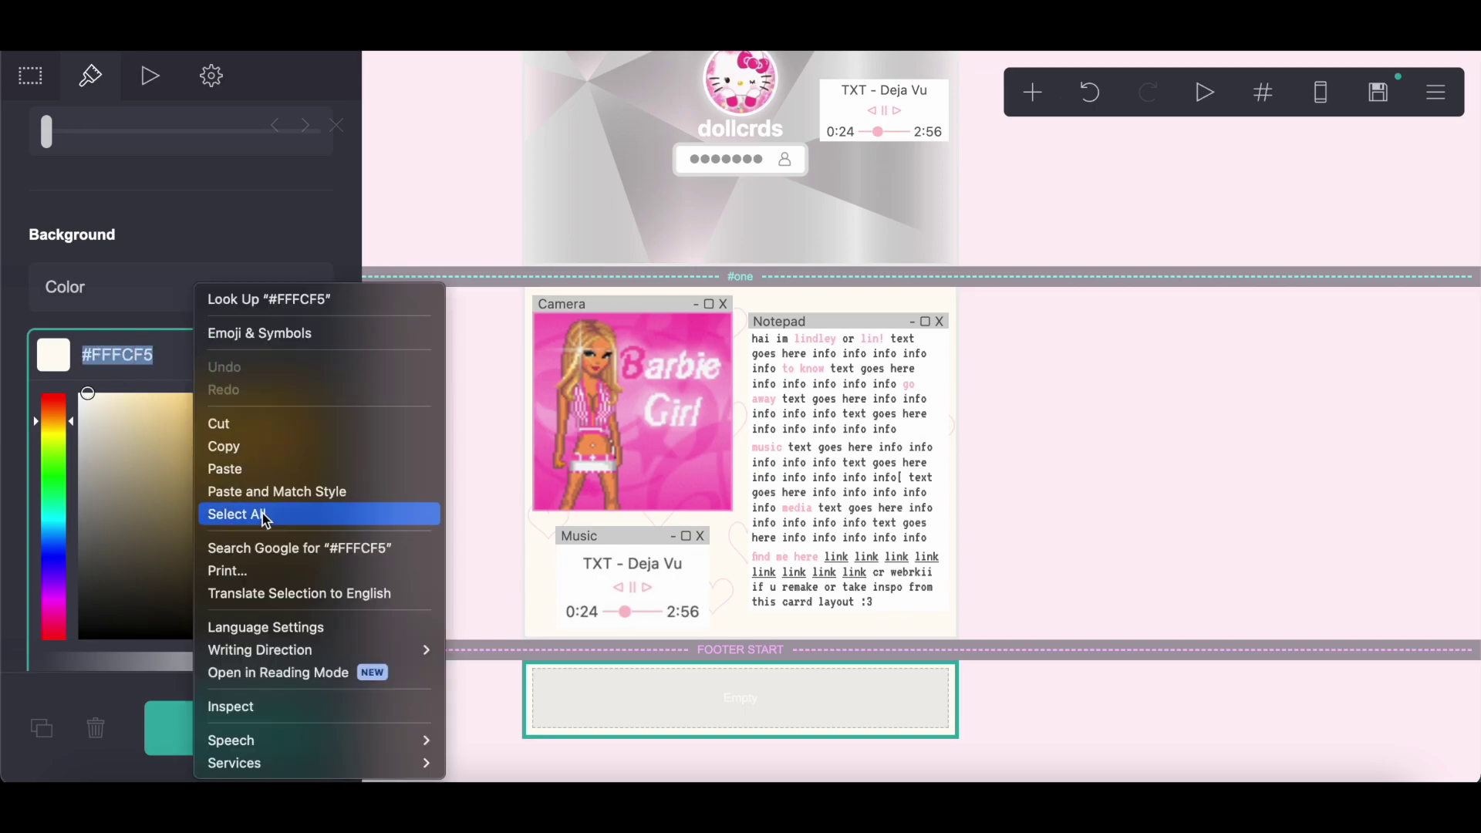
left_click(247, 471)
left_click(193, 206)
- Set the footer container's corner rounding to 0.75 and apply it only to the bottom left and bottom right corners
scroll(193, 206, "up", 10)
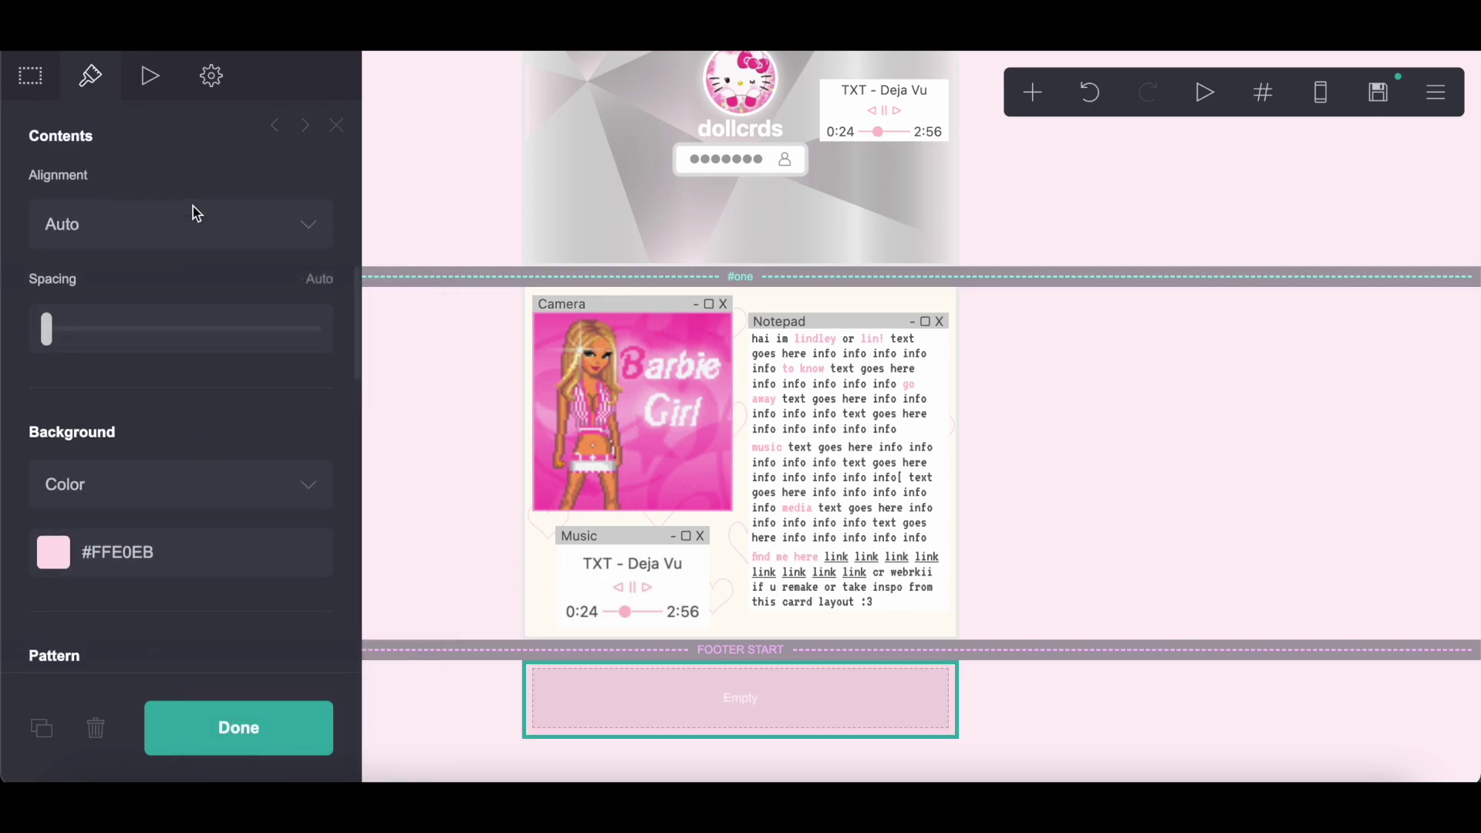
scroll(193, 206, "down", 4)
left_click(330, 384)
type("0.75")
key("Return")
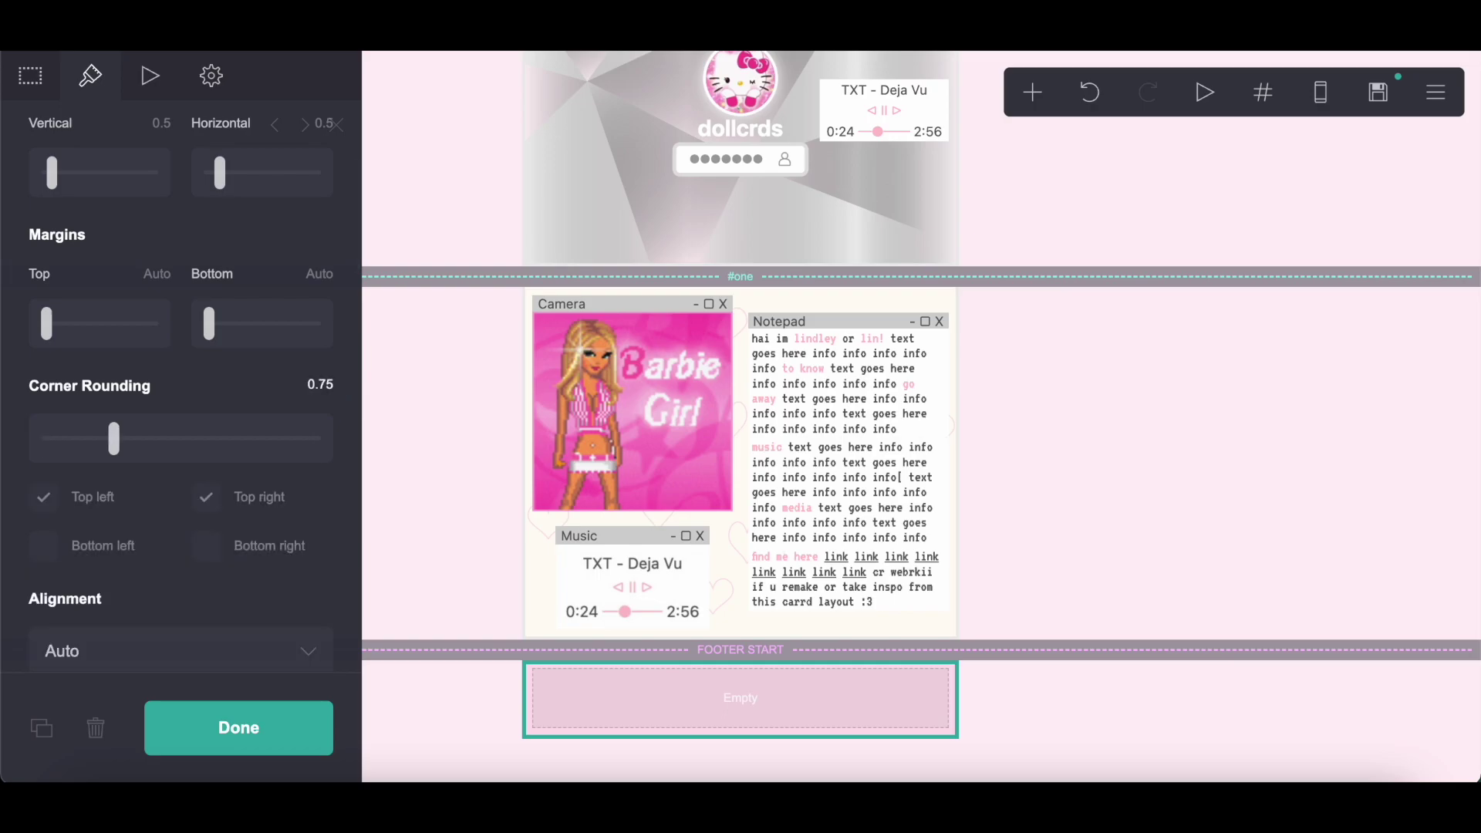
left_click(207, 546)
left_click(206, 497)
left_click(43, 497)
- Add a divider with a thickness of 30 inside the pink footer container
left_click(1033, 92)
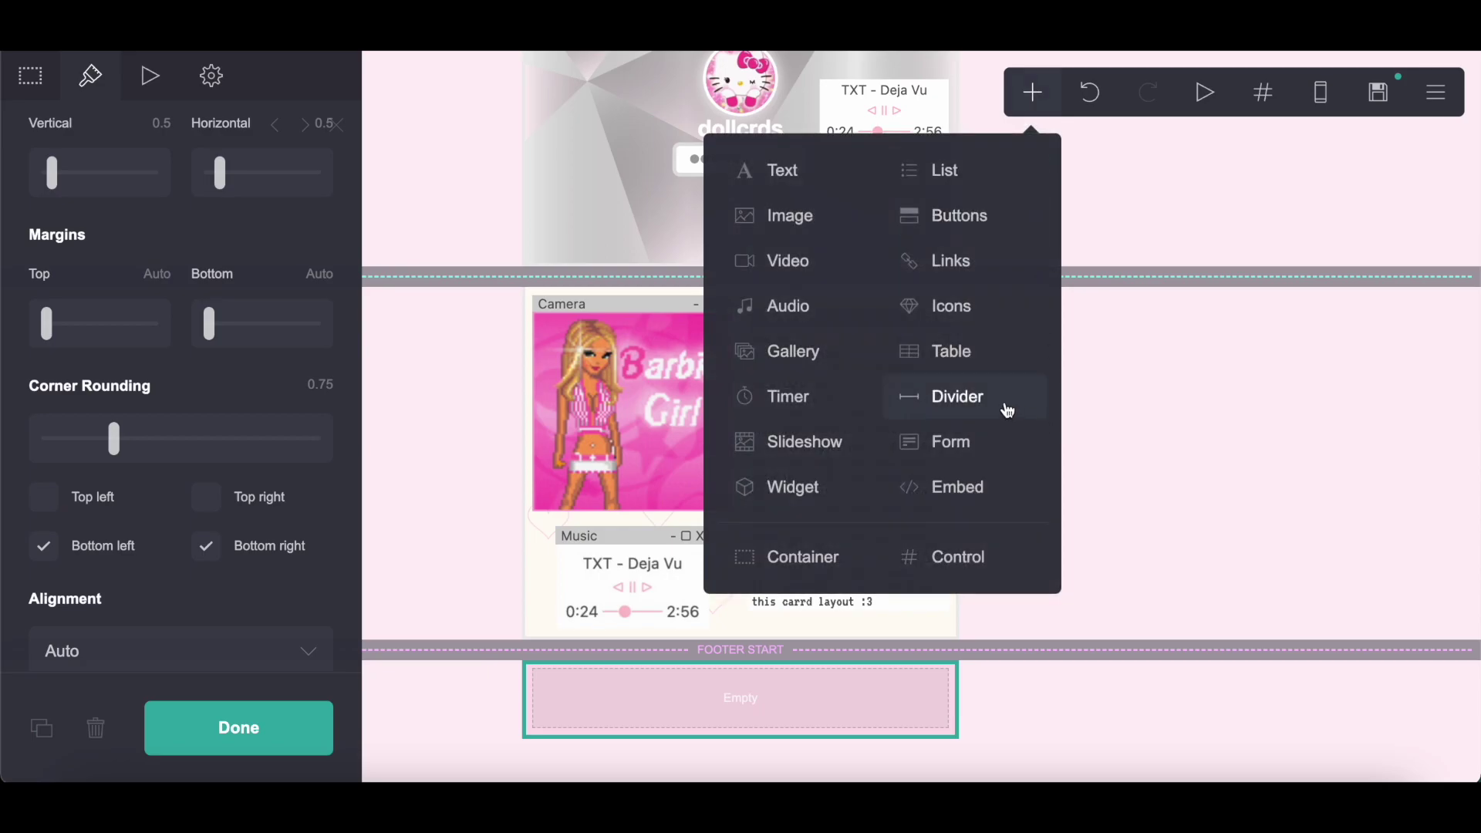
left_click(1002, 409)
scroll(125, 601, "down", 5)
left_click_drag(142, 532, 324, 534)
left_click(215, 737)
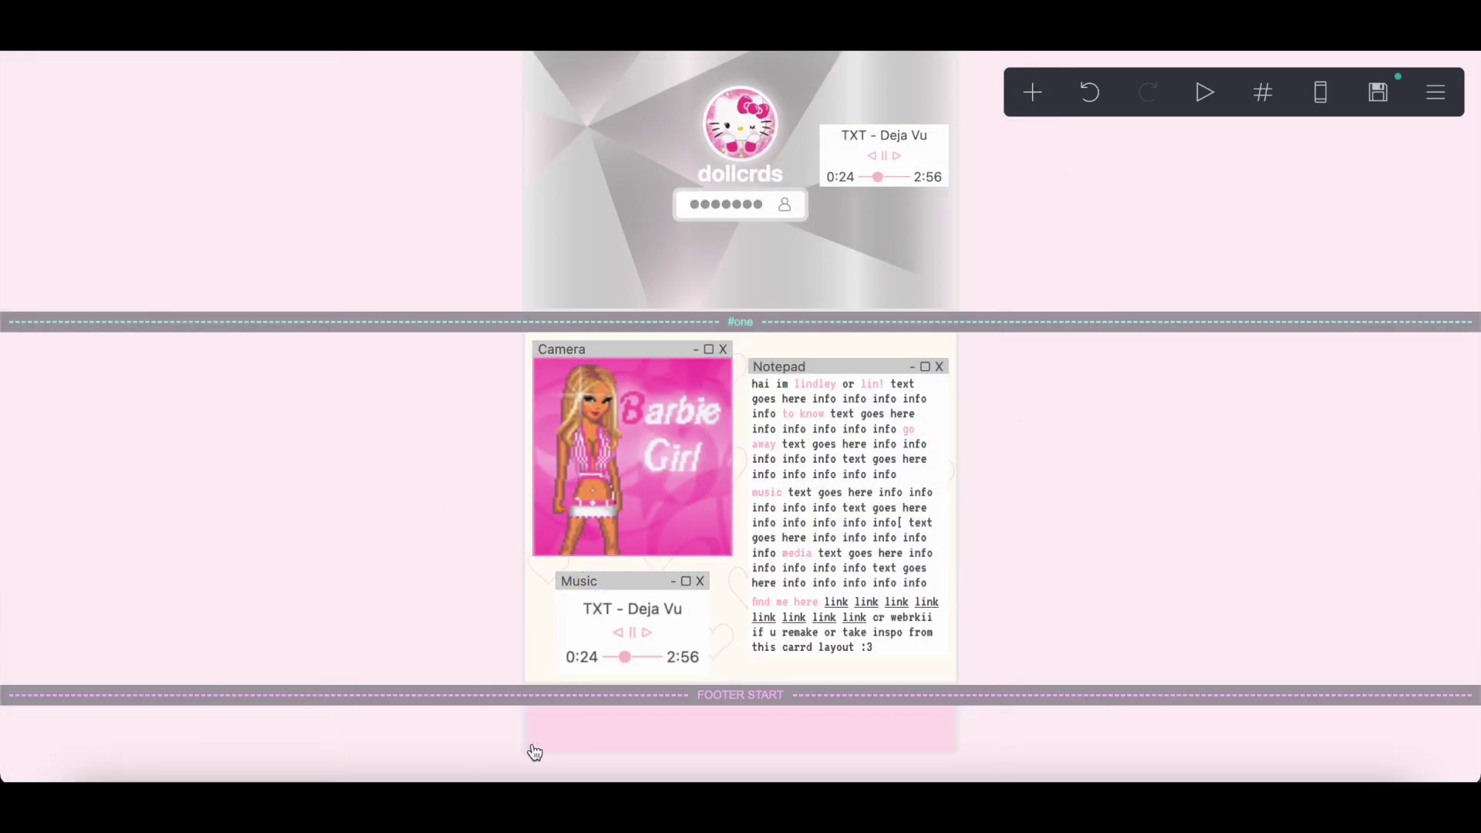
- Clear the #EDEDED border color from the pink footer container
left_click(532, 731)
scroll(226, 469, "down", 10)
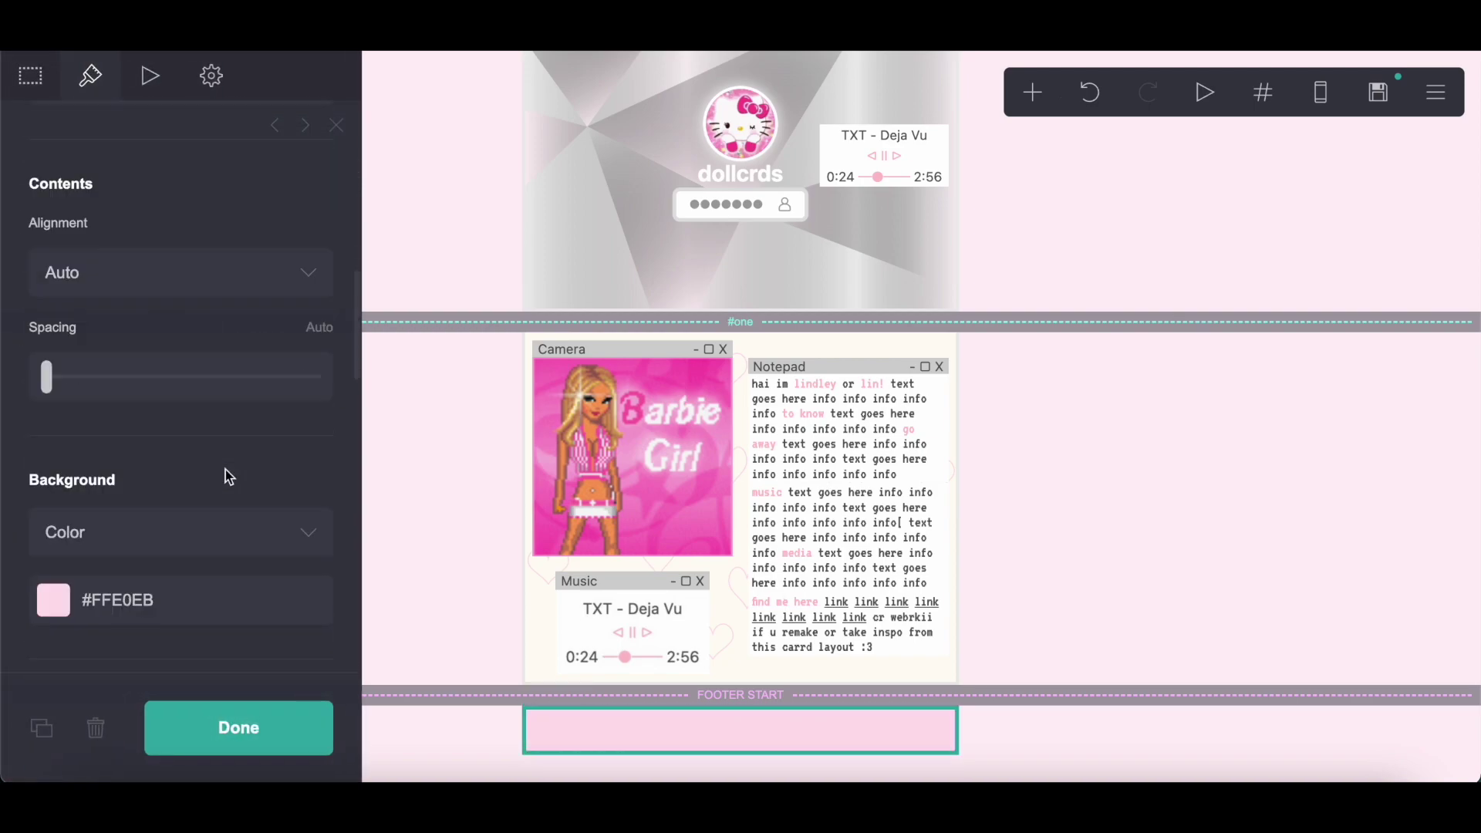
scroll(225, 470, "down", 3)
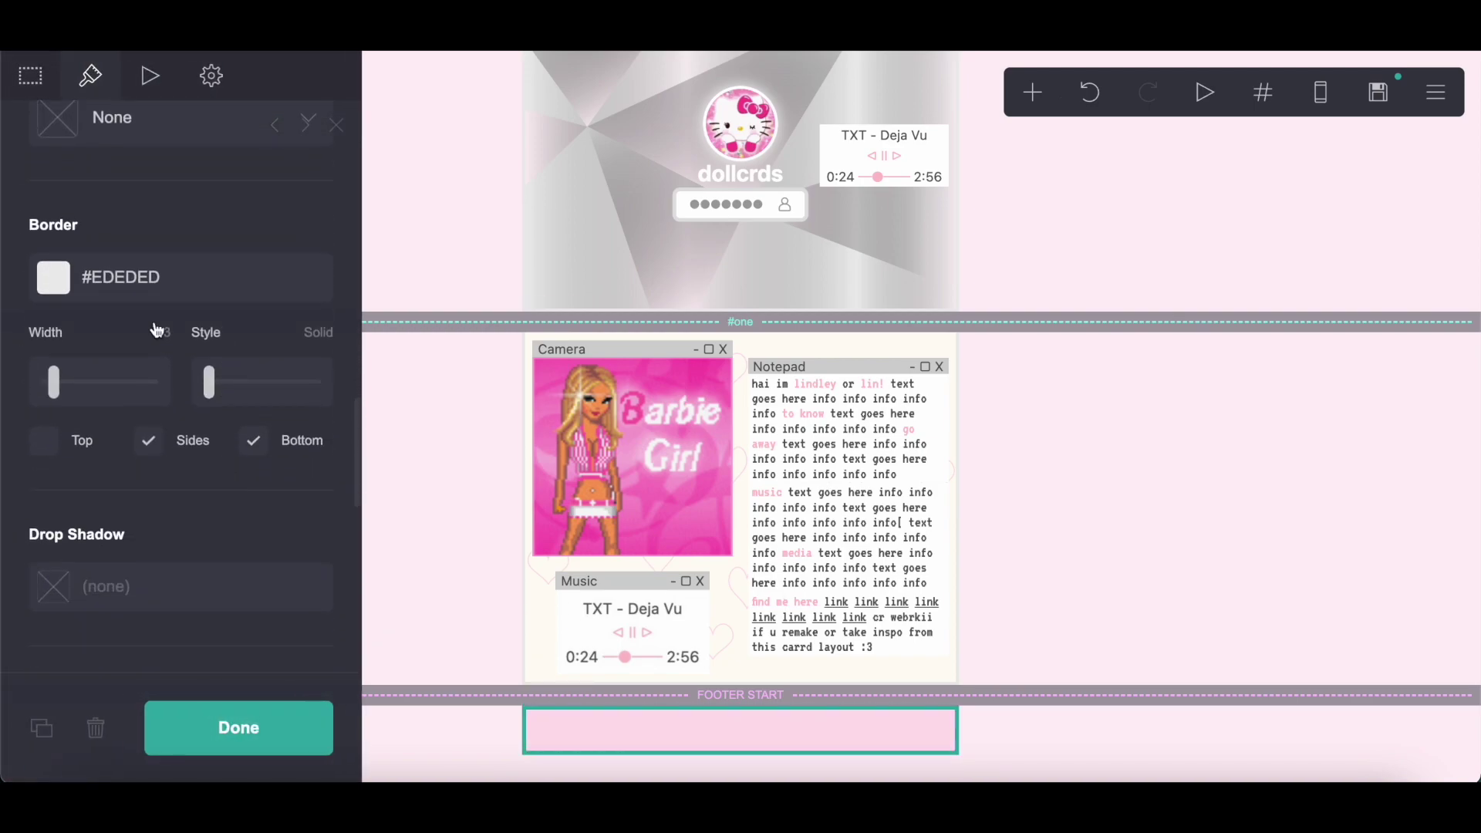
left_click(83, 278)
key("BackSpace")
left_click(235, 723)
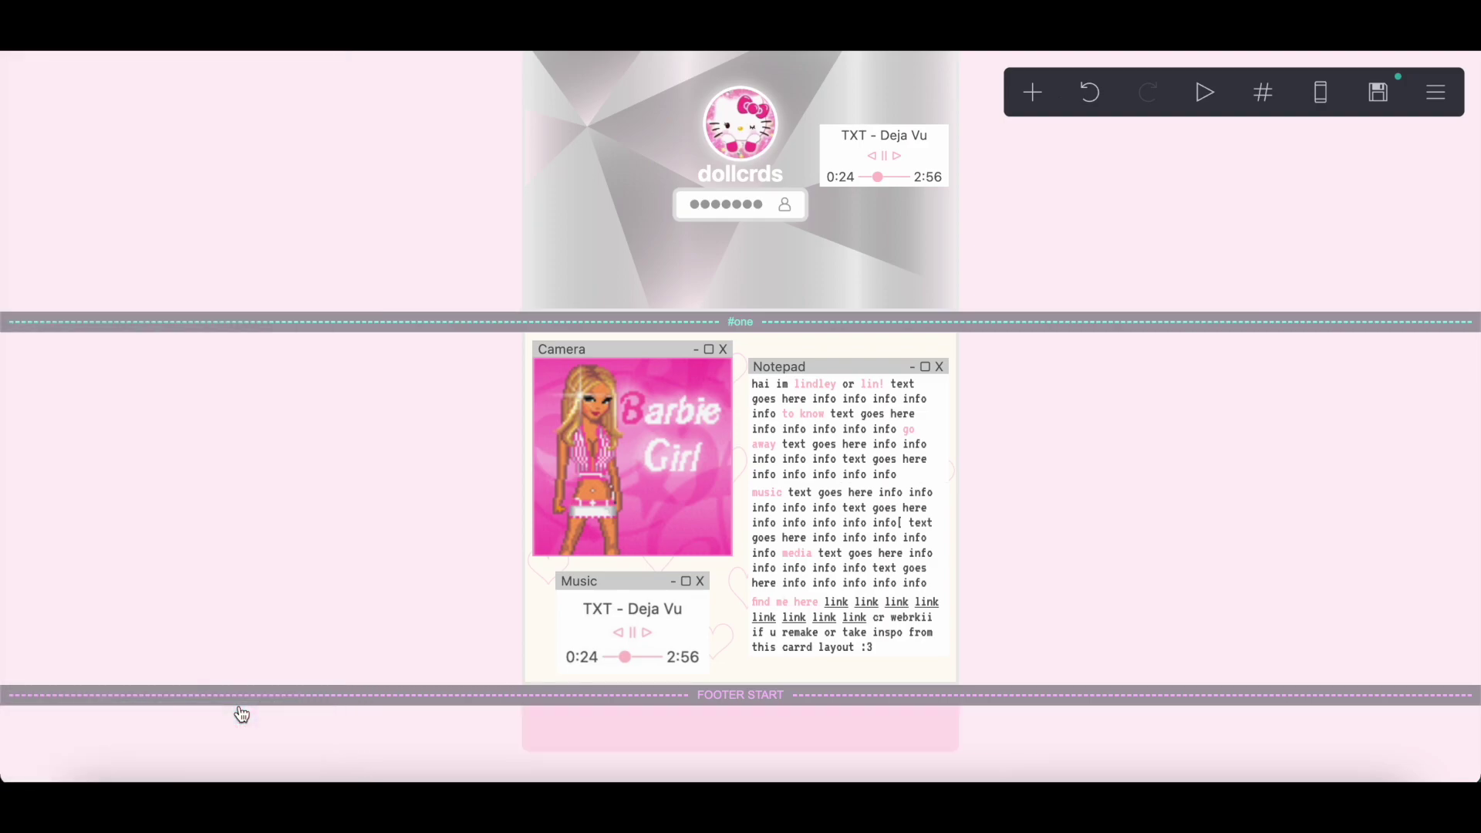
- Consult the button settings in the non-pro cr webrkii document and add a button linking to #home below the footer container
key("ctrl+Tab")
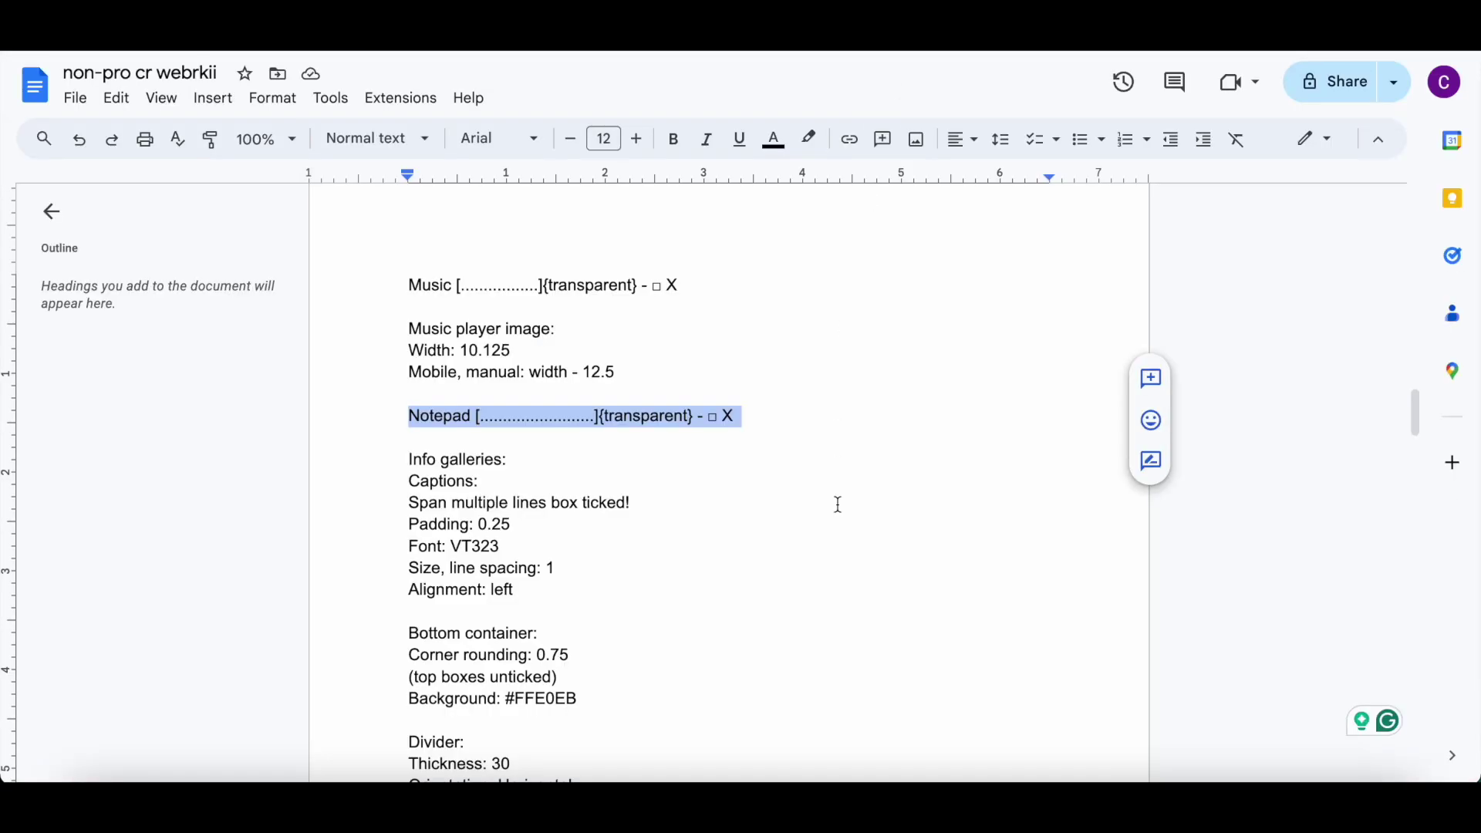
scroll(837, 504, "down", 3)
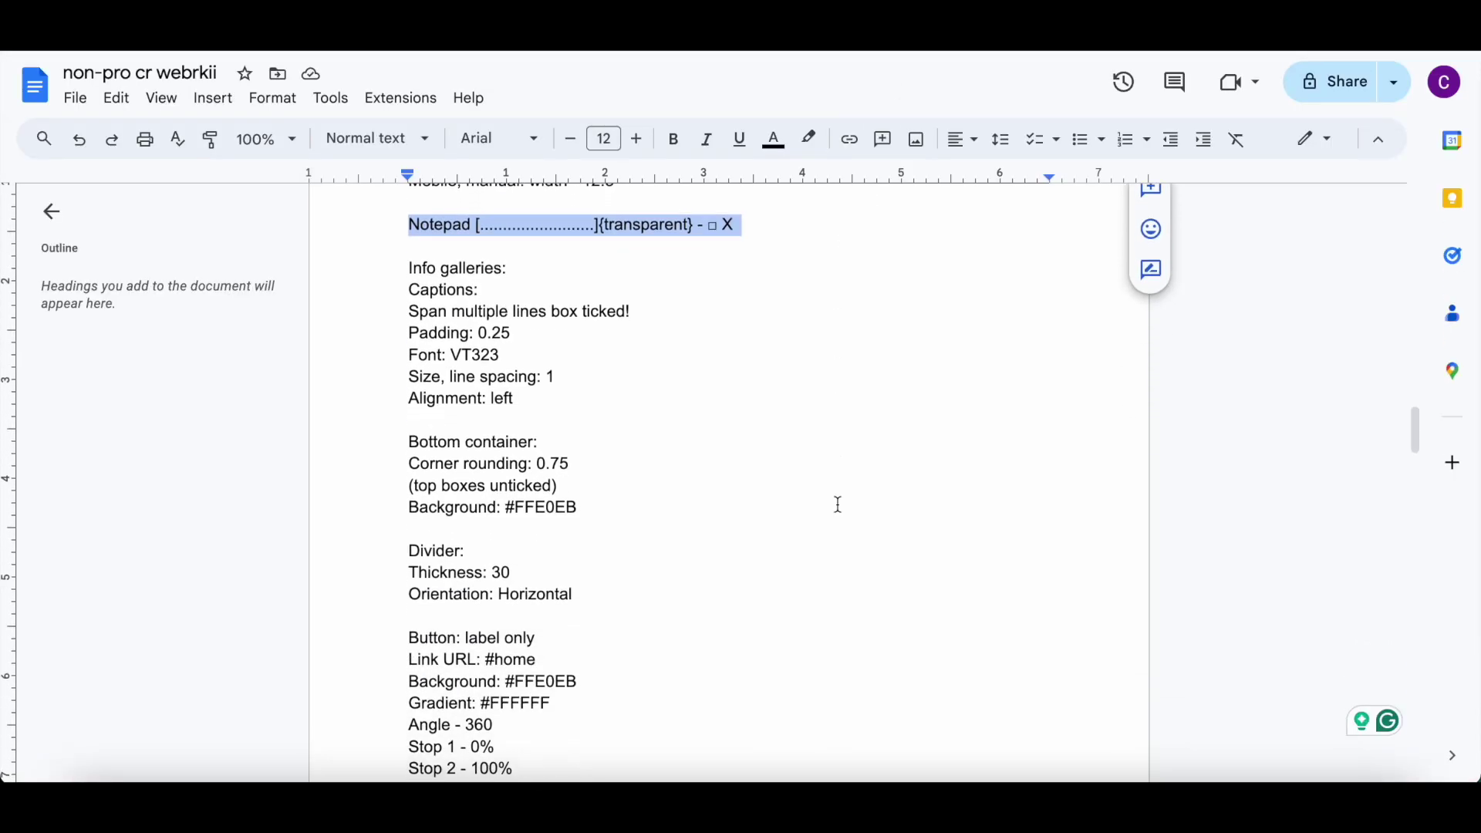
scroll(838, 505, "down", 10)
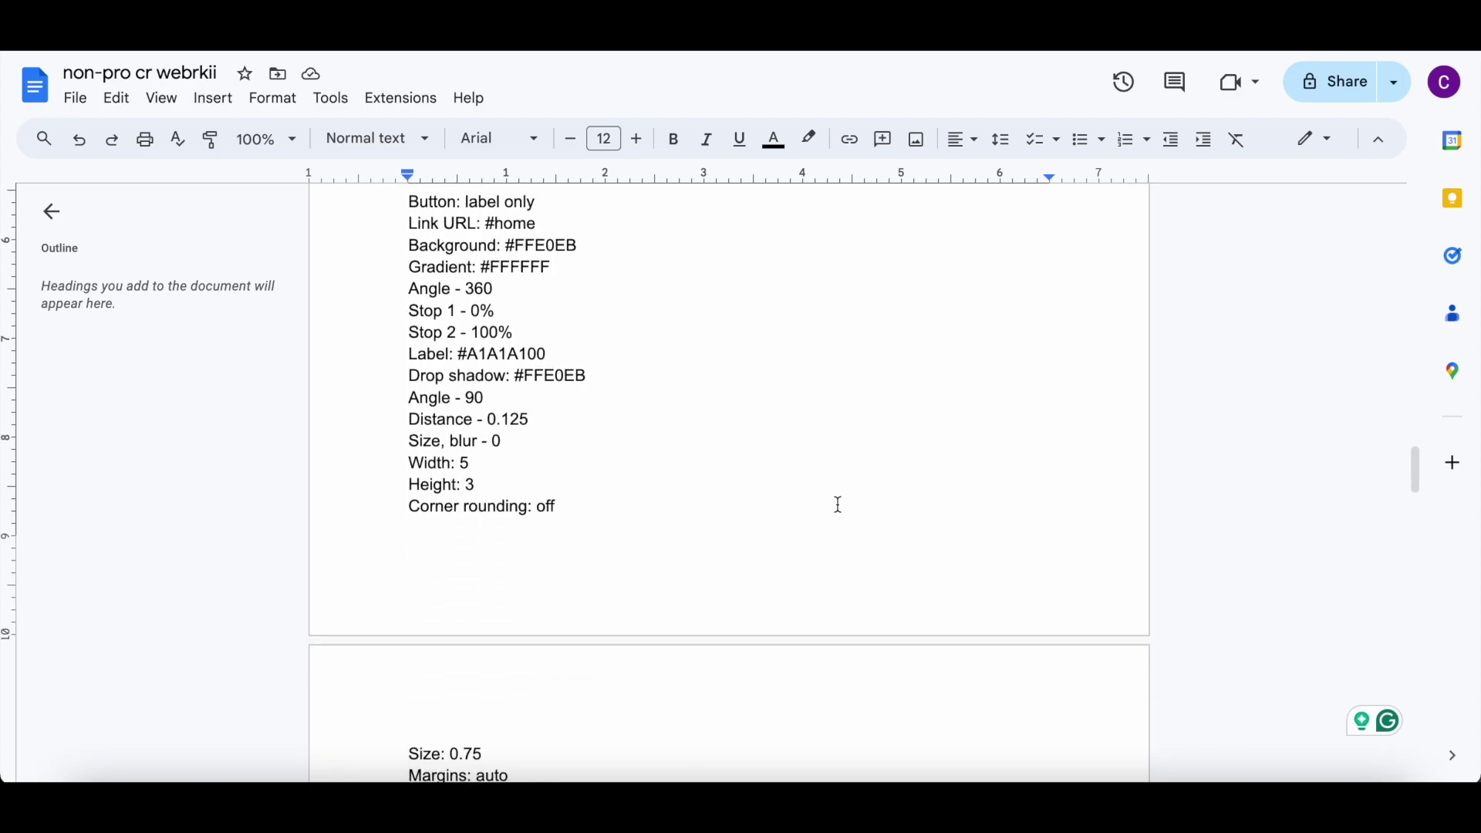
scroll(838, 504, "up", 6)
scroll(837, 456, "down", 2)
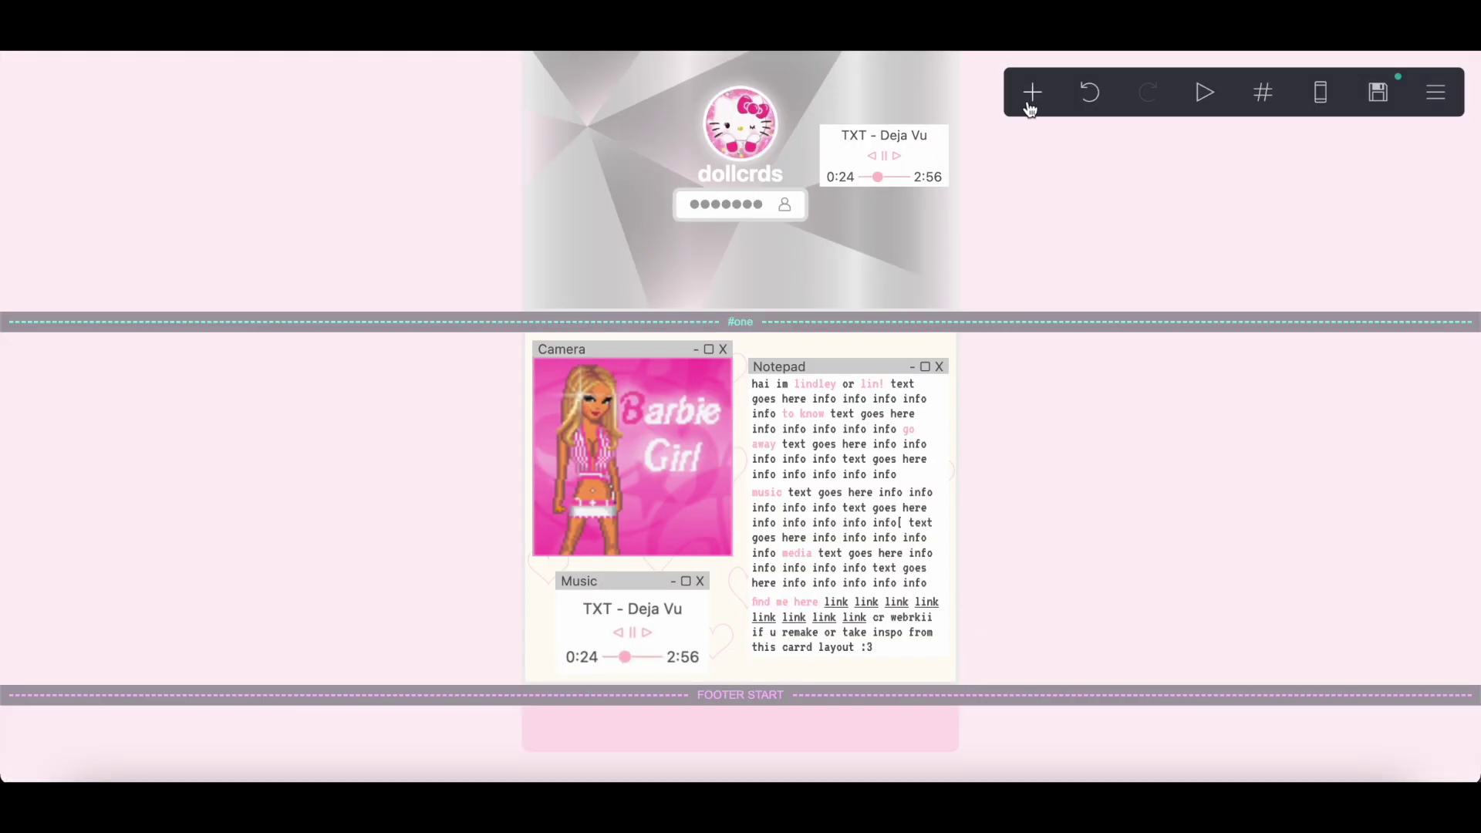
left_click(1032, 98)
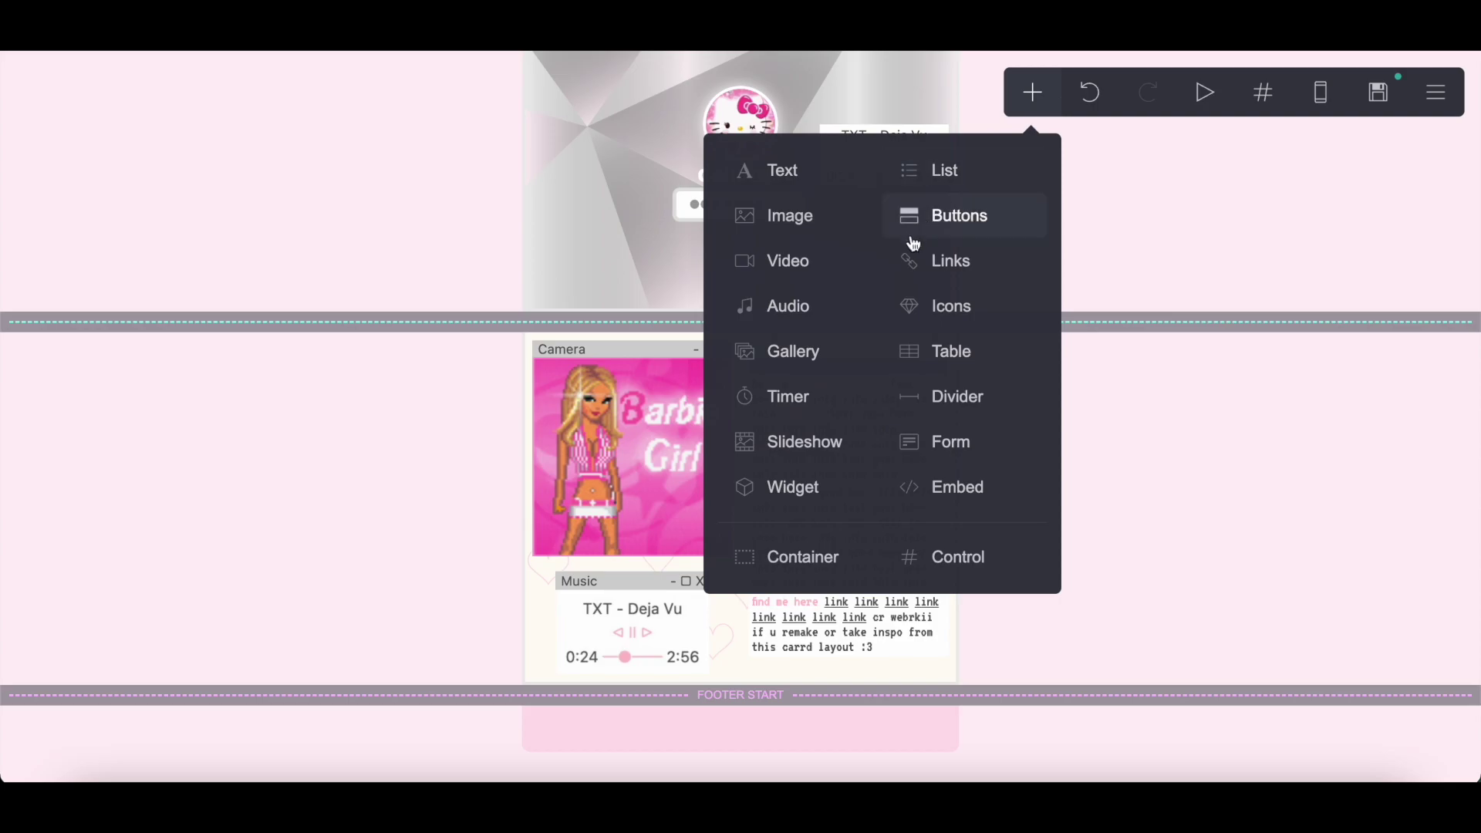
left_click(926, 216)
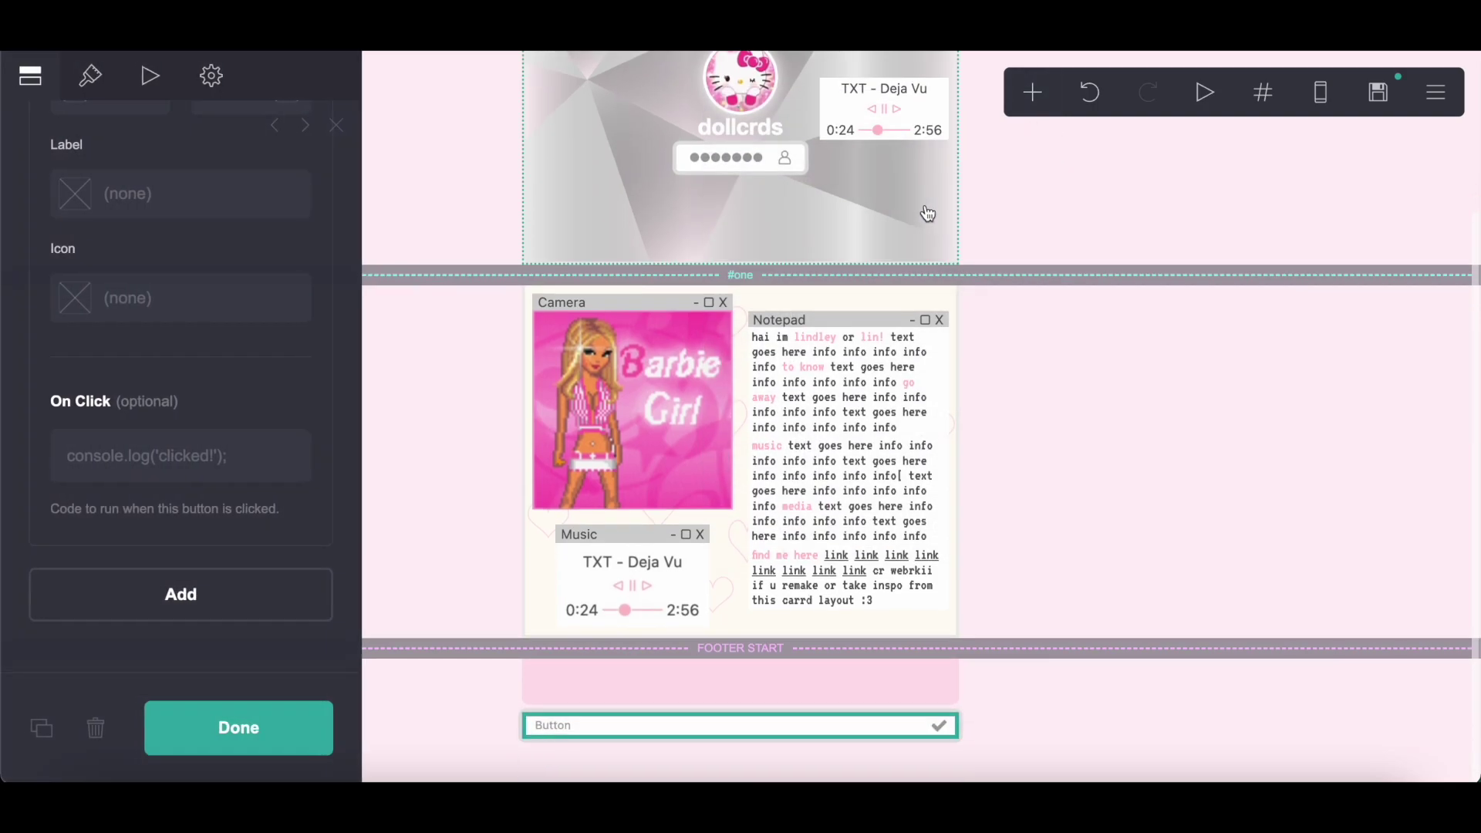
scroll(162, 166, "up", 5)
triple_click(70, 434)
type("#")
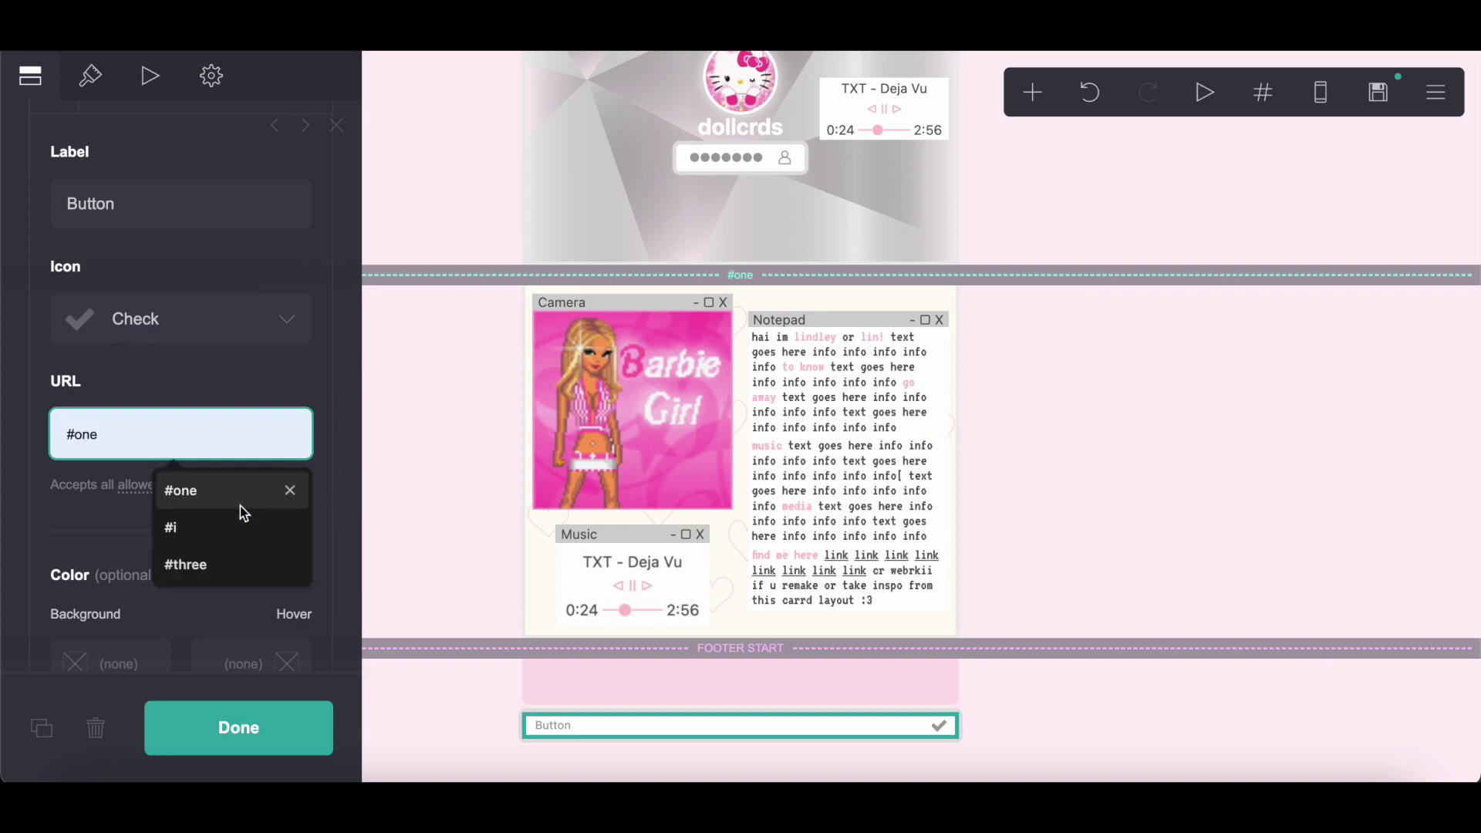
type("home")
- Set the new button's style to Label Only and its background color to #FFE0EB
left_click(105, 92)
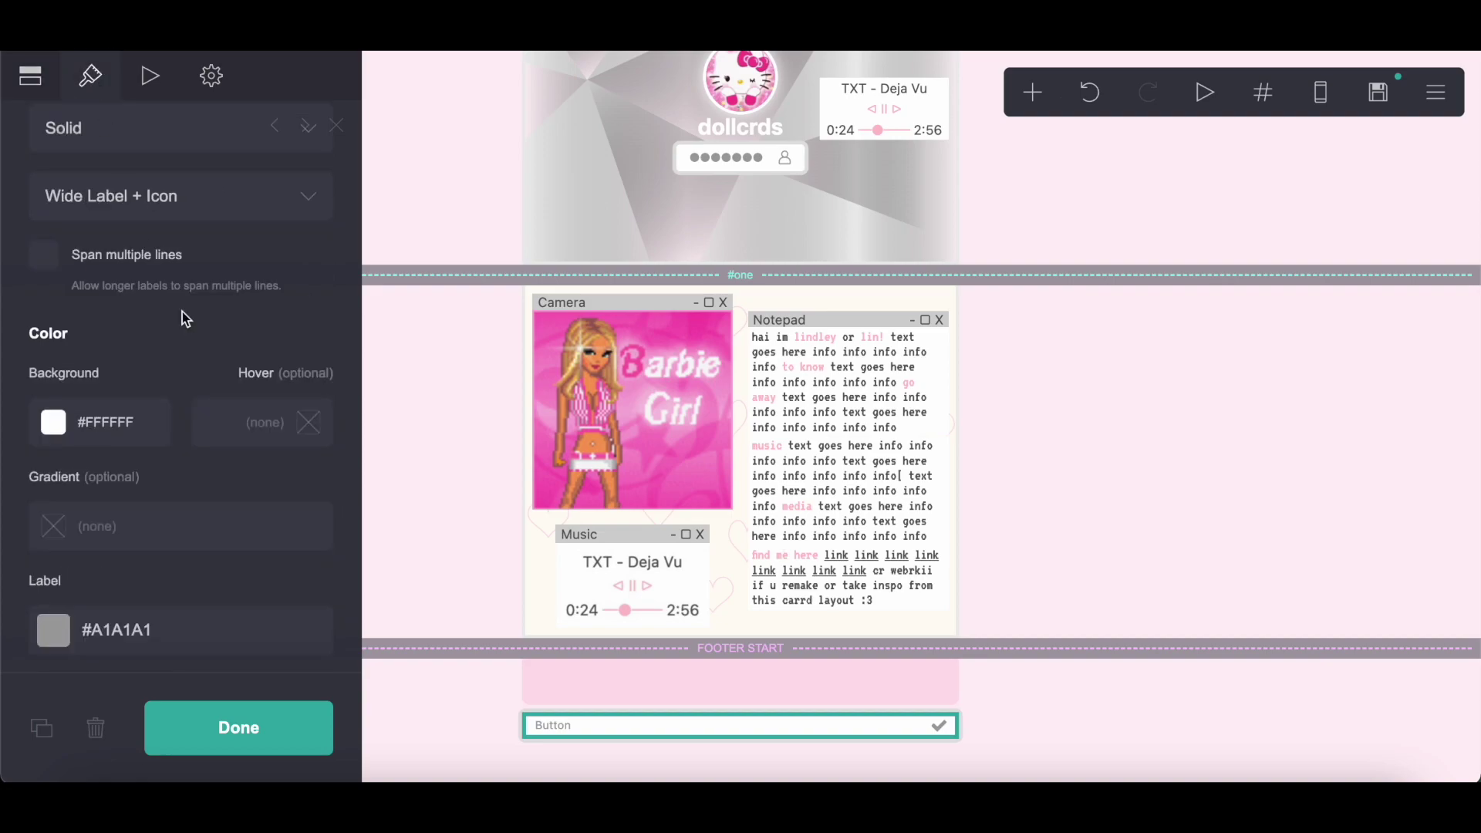
left_click(132, 369)
left_click(122, 260)
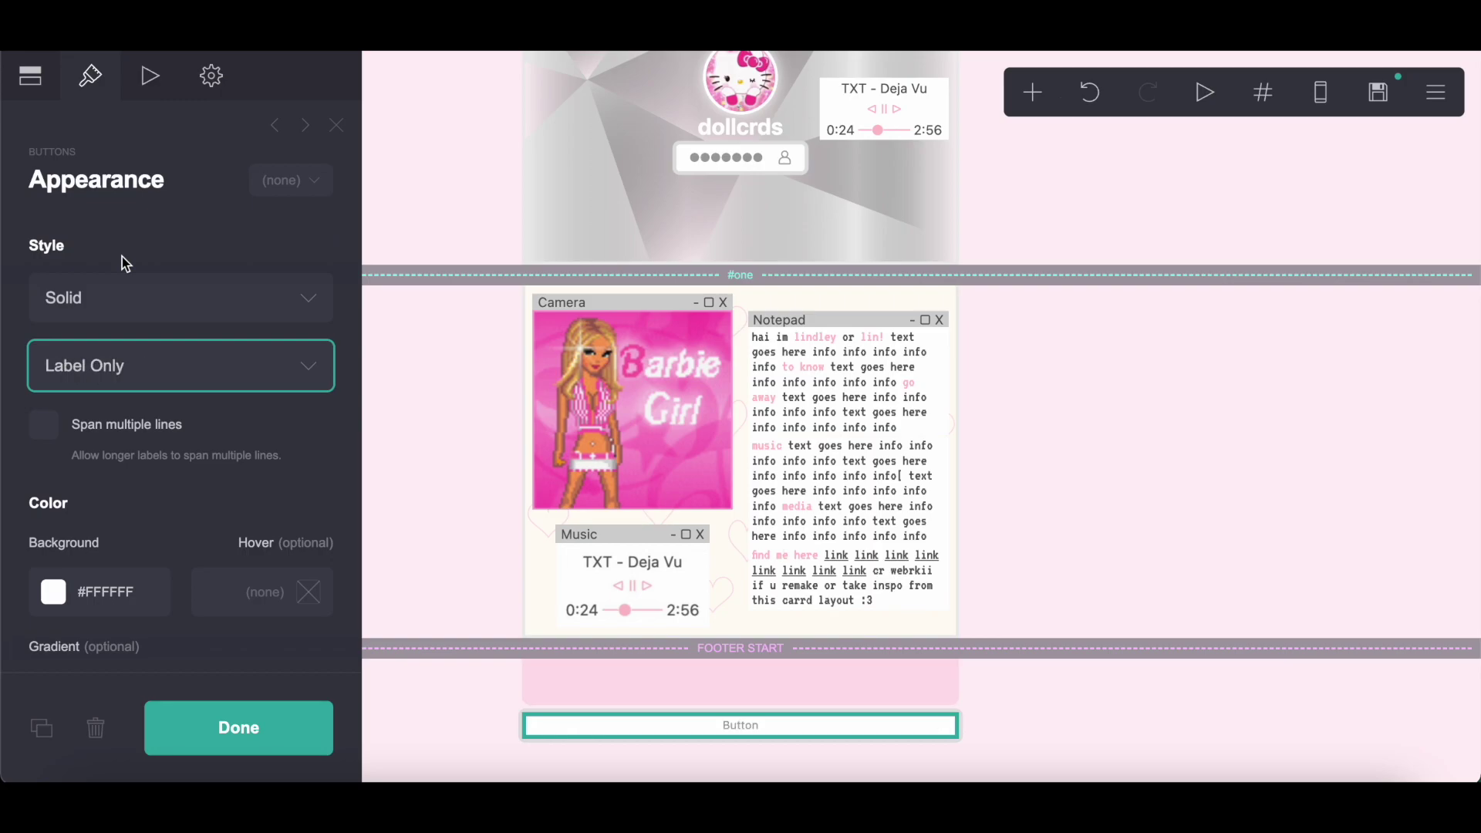
scroll(92, 279, "down", 4)
left_click(83, 287)
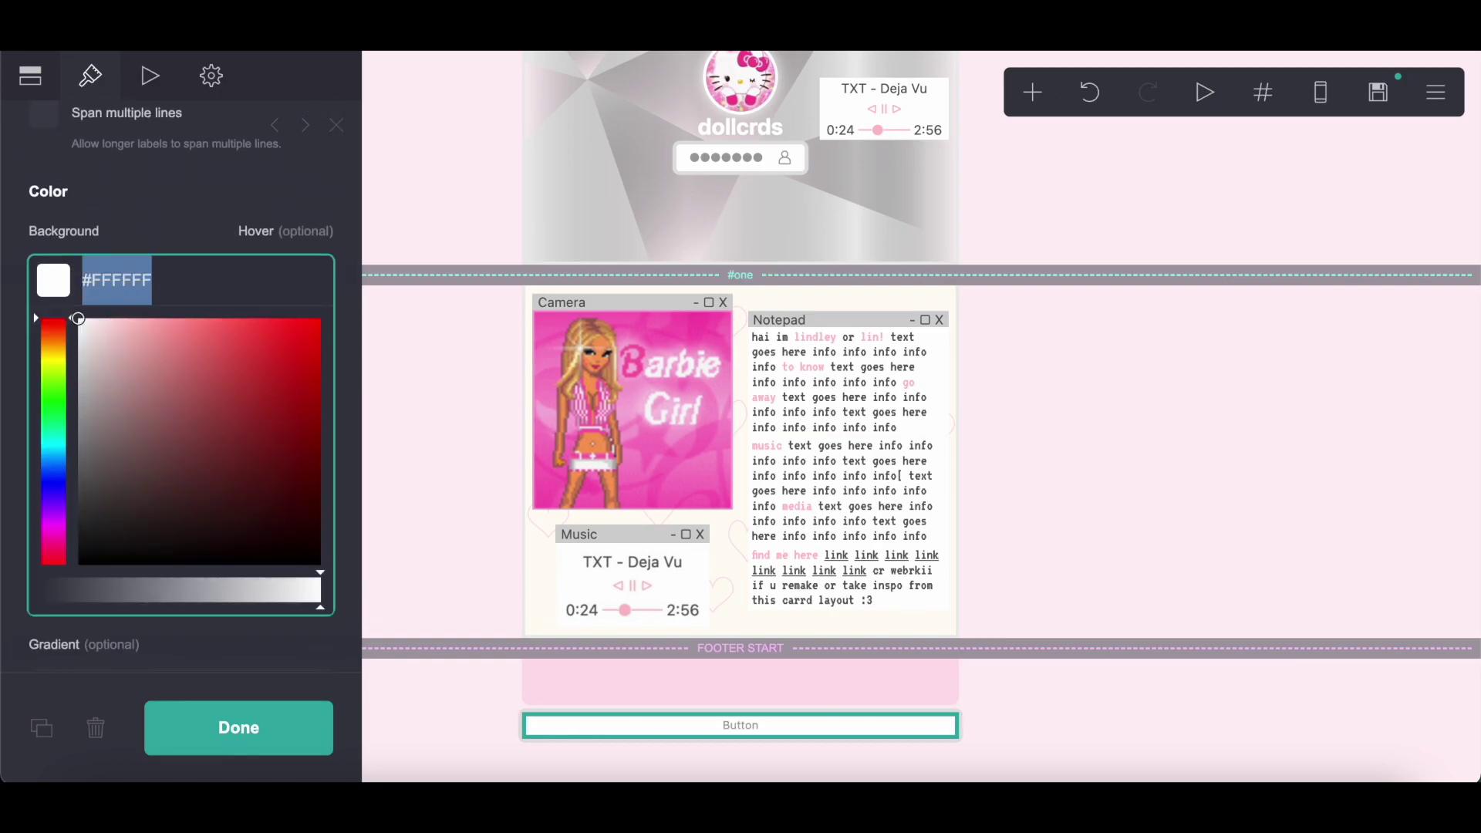
right_click(221, 281)
left_click(238, 460)
left_click(146, 217)
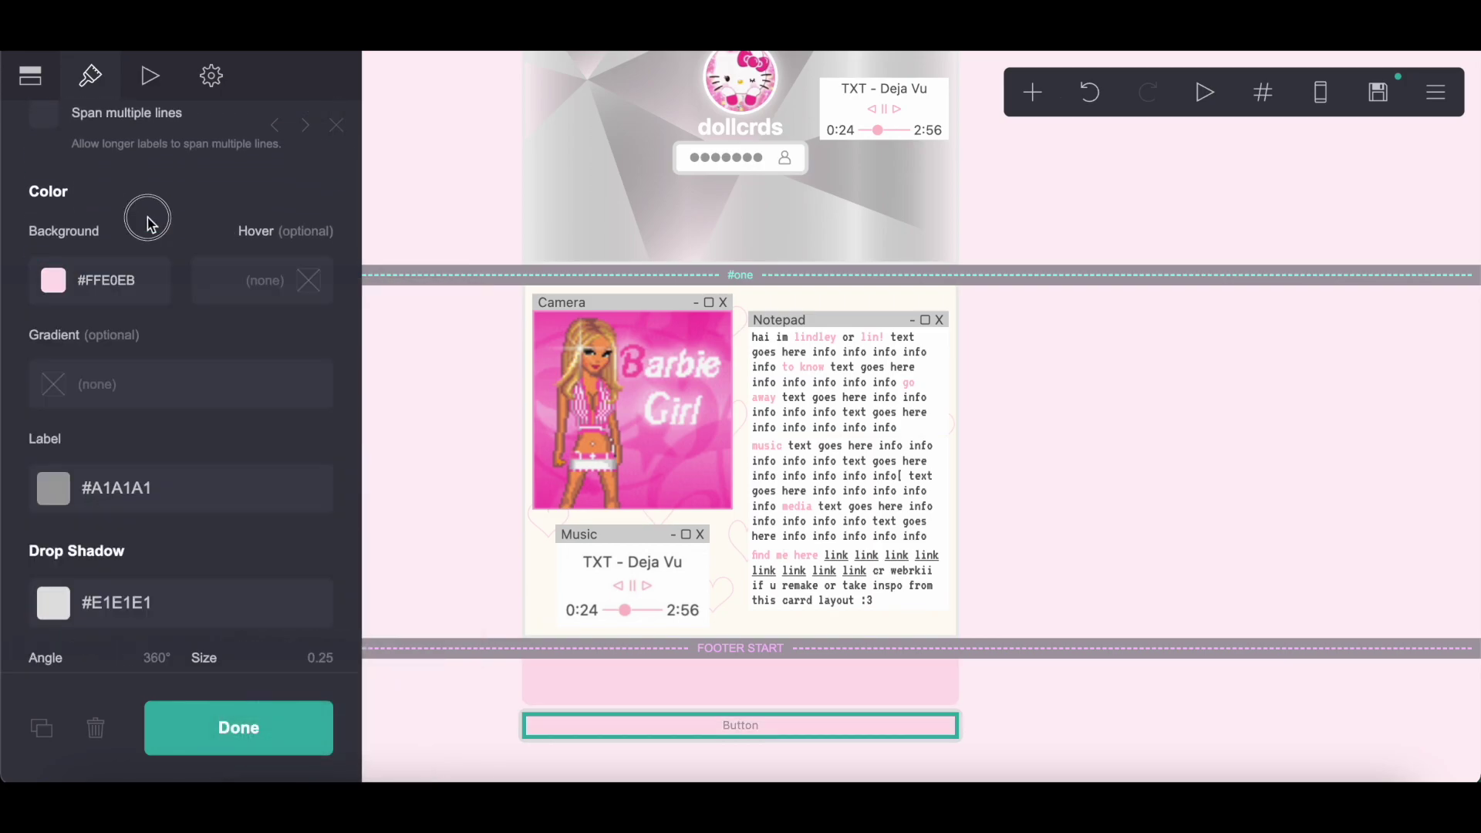
- Make the button's label color fully transparent as #A1A1A100
scroll(147, 217, "down", 3)
left_click(176, 292)
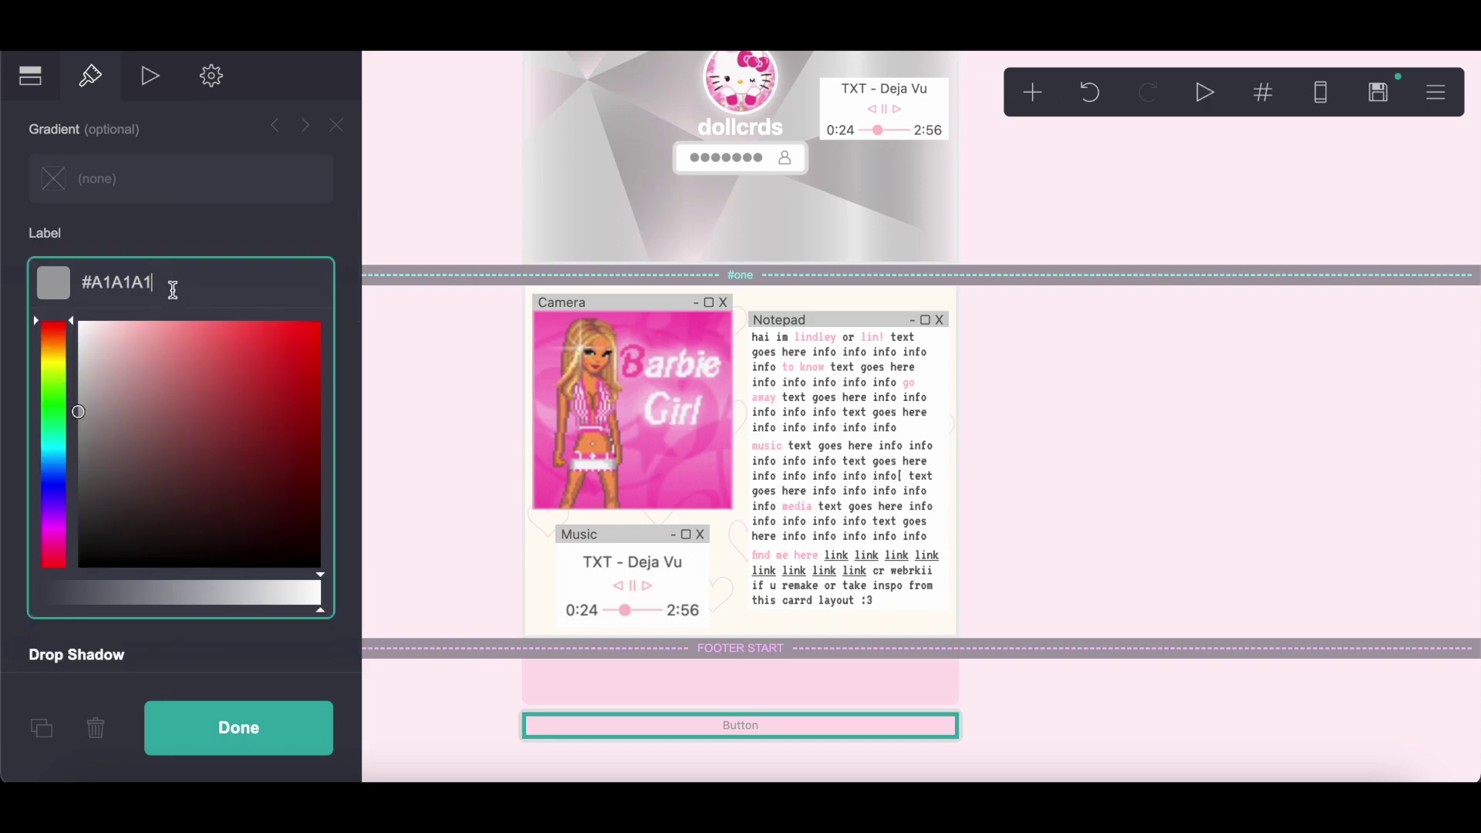
left_click_drag(298, 584, 7, 571)
left_click(170, 239)
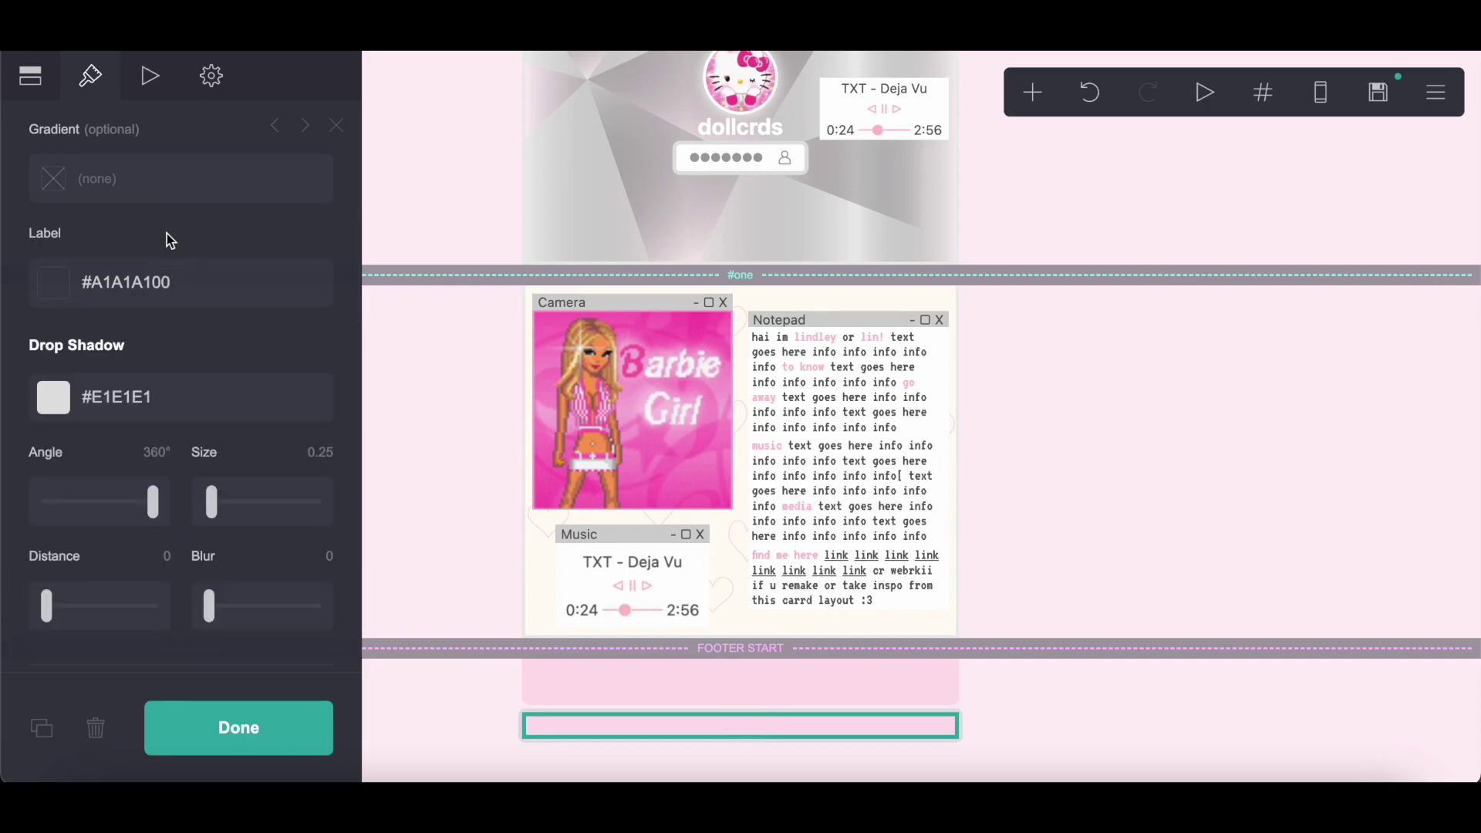
scroll(170, 240, "down", 1)
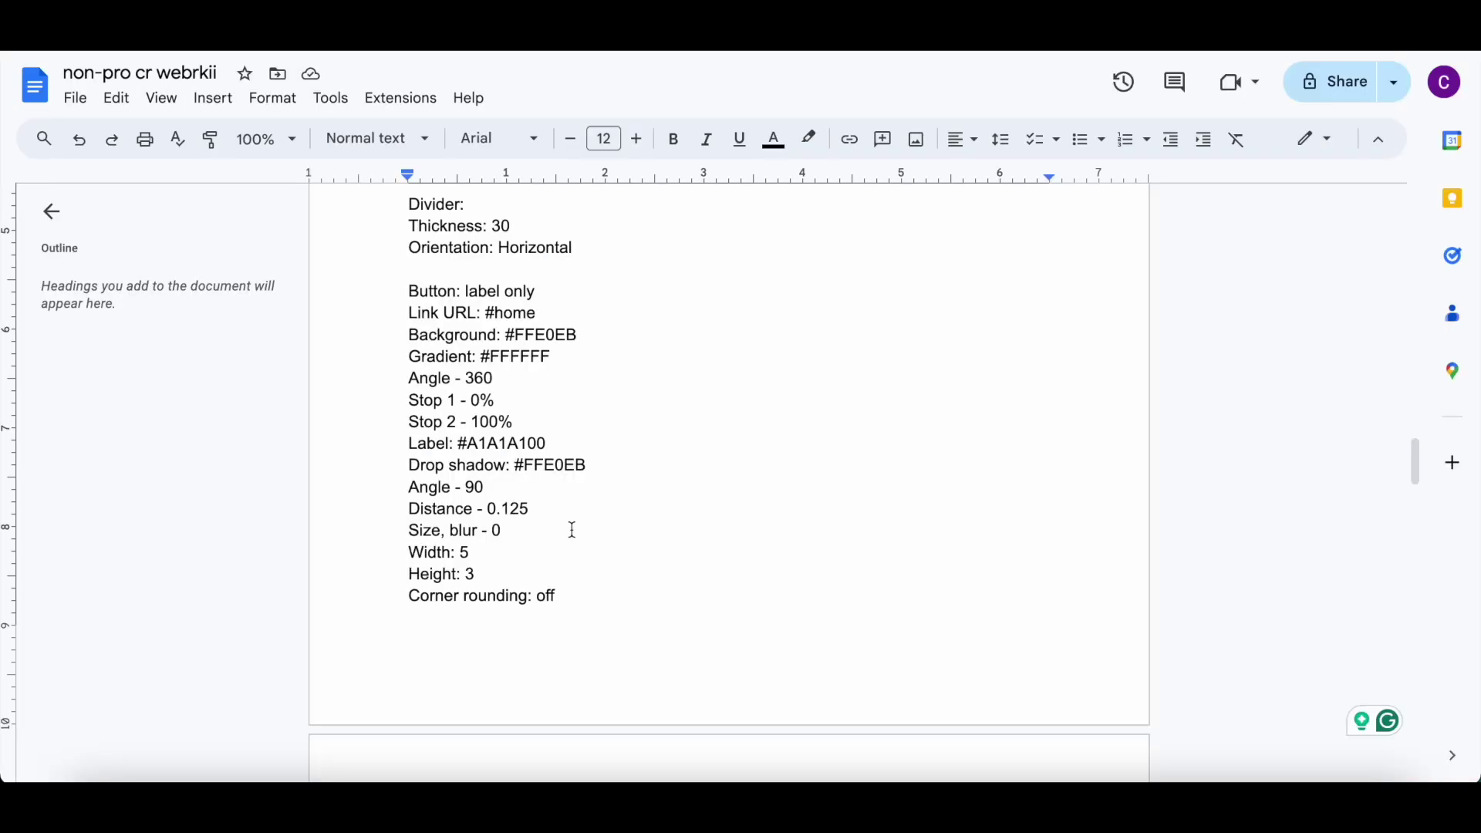
- Copy the drop shadow color #FFE0EB from the non-pro cr webrkii document and apply it to the Carrd button's drop shadow
left_click_drag(512, 466, 632, 466)
right_click(633, 469)
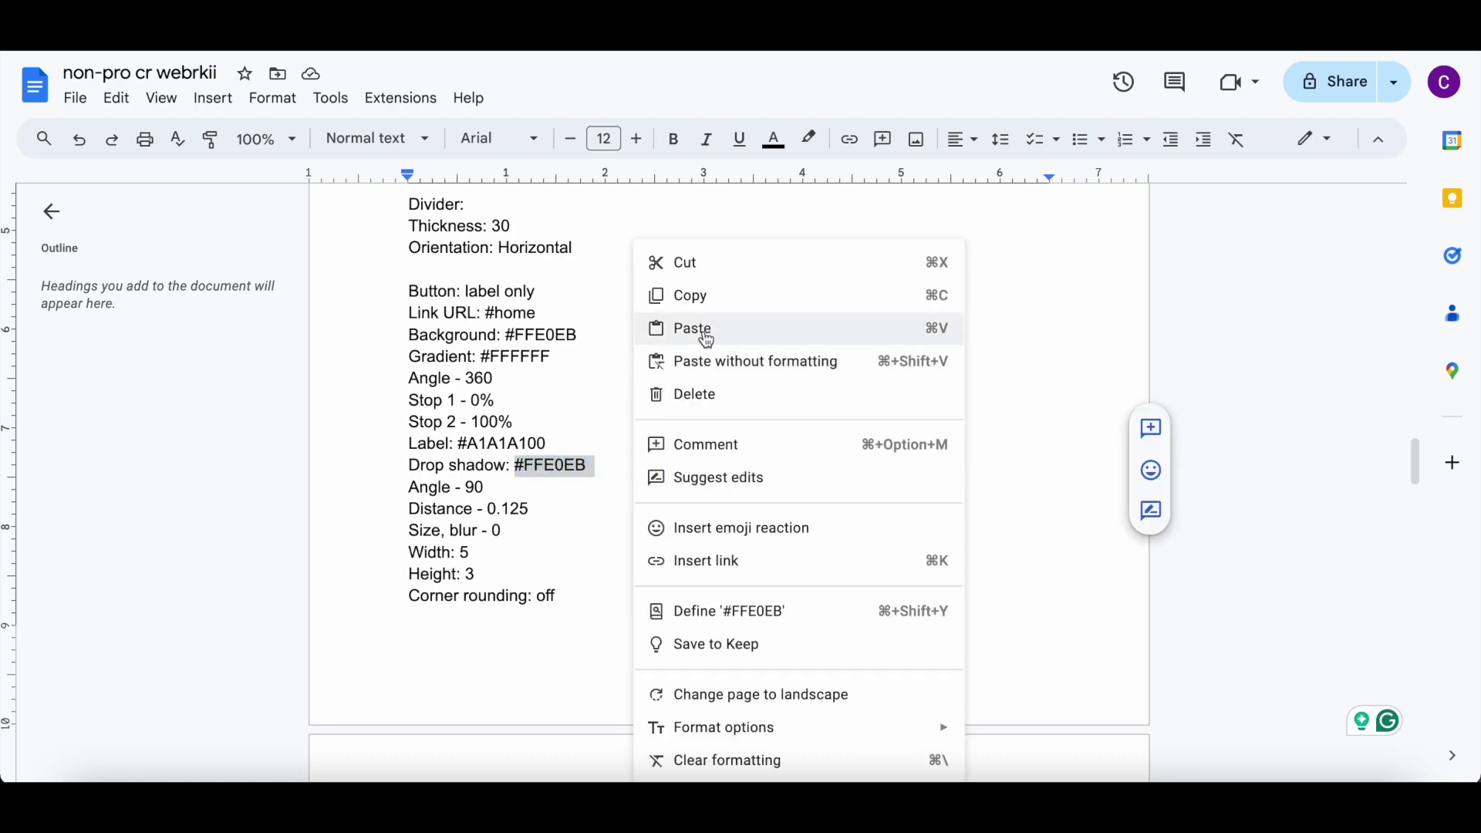
left_click(704, 299)
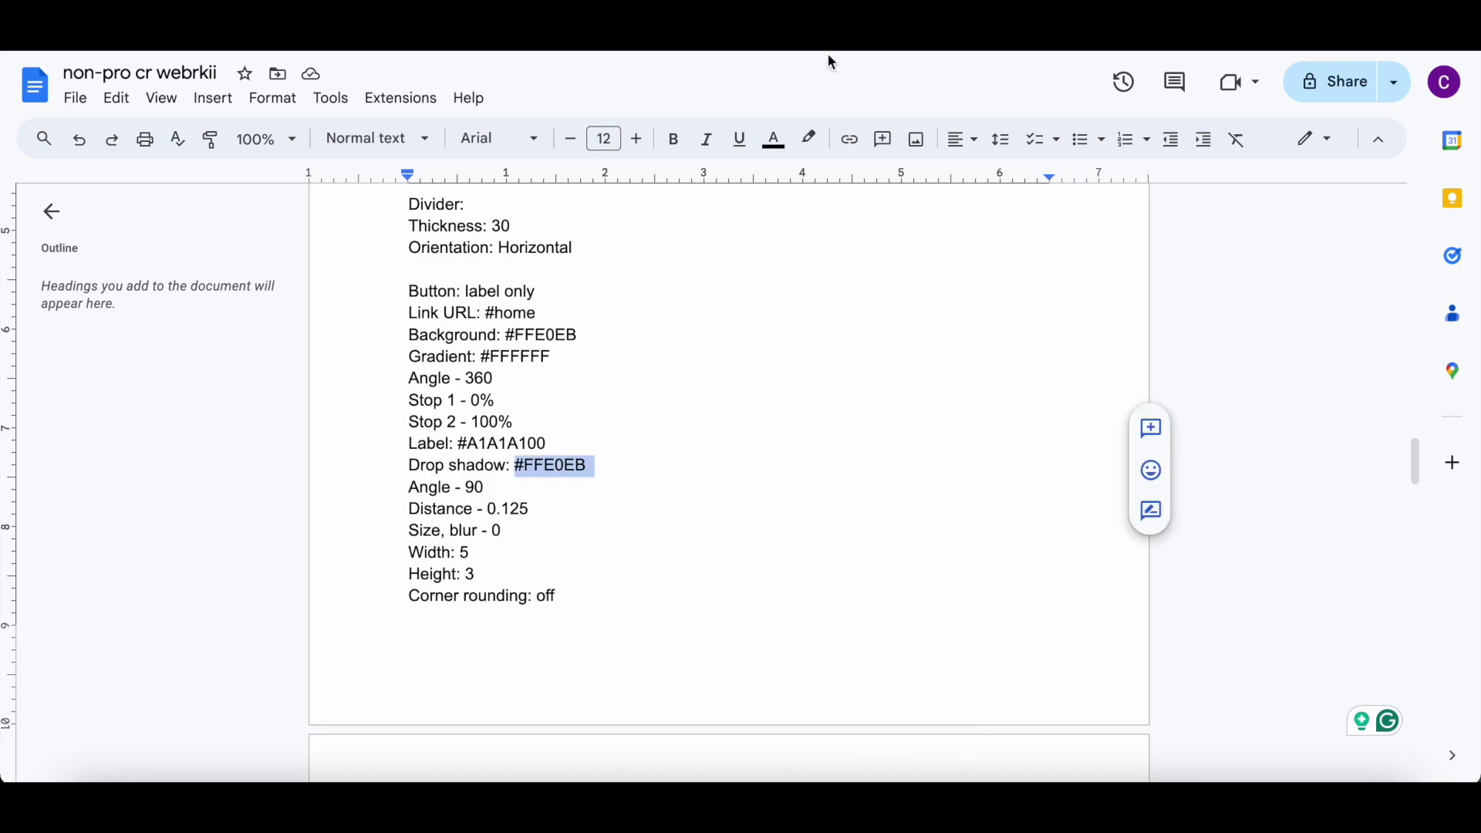
key("super+Tab")
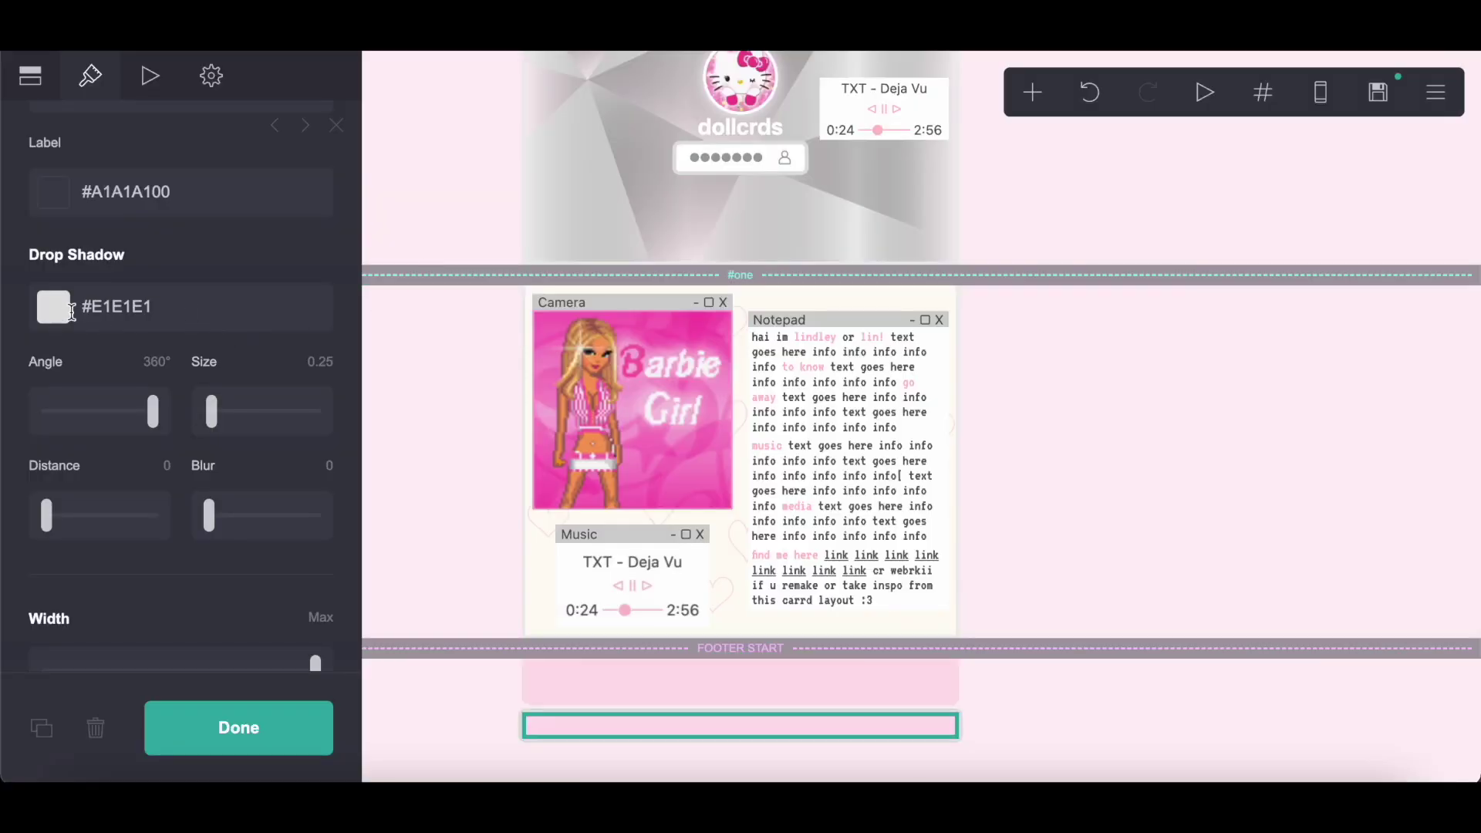
left_click(265, 307)
right_click(265, 307)
left_click(331, 471)
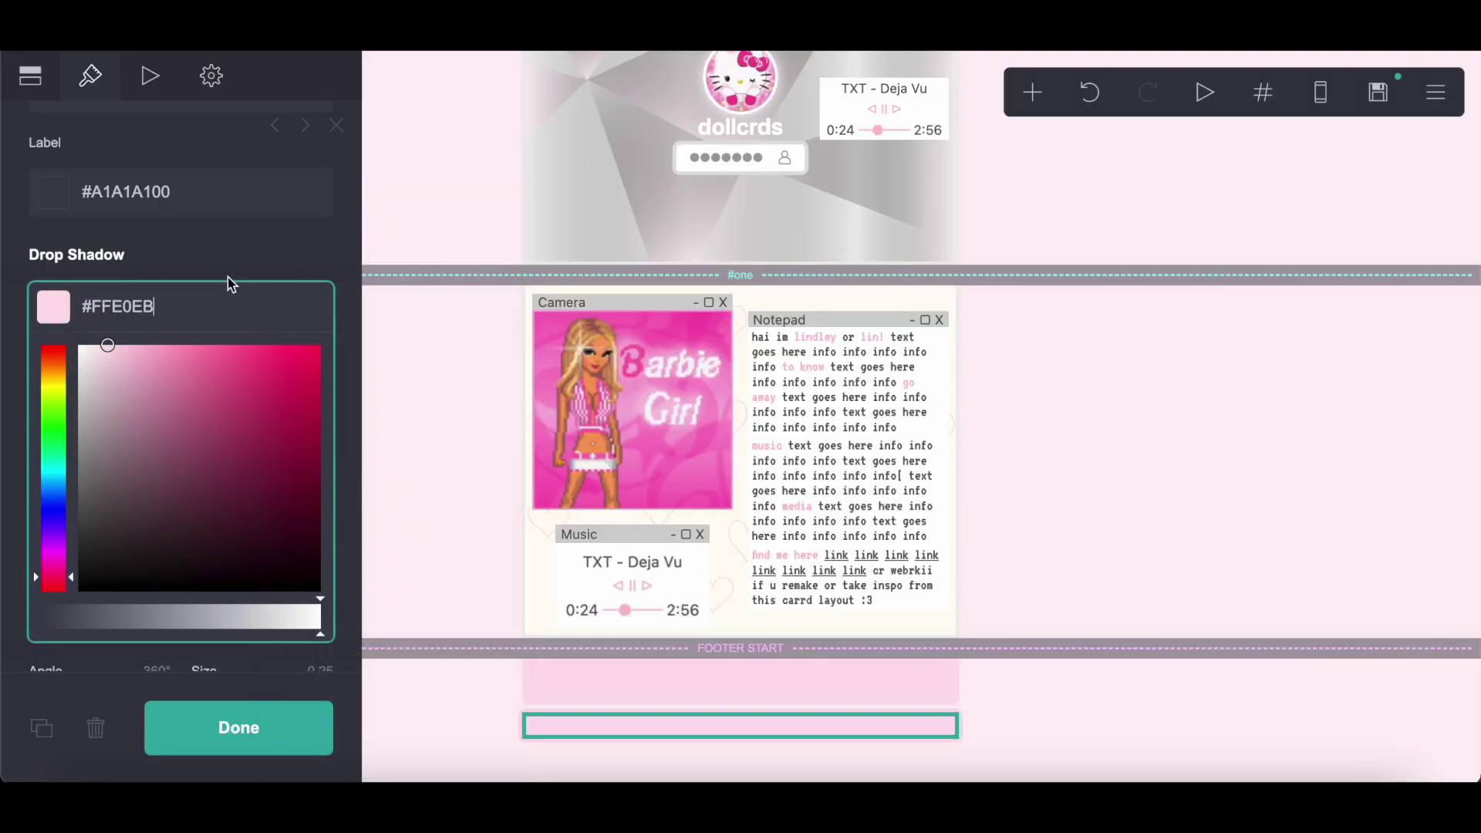
left_click(228, 279)
- Consult the document's shadow settings and set the button's drop shadow to distance 0.125, size 0 and angle 90°
key("super+Tab")
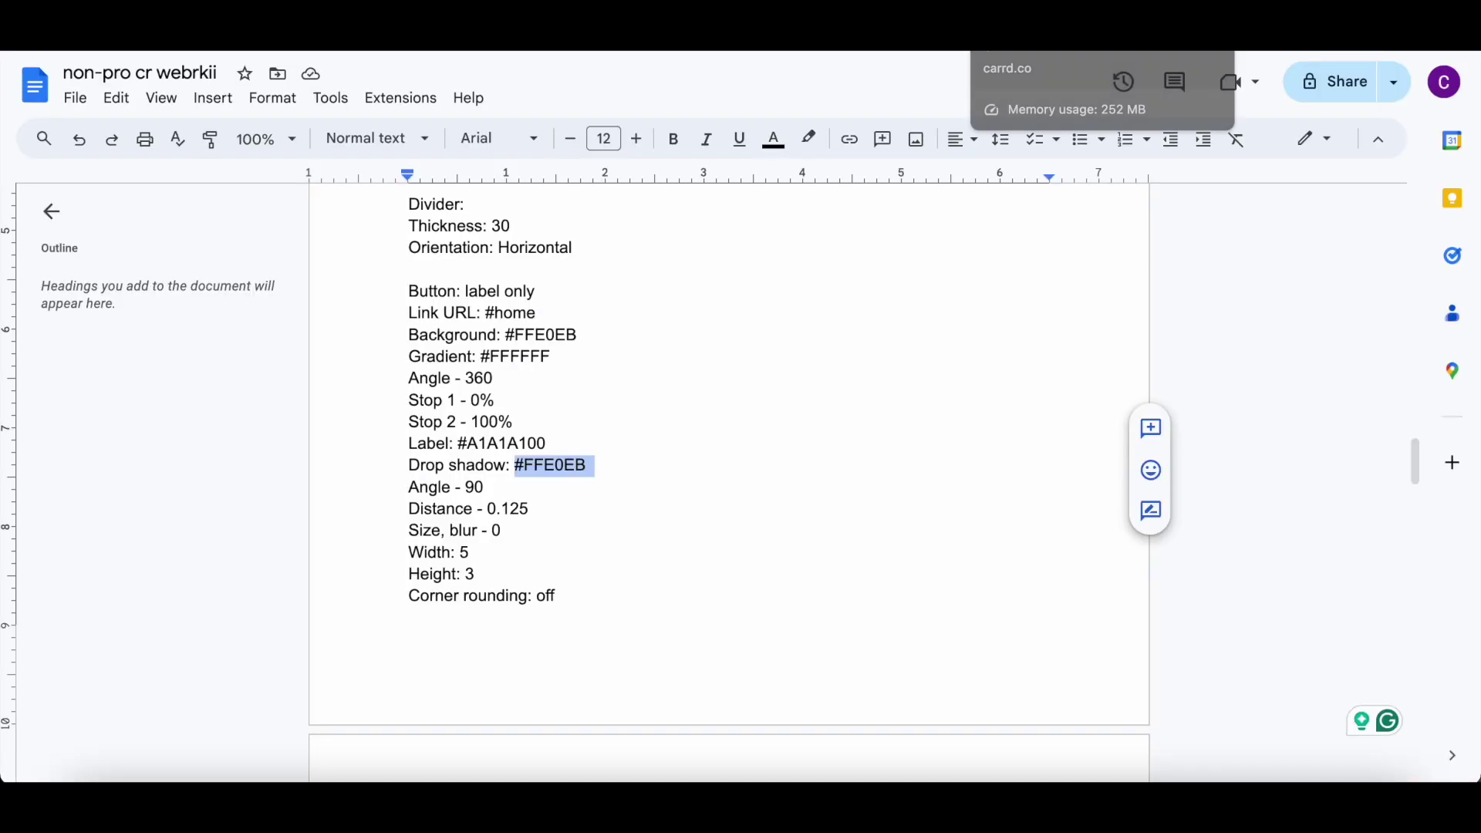
key("super+Tab")
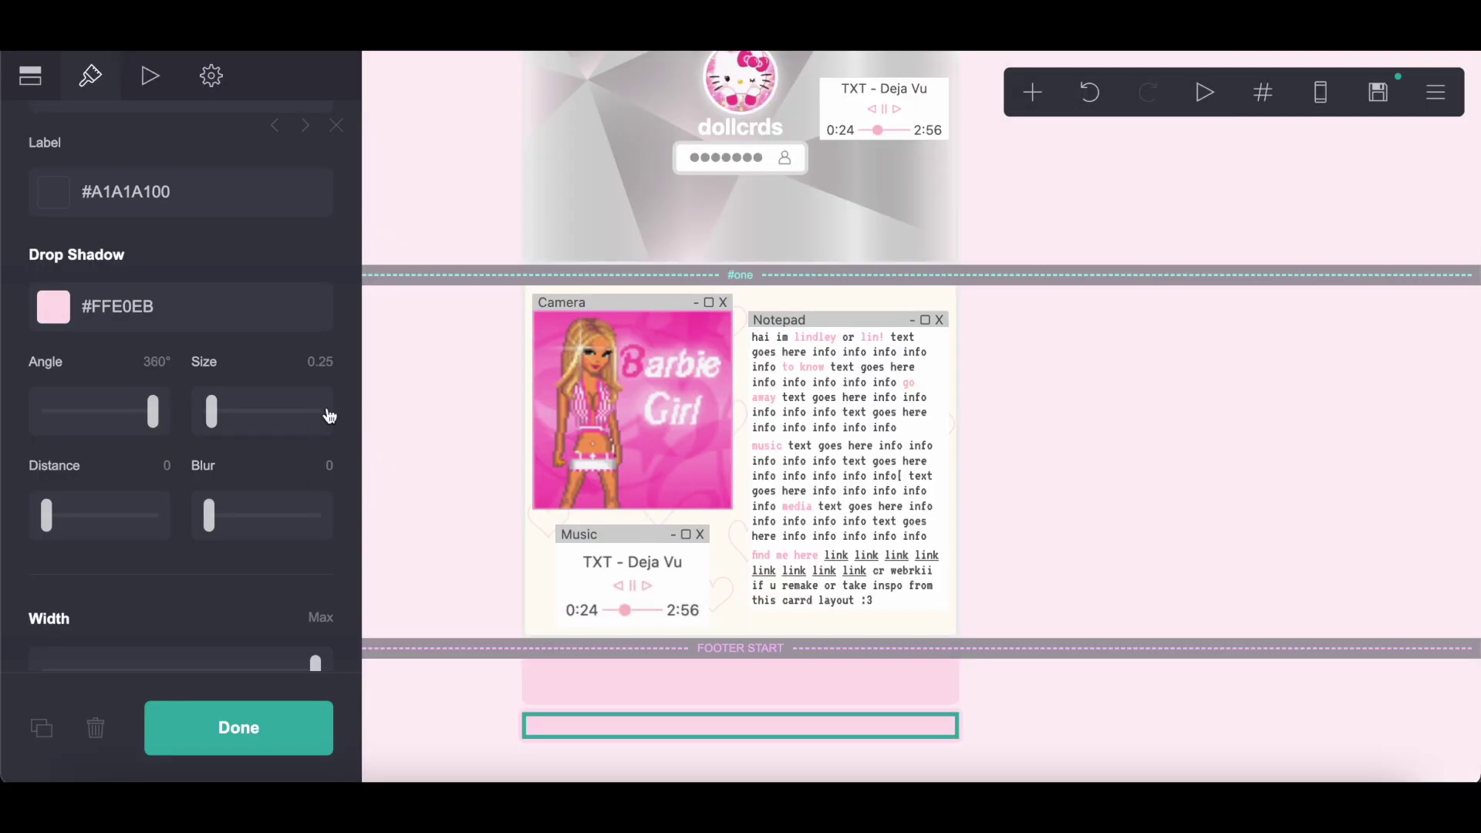
left_click(165, 464)
type(".125")
key("Return")
left_click_drag(226, 394, 207, 400)
left_click(154, 361)
type("90")
key("Return")
- Add a #FFFFFF gradient to the button's background and set its angle to 180°
scroll(132, 309, "up", 3)
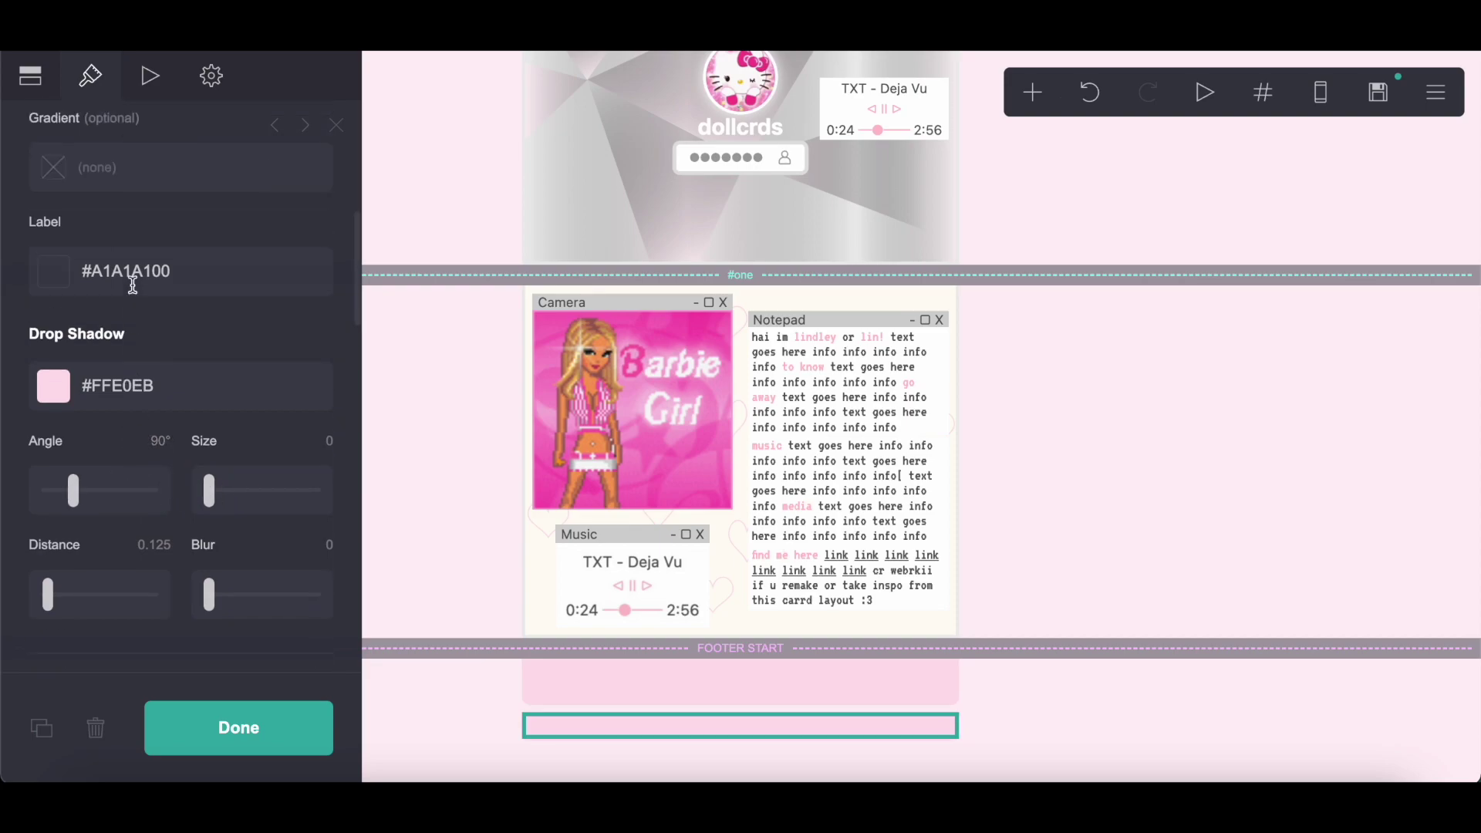
left_click(129, 333)
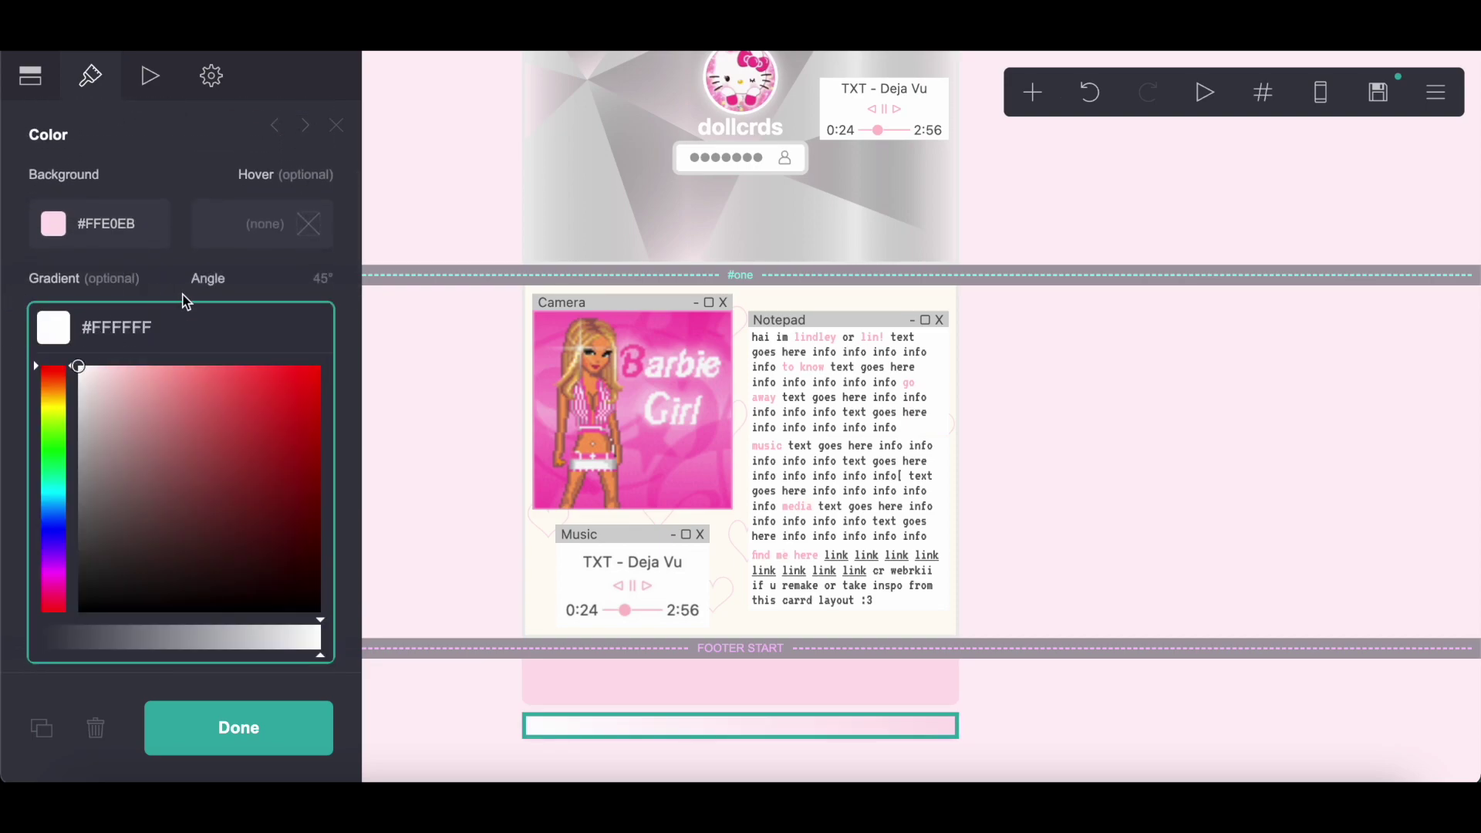
left_click(323, 279)
type("180")
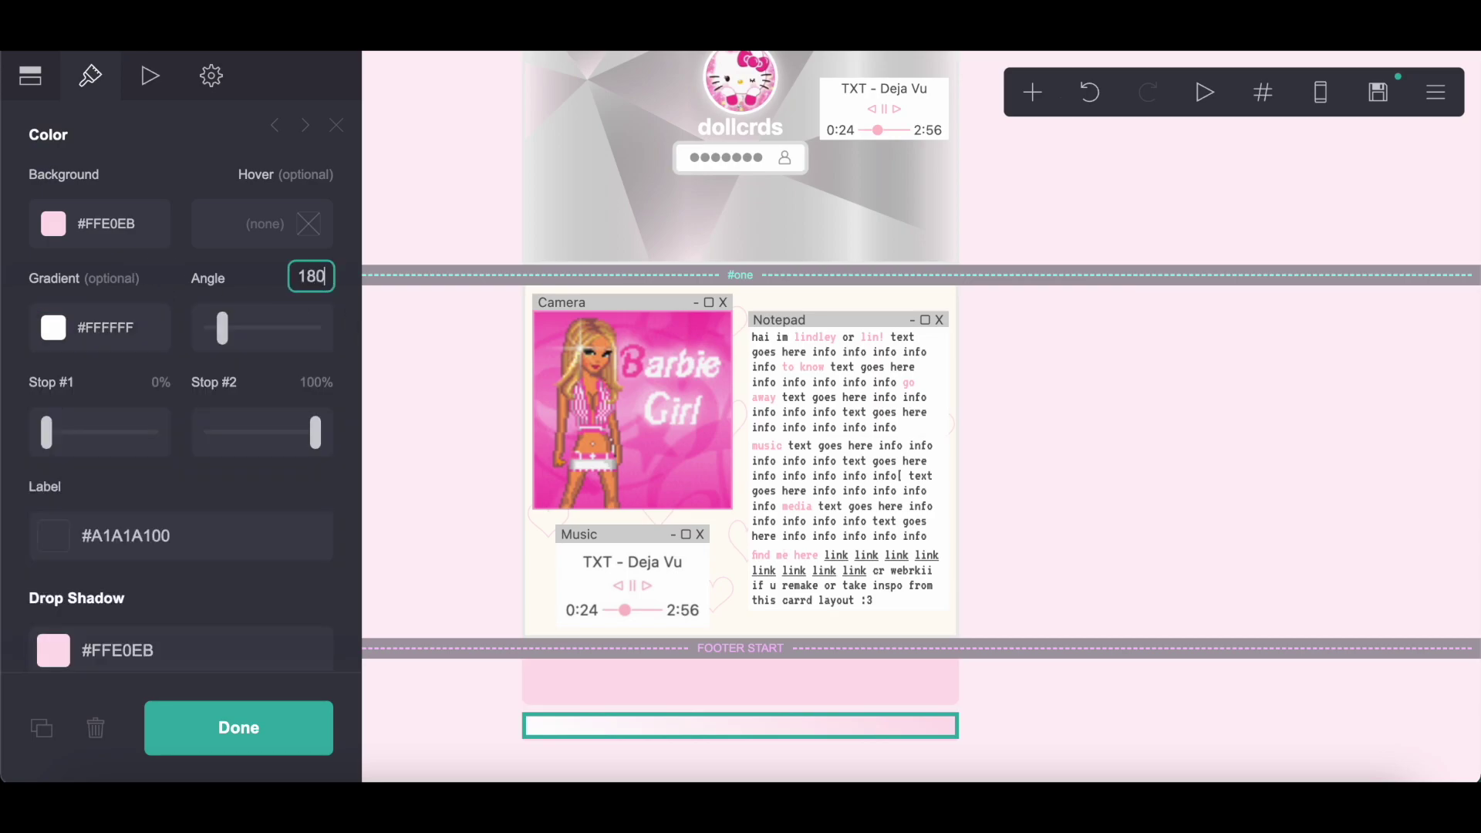
key("Return")
scroll(152, 541, "down", 10)
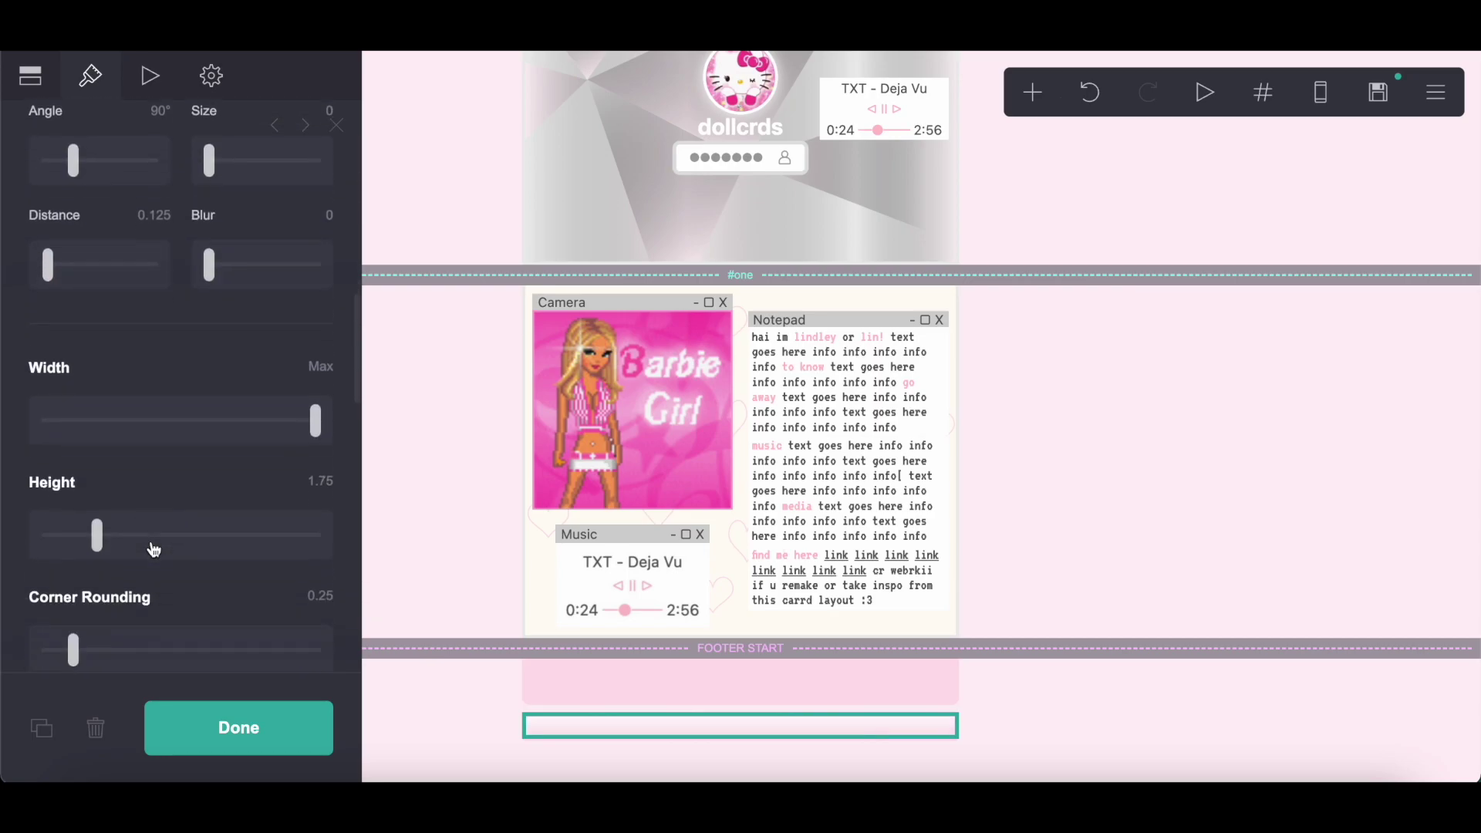
- Consult the document's size settings, set the button's width to 5 and height to 3, and turn off its corner rounding
key("ctrl+Tab")
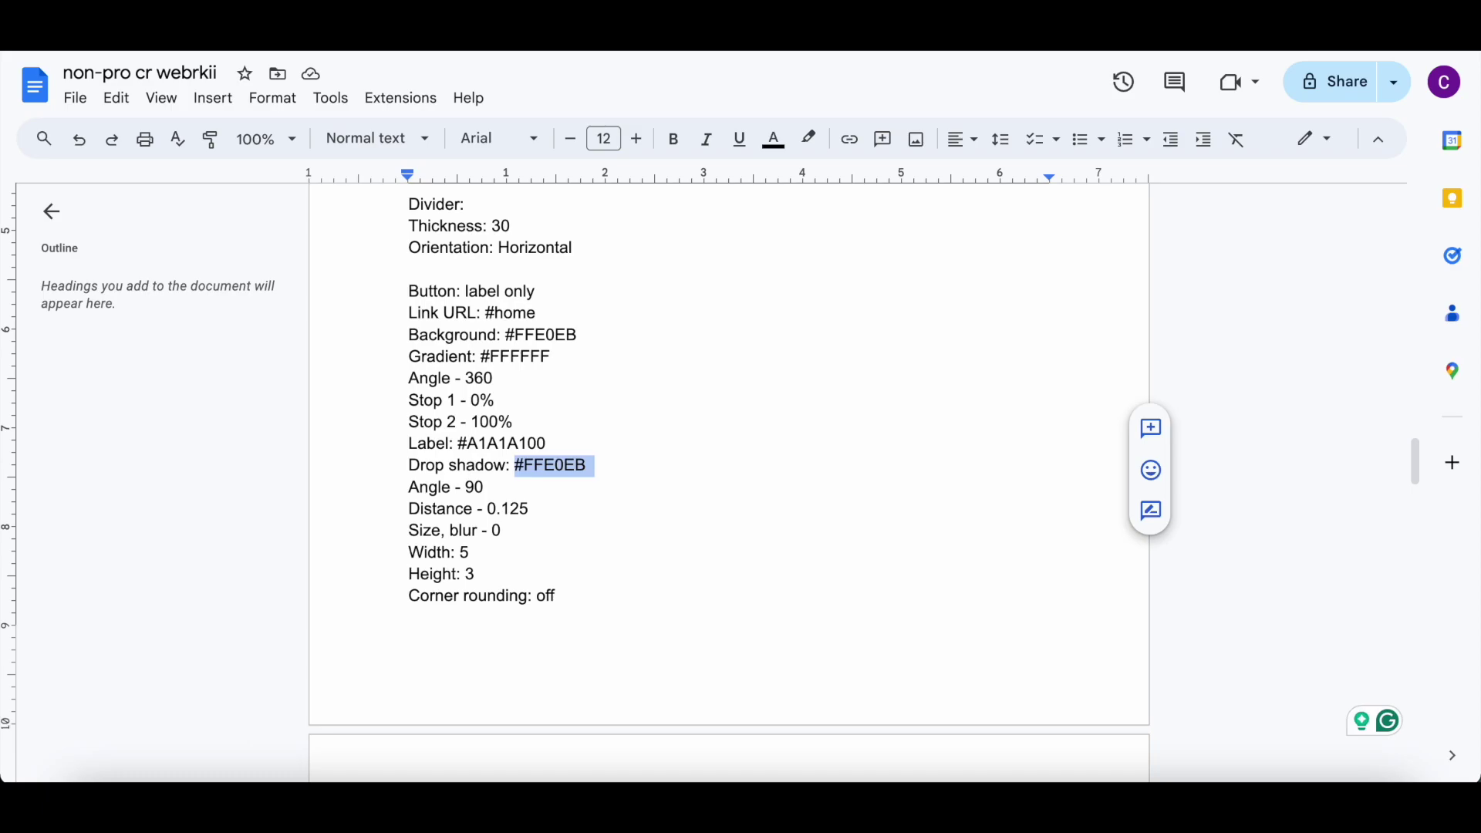
key("ctrl+shift+Tab")
scroll(139, 430, "up", 10)
scroll(139, 430, "down", 10)
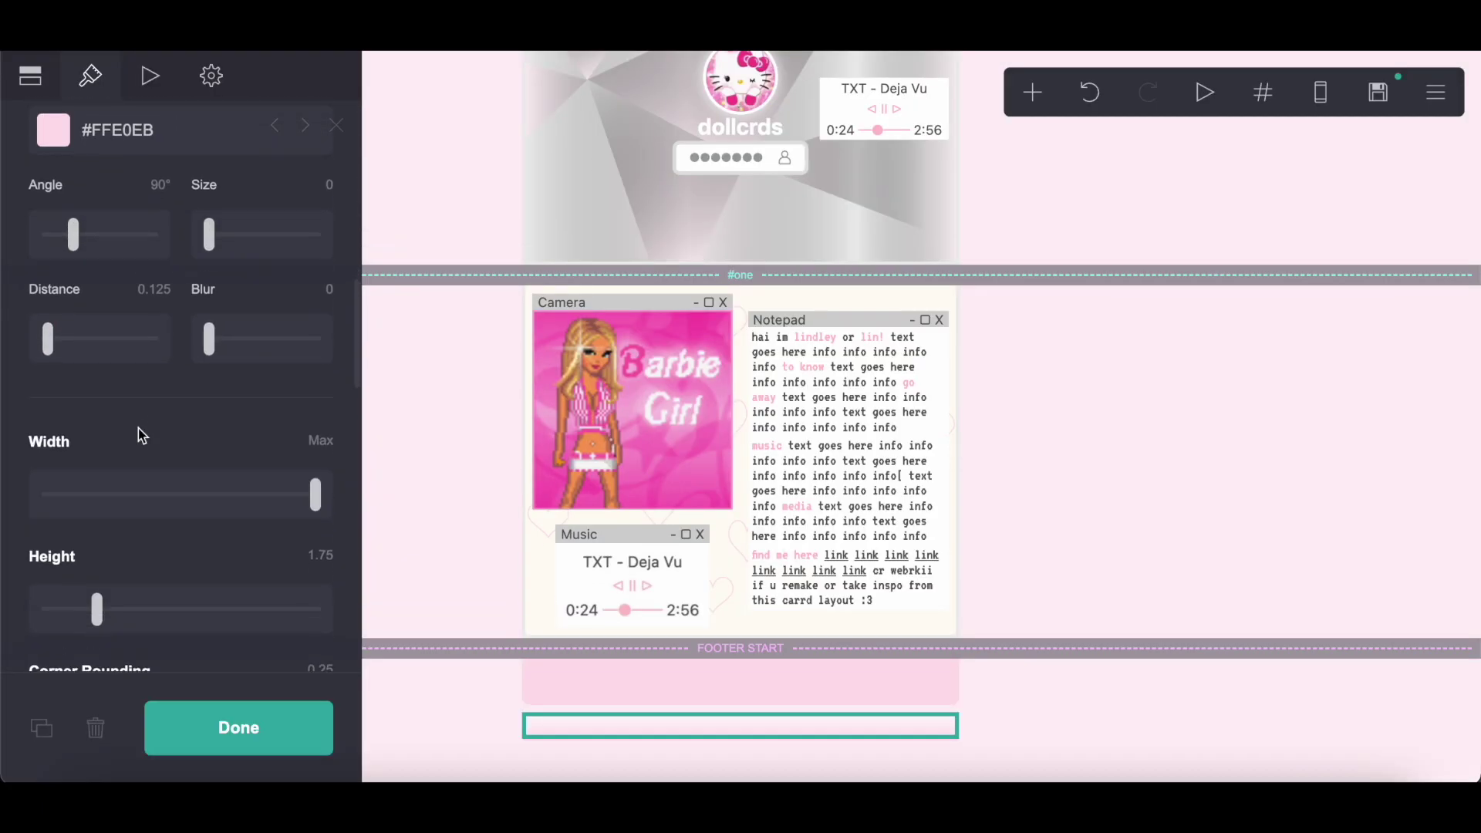
scroll(139, 430, "down", 3)
left_click(324, 233)
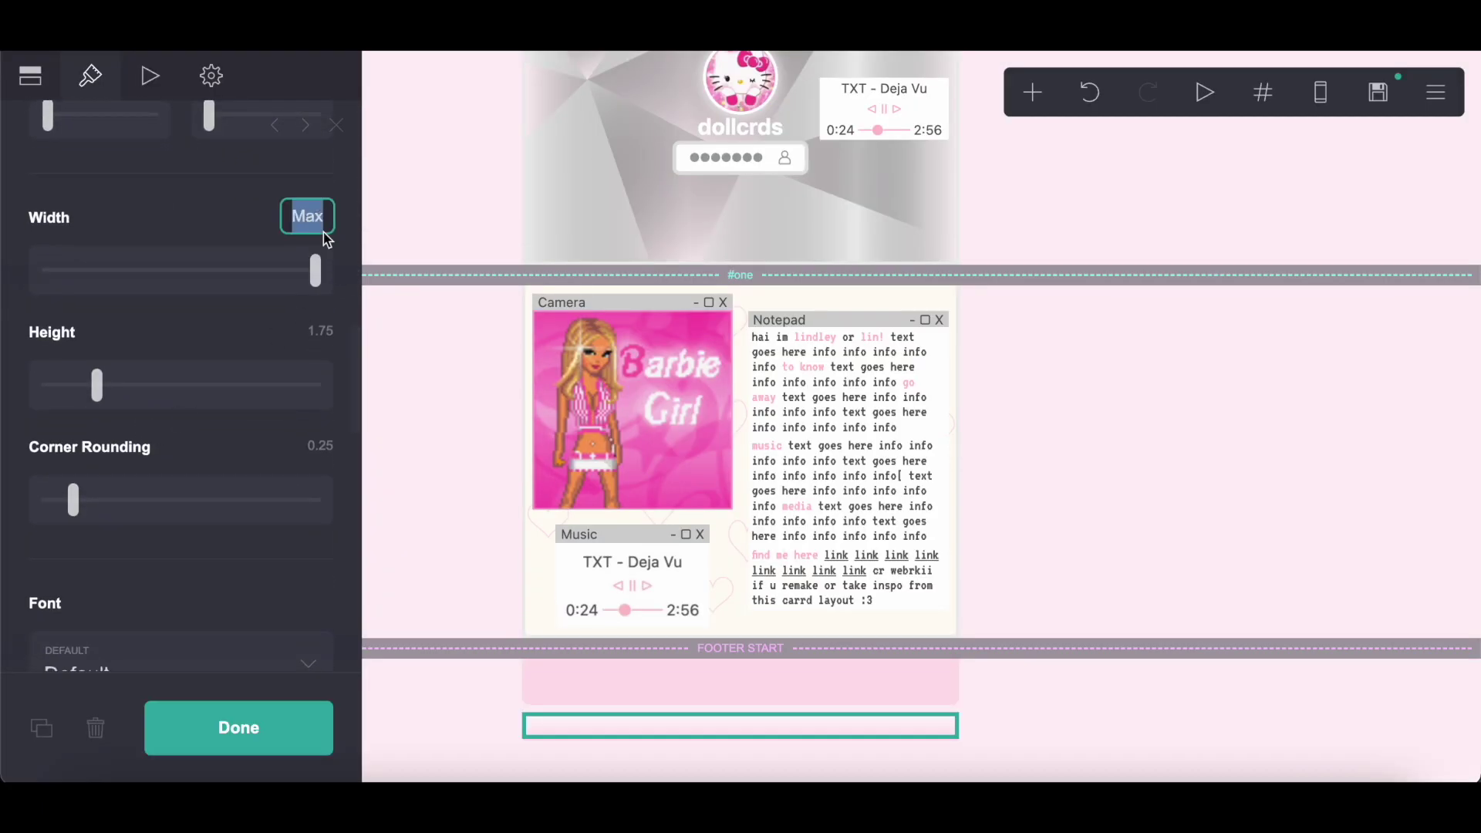
left_click(339, 351)
type("3")
key("Return")
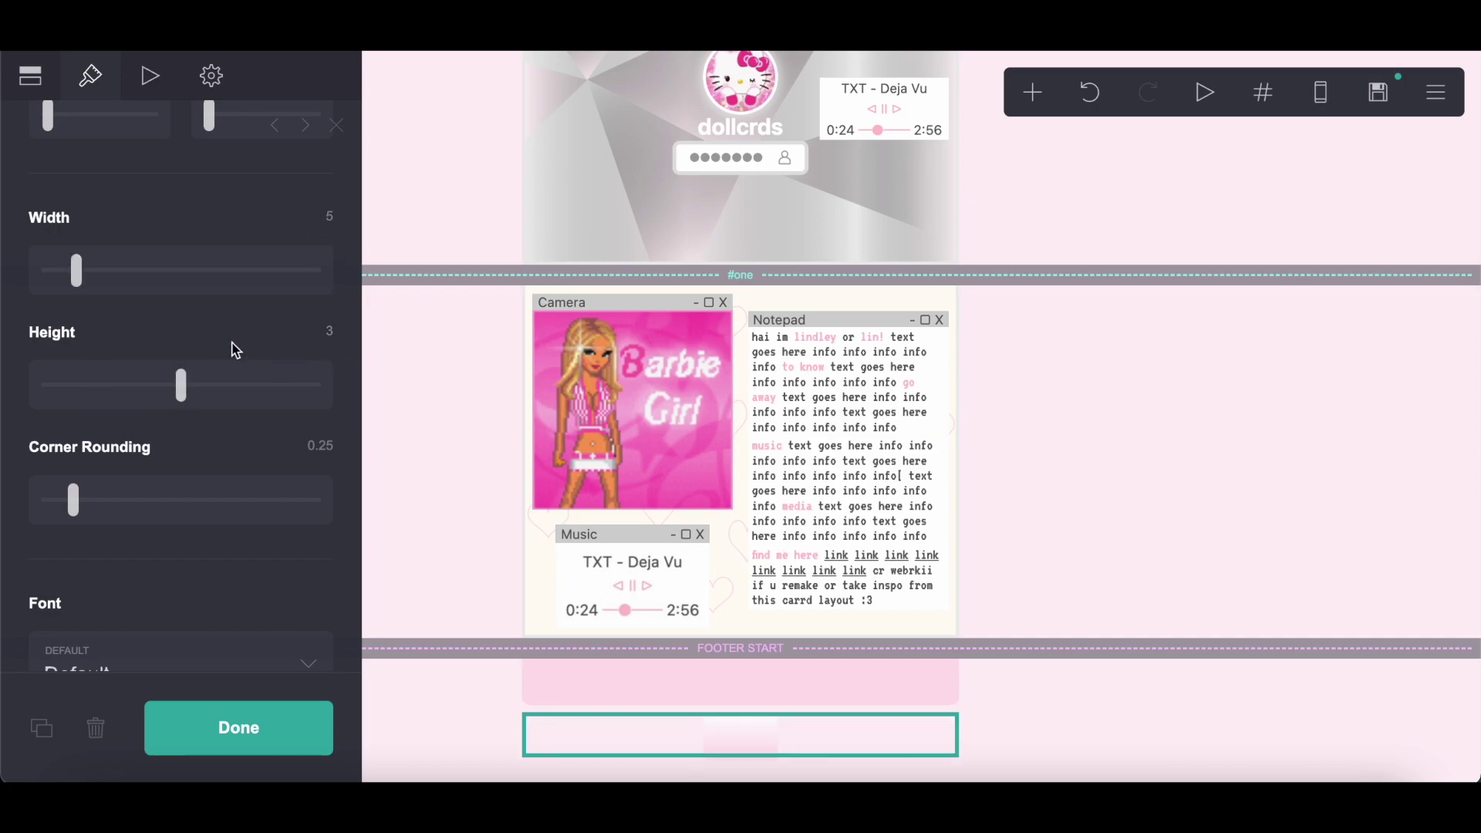
left_click(77, 517)
- Set the button's margins to Auto, check the remaining size and margin settings against the document, and finish editing the button
scroll(10, 513, "down", 12)
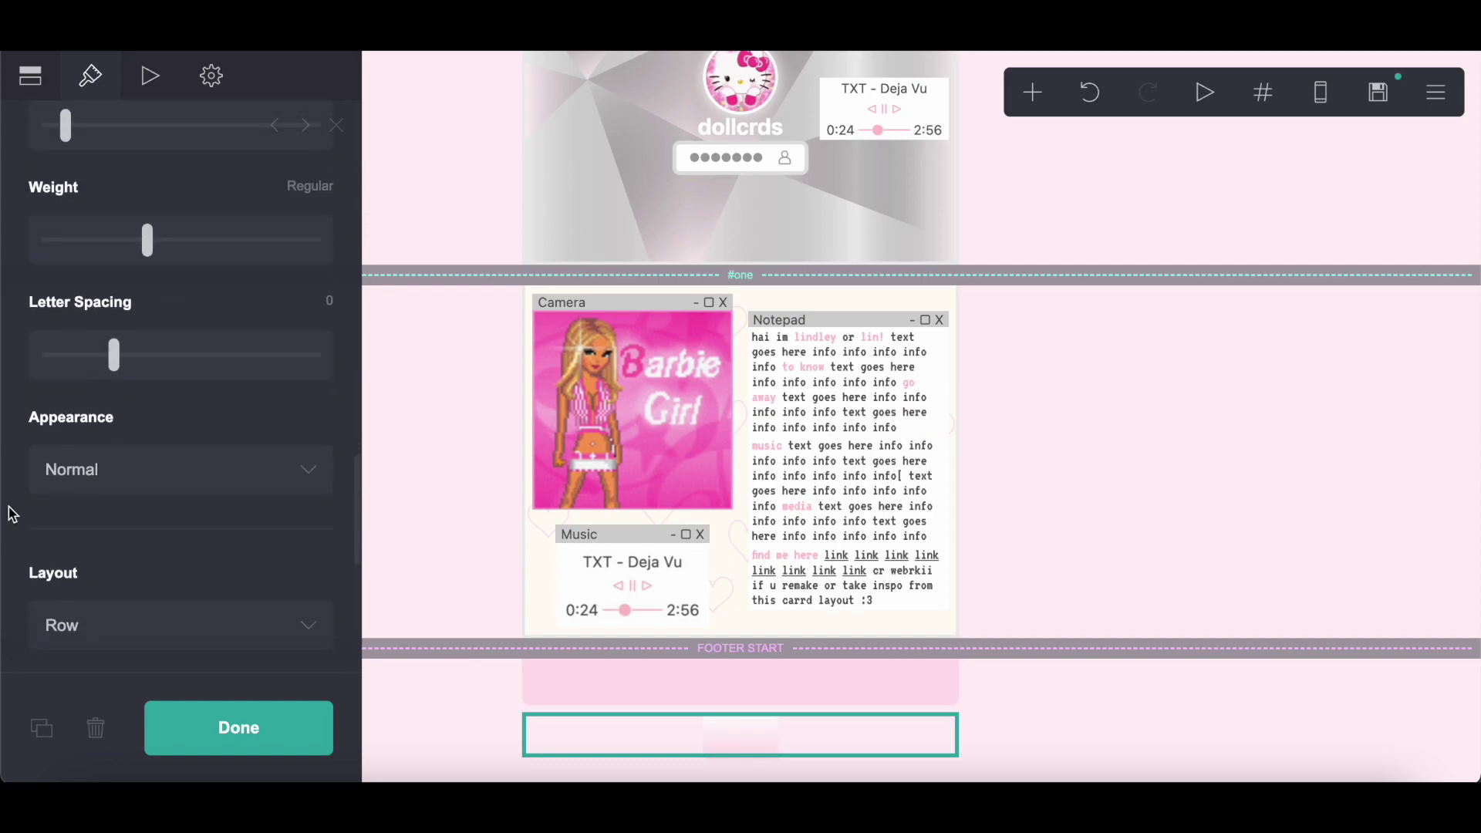
scroll(12, 515, "down", 2)
left_click_drag(73, 476, 4, 464)
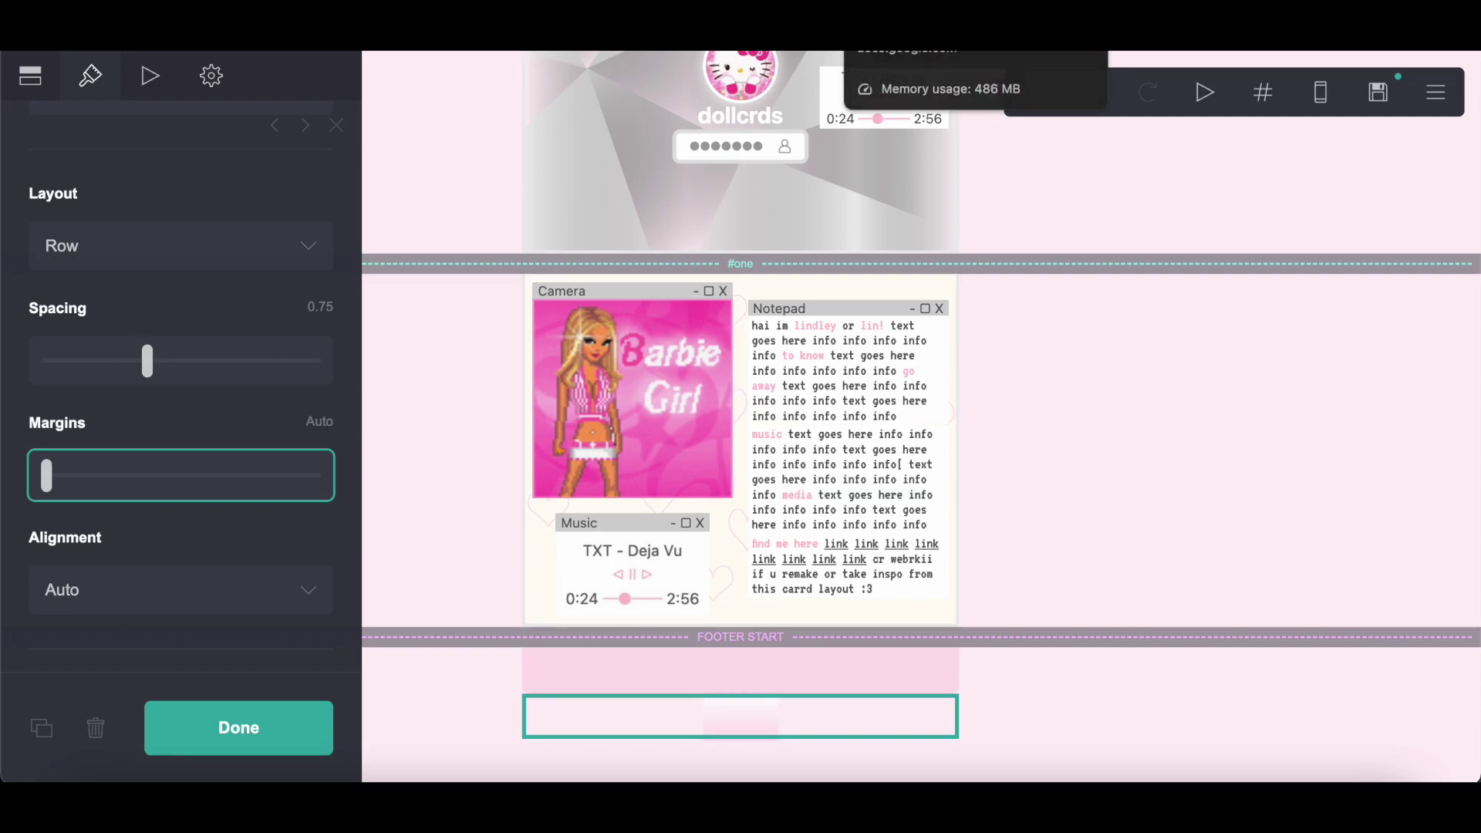
left_click(926, 39)
scroll(501, 571, "down", 4)
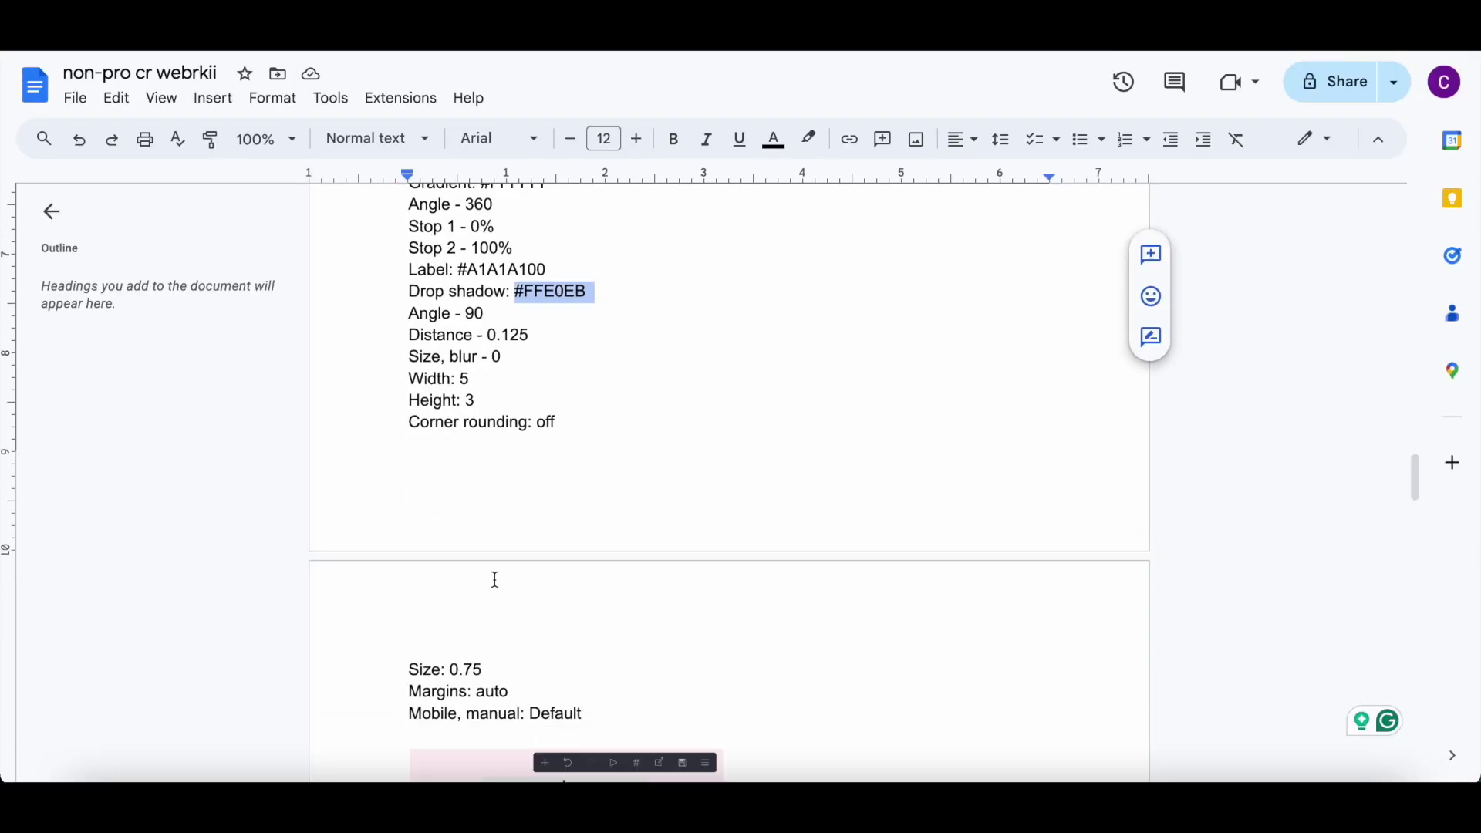
key("ctrl+shift+Tab")
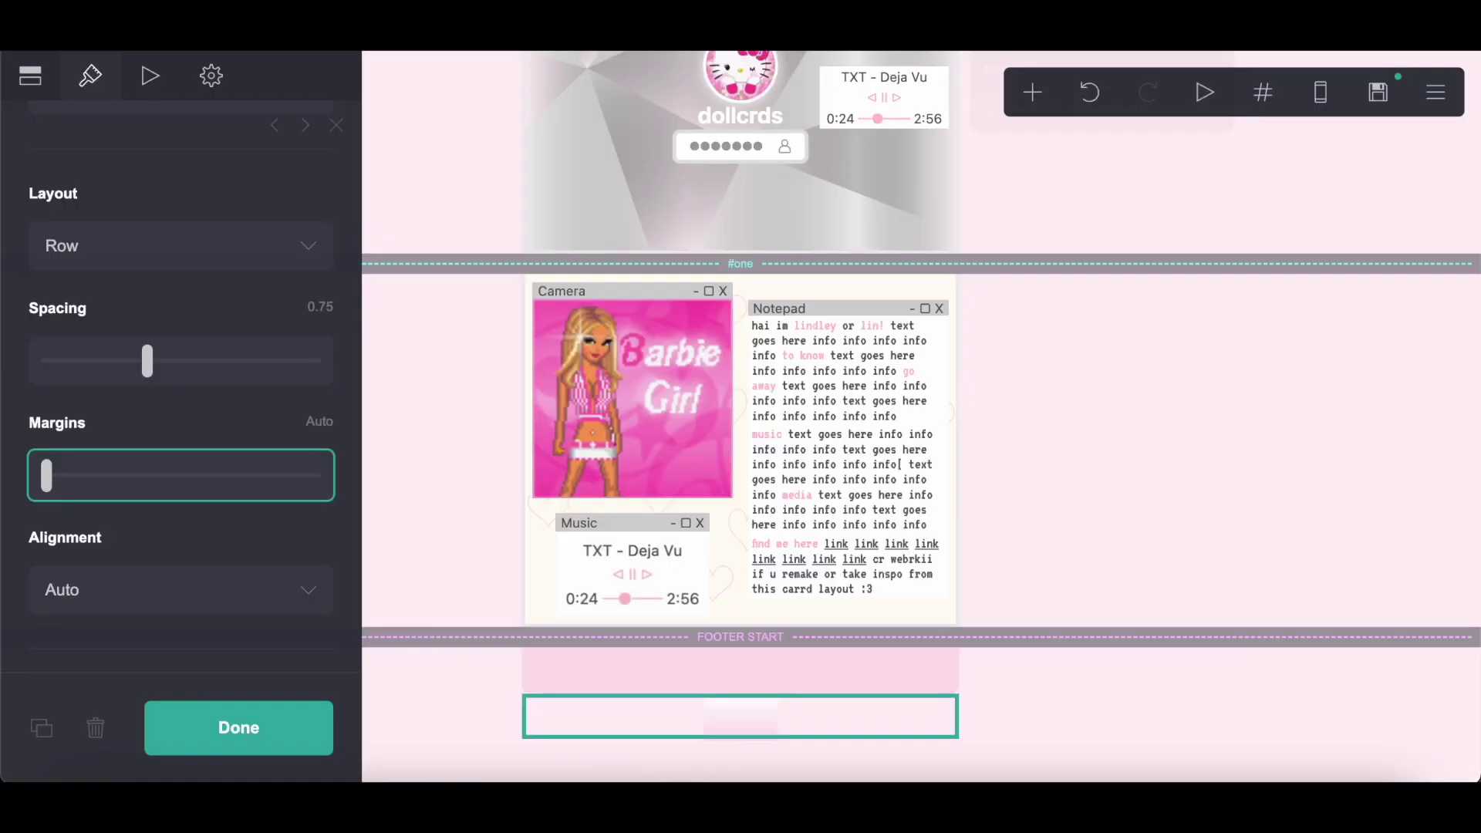
scroll(218, 466, "up", 8)
scroll(215, 462, "down", 10)
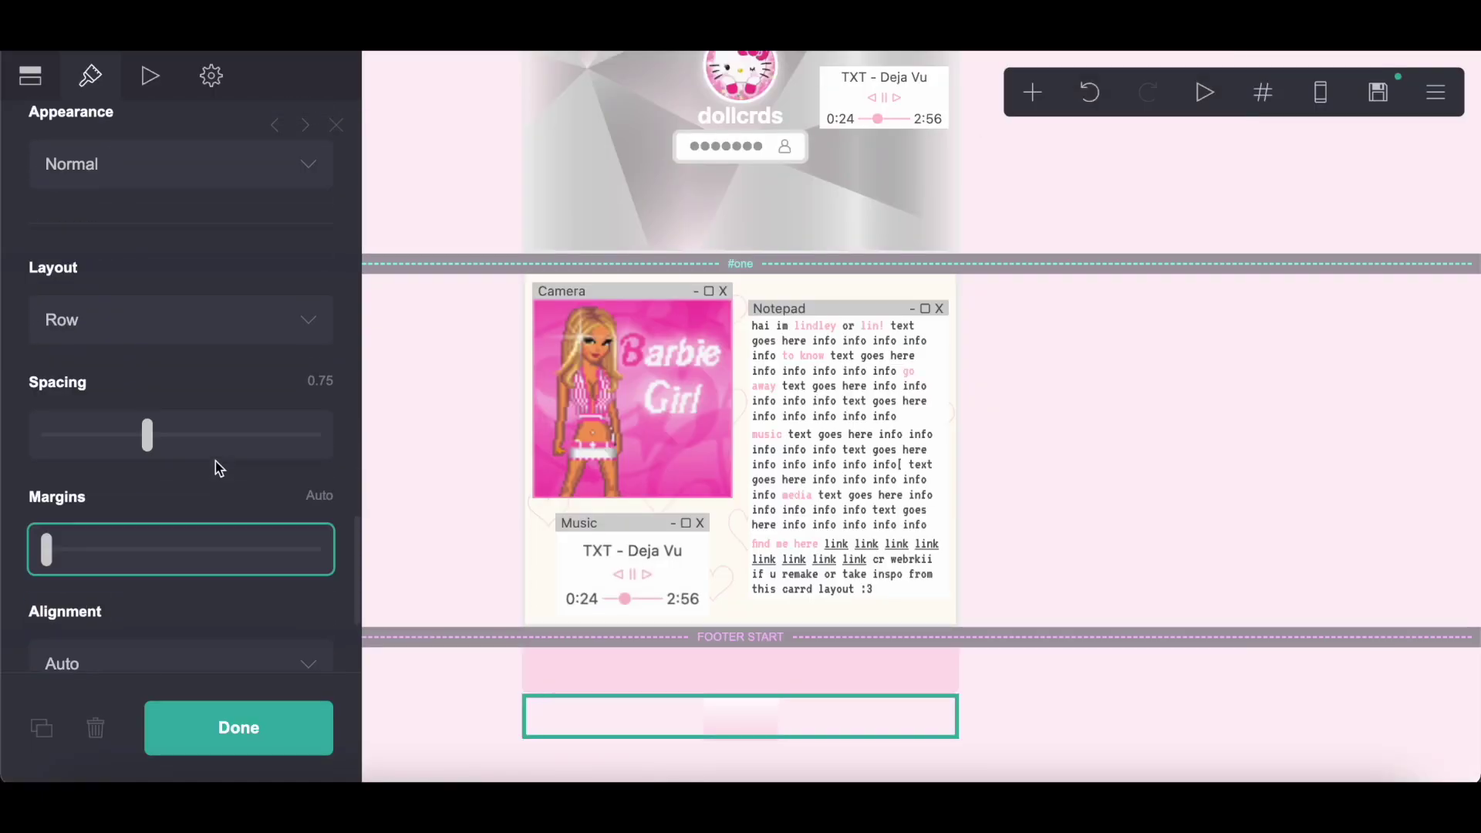
left_click(204, 424)
left_click(201, 390)
left_click(254, 747)
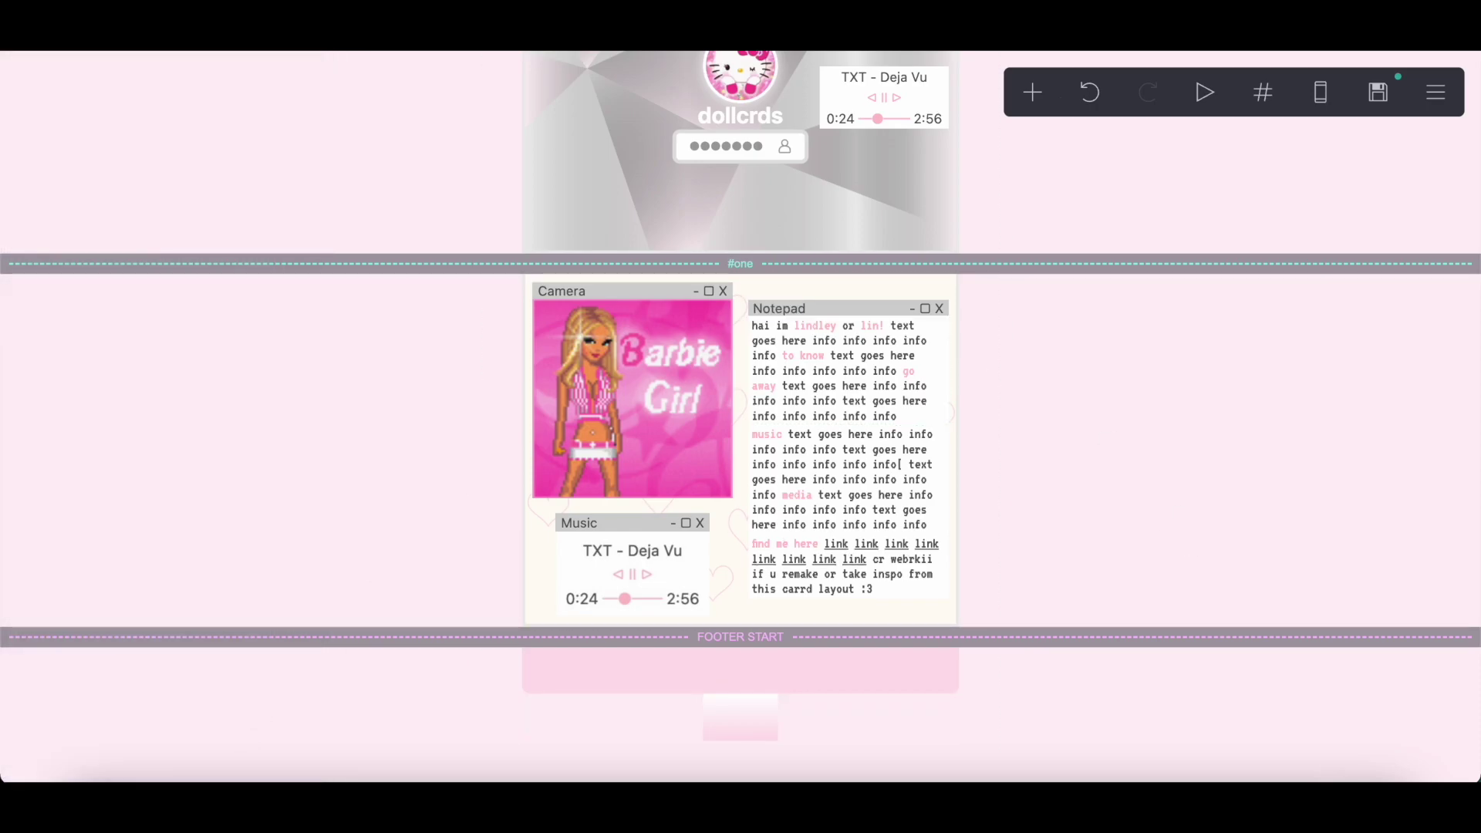
- Reopen the footer button's appearance settings and change its gradient angle to 360°
left_click(844, 567)
key("Escape")
left_click(788, 715)
scroll(294, 444, "down", 10)
scroll(290, 439, "up", 1)
left_click_drag(262, 434, 316, 434)
left_click(228, 725)
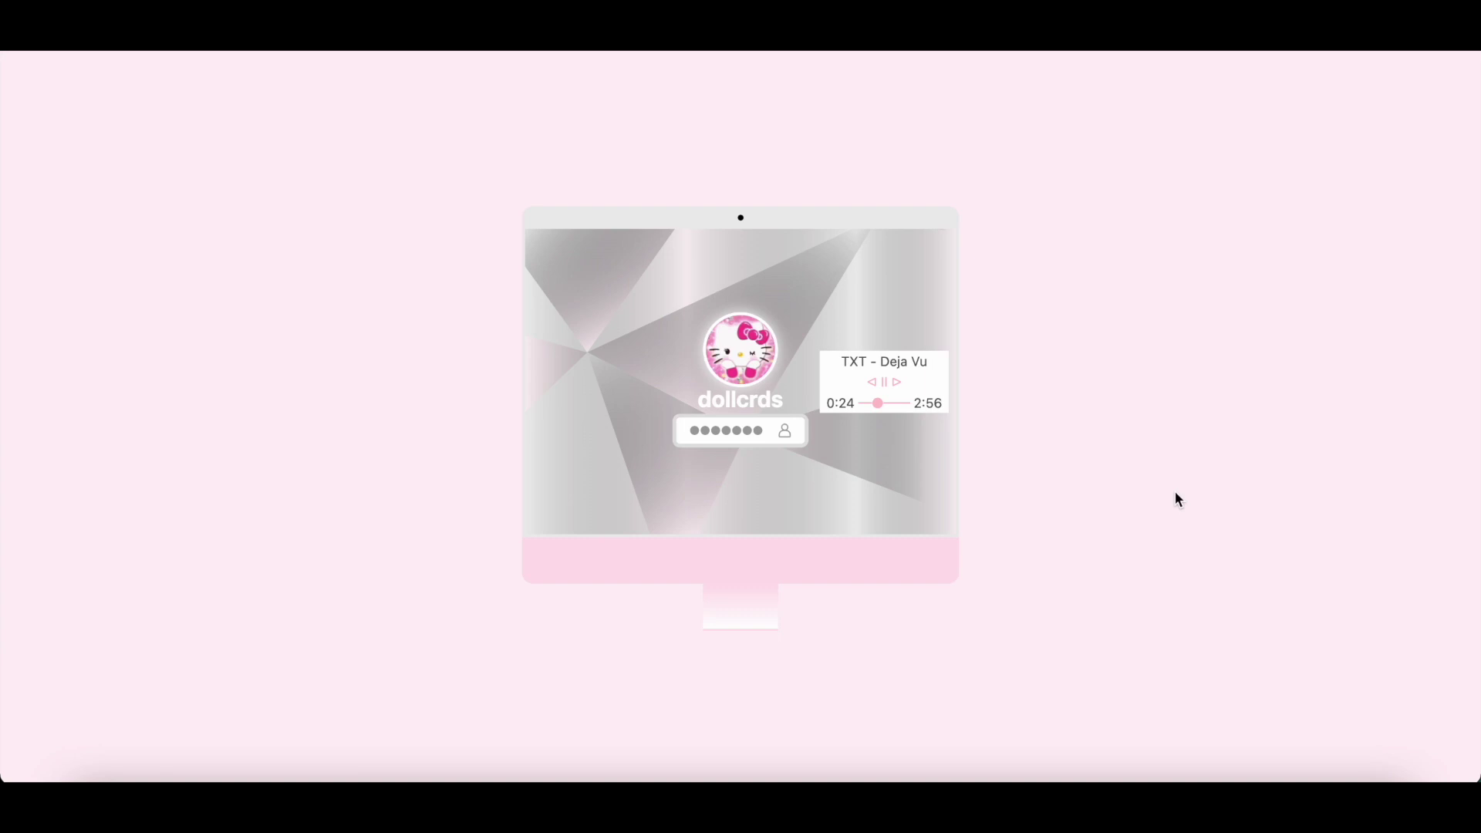
- Test the password box link to the #one section on the published page
left_click(751, 429)
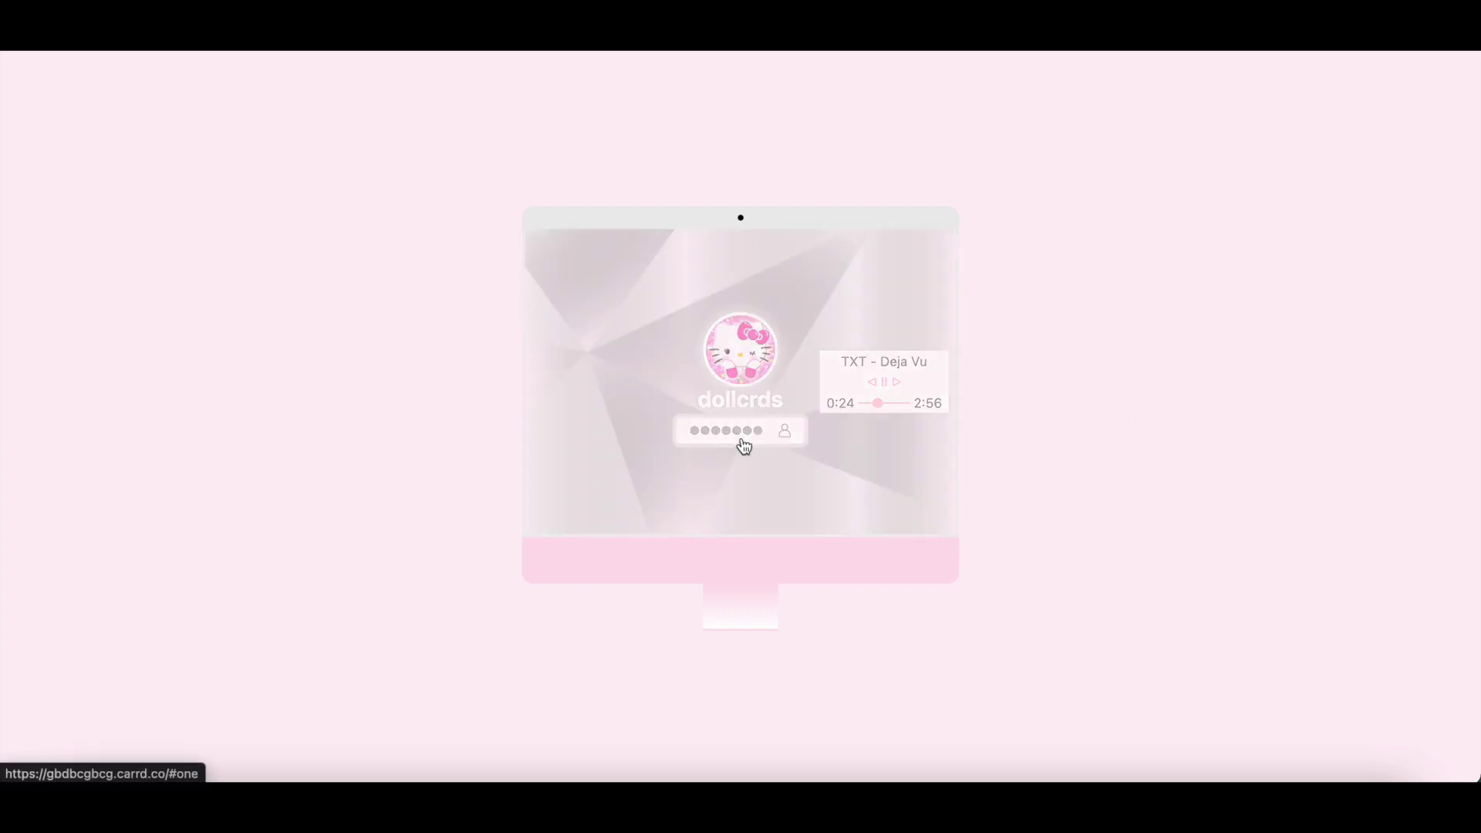